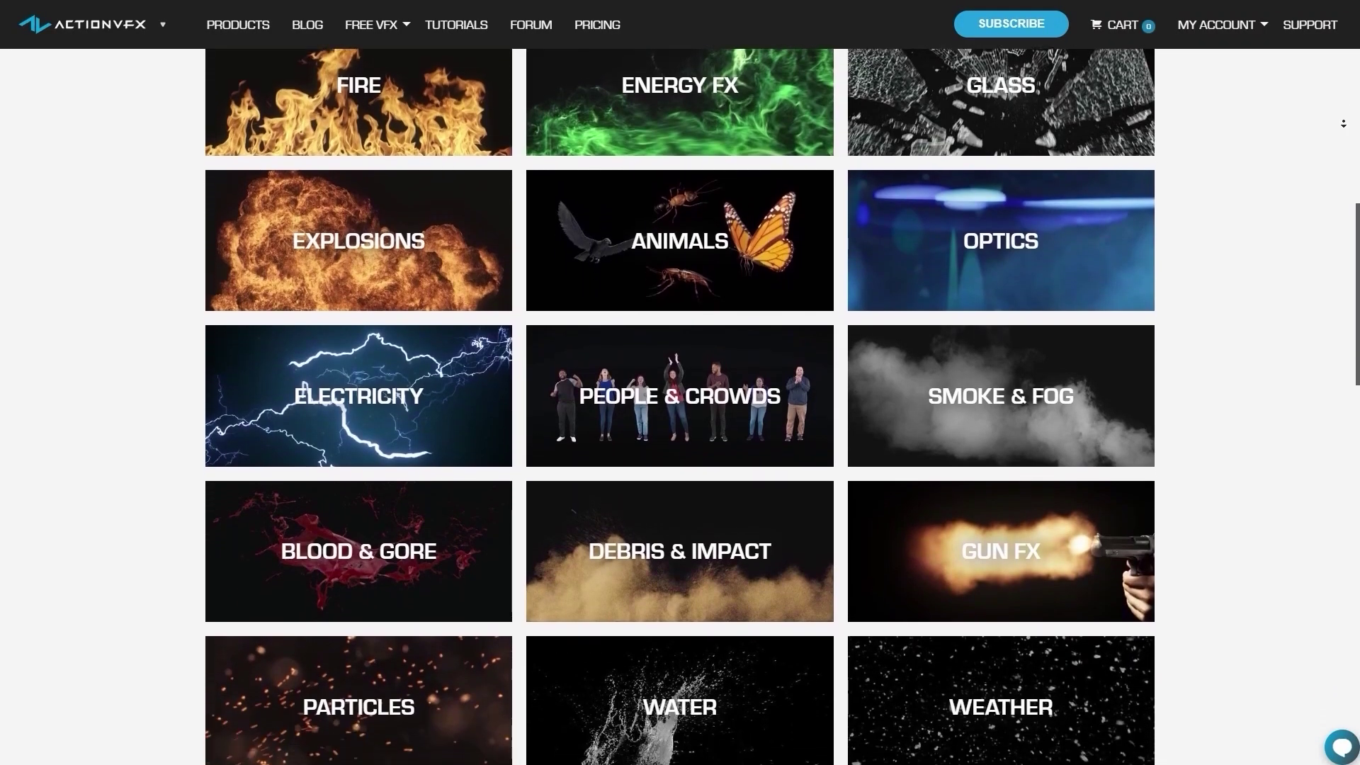
- Browse the ActionVFX effect categories from Fire down to Space
{"action": "scroll", "coordinate": [680, 397], "scroll_direction": "down", "scroll_amount": 2}
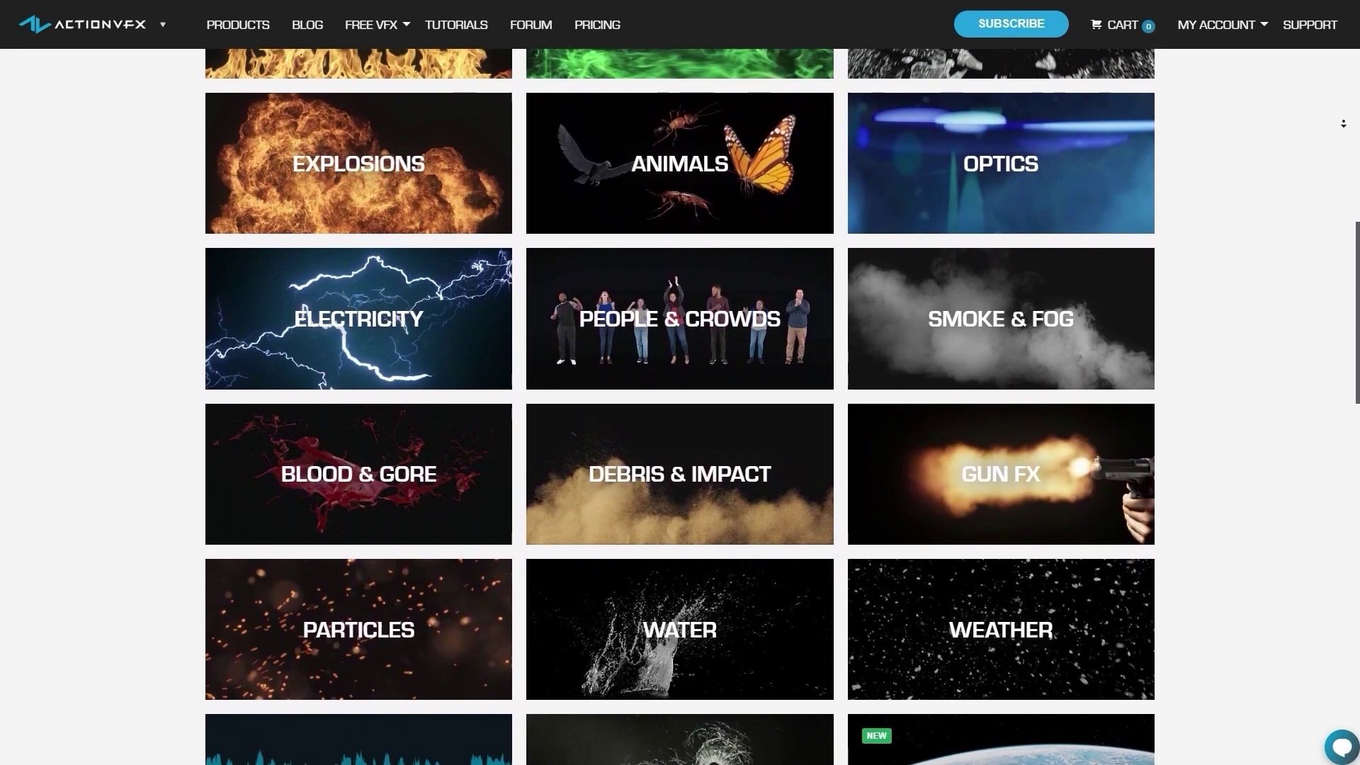
{"action": "scroll", "coordinate": [680, 397], "scroll_direction": "down", "scroll_amount": 2}
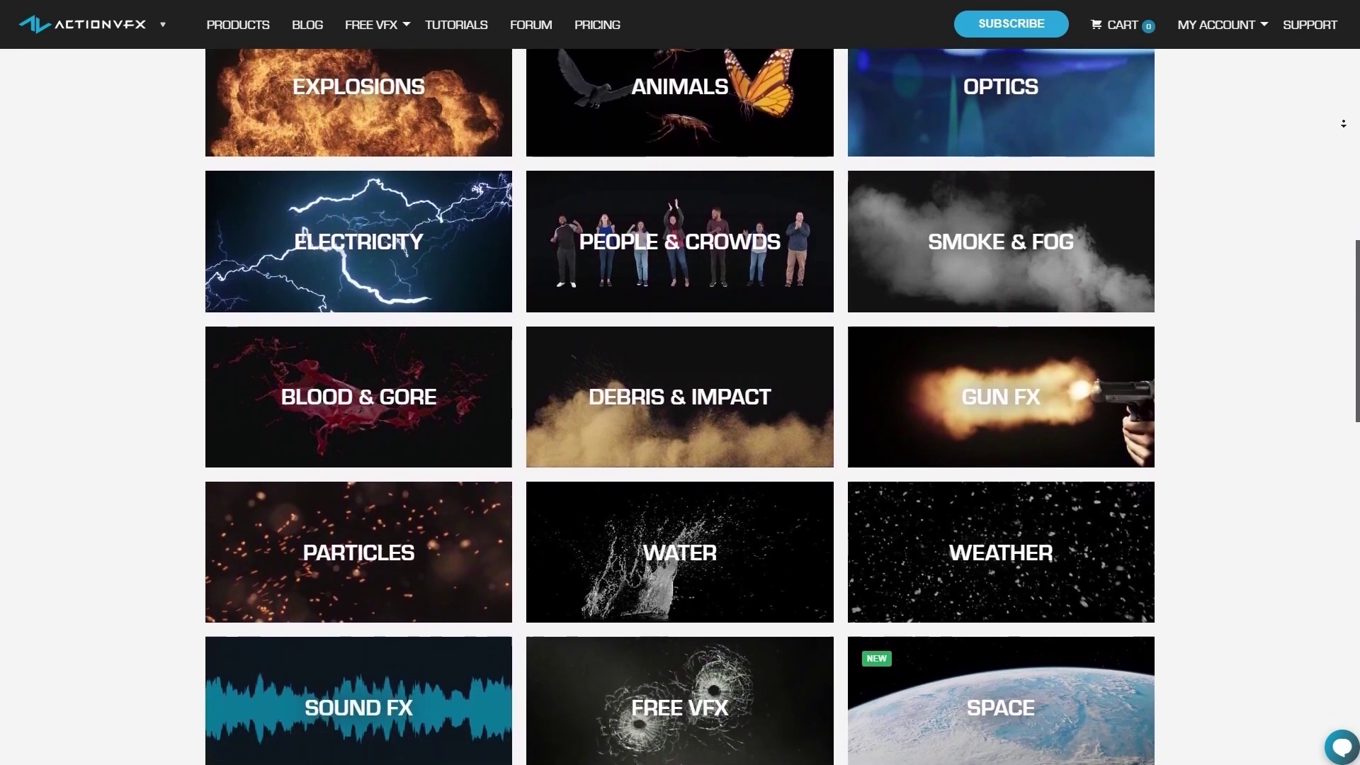
{"action": "scroll", "coordinate": [680, 396], "scroll_direction": "down", "scroll_amount": 2}
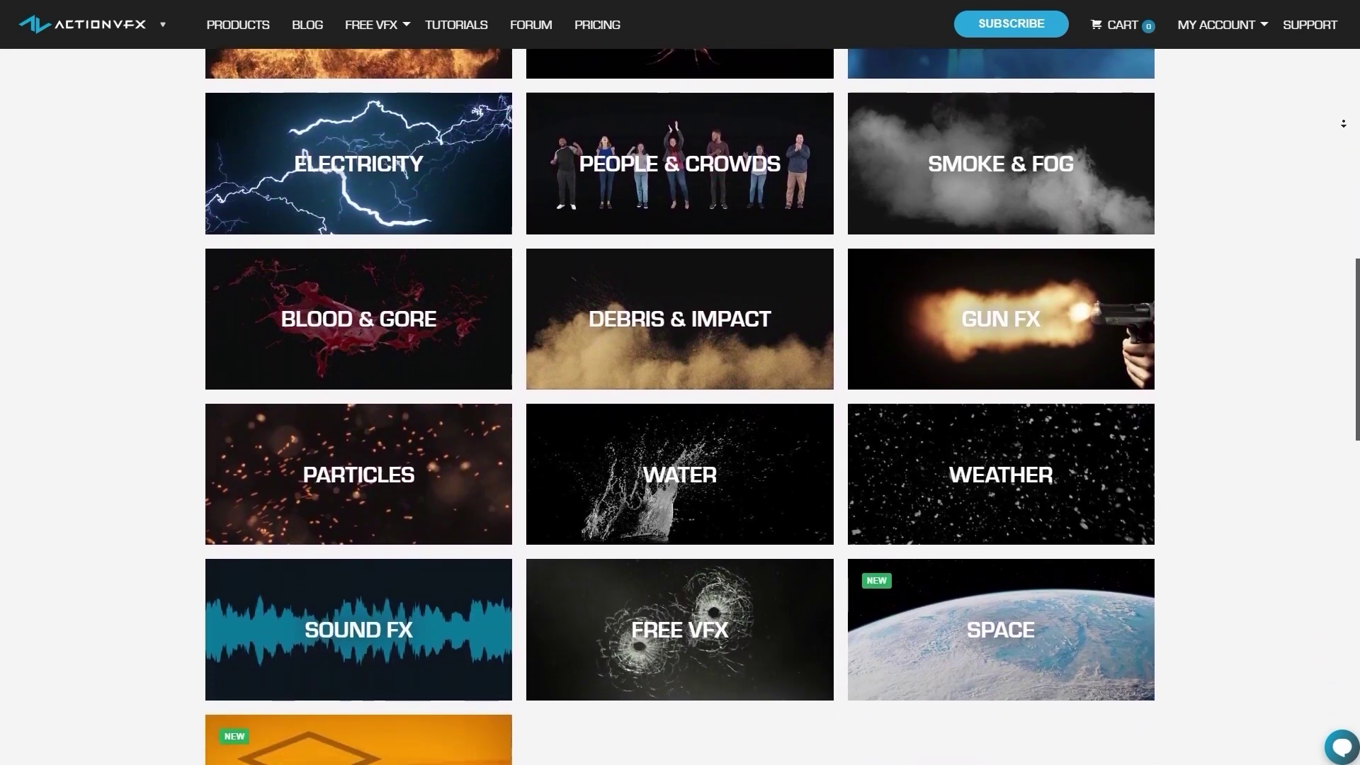
{"action": "scroll", "coordinate": [680, 396], "scroll_direction": "down", "scroll_amount": 1}
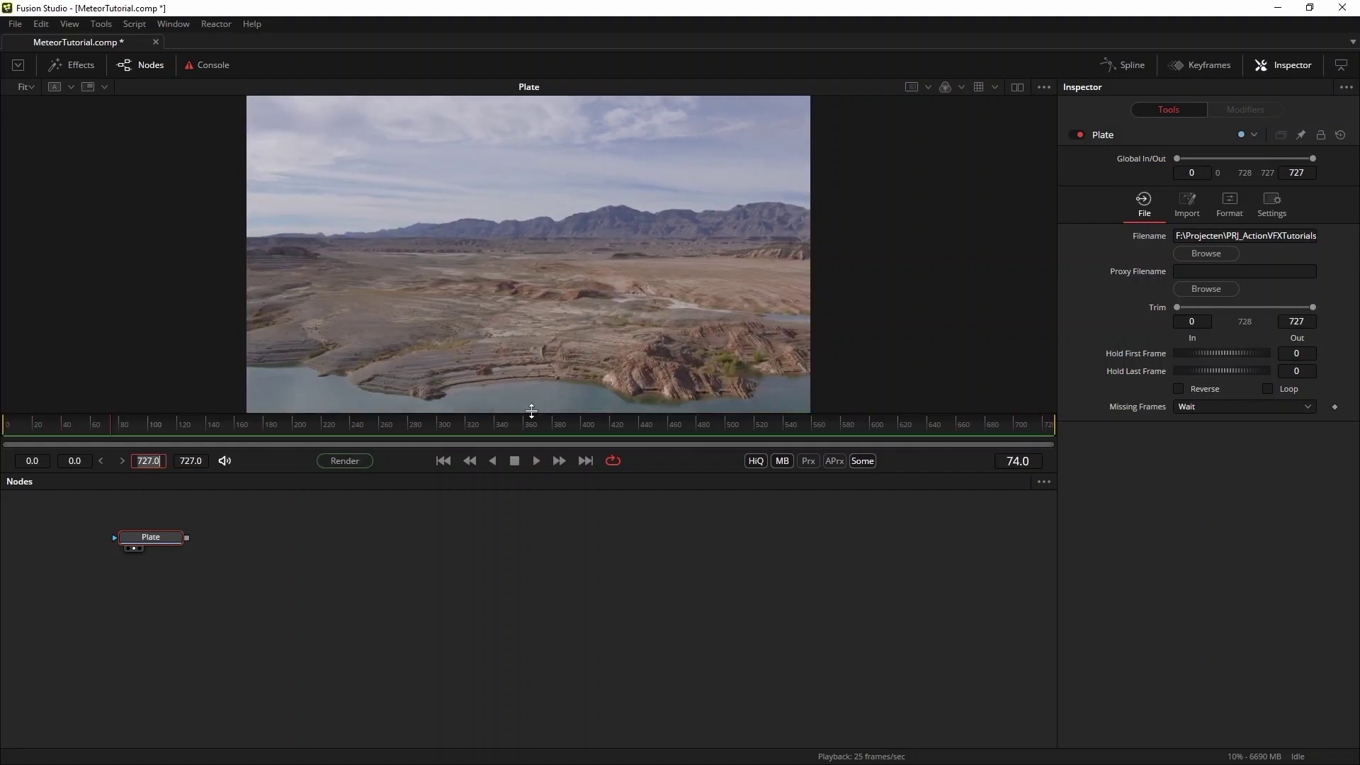
- In Fusion Studio, trim the Plate clip's in point to frame 477, play the shortened footage and return to its first frame
{"action": "left_click_drag", "start_coordinate": [529, 427], "coordinate": [1074, 440]}
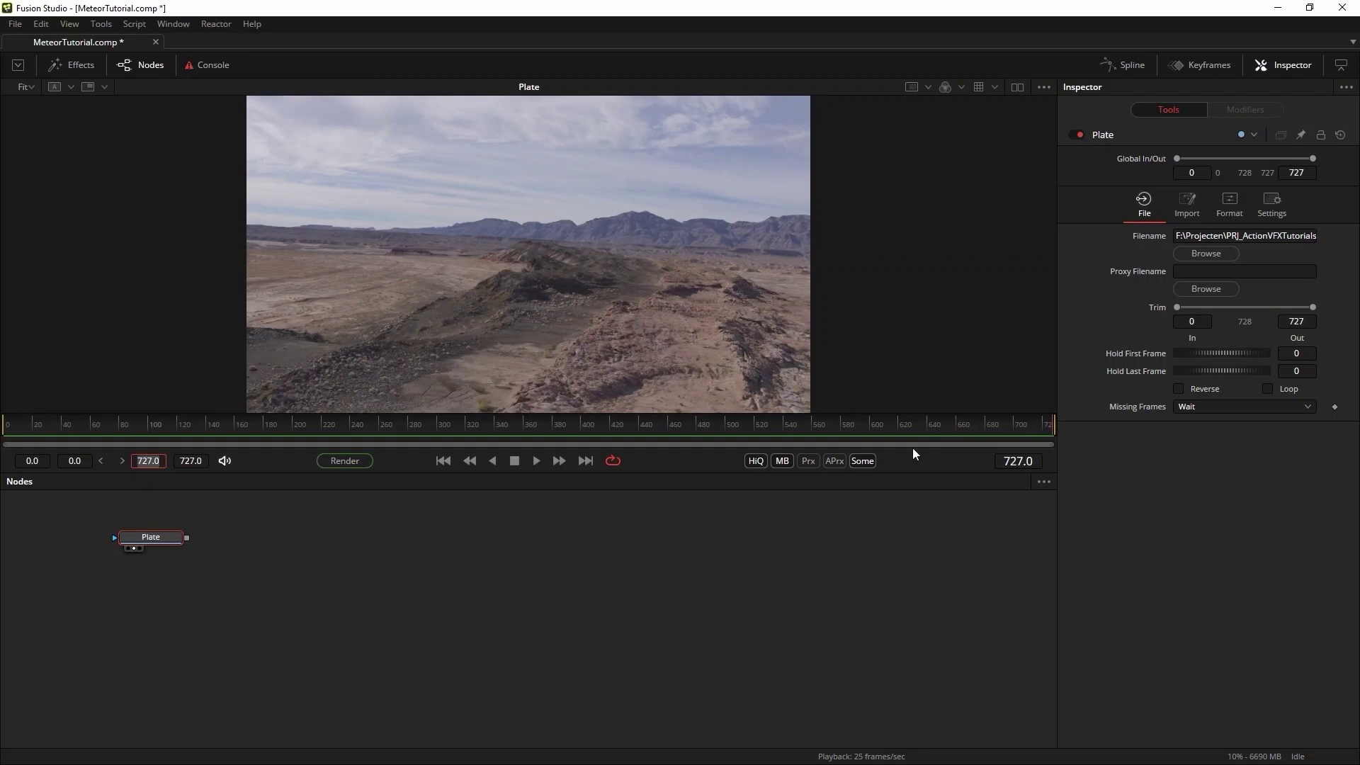
{"action": "left_click", "coordinate": [1211, 325]}
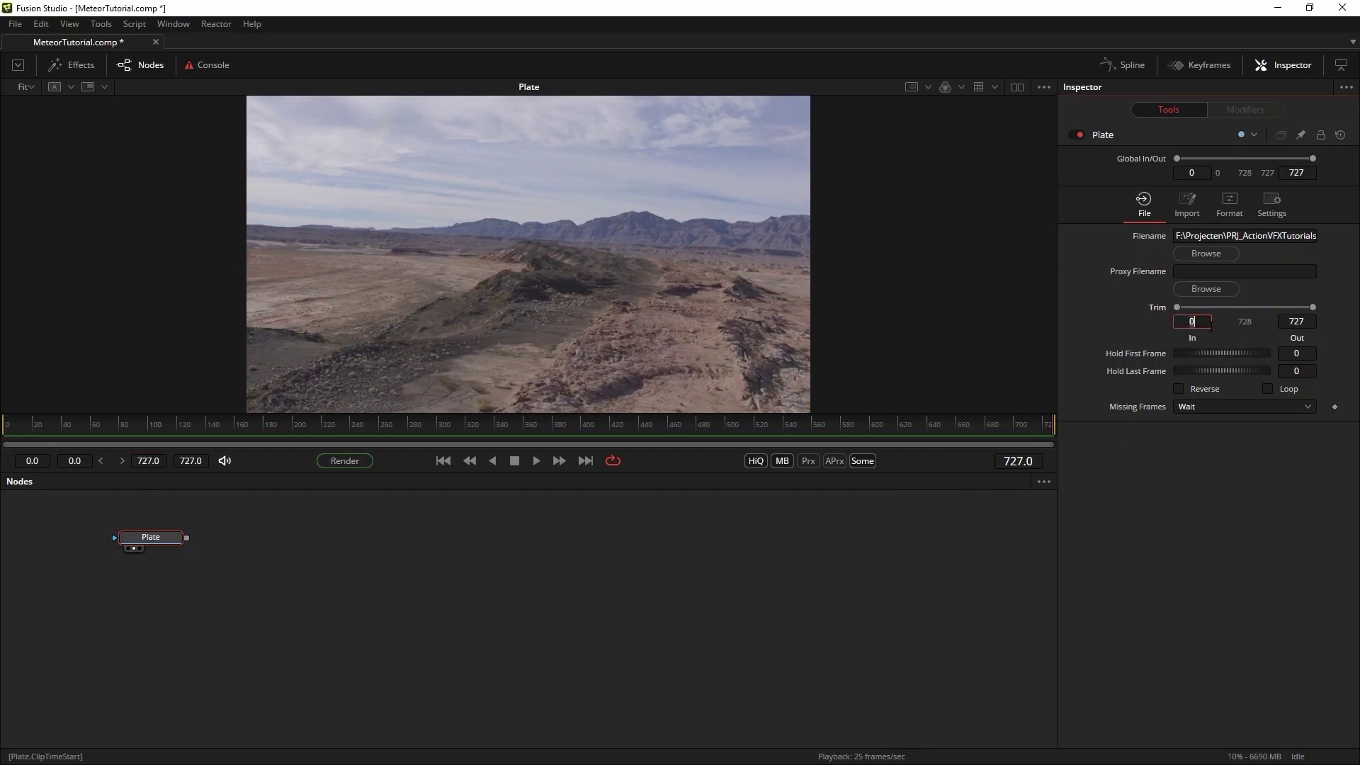
{"action": "type", "text": "-250"}
{"action": "key", "text": "Return"}
{"action": "key", "text": "space"}
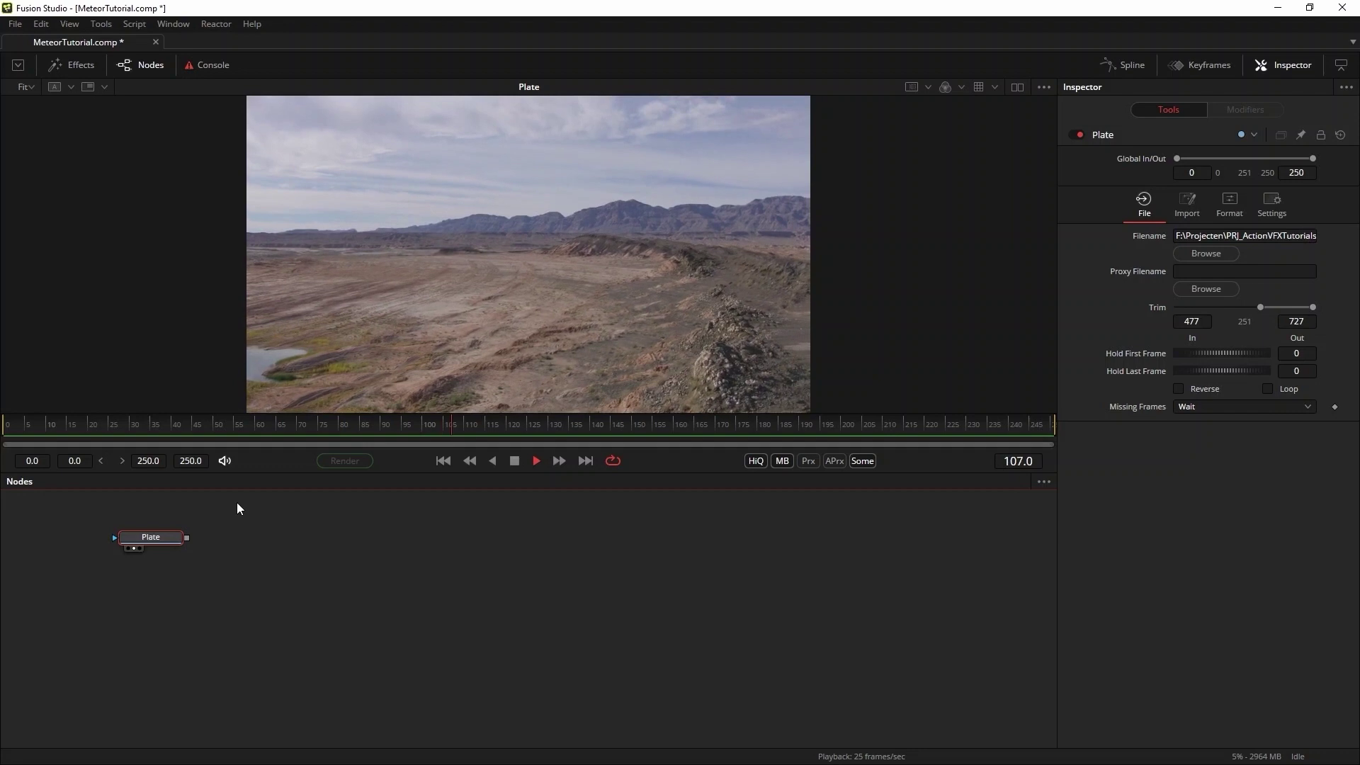
{"action": "key", "text": "space"}
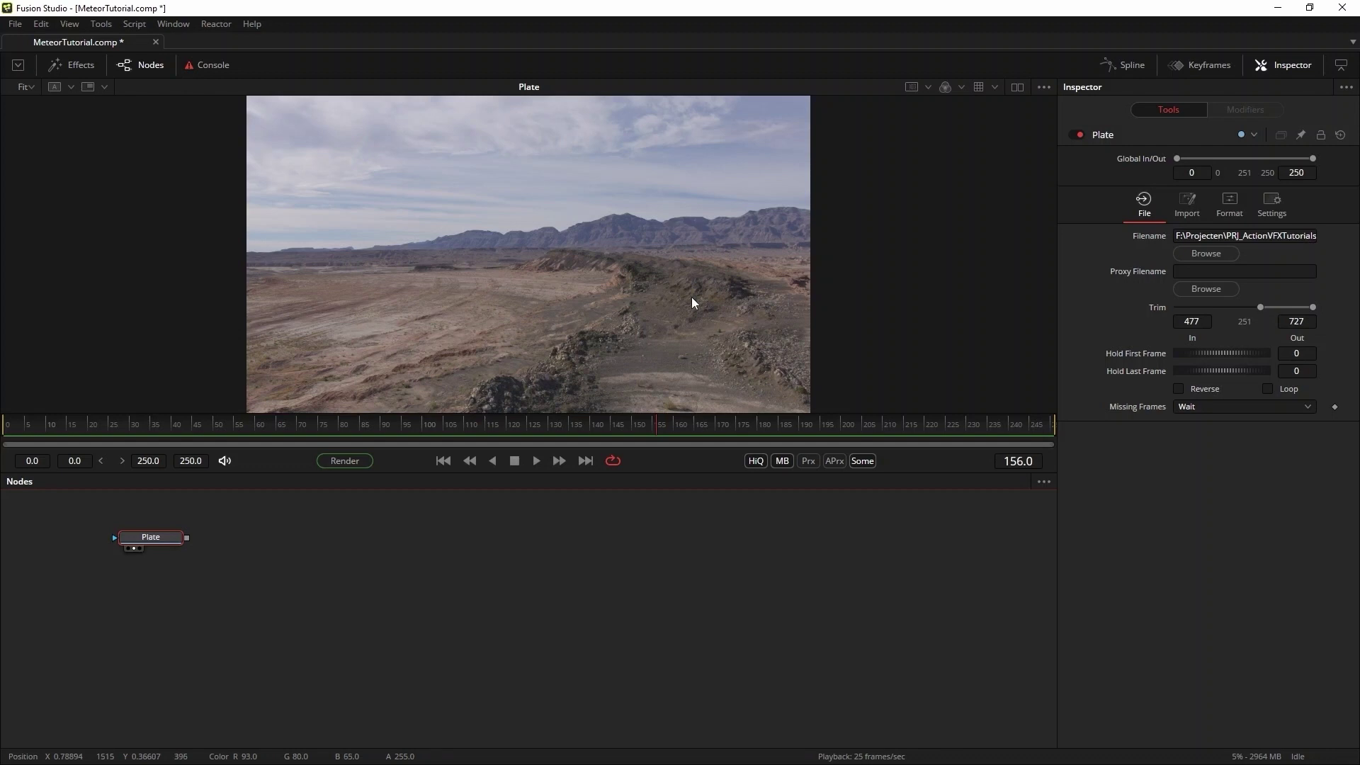
{"action": "left_click", "coordinate": [448, 460]}
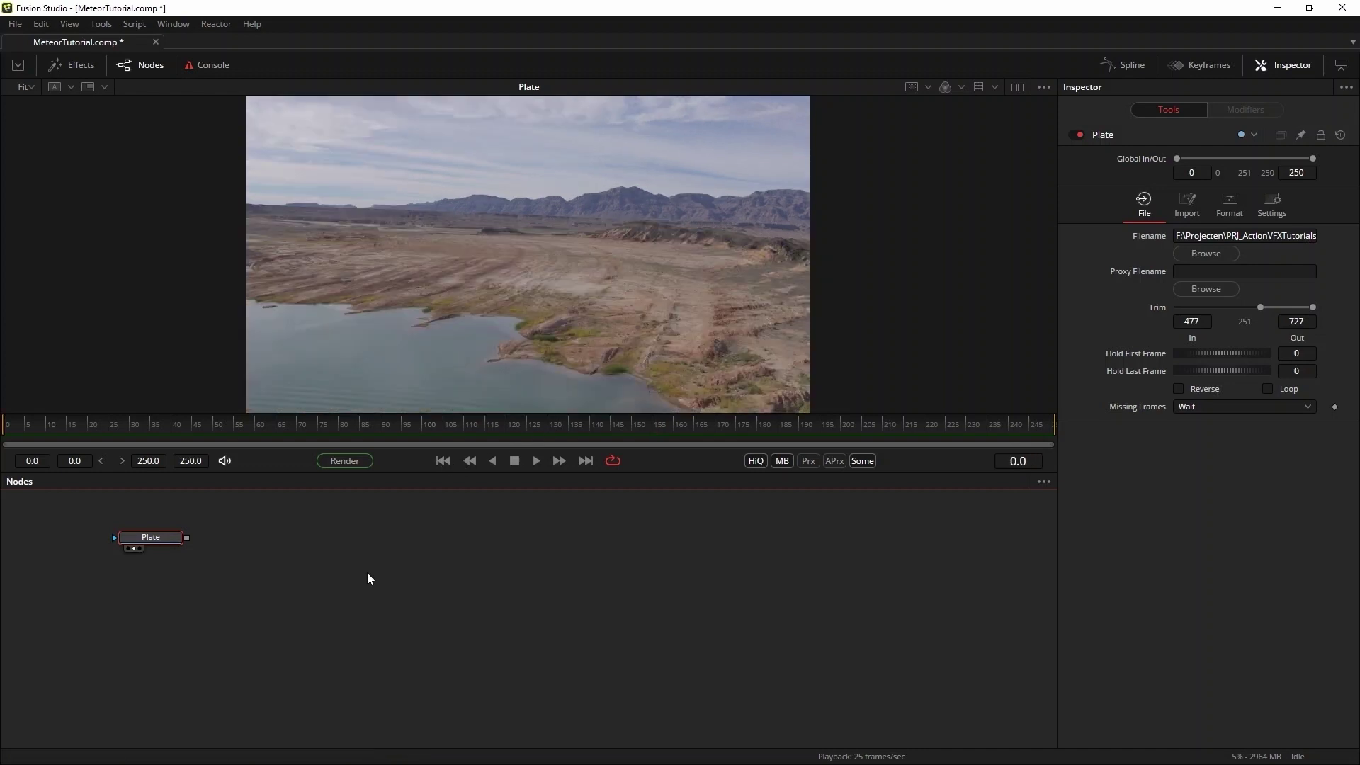
- Add a Camera Tracker node after Plate and auto-track the footage
{"action": "left_click", "coordinate": [100, 24]}
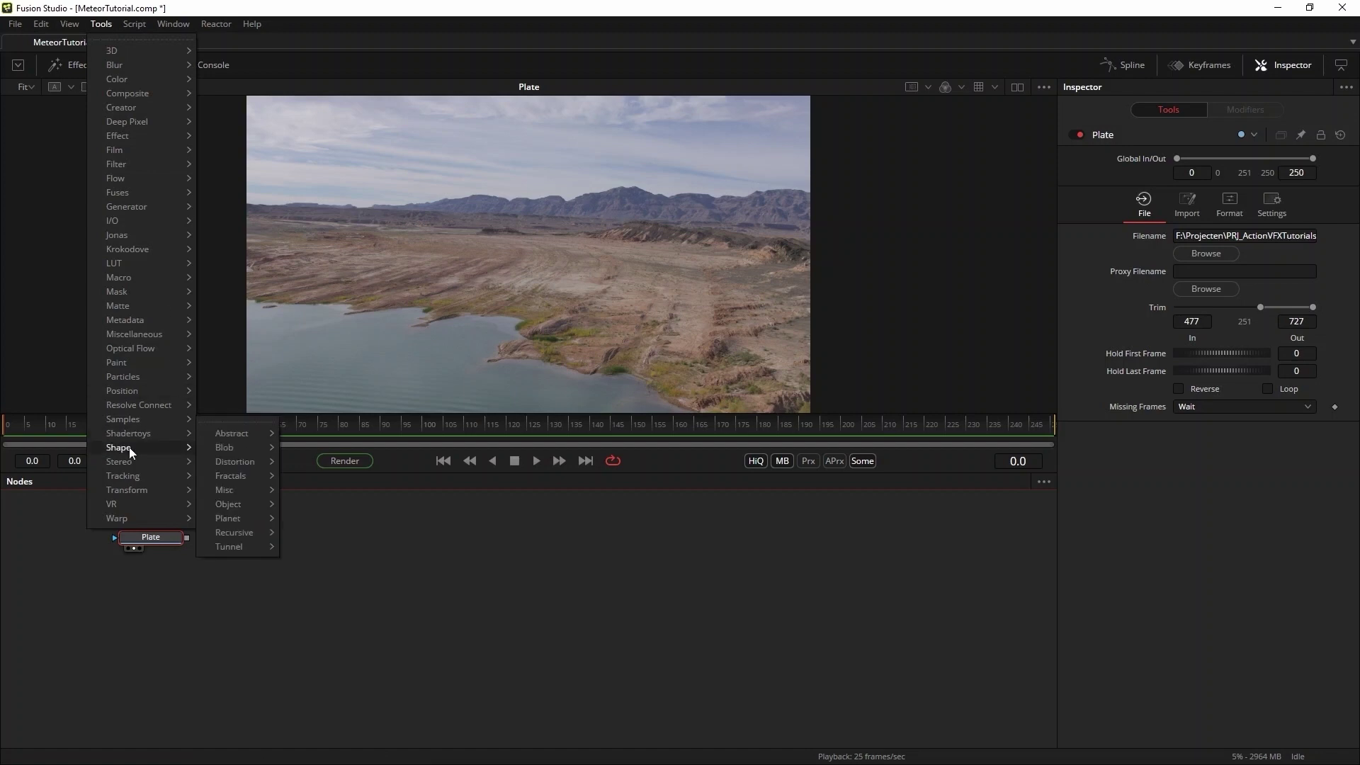
{"action": "mouse_move", "coordinate": [143, 477]}
{"action": "left_click", "coordinate": [252, 477]}
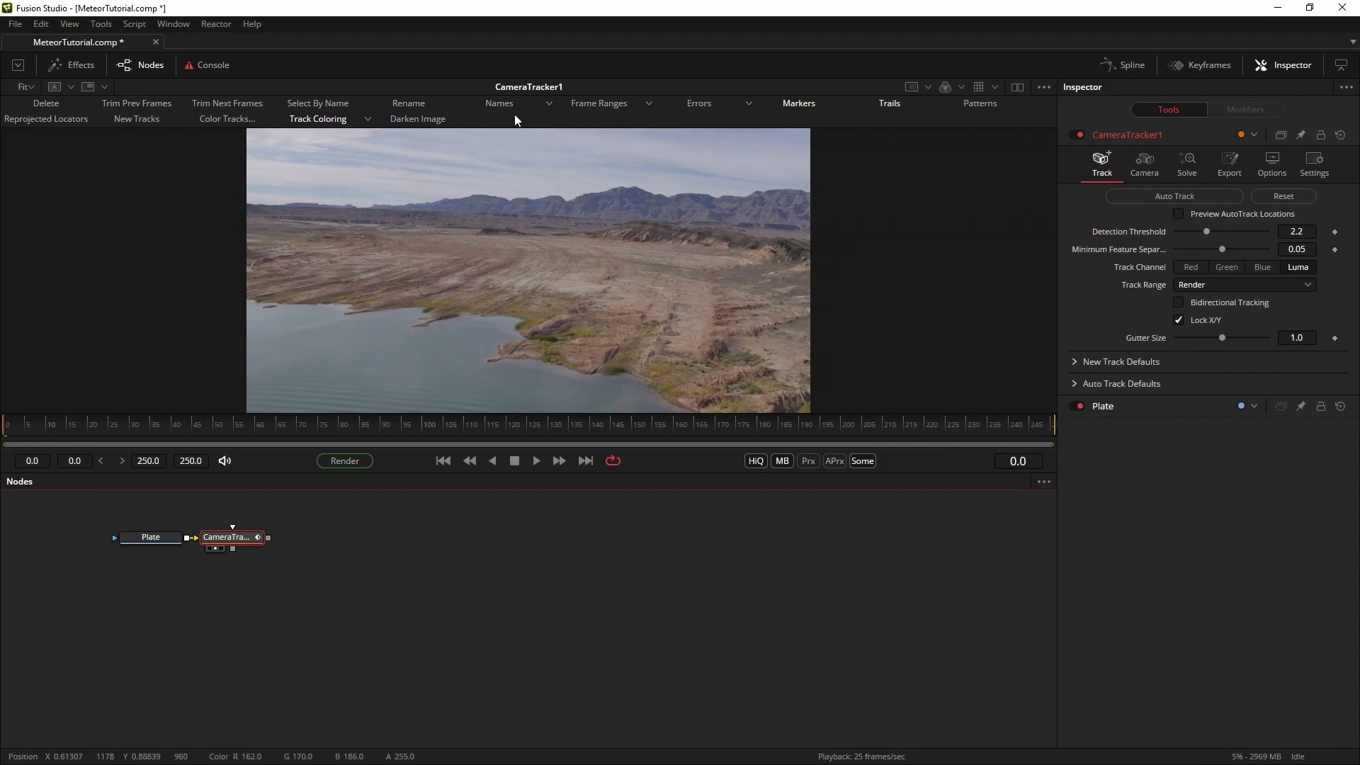
{"action": "left_click", "coordinate": [1182, 201]}
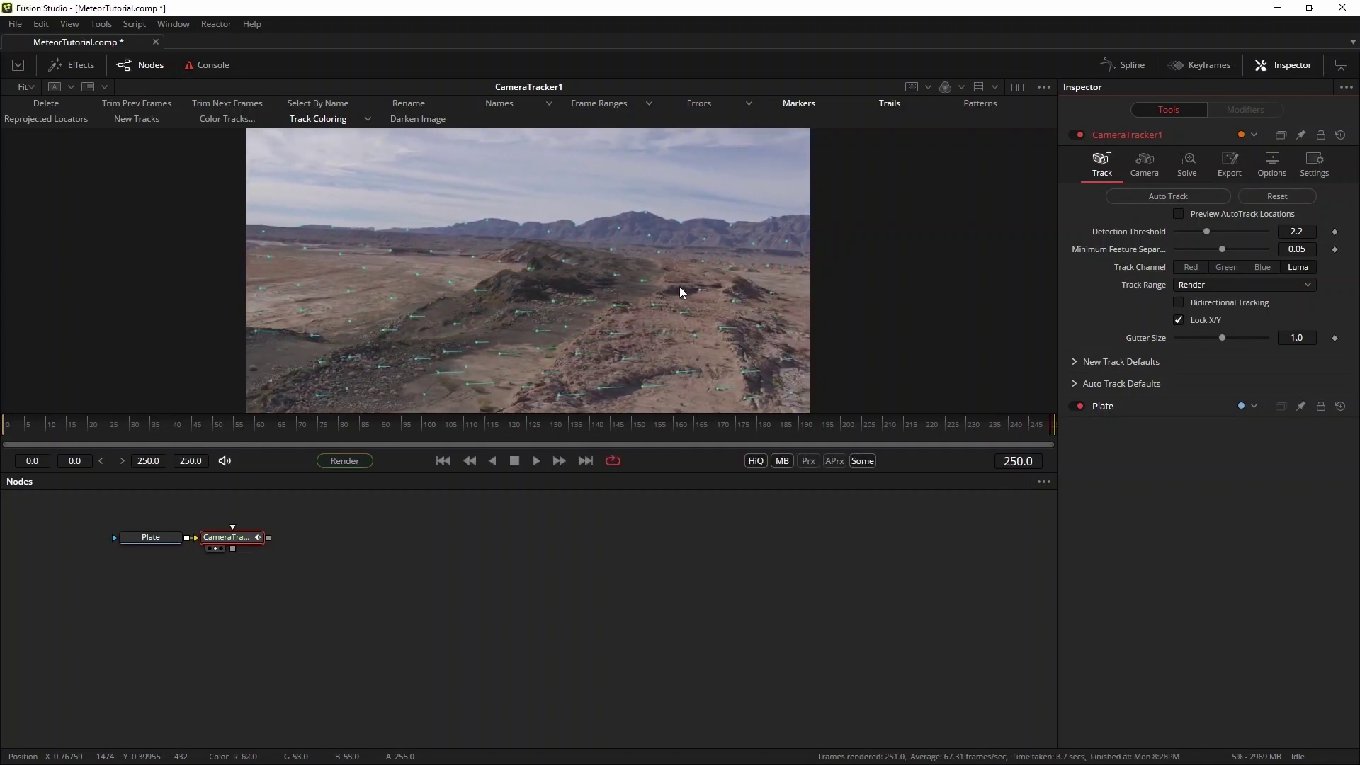
- Solve the camera from the tracks and set the 3D scene transform to Unaligned
{"action": "left_click", "coordinate": [1187, 164]}
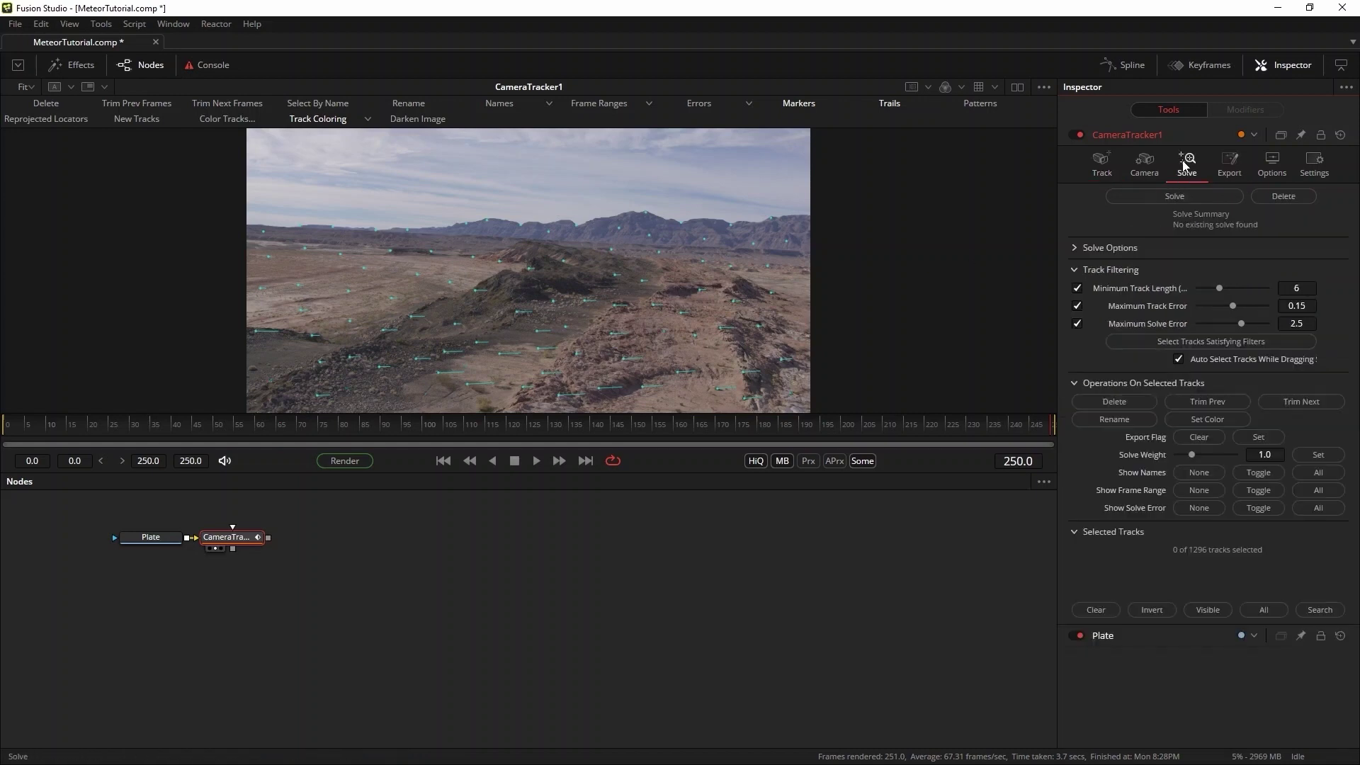
{"action": "left_click", "coordinate": [1201, 199]}
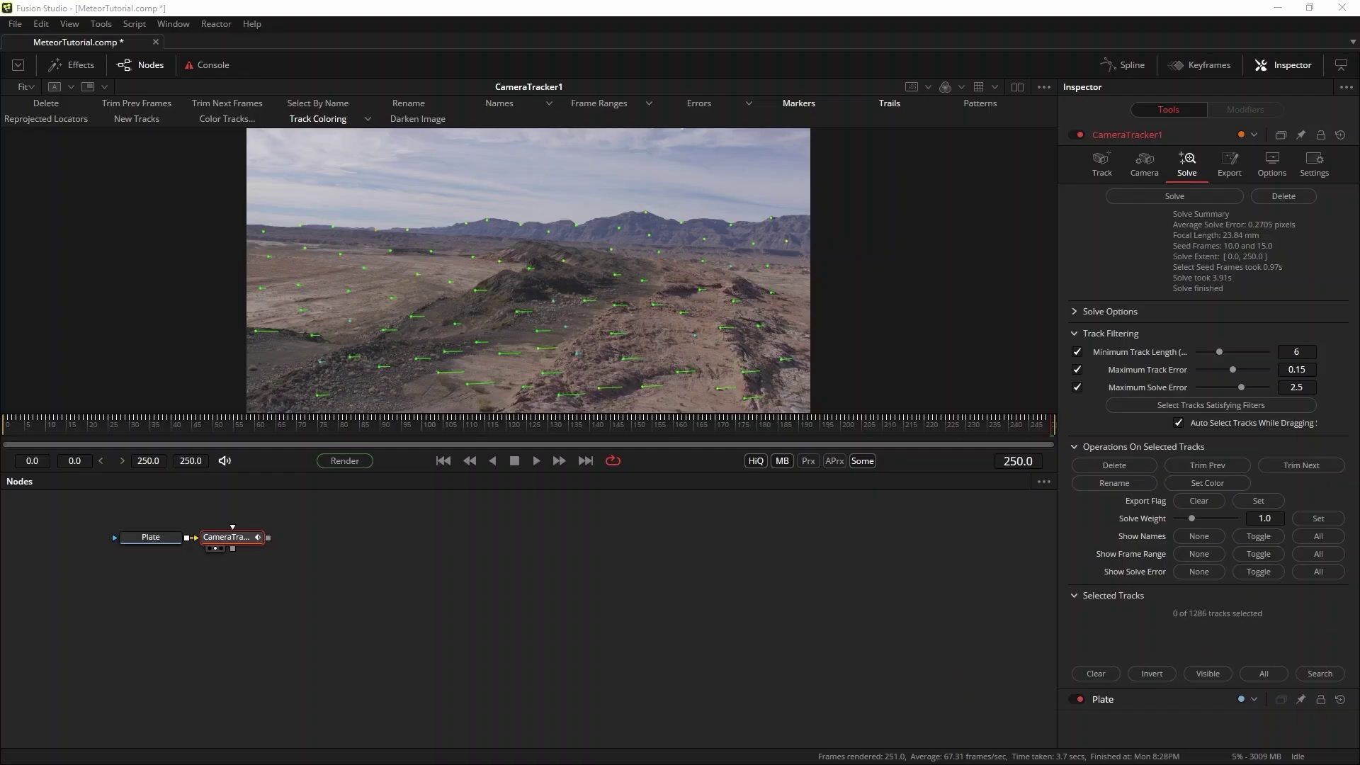
{"action": "left_click", "coordinate": [1228, 172]}
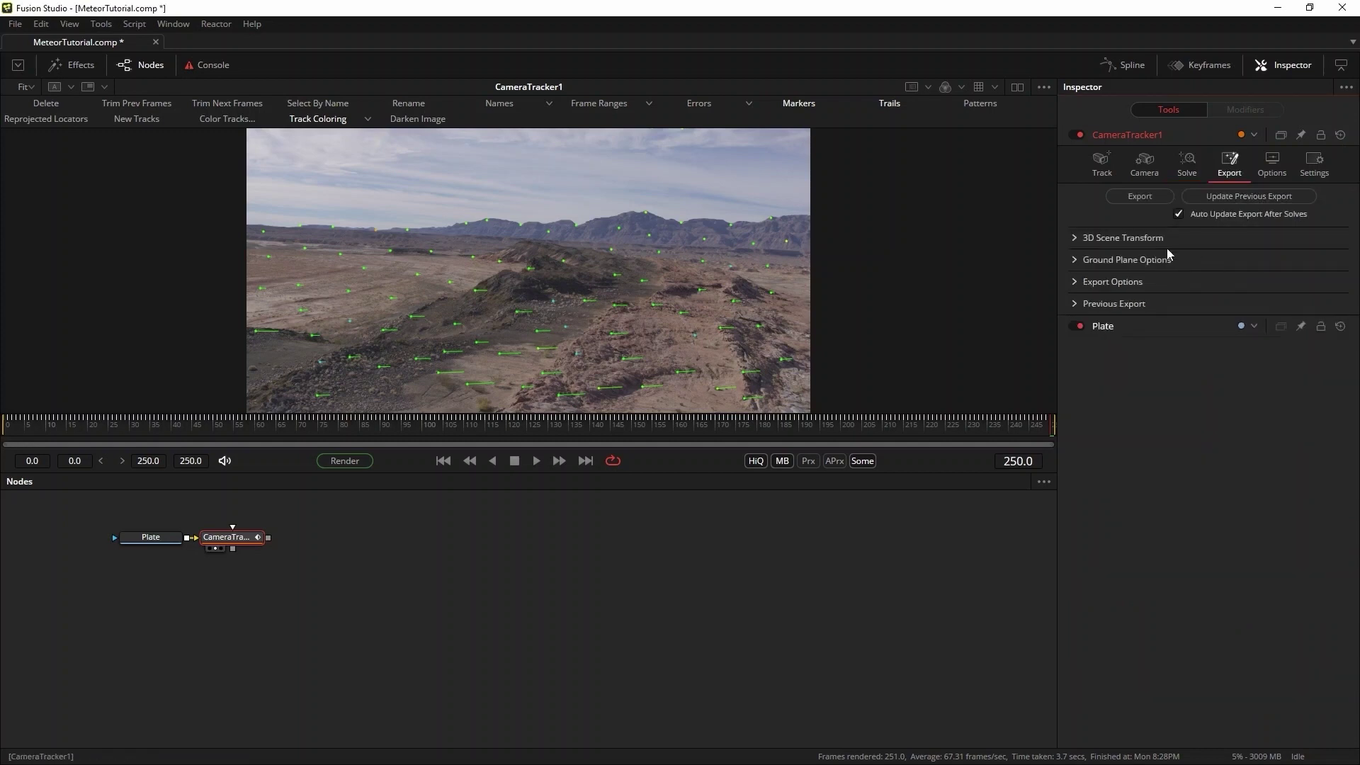
{"action": "left_click", "coordinate": [1109, 239]}
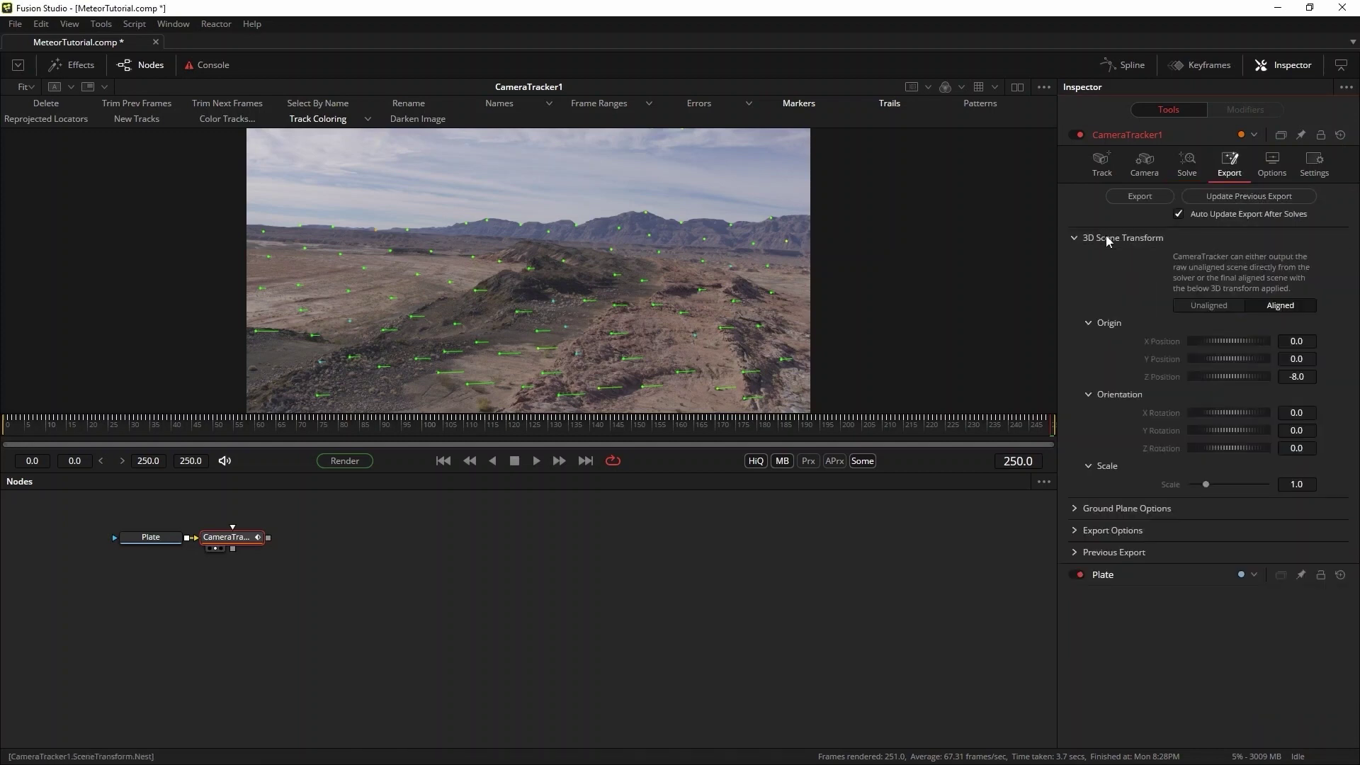
{"action": "left_click", "coordinate": [1229, 305]}
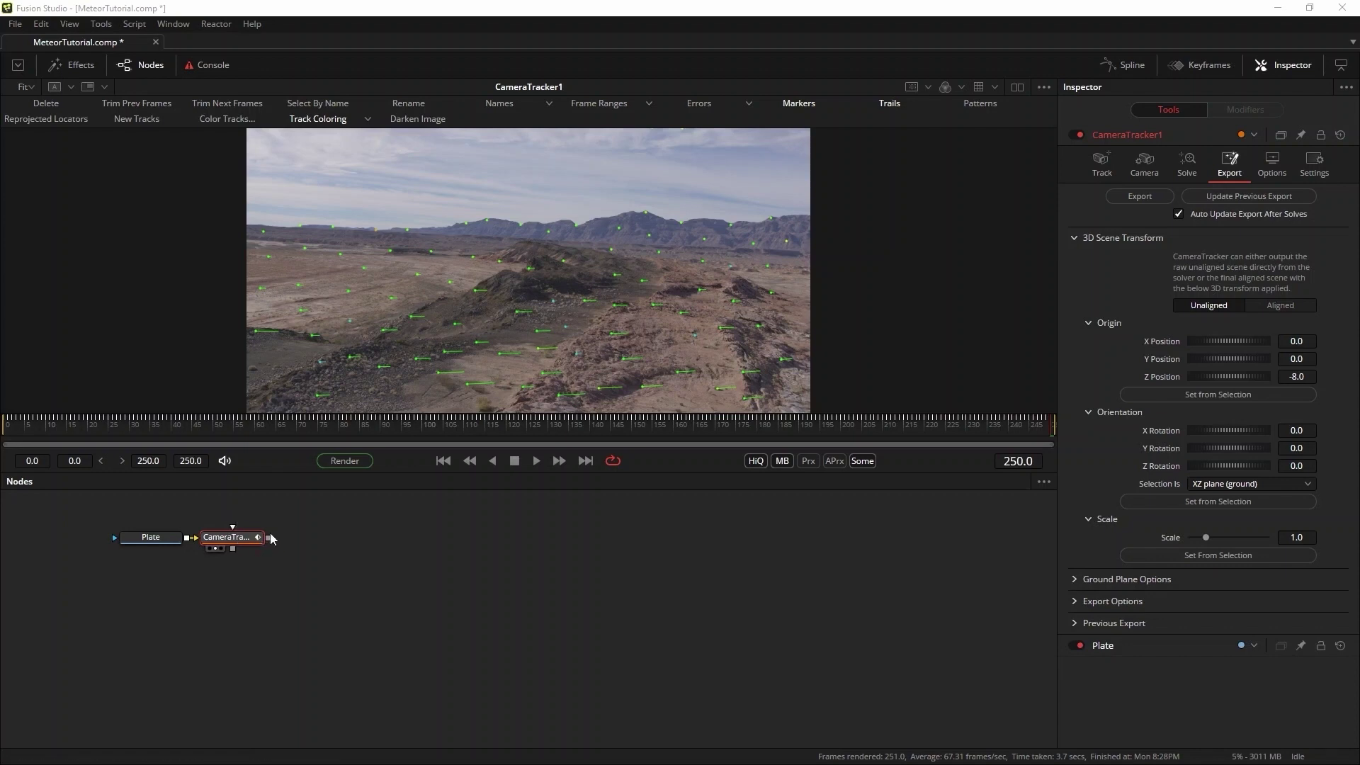
- Add a Merge 3D node after the camera tracker and check the solved point cloud and camera over the frame range
{"action": "right_click", "coordinate": [347, 535]}
{"action": "mouse_move", "coordinate": [474, 291]}
{"action": "mouse_move", "coordinate": [555, 286]}
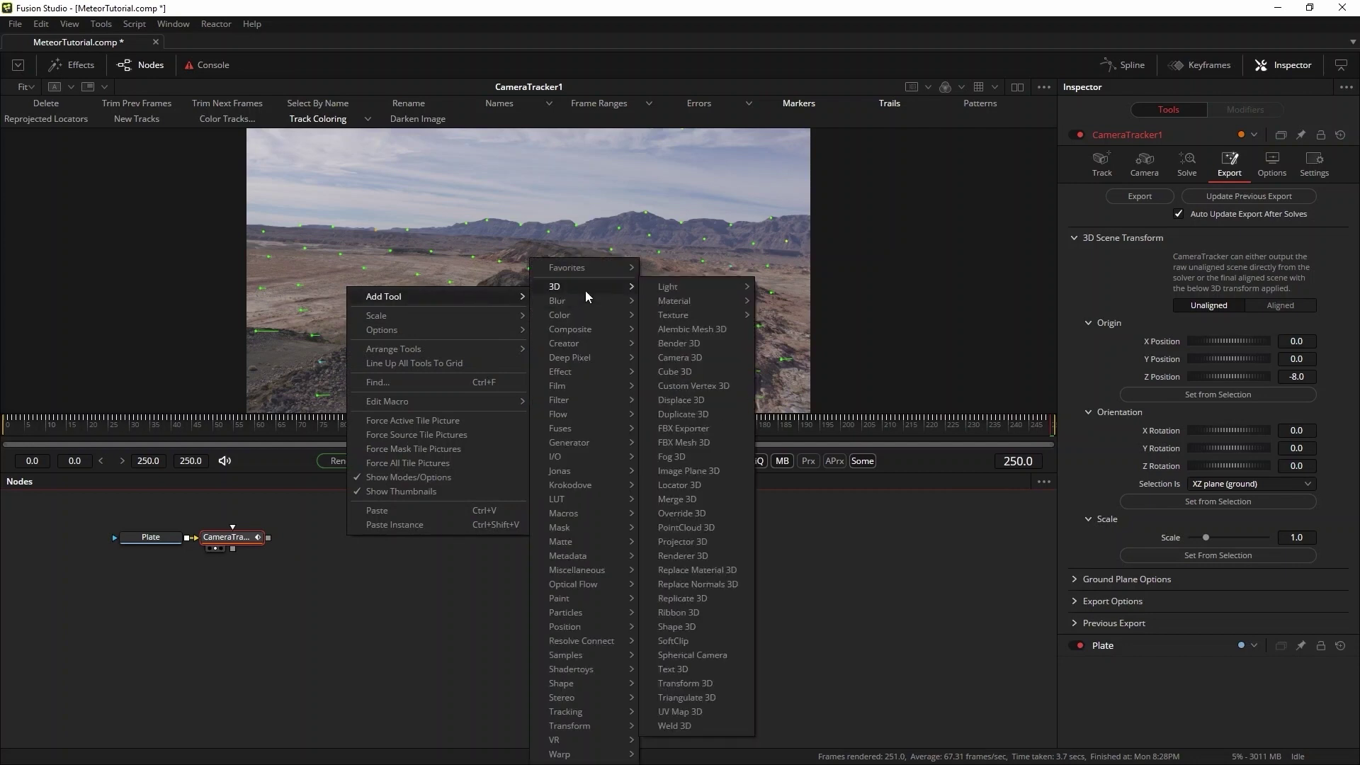
{"action": "left_click", "coordinate": [671, 500]}
{"action": "left_click_drag", "start_coordinate": [770, 314], "coordinate": [713, 374]}
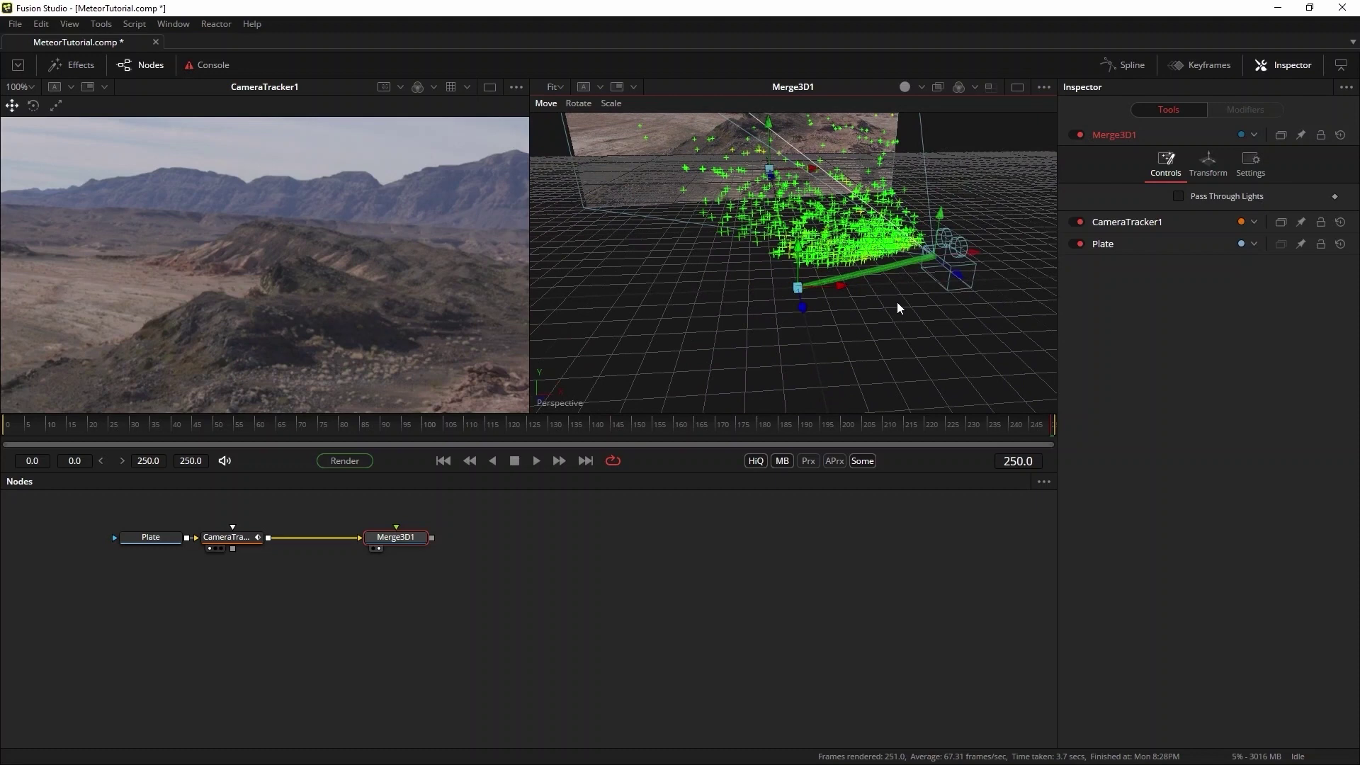
{"action": "left_click_drag", "start_coordinate": [592, 426], "coordinate": [1056, 429]}
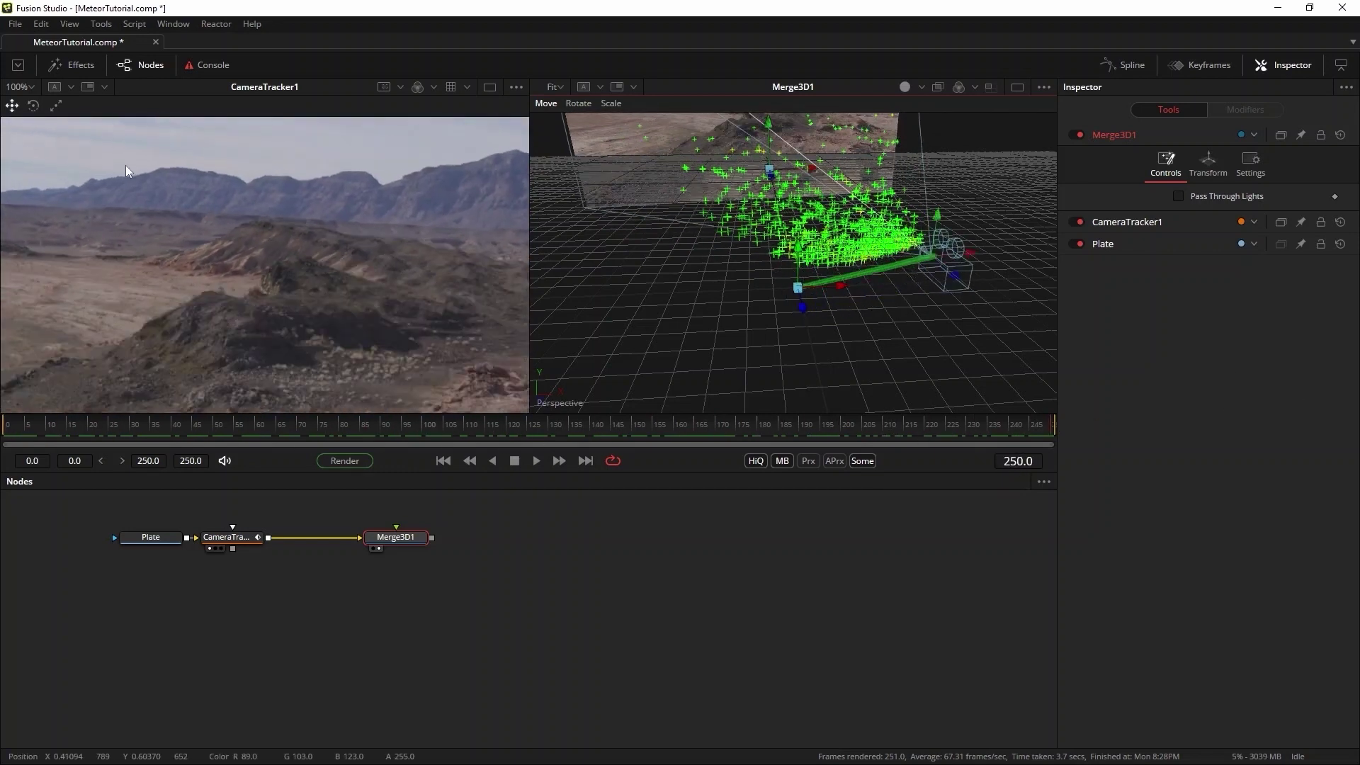
- Show the camera tracker's ground plane in the view
{"action": "left_click", "coordinate": [243, 540]}
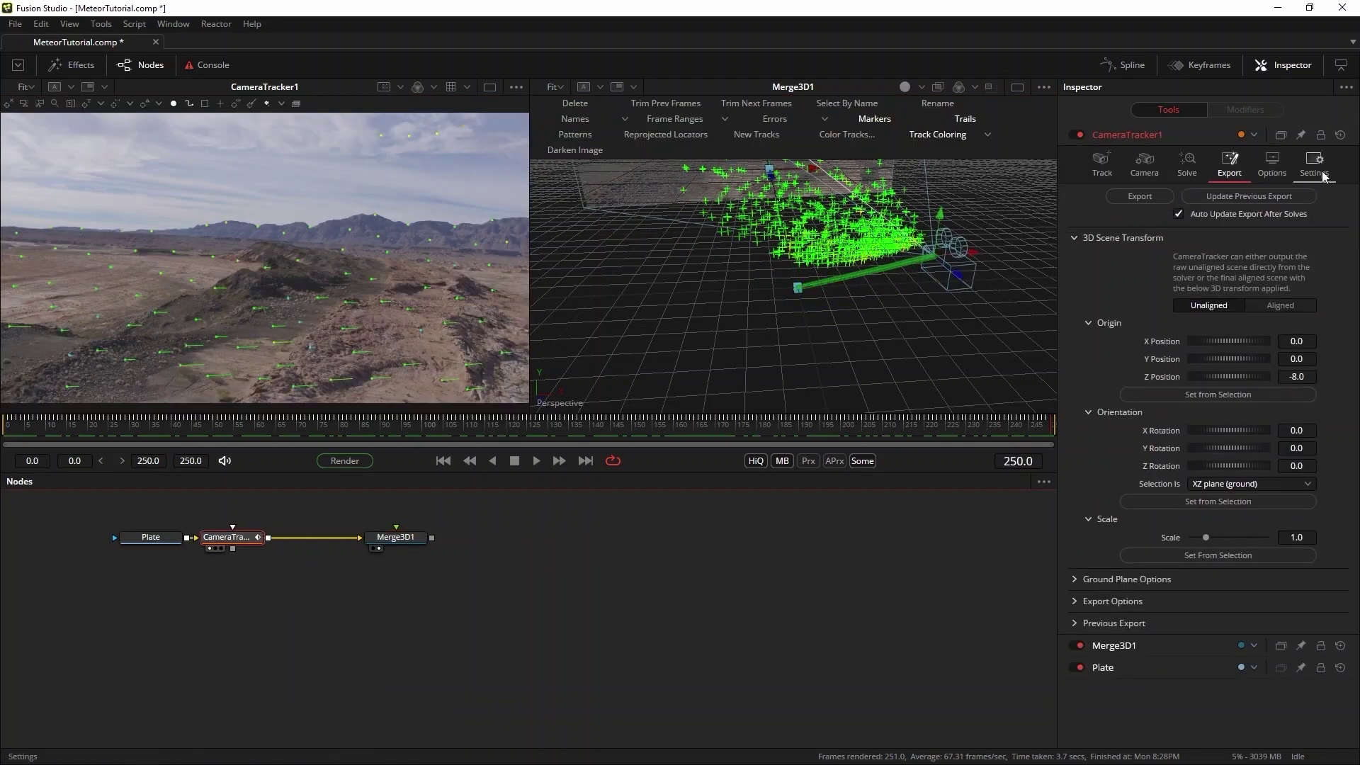
{"action": "left_click", "coordinate": [1109, 581]}
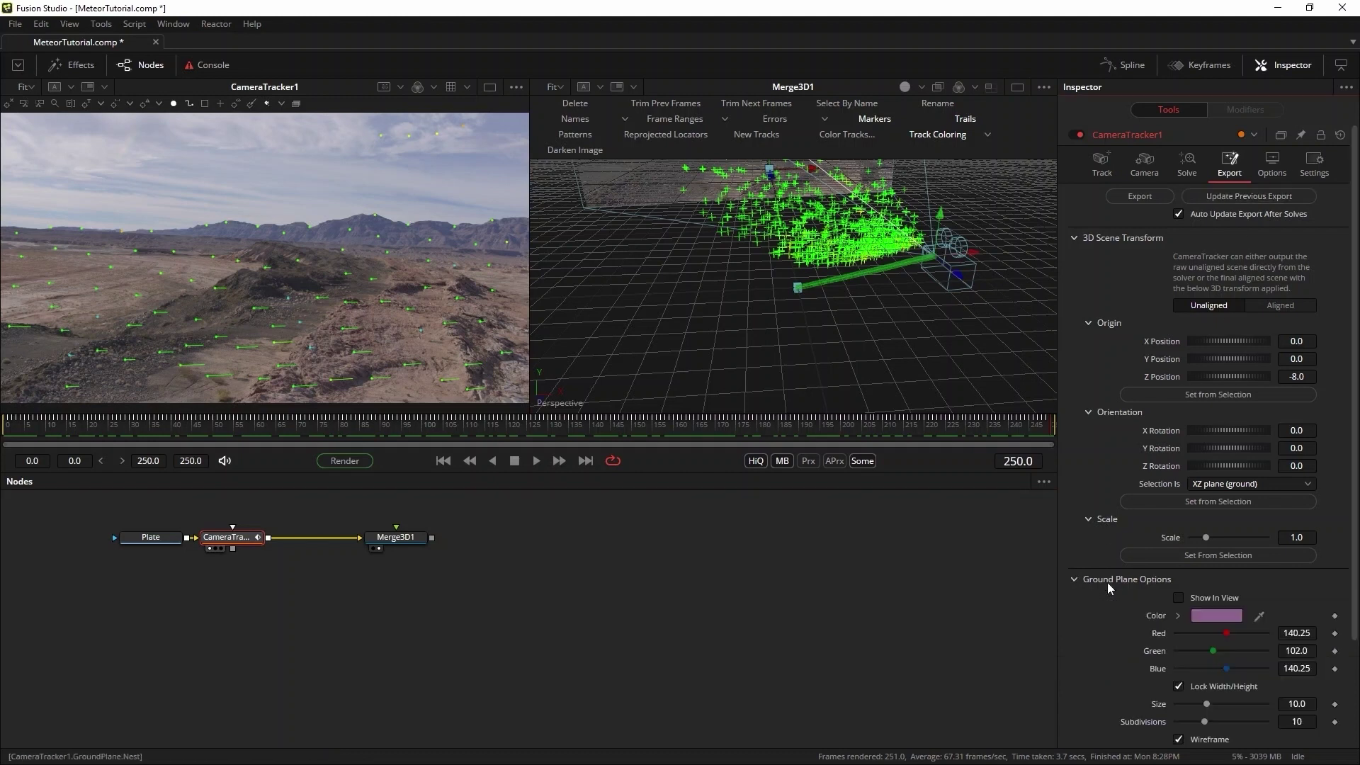
{"action": "left_click", "coordinate": [1178, 600]}
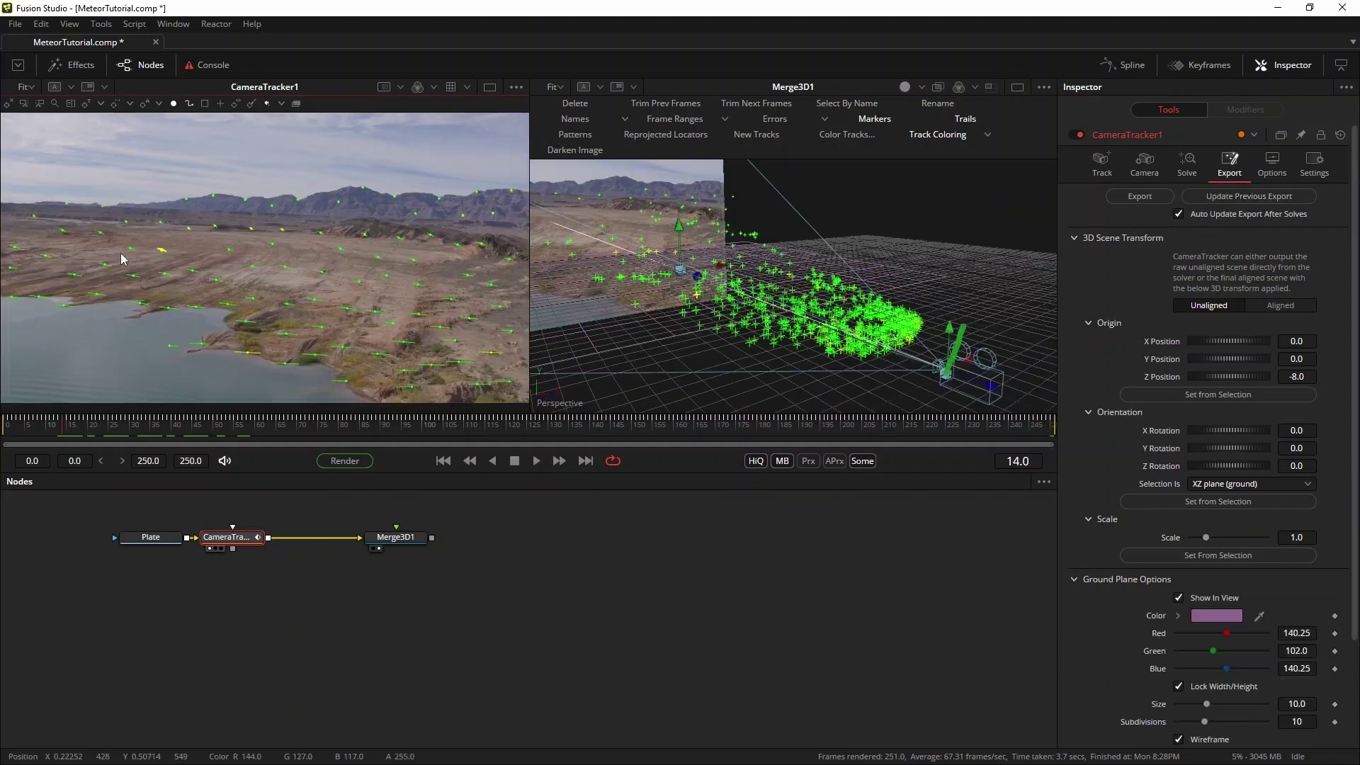
- Select the tracks across the flat desert ground at frame 14 and set the XZ plane (ground) orientation from them
{"action": "left_click_drag", "start_coordinate": [121, 253], "coordinate": [427, 296]}
{"action": "left_click", "coordinate": [1223, 501]}
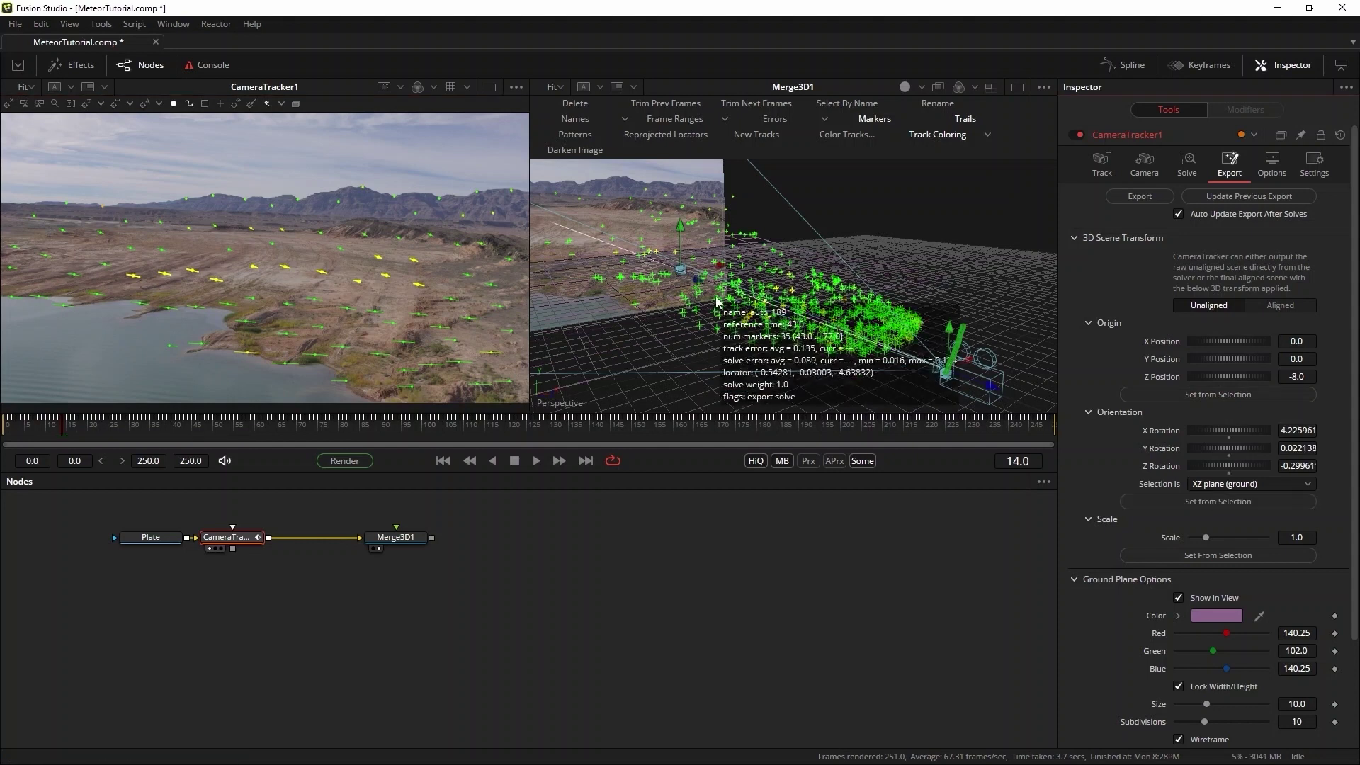
{"action": "mouse_move", "coordinate": [734, 304]}
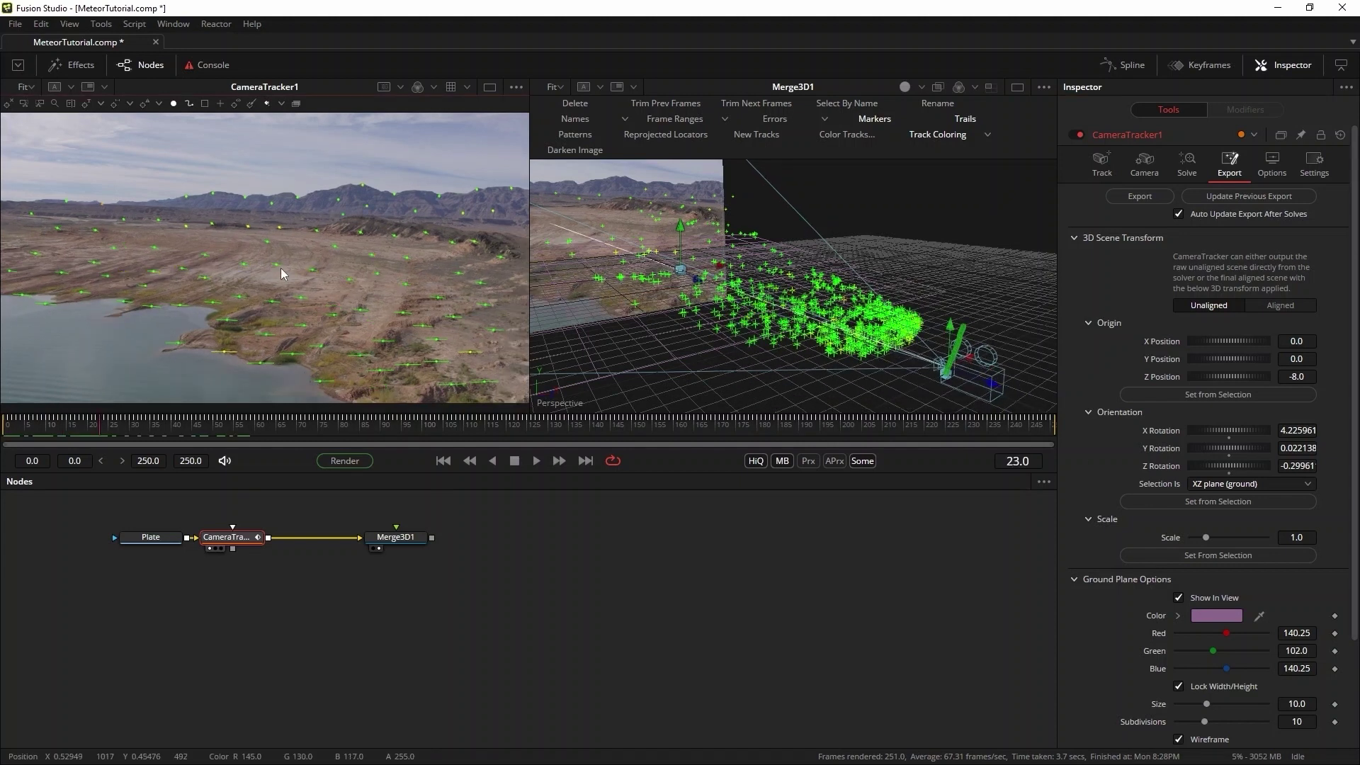
- Set the scene origin from a track in the middle of the plain and switch the 3D scene transform to Aligned
{"action": "mouse_move", "coordinate": [279, 262]}
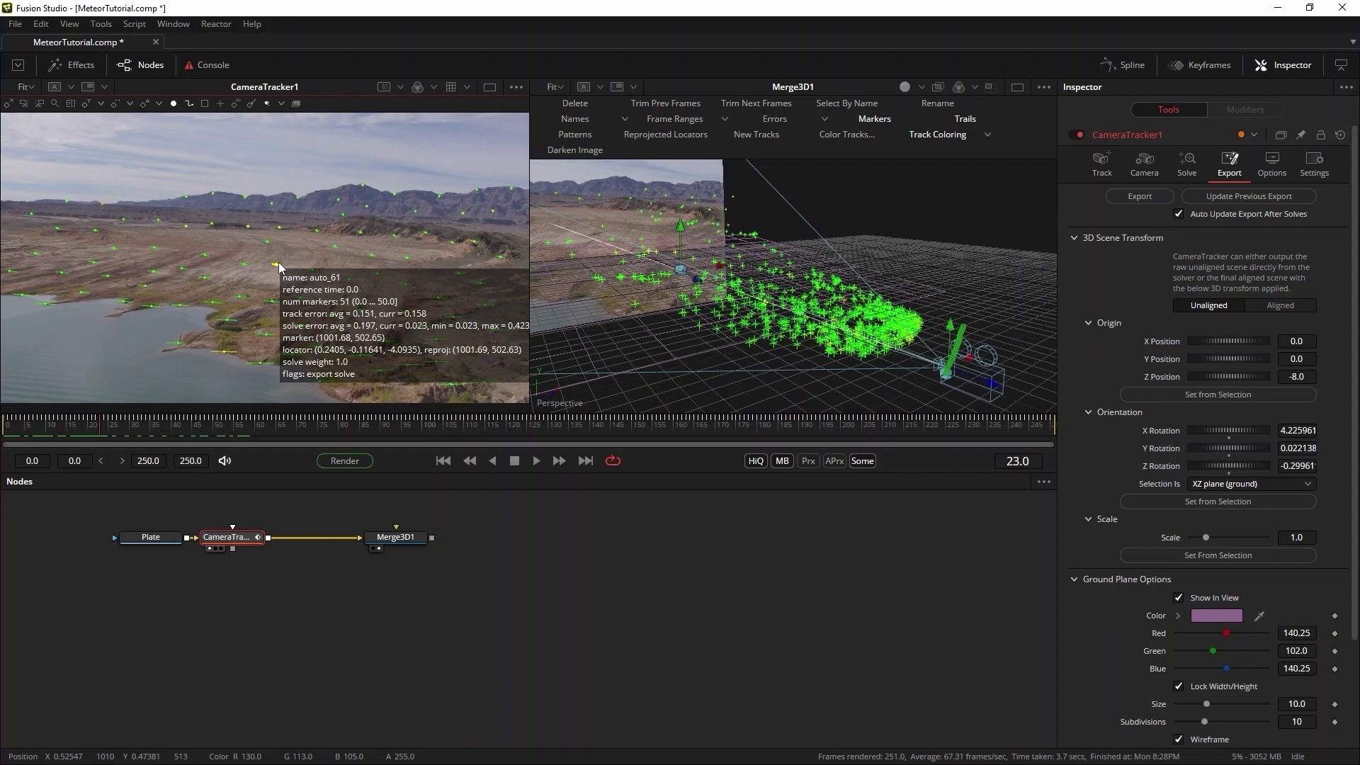
{"action": "left_click", "coordinate": [1202, 395]}
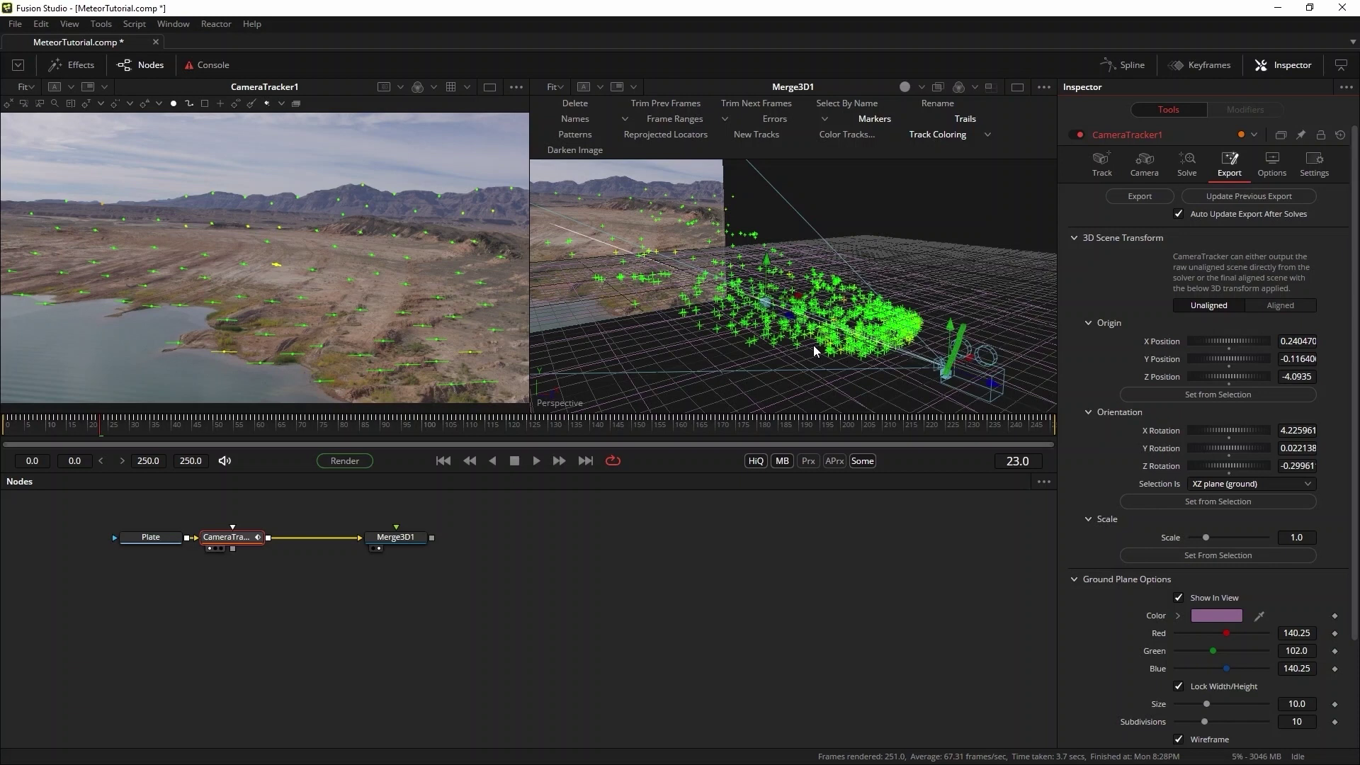
{"action": "left_click", "coordinate": [1271, 306]}
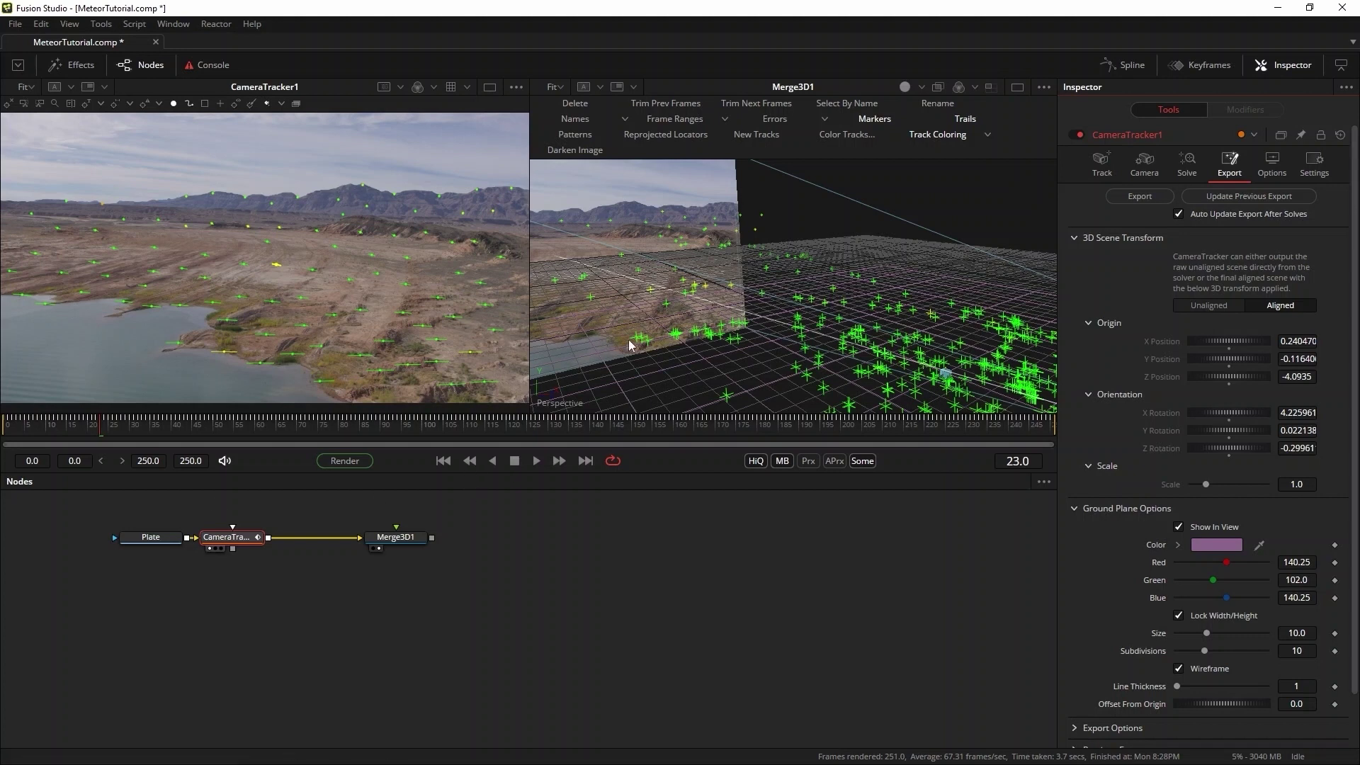
{"action": "mouse_move", "coordinate": [635, 342]}
{"action": "left_click_drag", "start_coordinate": [798, 376], "coordinate": [718, 346]}
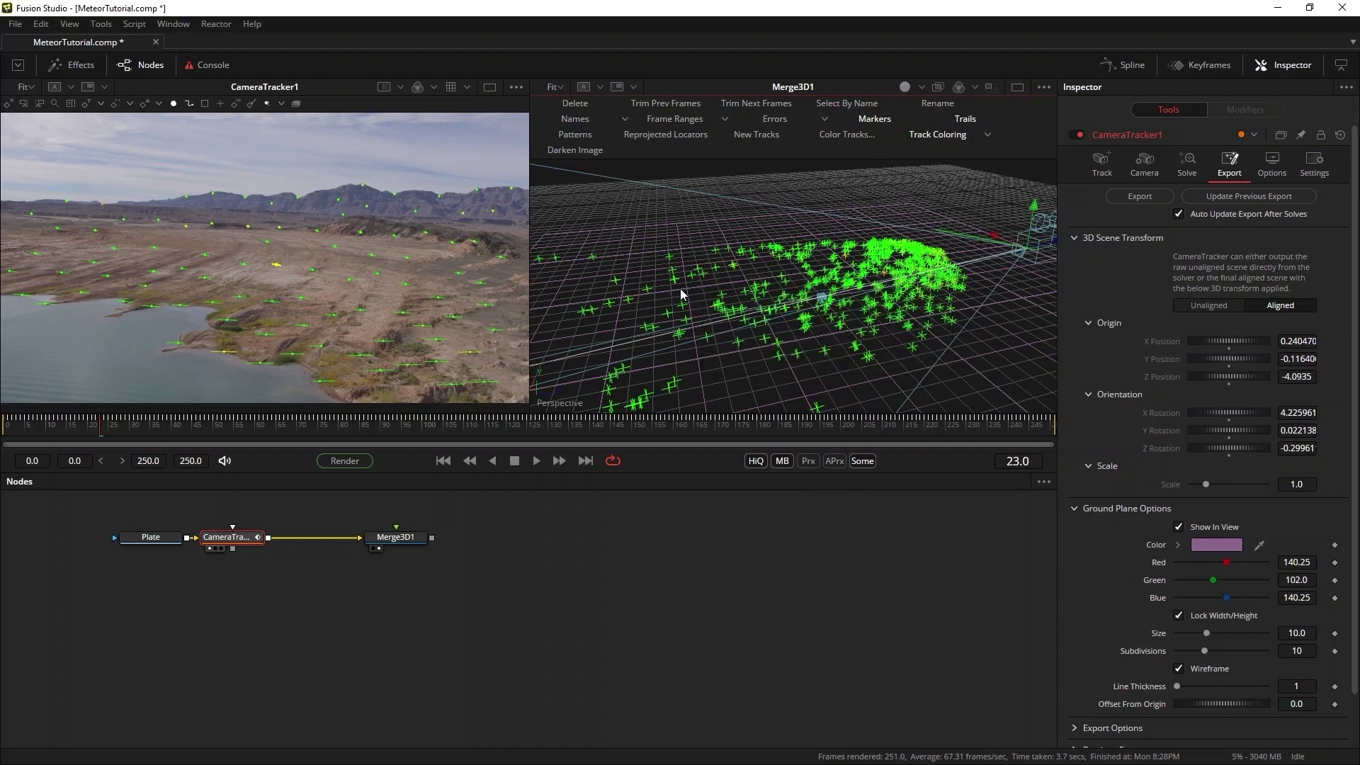
- Rename the selected track in the middle of the plain as FirstImpa
{"action": "left_click", "coordinate": [1187, 167]}
{"action": "left_click", "coordinate": [1269, 674]}
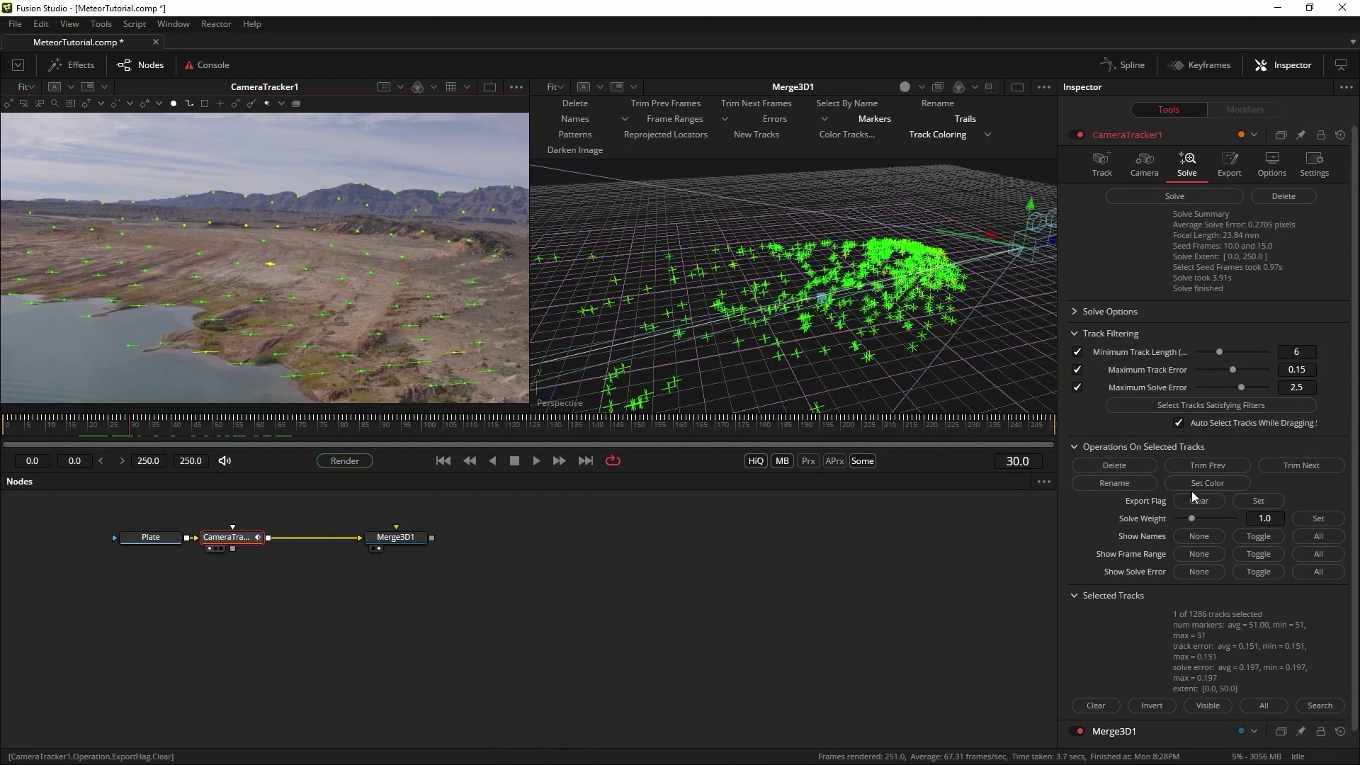
{"action": "left_click", "coordinate": [1109, 483]}
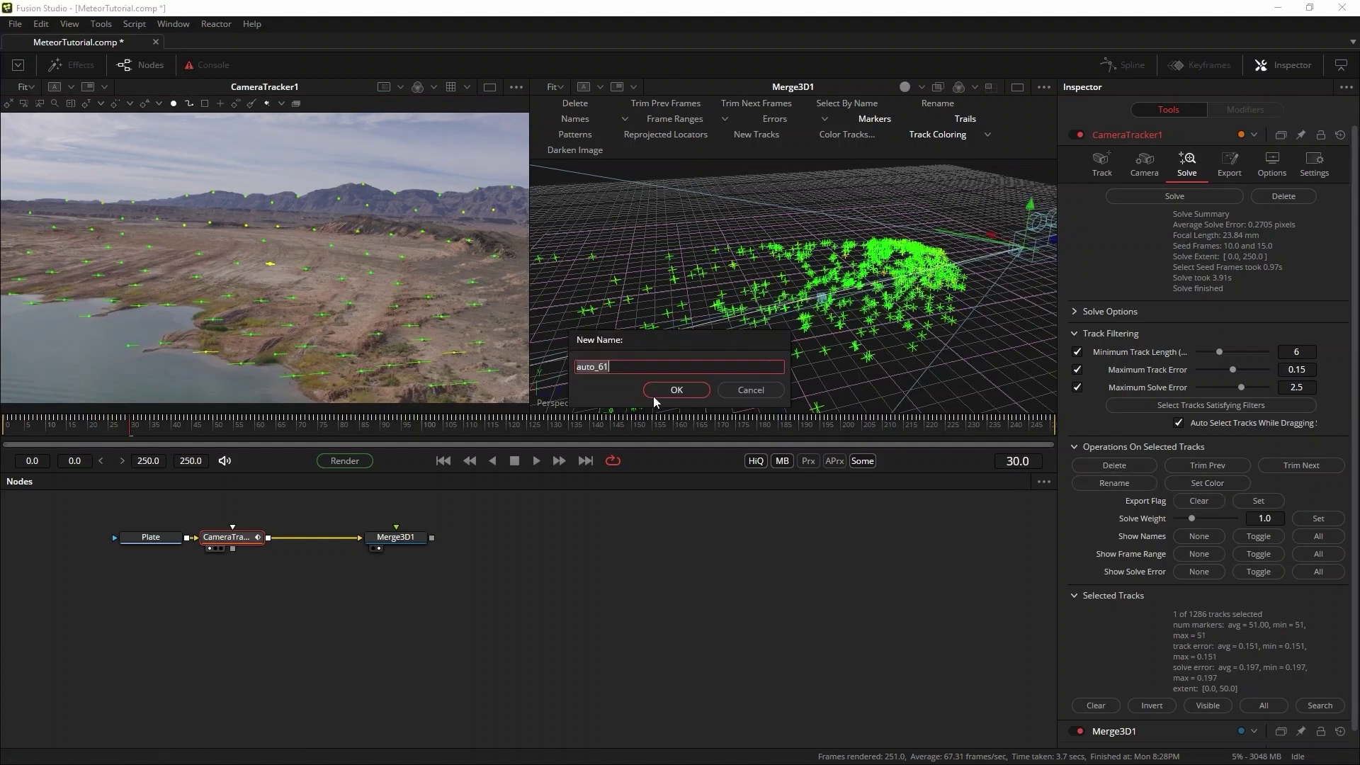
{"action": "type", "text": "FirstIU"}
{"action": "key", "text": "BackSpace"}
{"action": "type", "text": "mpact"}
{"action": "left_click", "coordinate": [674, 391]}
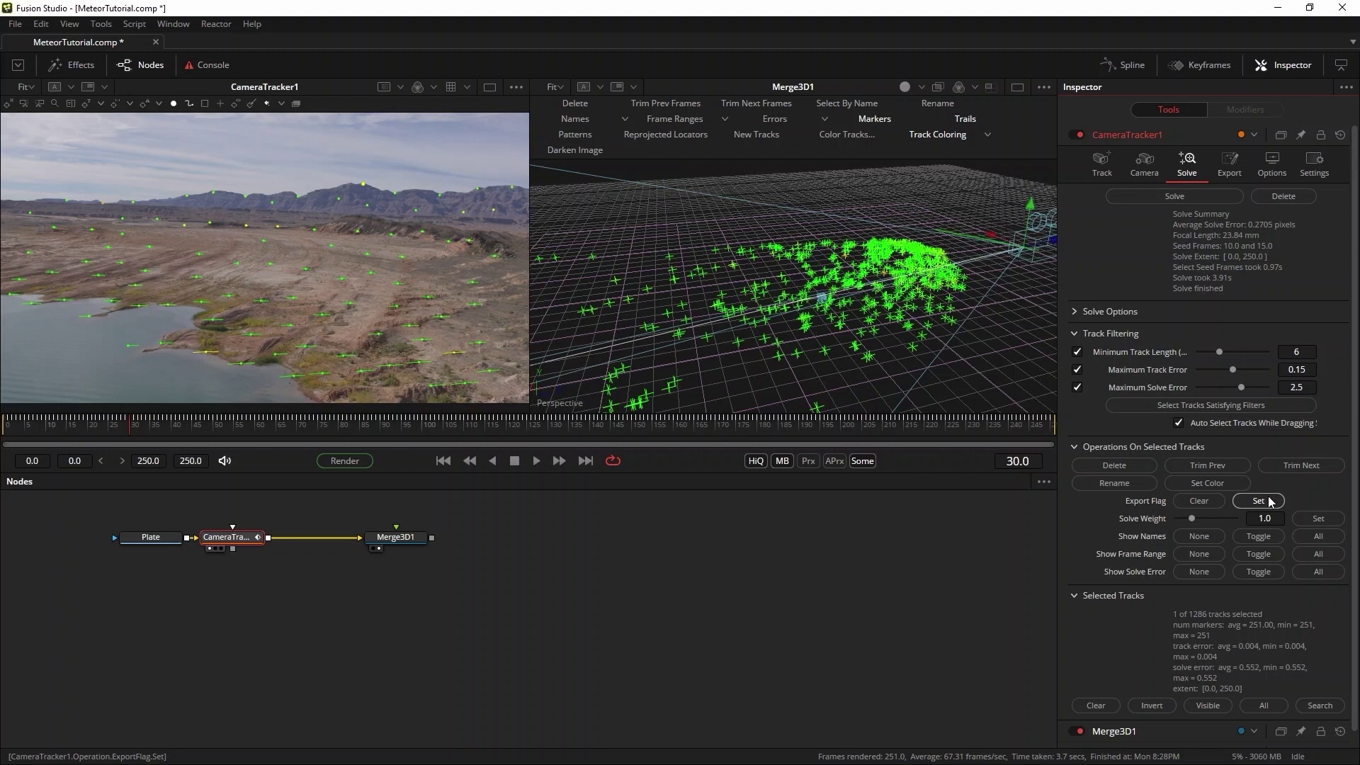
- Rename the track on the mountain peak with a name beginning "Mounta" and set its export flag
{"action": "left_click", "coordinate": [270, 263]}
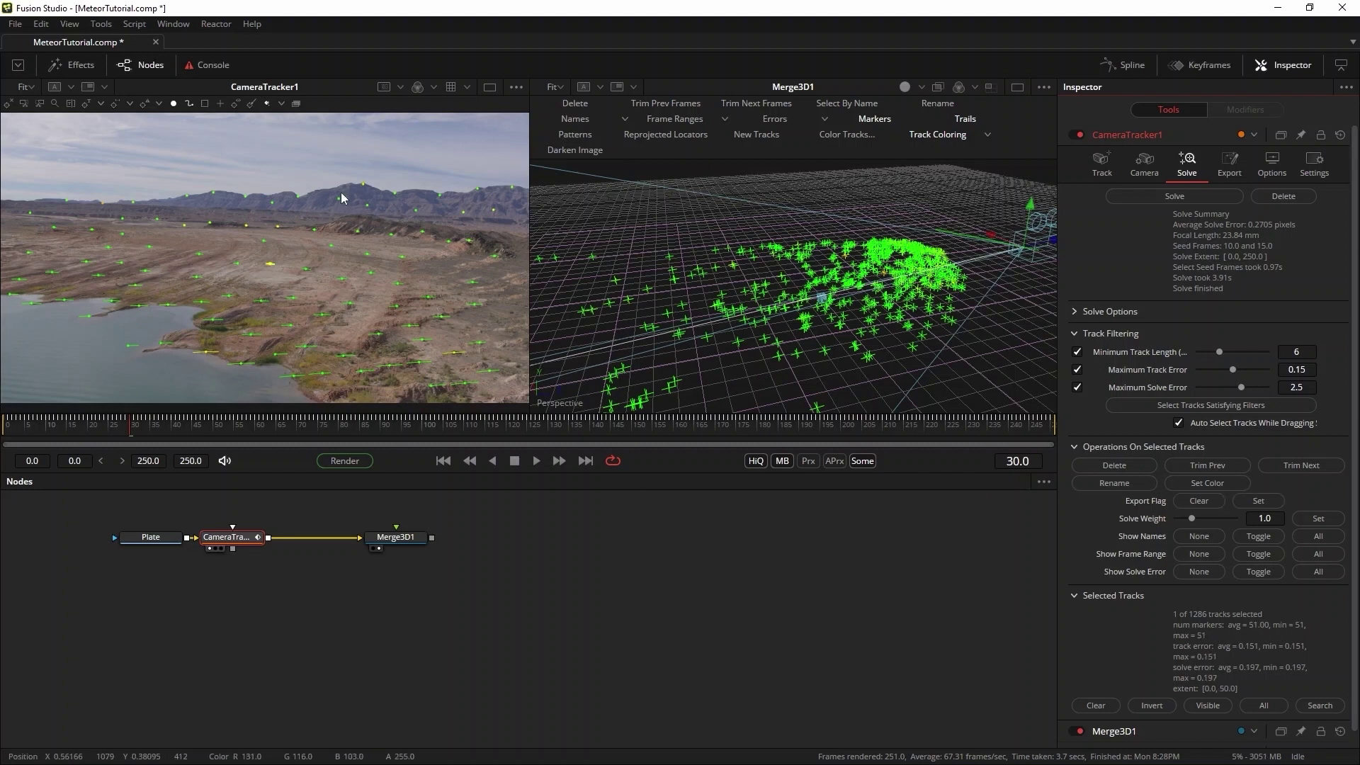
{"action": "left_click", "coordinate": [364, 192]}
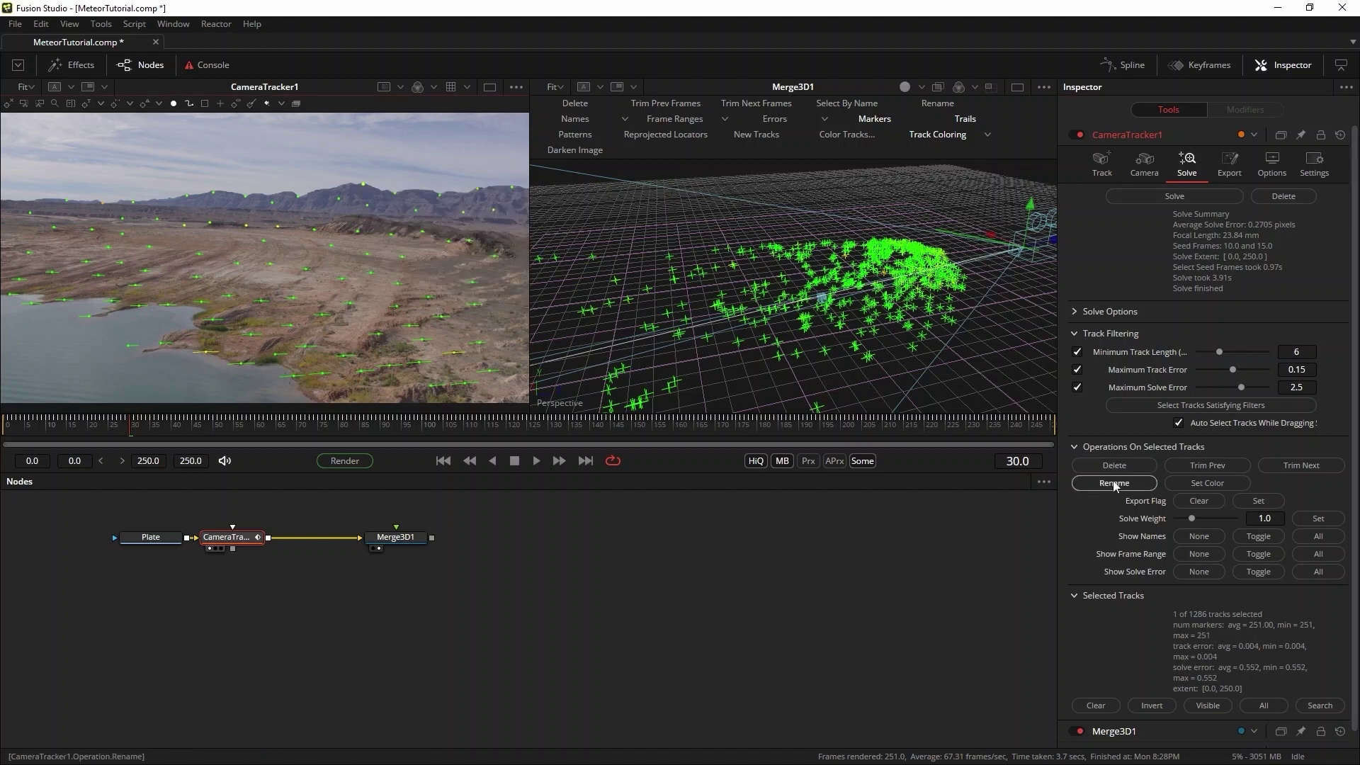
{"action": "left_click", "coordinate": [1114, 482]}
{"action": "type", "text": "Mountain"}
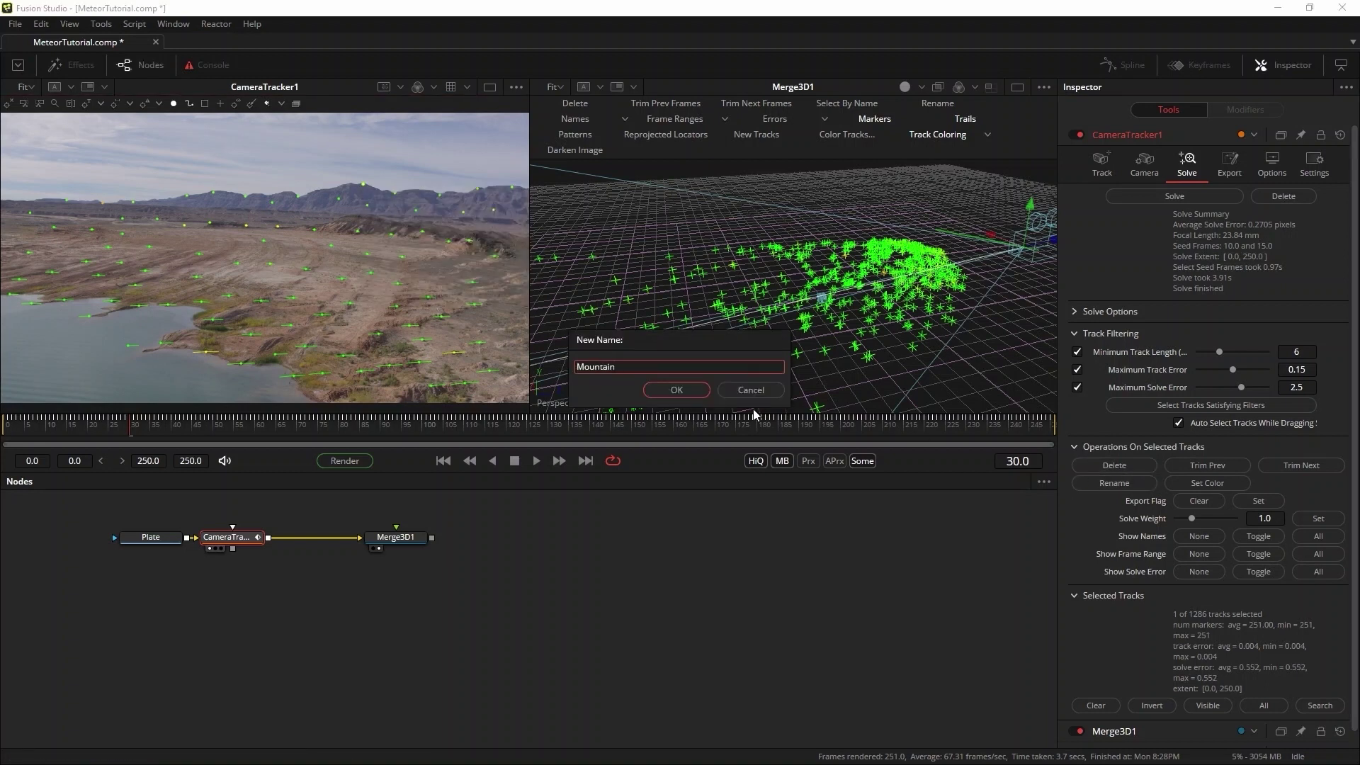
{"action": "left_click", "coordinate": [698, 389]}
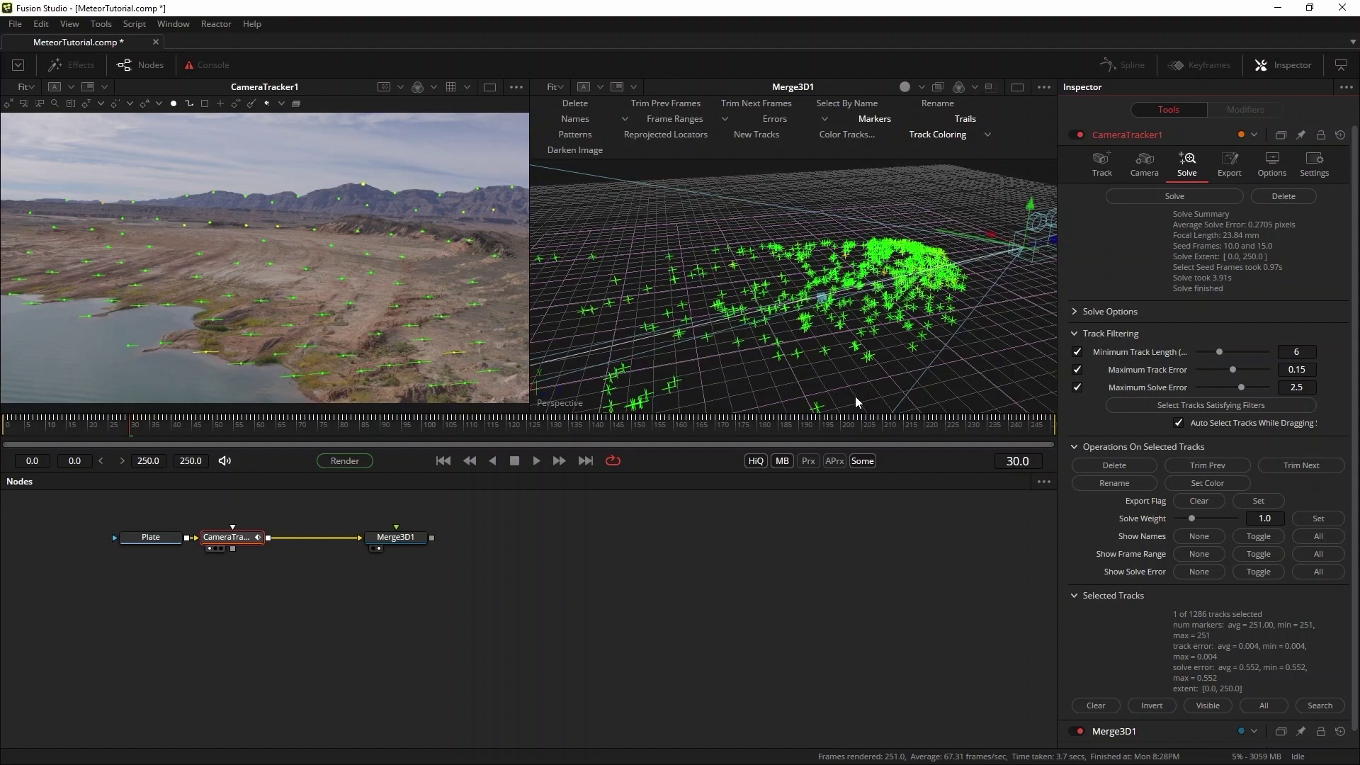
{"action": "left_click", "coordinate": [1248, 499]}
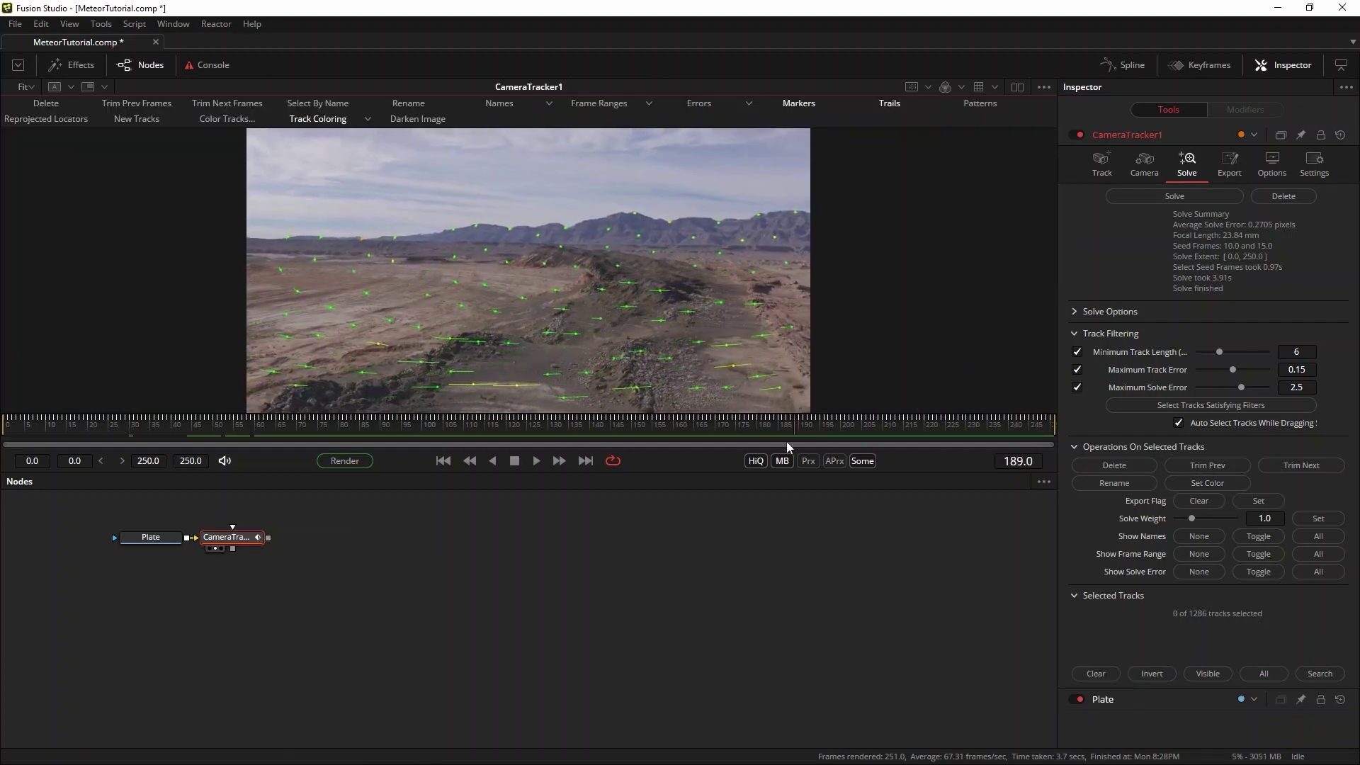
- At frame 195, rename a track on the dark slope beyond the ridge as SecondImpact and set its export flag
{"action": "left_click", "coordinate": [820, 424]}
{"action": "left_click", "coordinate": [683, 289]}
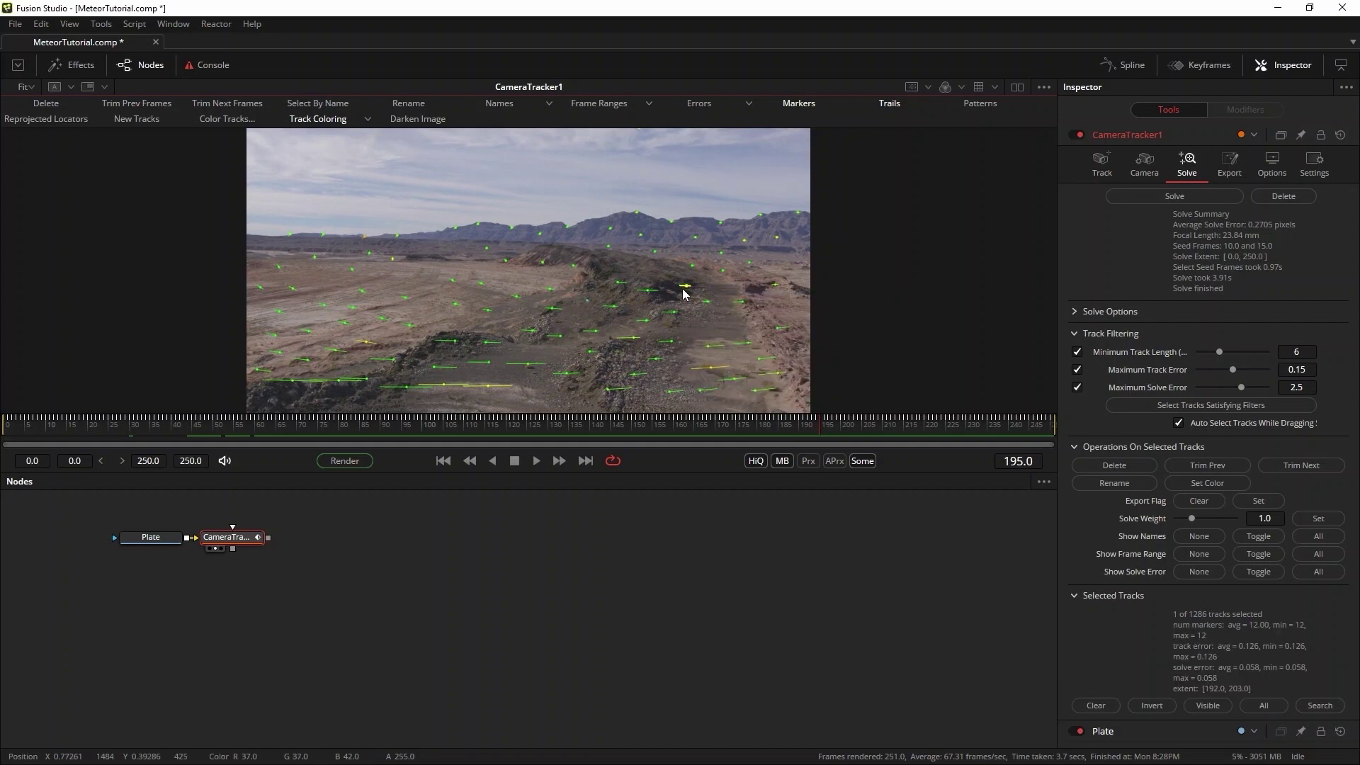
{"action": "left_click", "coordinate": [1125, 486]}
{"action": "type", "text": "Second"}
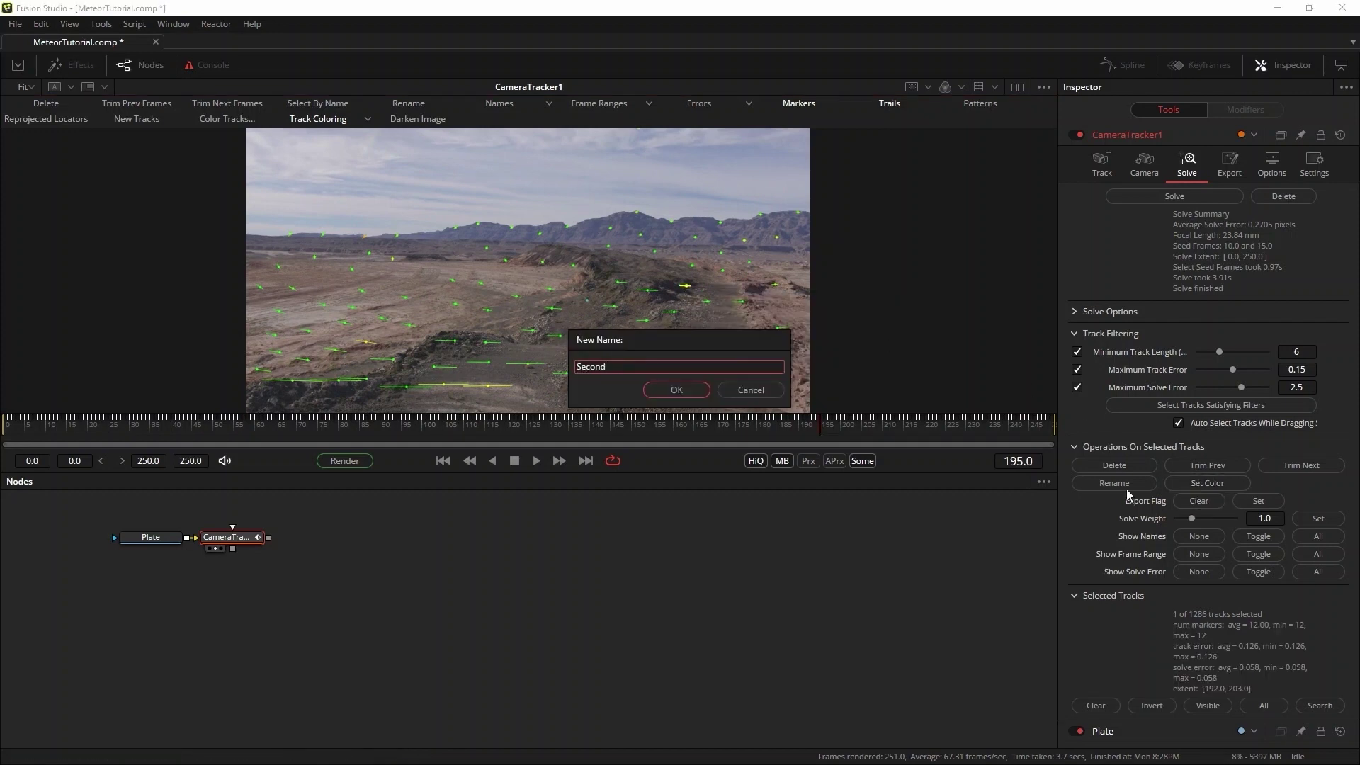
{"action": "type", "text": "Impact"}
{"action": "key", "text": "Return"}
{"action": "left_click", "coordinate": [1237, 501]}
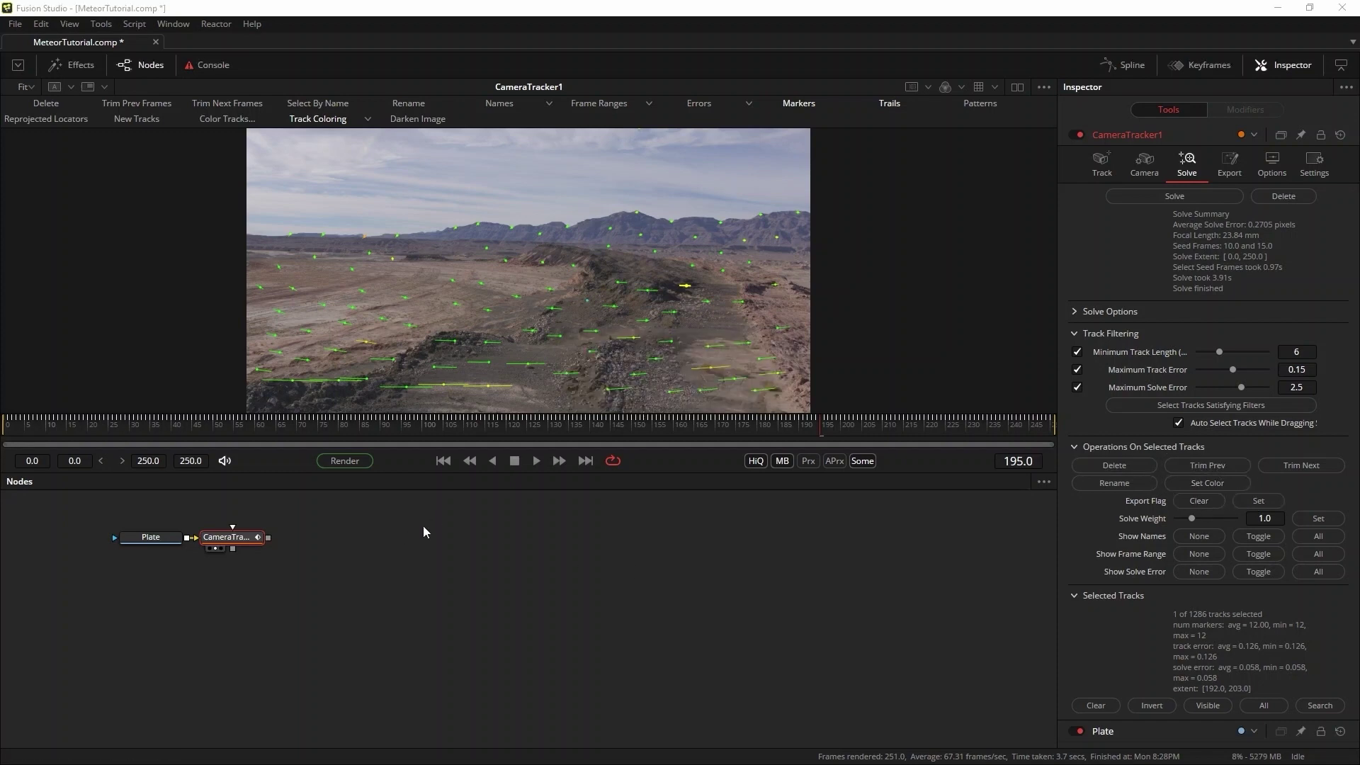
- Export the aligned camera track as a 3D scene and look through it at frame 101
{"action": "left_click", "coordinate": [1228, 166]}
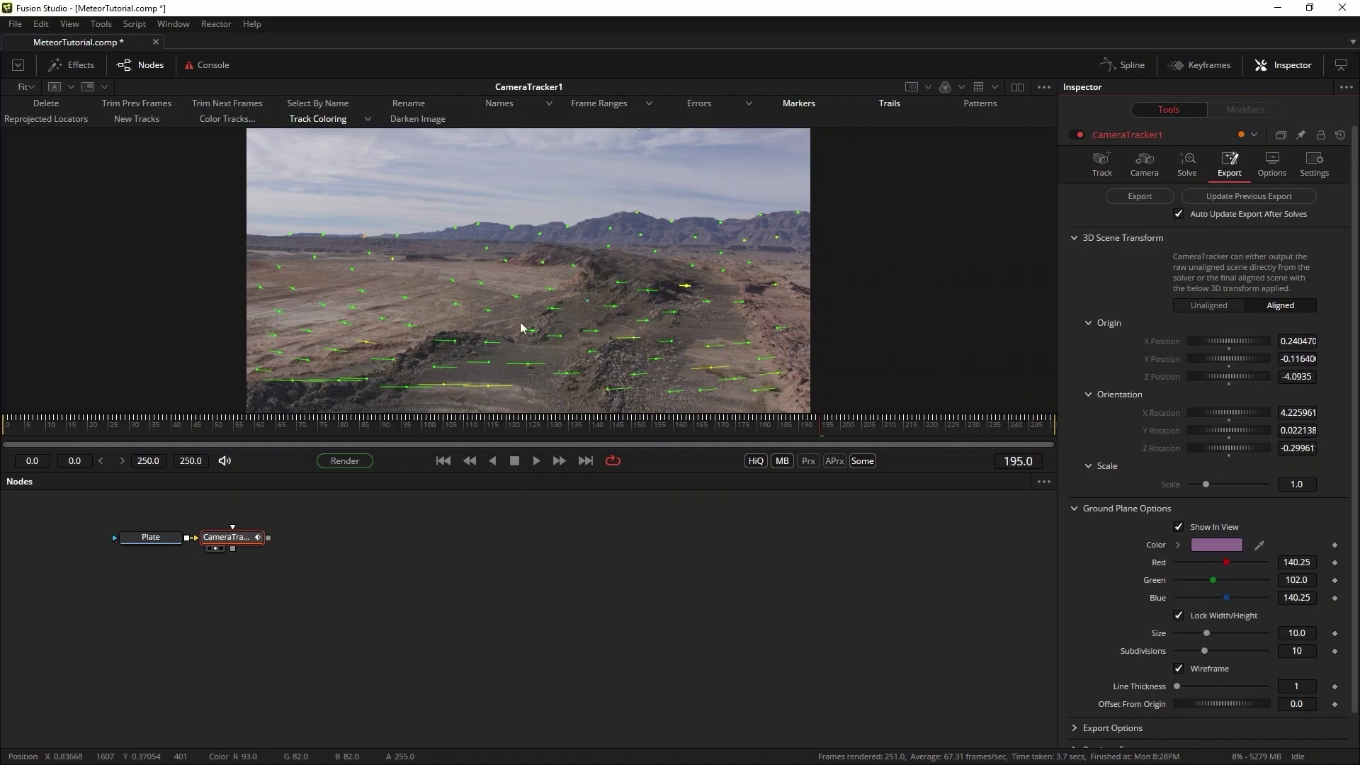
{"action": "left_click", "coordinate": [1159, 198]}
{"action": "left_click", "coordinate": [427, 419]}
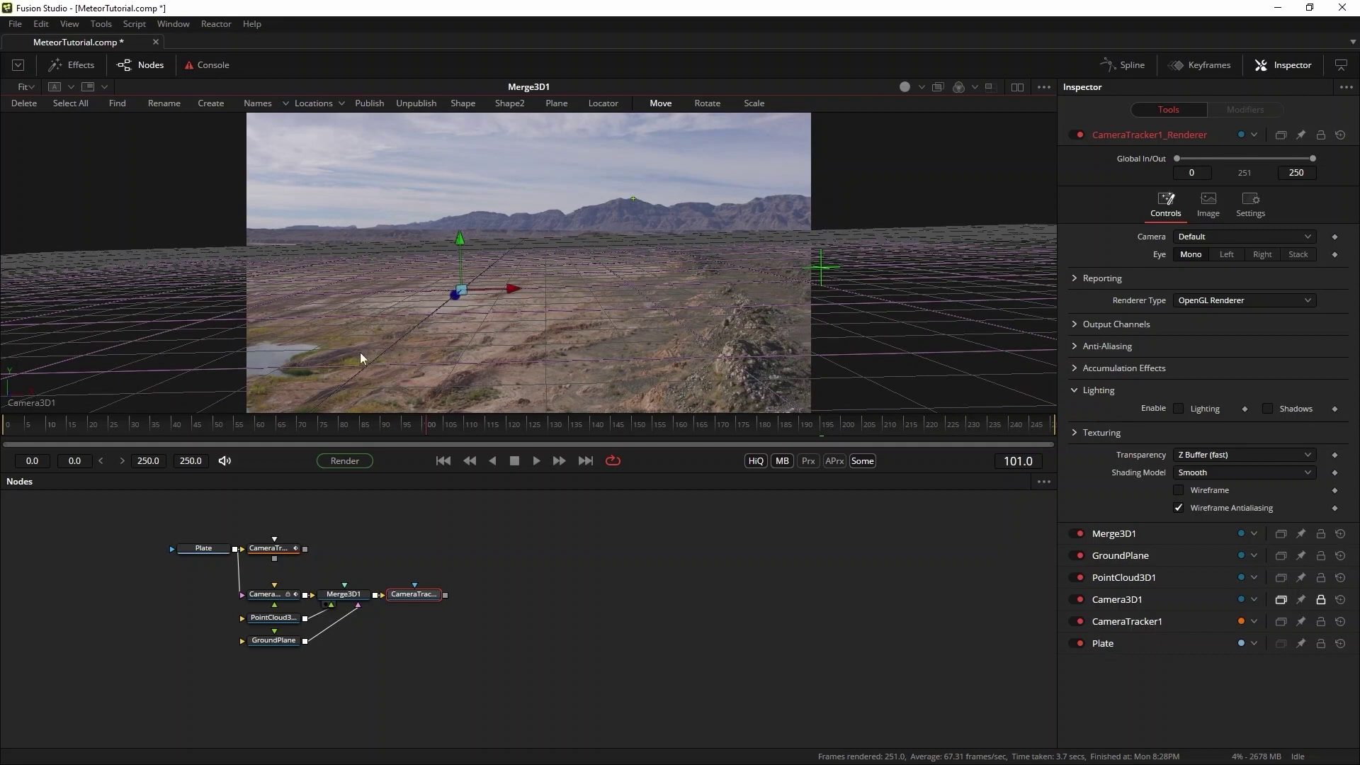
- Set the point cloud's size to 0.08
{"action": "left_click", "coordinate": [255, 623]}
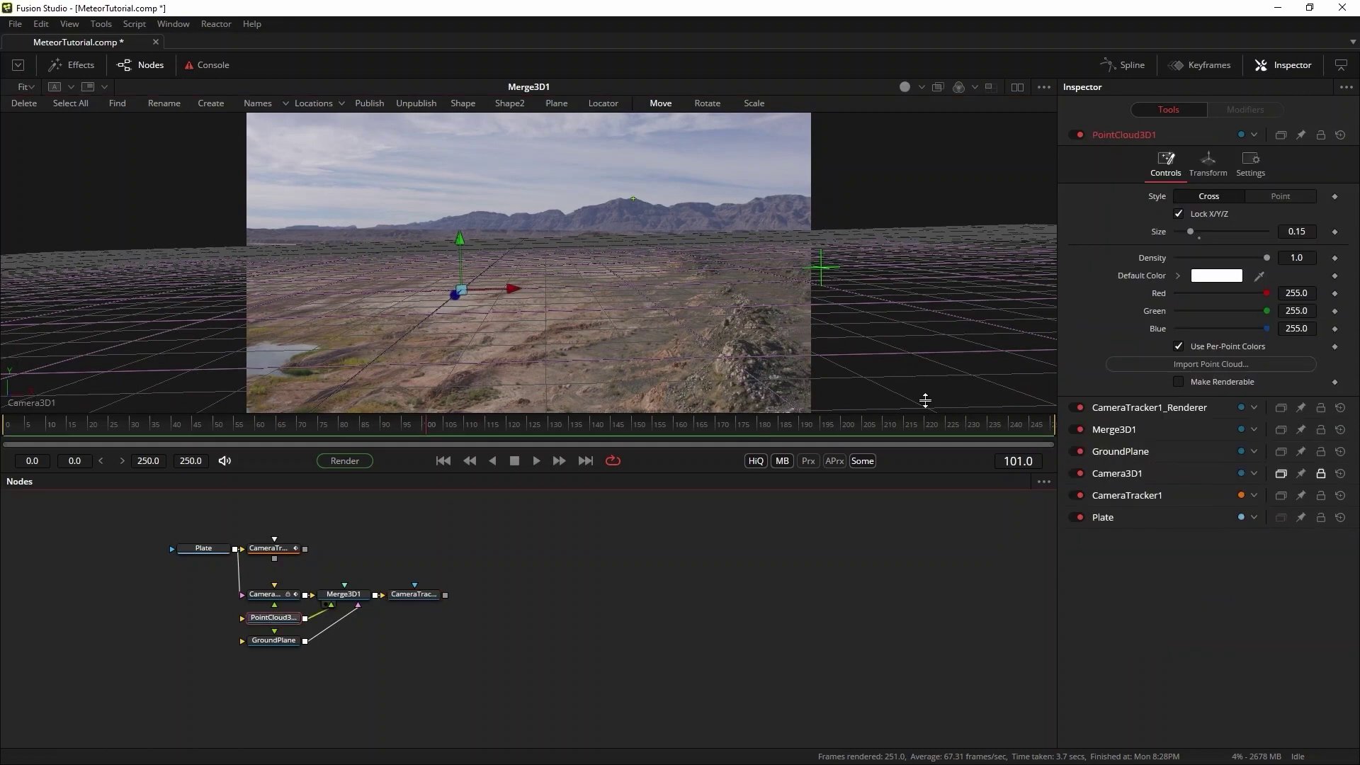
{"action": "left_click", "coordinate": [1301, 232]}
{"action": "type", "text": "0"}
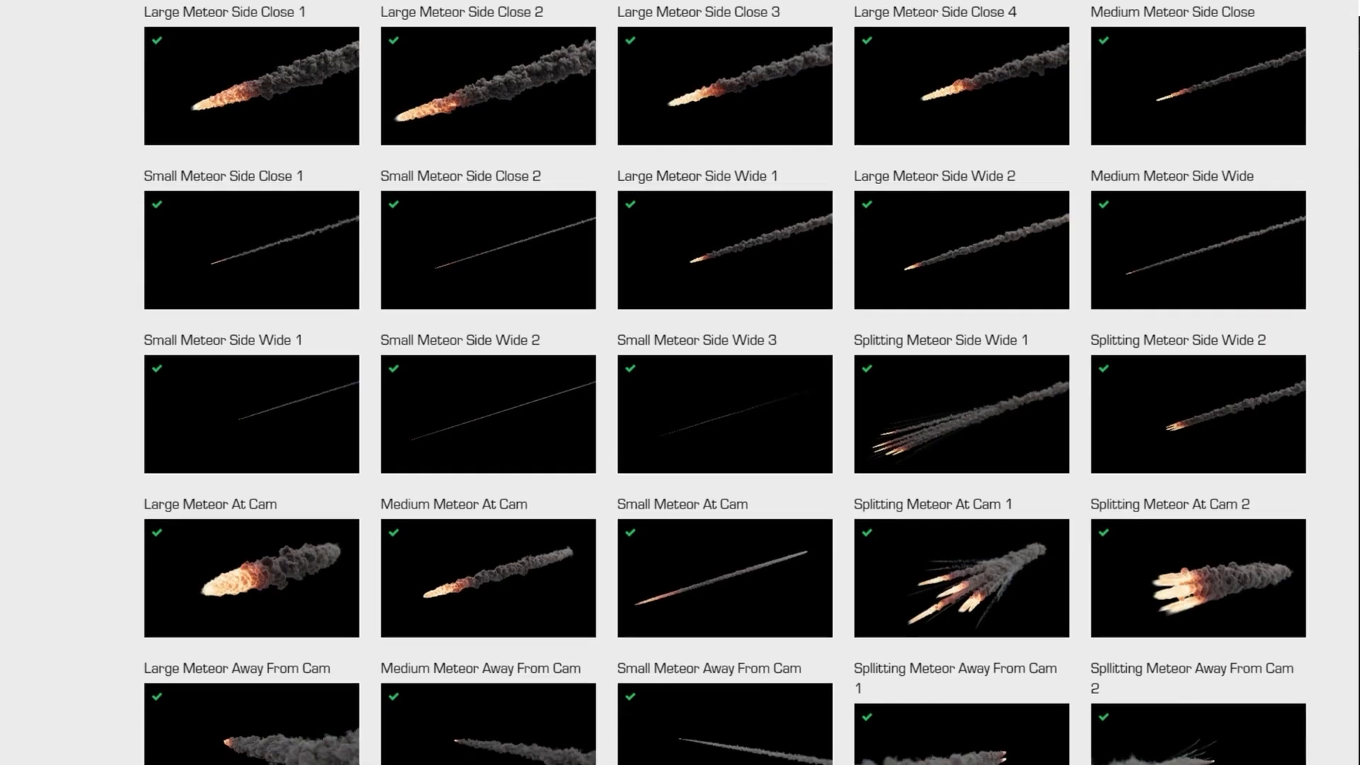
- Load Large_Meteor_Side_Wide_2_4976_2K.mov and place its node well apart from the camera tracking nodes
{"action": "scroll", "coordinate": [680, 382], "scroll_direction": "down", "scroll_amount": 3}
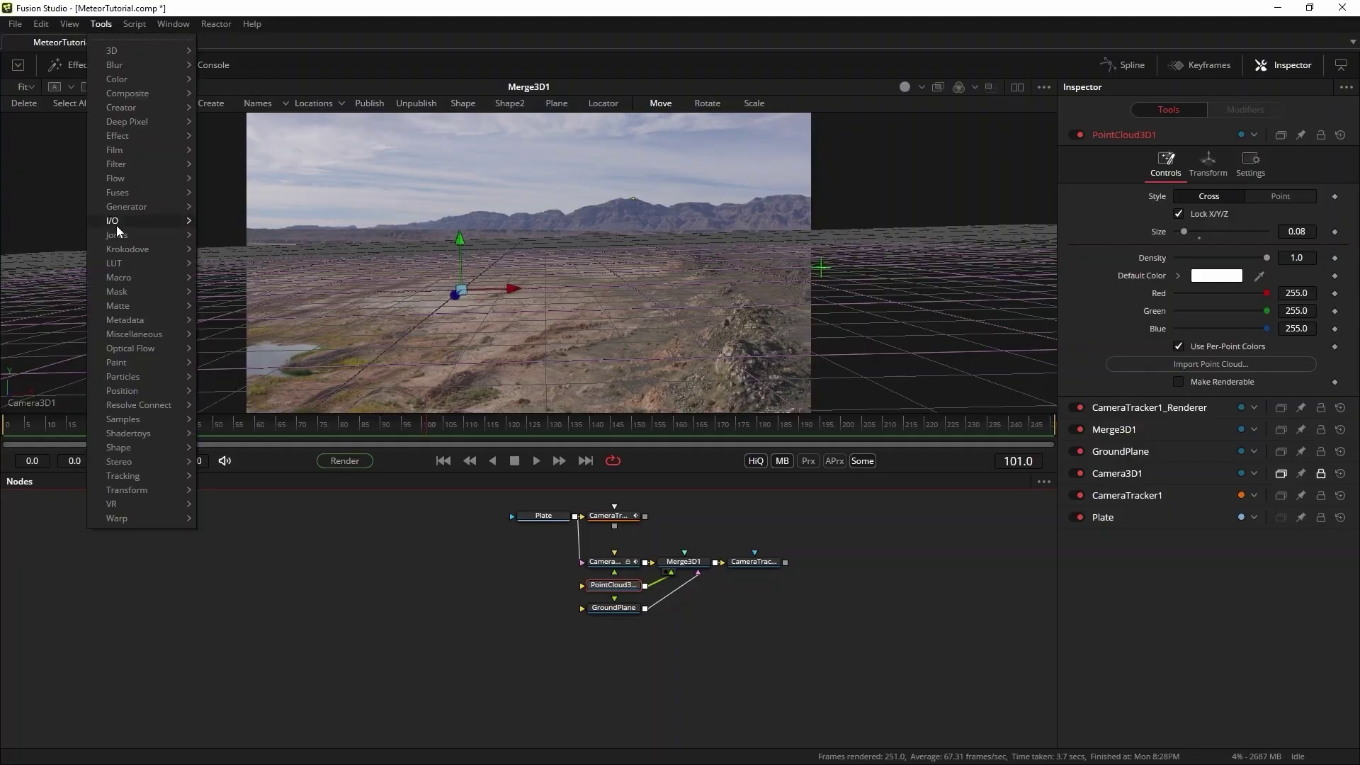
{"action": "mouse_move", "coordinate": [113, 220]}
{"action": "left_click", "coordinate": [235, 227]}
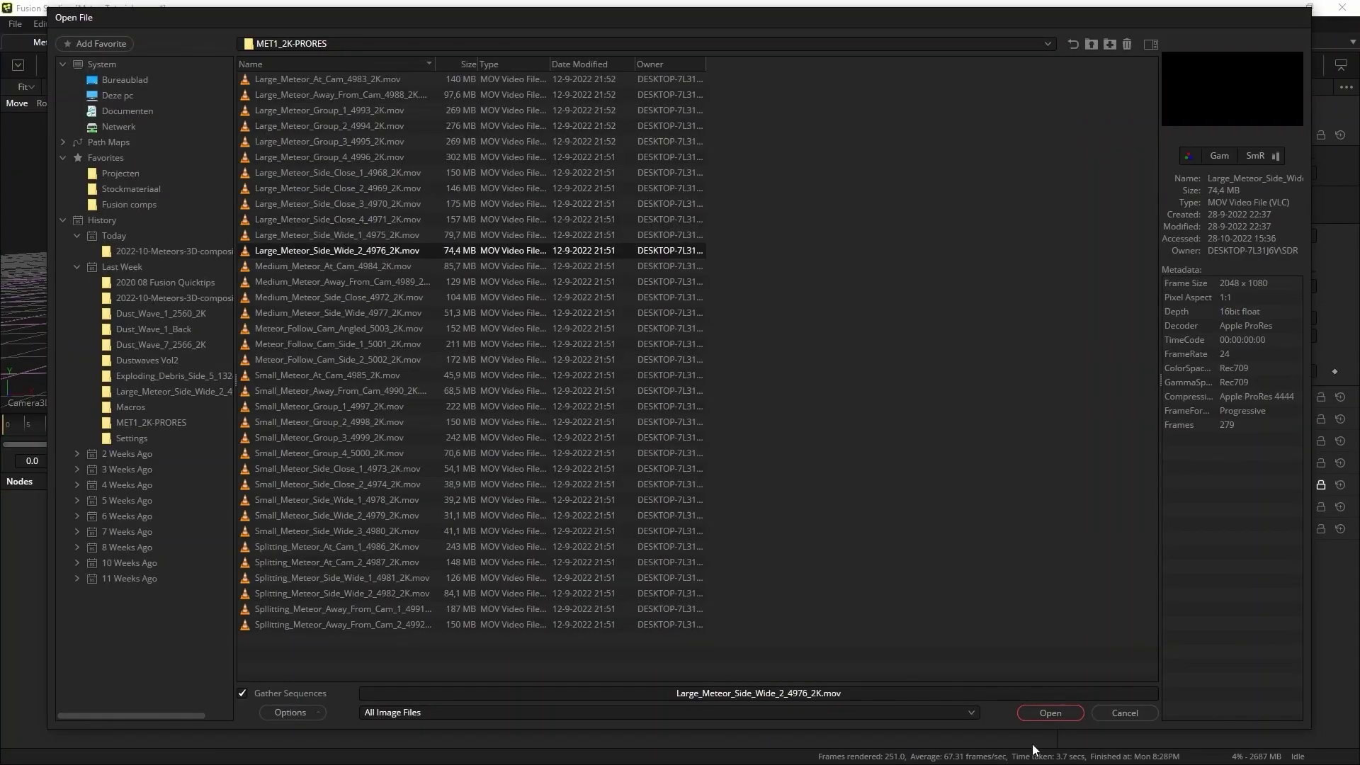
{"action": "left_click", "coordinate": [1050, 713]}
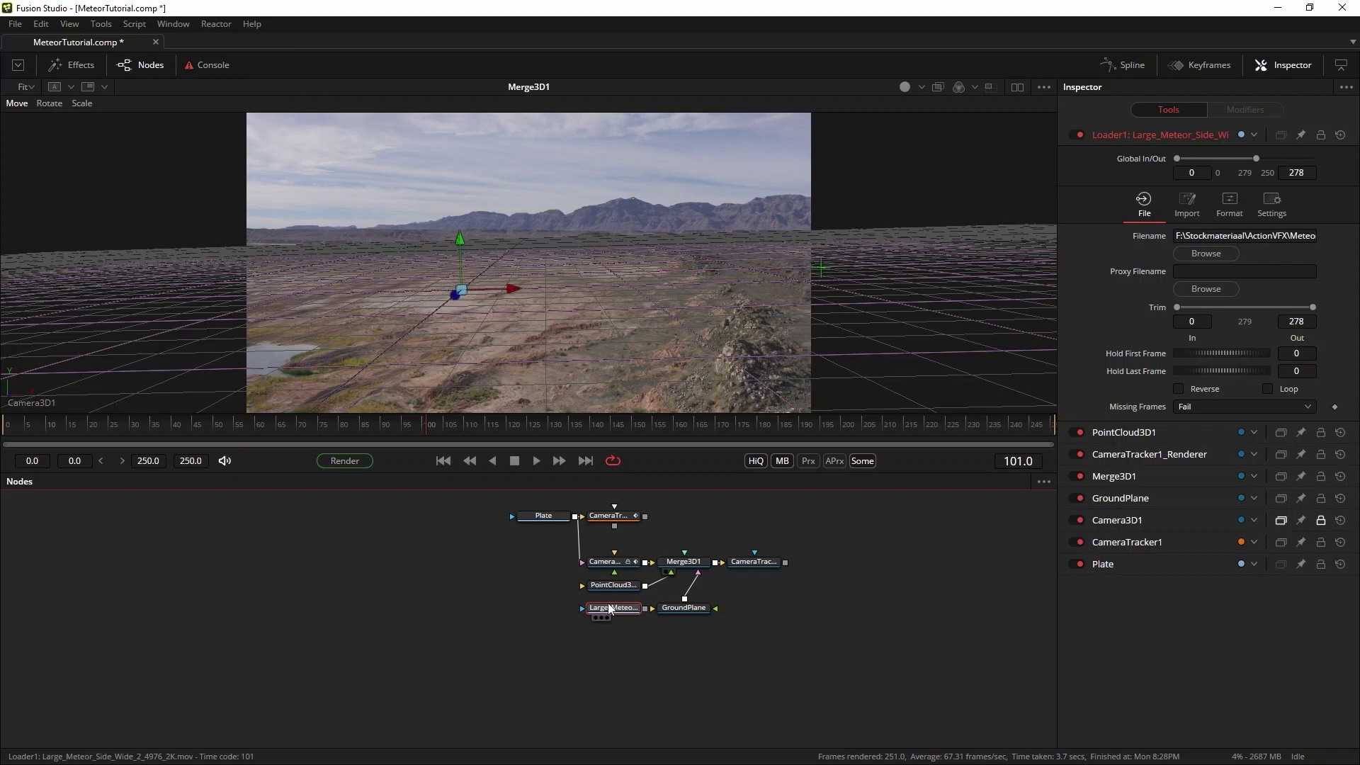
{"action": "left_click_drag", "start_coordinate": [604, 617], "coordinate": [179, 528]}
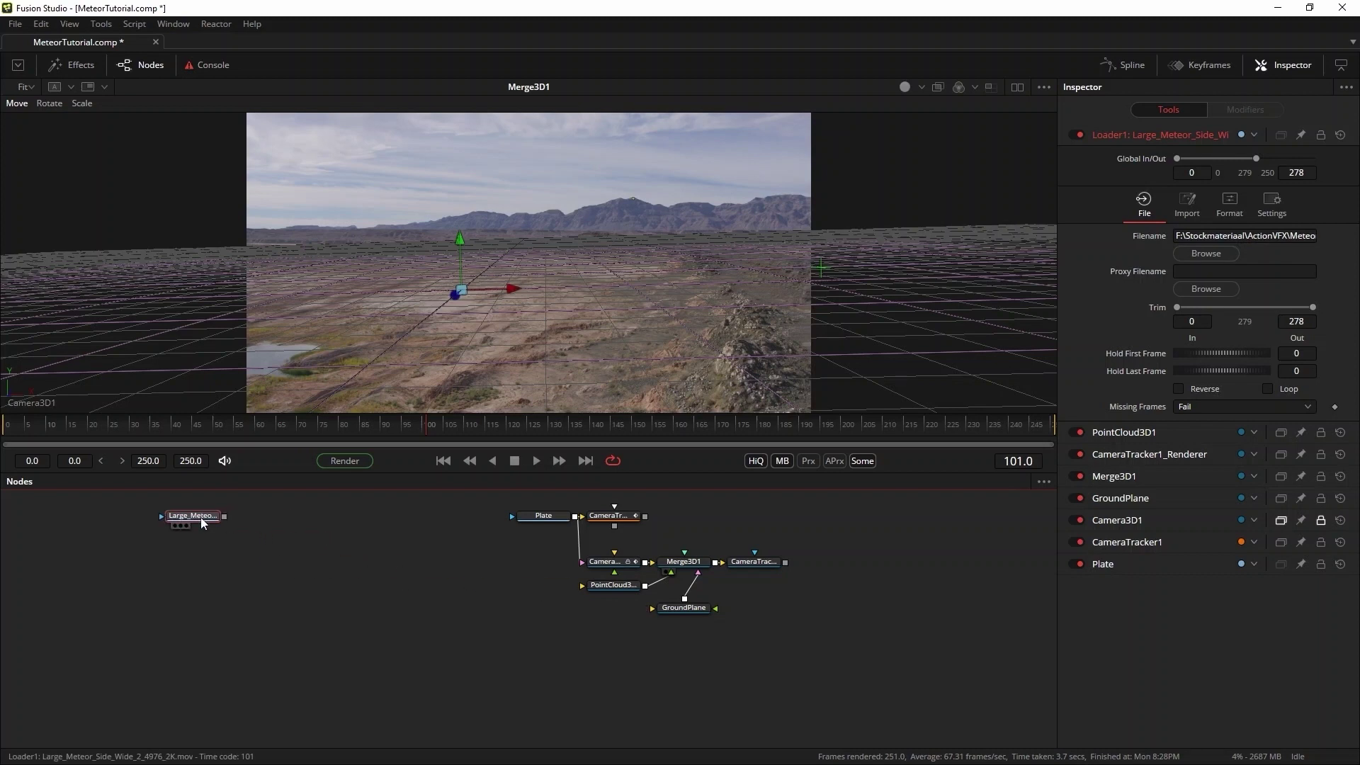
- Enable Post-Multiply by Alpha on the meteor clip and reposition its node slightly lower
{"action": "left_click", "coordinate": [1176, 202]}
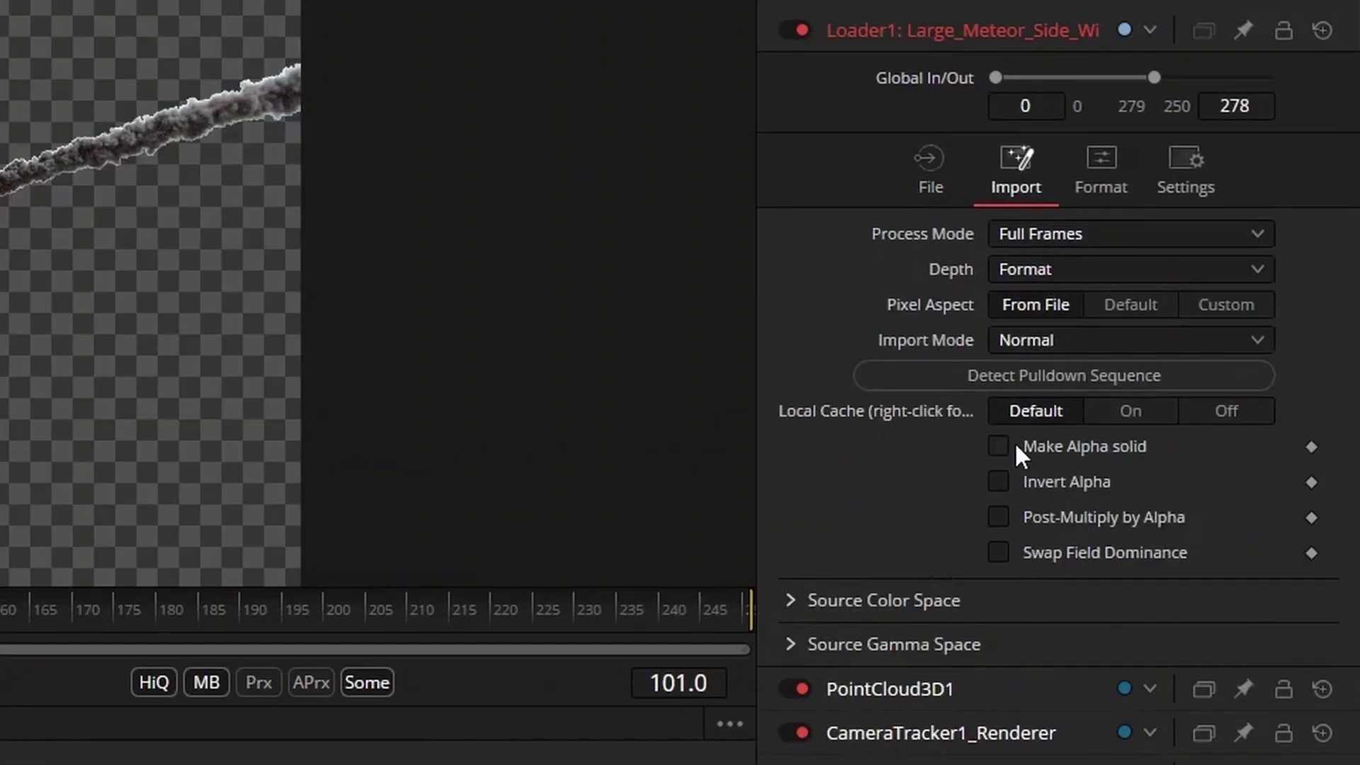
{"action": "left_click", "coordinate": [998, 517]}
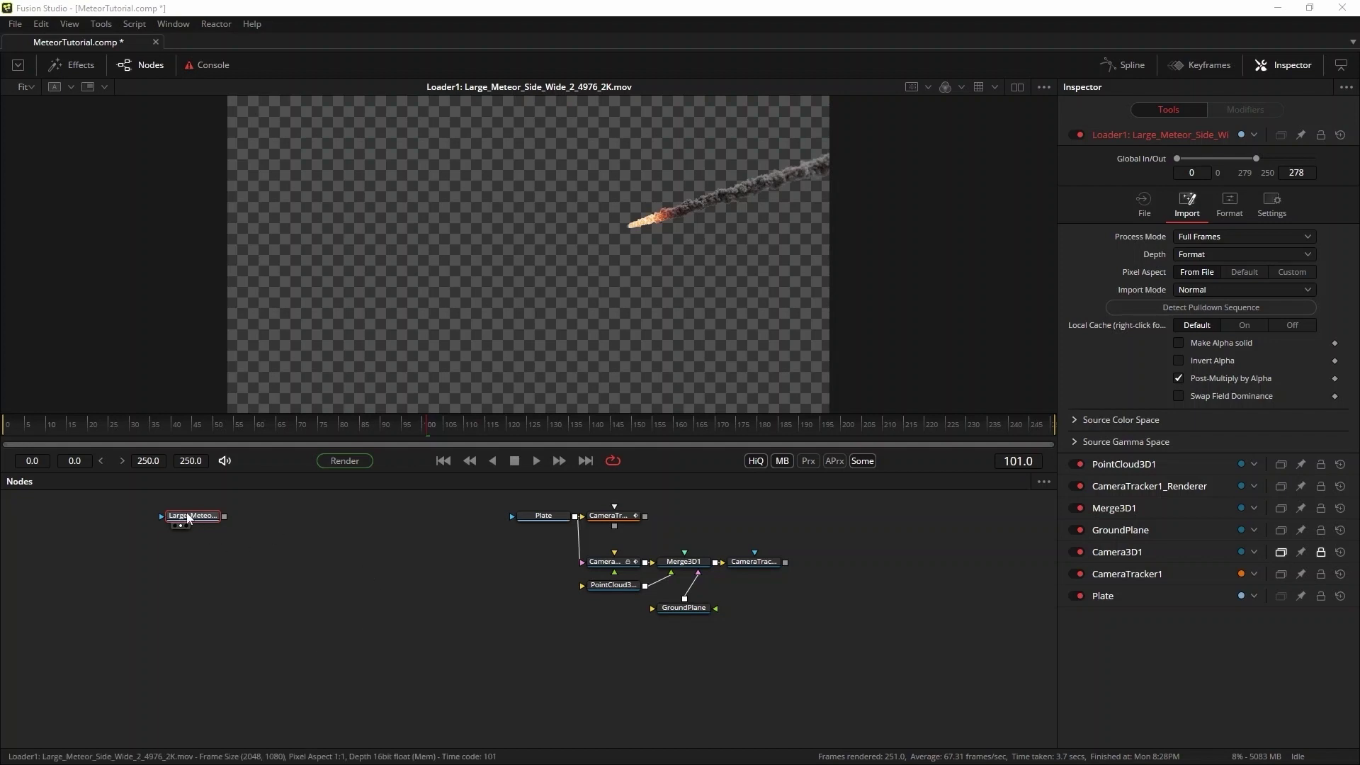
{"action": "left_click_drag", "start_coordinate": [190, 518], "coordinate": [155, 564]}
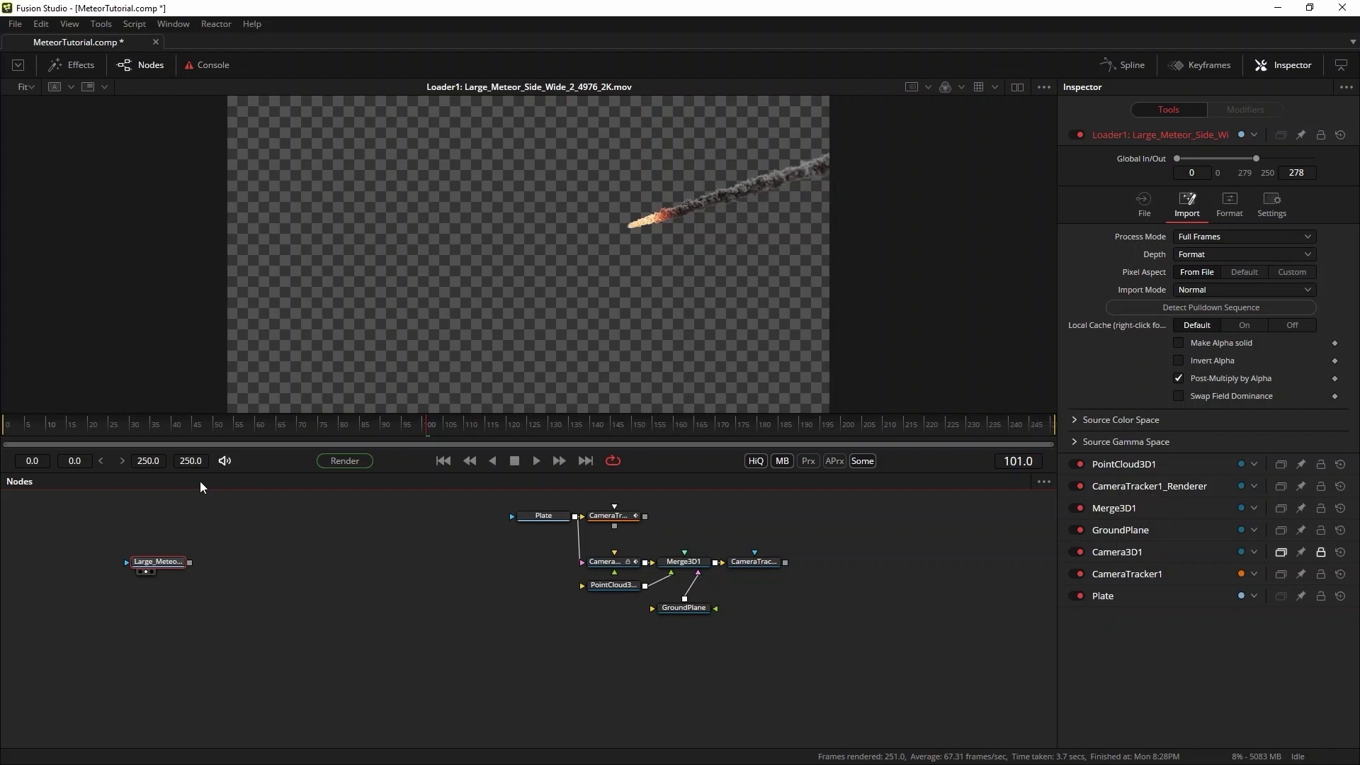
- Add an Image Plane 3D fed by the meteor clip and show it in the viewer
{"action": "left_click", "coordinate": [100, 23]}
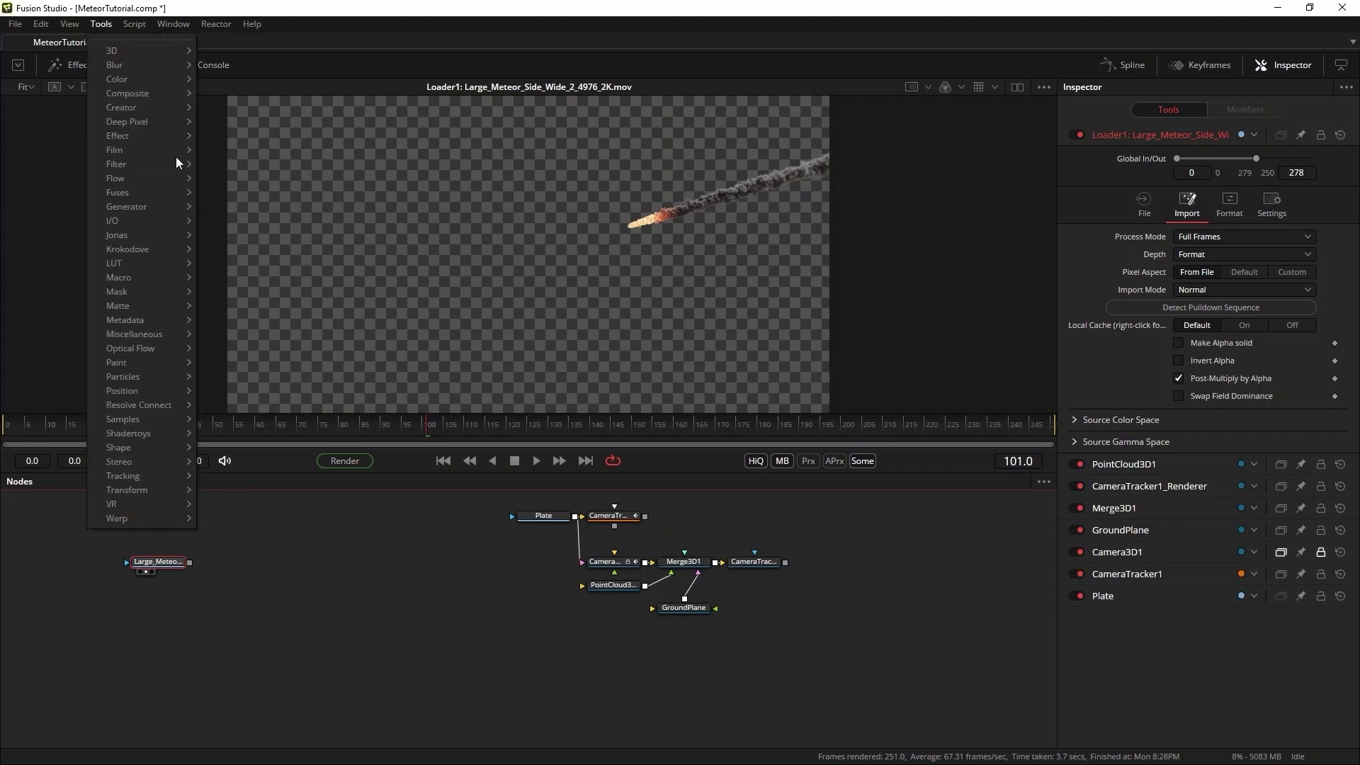
{"action": "mouse_move", "coordinate": [145, 51]}
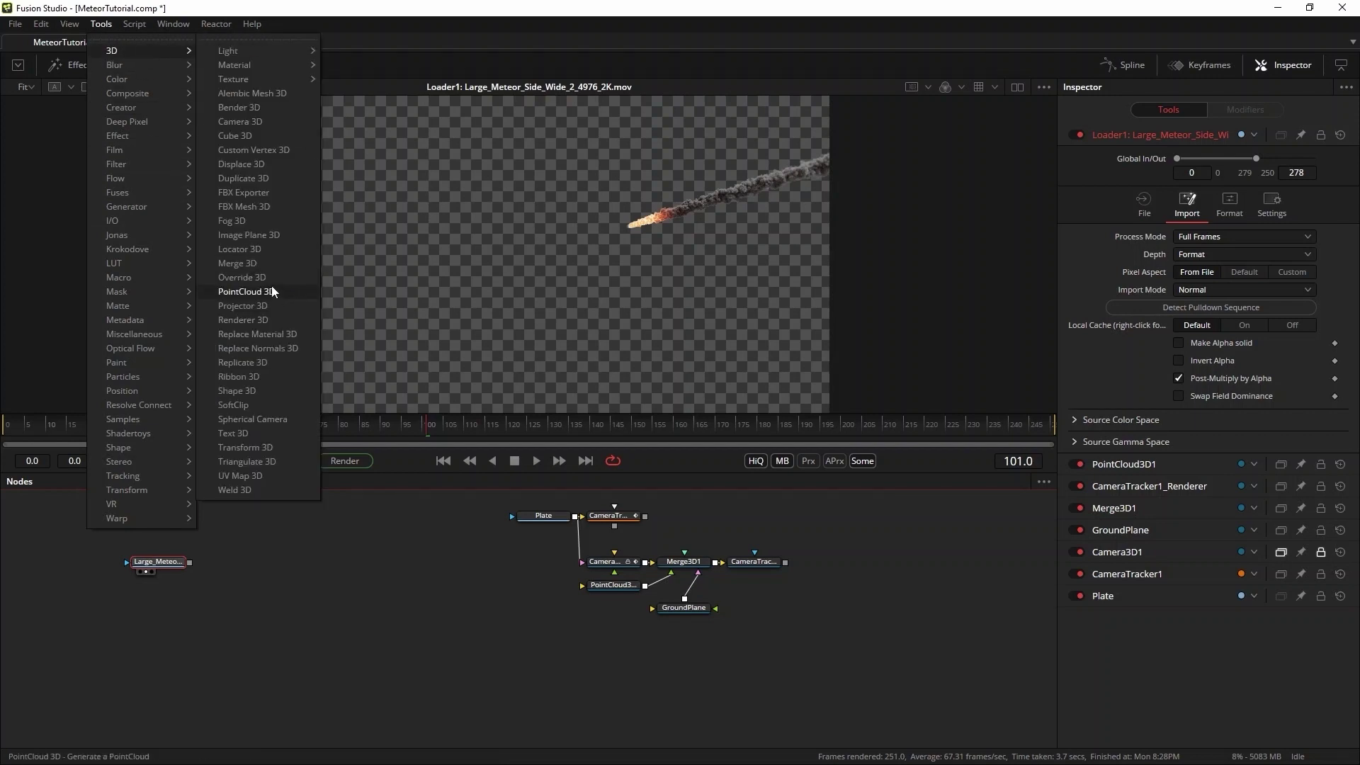
{"action": "left_click", "coordinate": [267, 238]}
{"action": "left_click_drag", "start_coordinate": [244, 566], "coordinate": [279, 566]}
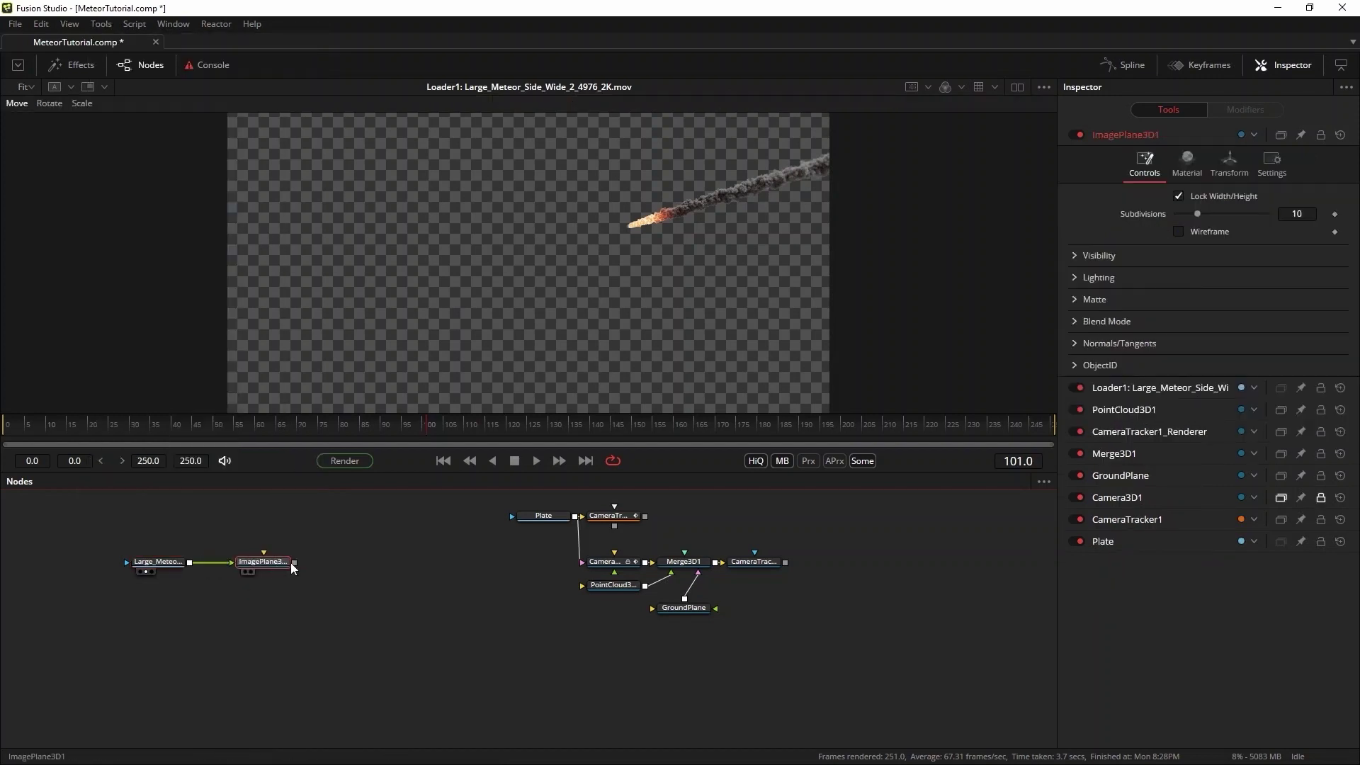
{"action": "left_click_drag", "start_coordinate": [281, 563], "coordinate": [360, 380]}
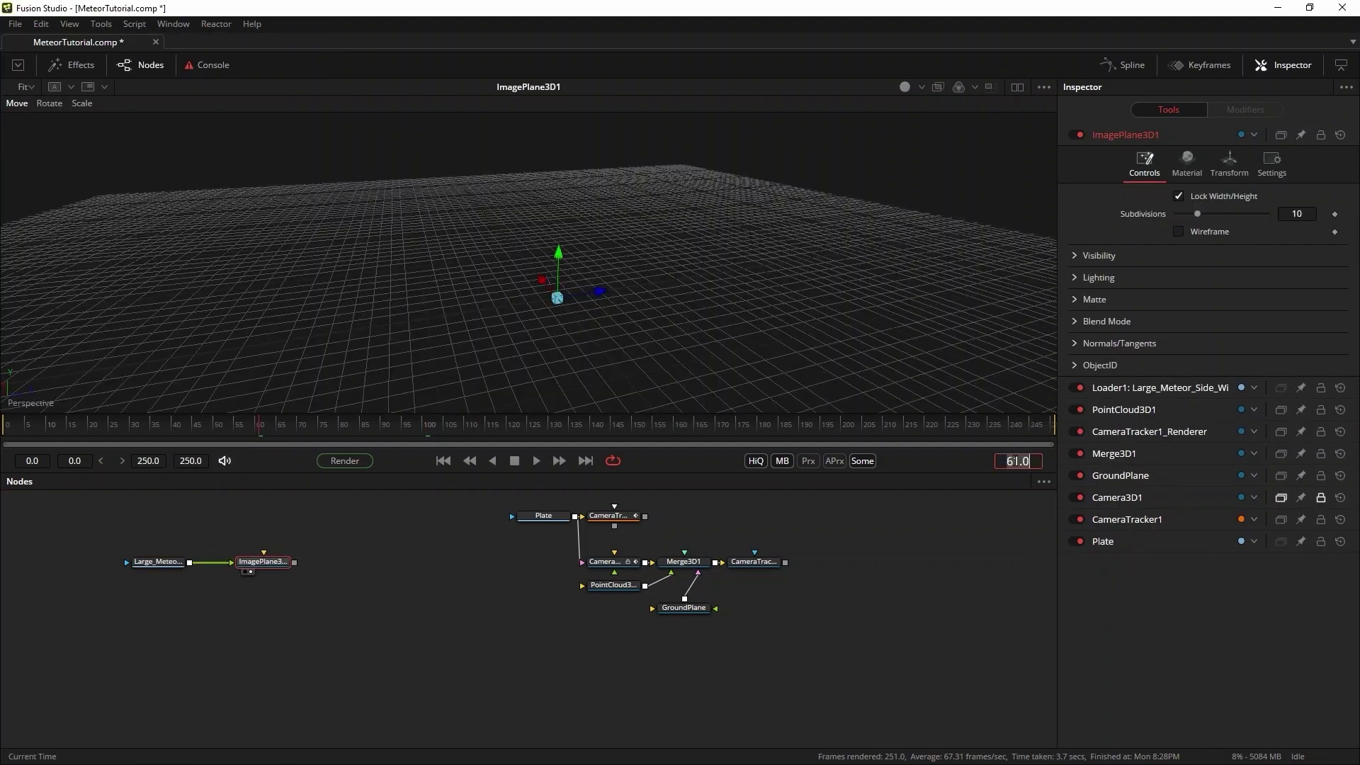
- At frame 60, align the image plane's pivot with the meteor's head, using X 0.304 and Y 0.09
{"action": "type", "text": "60"}
{"action": "key", "text": "Return"}
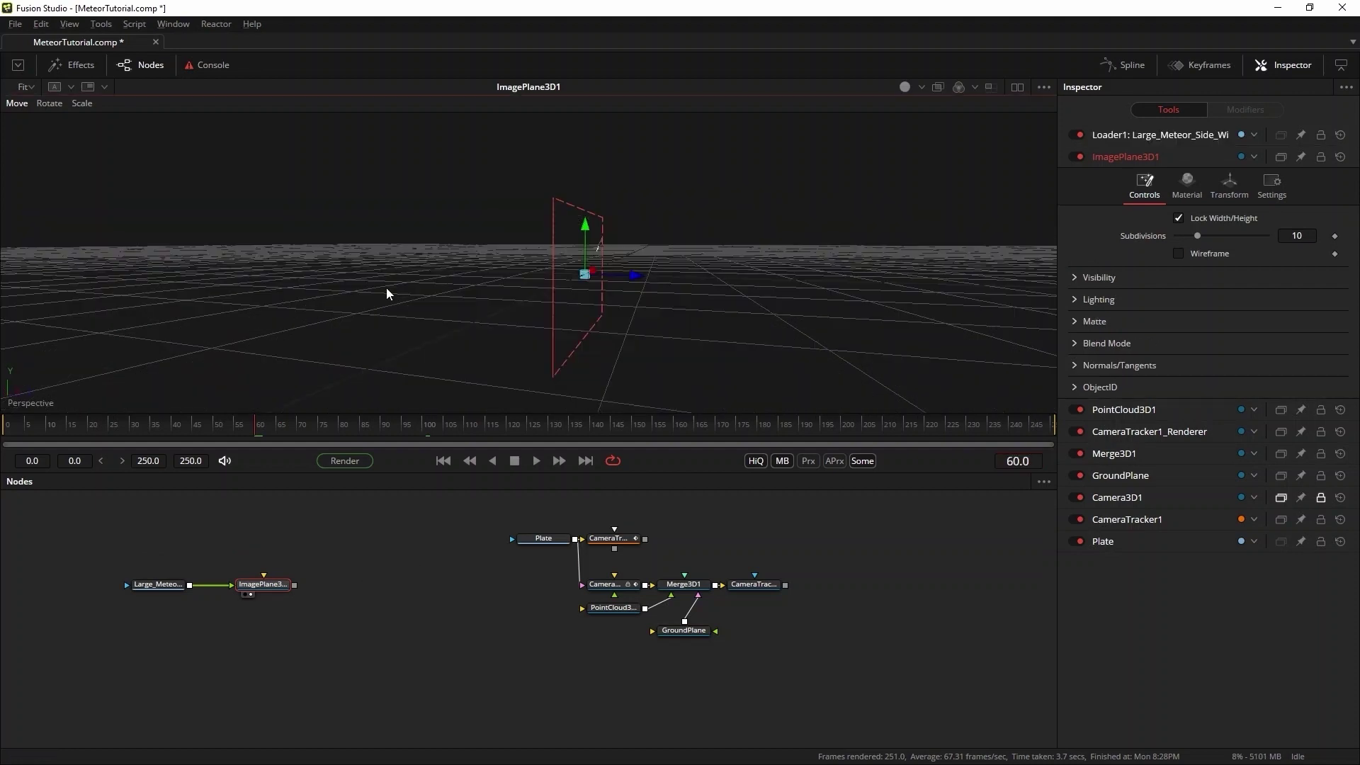
{"action": "left_click_drag", "start_coordinate": [649, 295], "coordinate": [397, 294]}
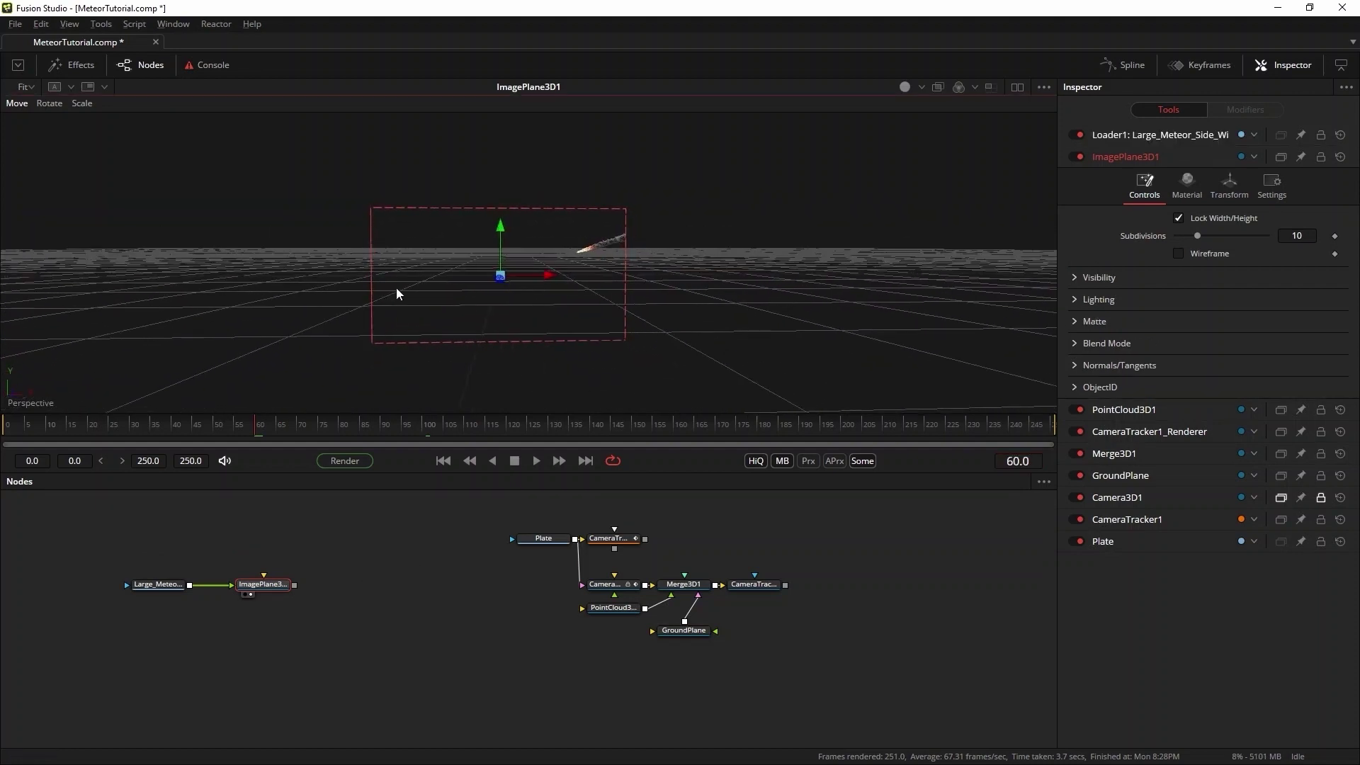
{"action": "scroll", "coordinate": [526, 292], "scroll_direction": "up", "scroll_amount": 5}
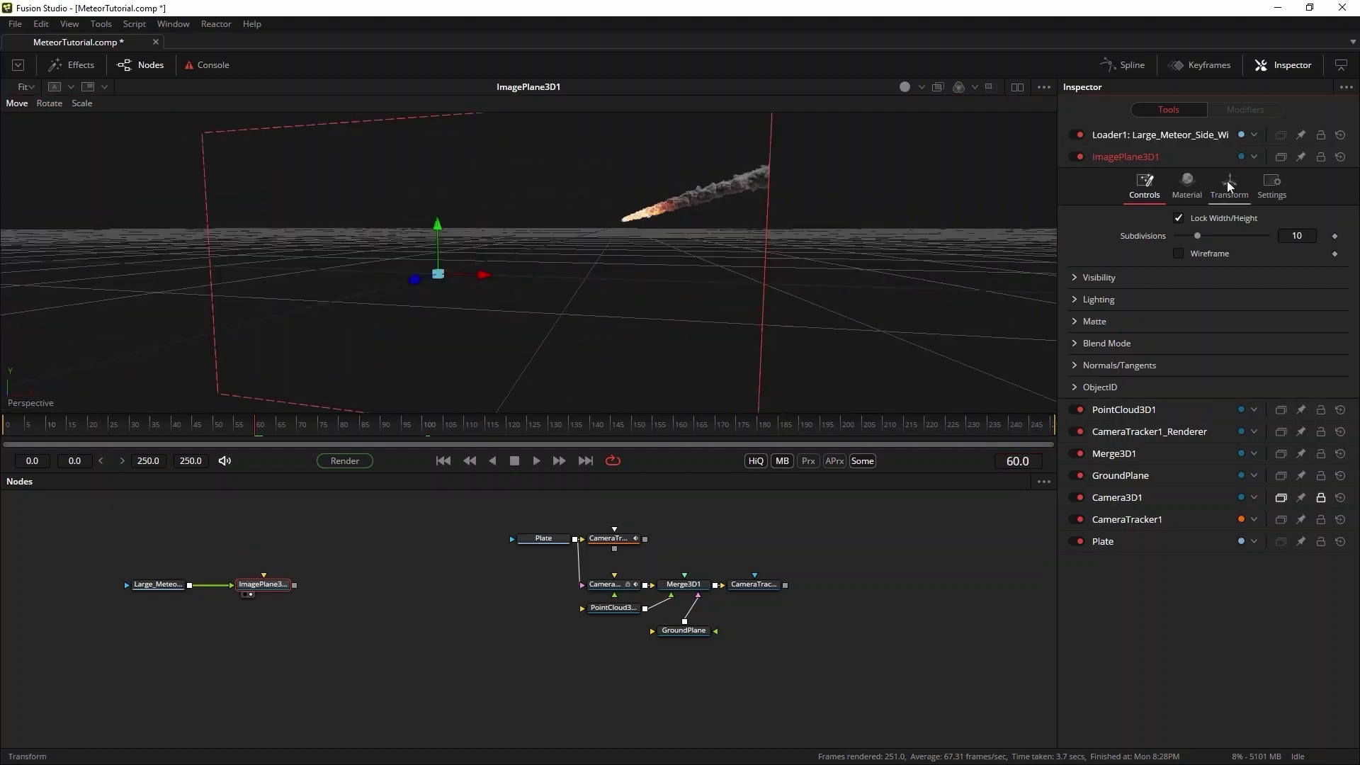
{"action": "left_click", "coordinate": [1228, 186]}
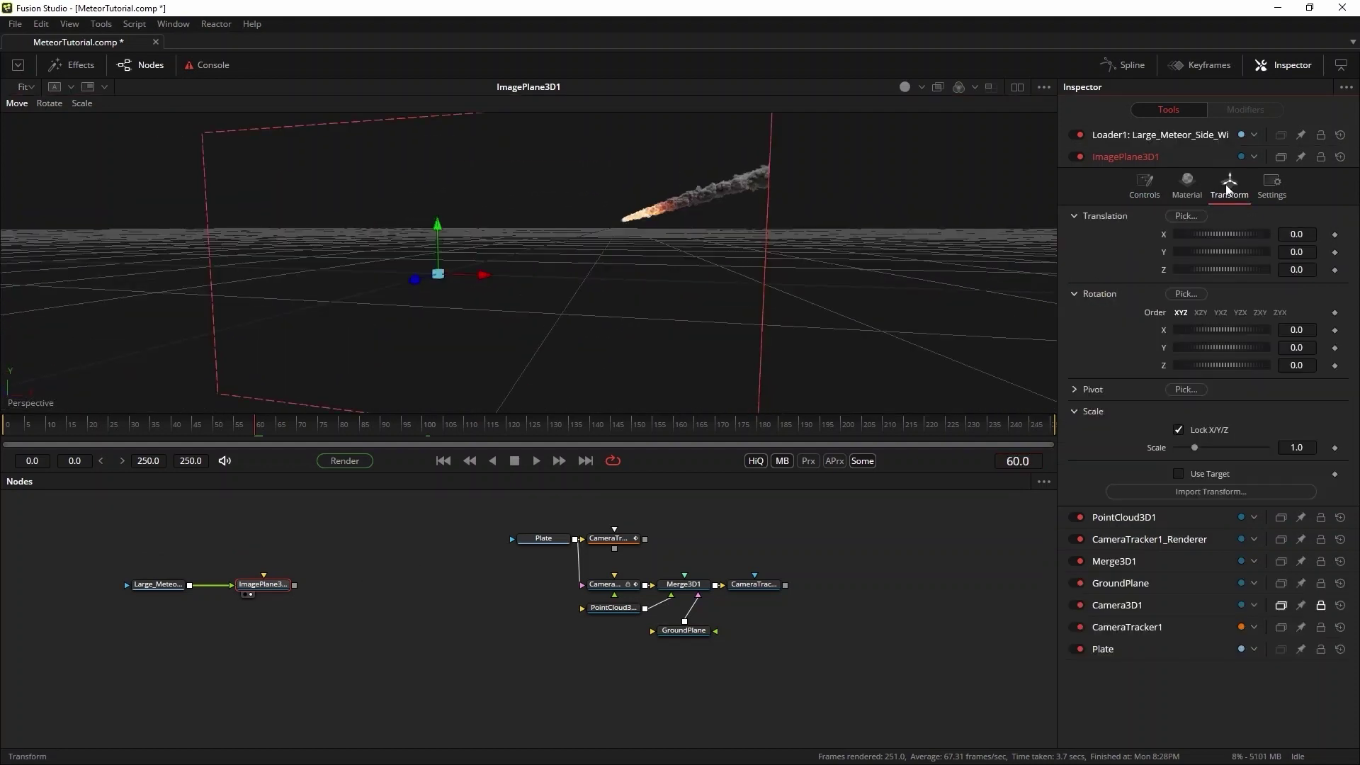
{"action": "left_click", "coordinate": [1078, 391]}
{"action": "left_click_drag", "start_coordinate": [1193, 408], "coordinate": [1206, 415]}
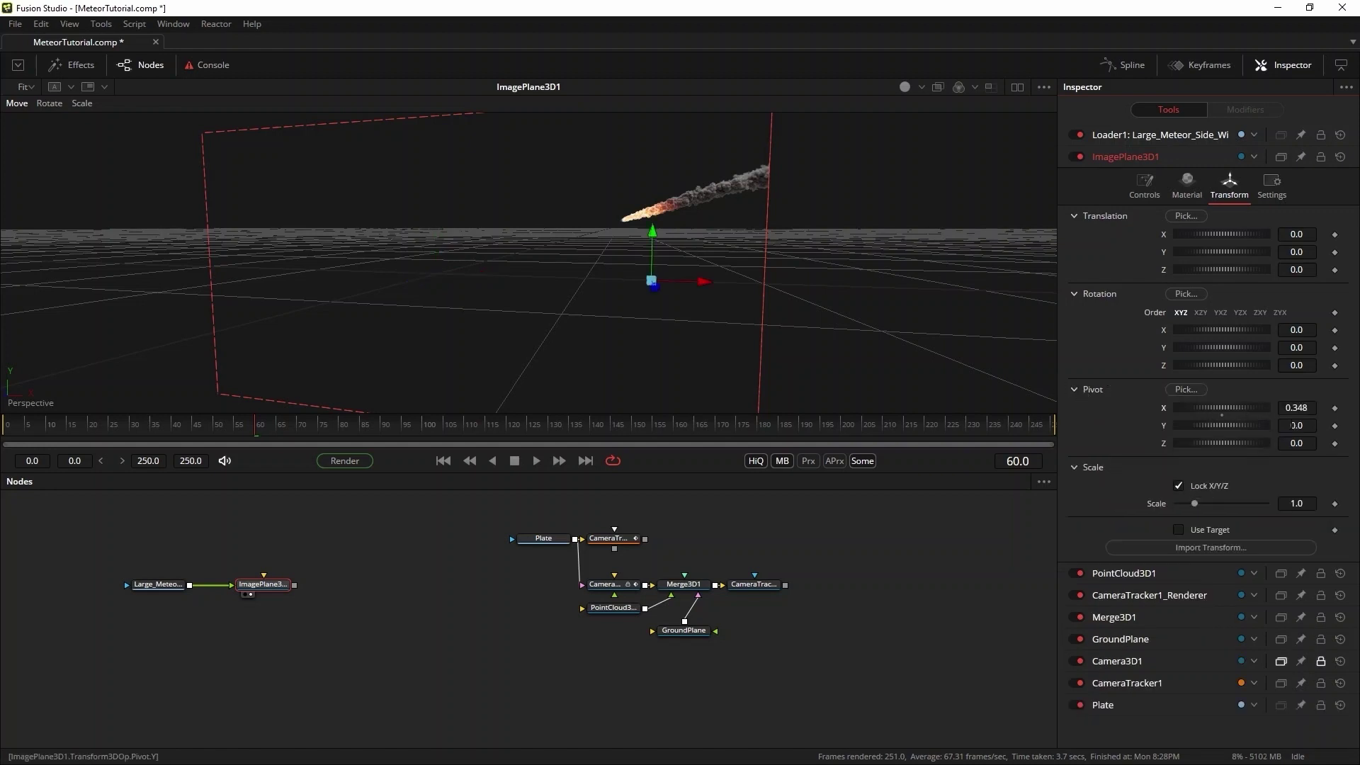
{"action": "left_click_drag", "start_coordinate": [1292, 425], "coordinate": [1263, 461]}
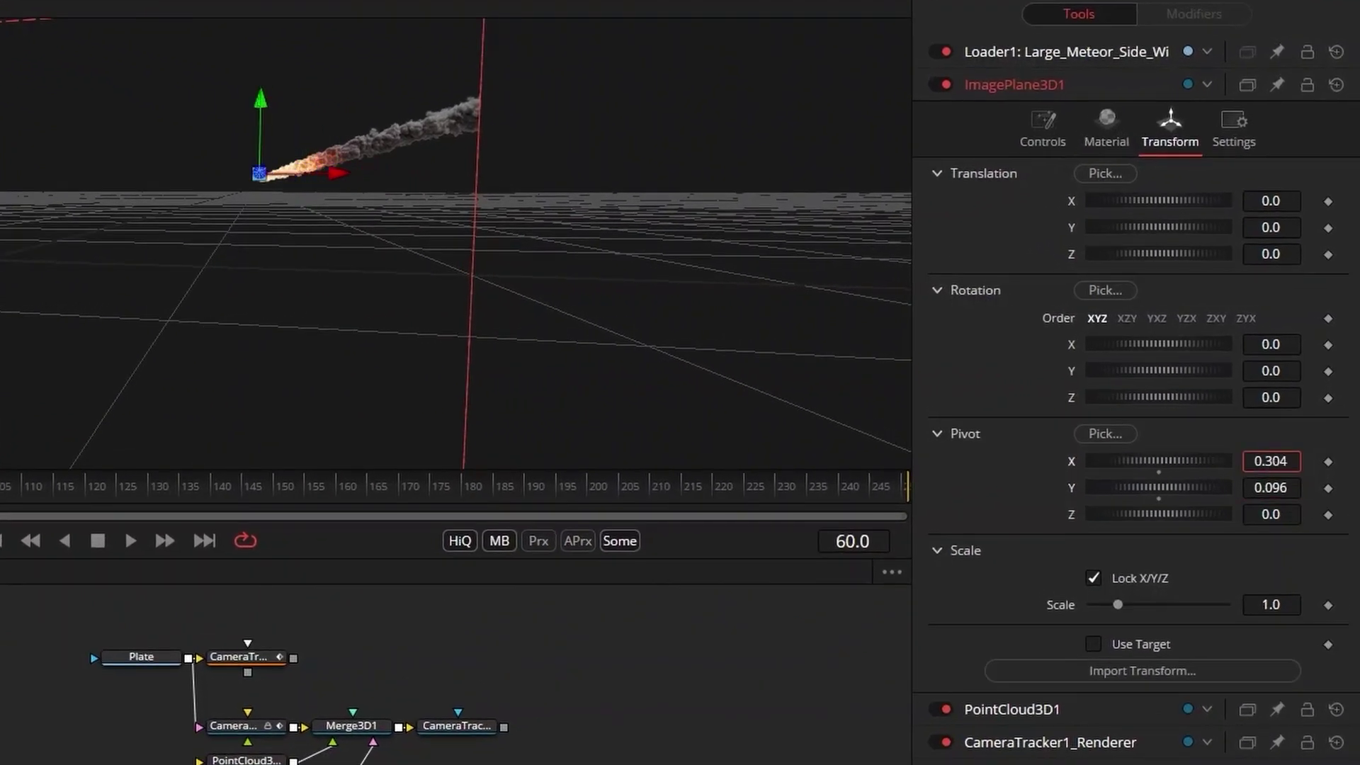
- Add expressions to the image plane's X and Y translation that link them to the pivot's X and Y
{"action": "double_click", "coordinate": [1271, 201]}
{"action": "type", "text": "="}
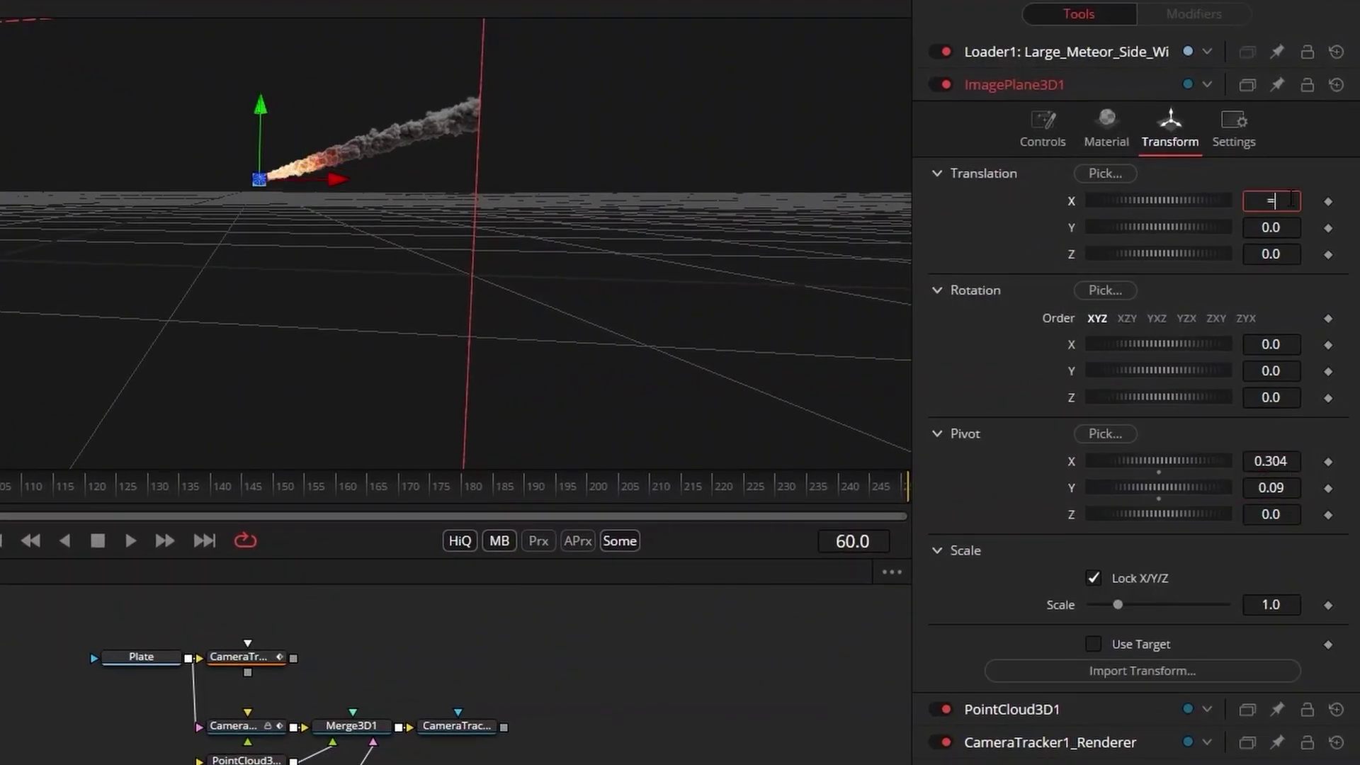
{"action": "key", "text": "Return"}
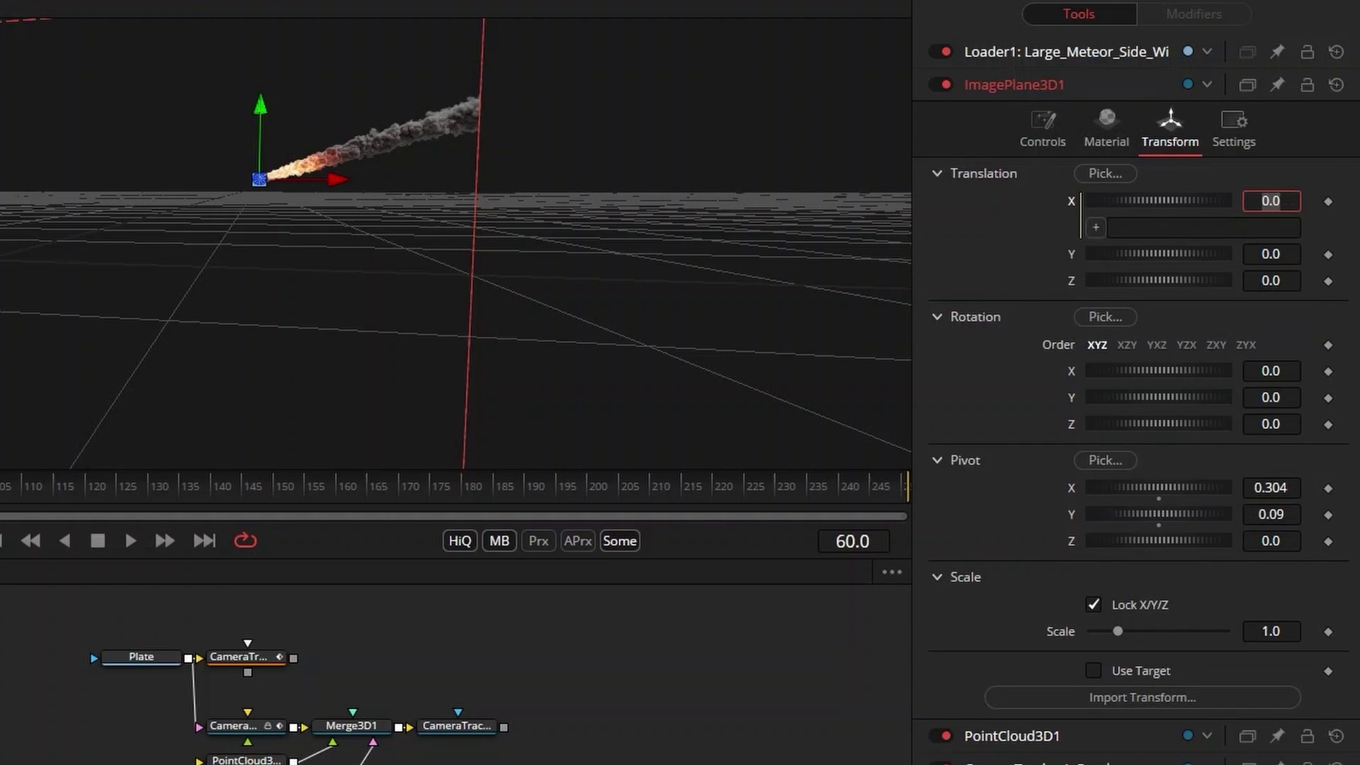
{"action": "left_click", "coordinate": [1291, 252]}
{"action": "type", "text": "="}
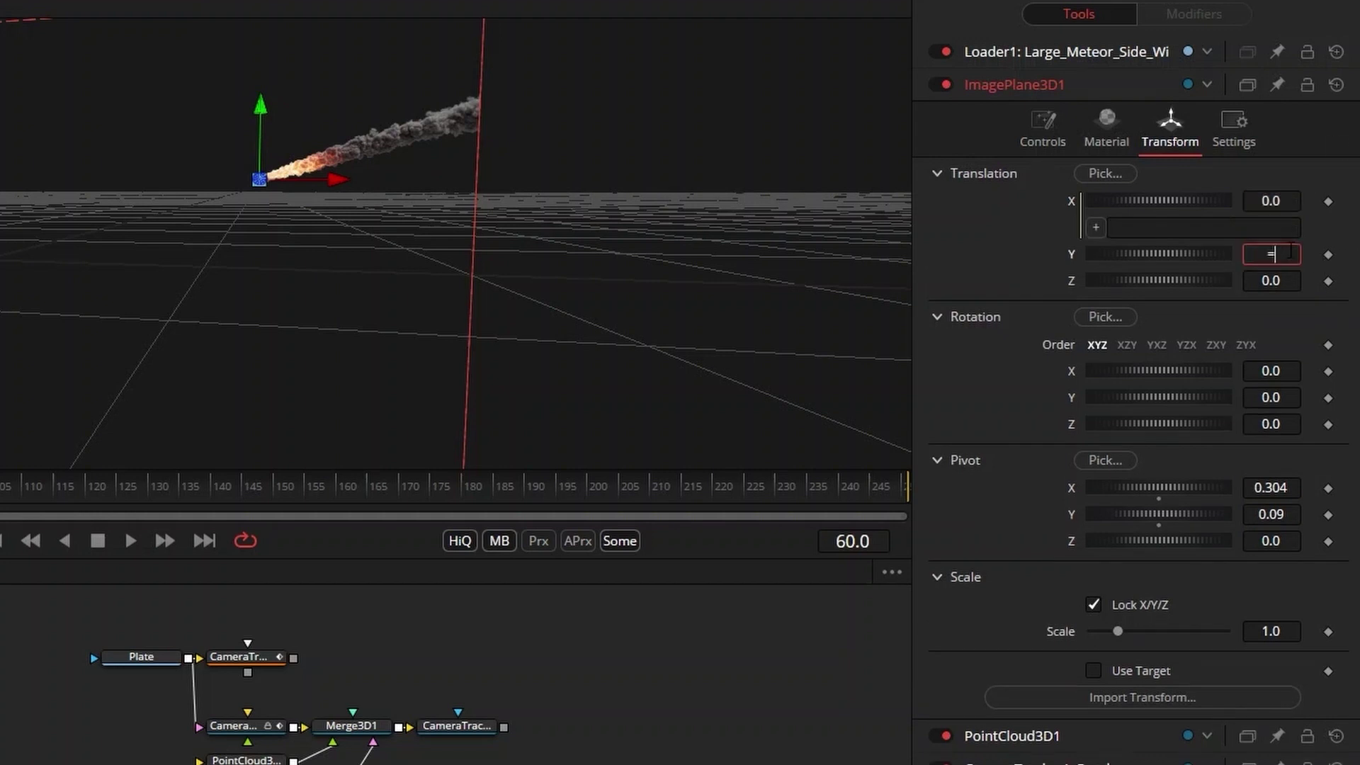
{"action": "key", "text": "Return"}
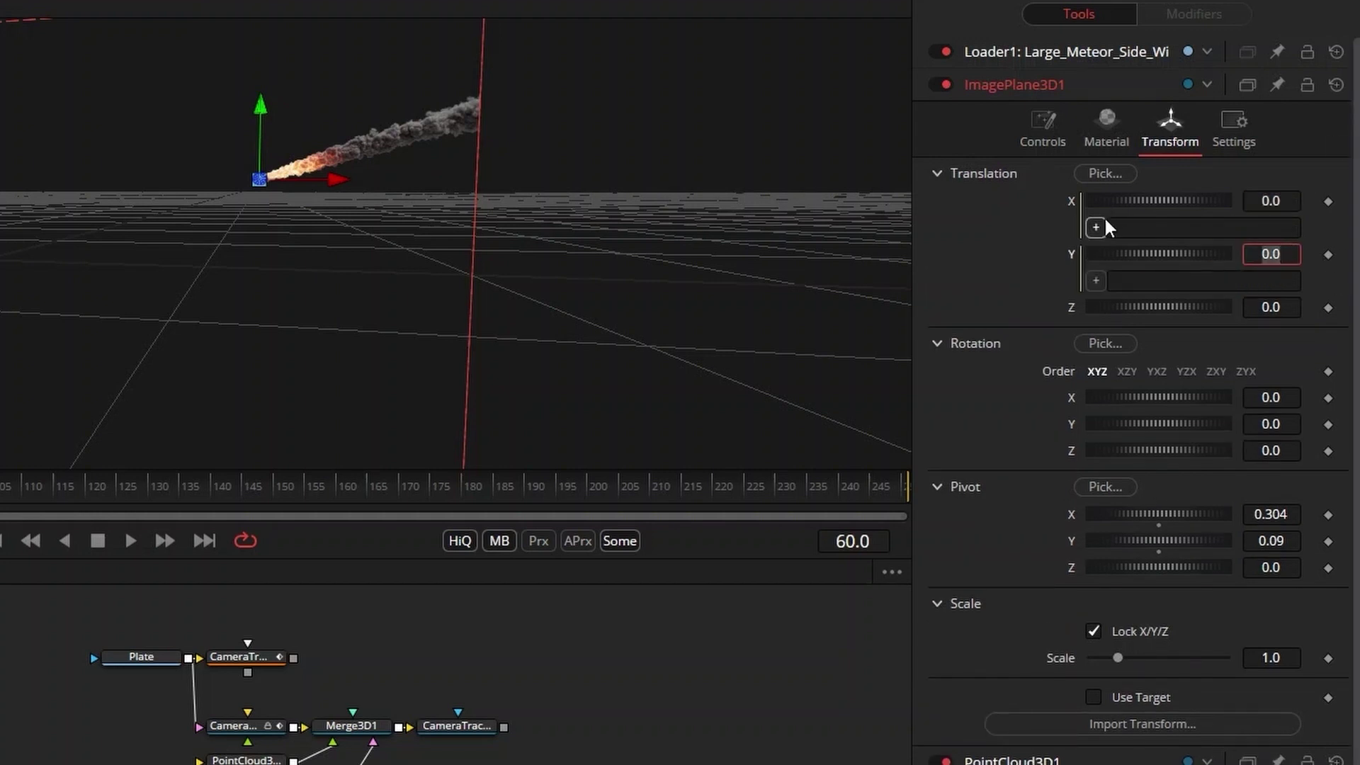
{"action": "left_click_drag", "start_coordinate": [1103, 221], "coordinate": [1166, 513]}
{"action": "left_click_drag", "start_coordinate": [1095, 281], "coordinate": [1180, 537]}
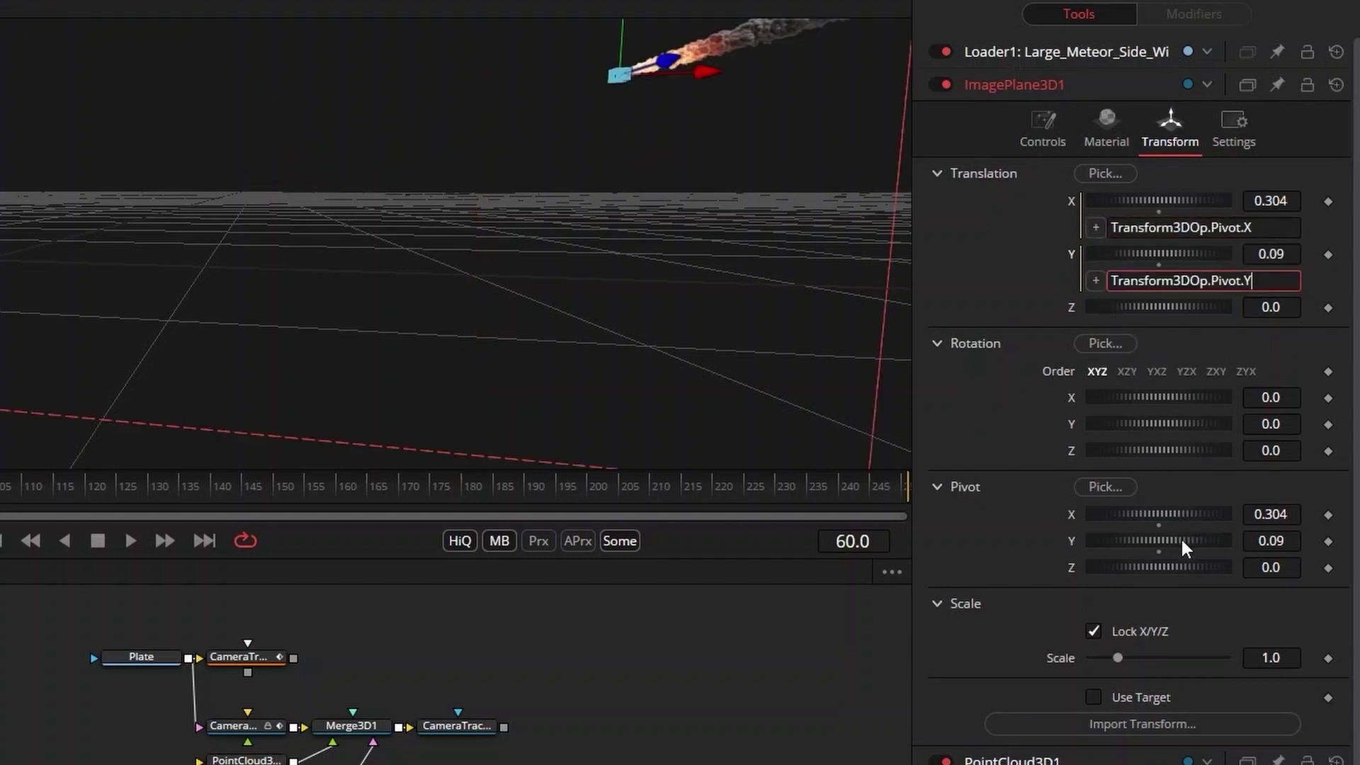
- Negate both translation expressions to read -Transform3DOp.Pivot.X and -Transform3DOp.Pivot.Y
{"action": "left_click", "coordinate": [1264, 226]}
{"action": "key", "text": "Home"}
{"action": "type", "text": "-"}
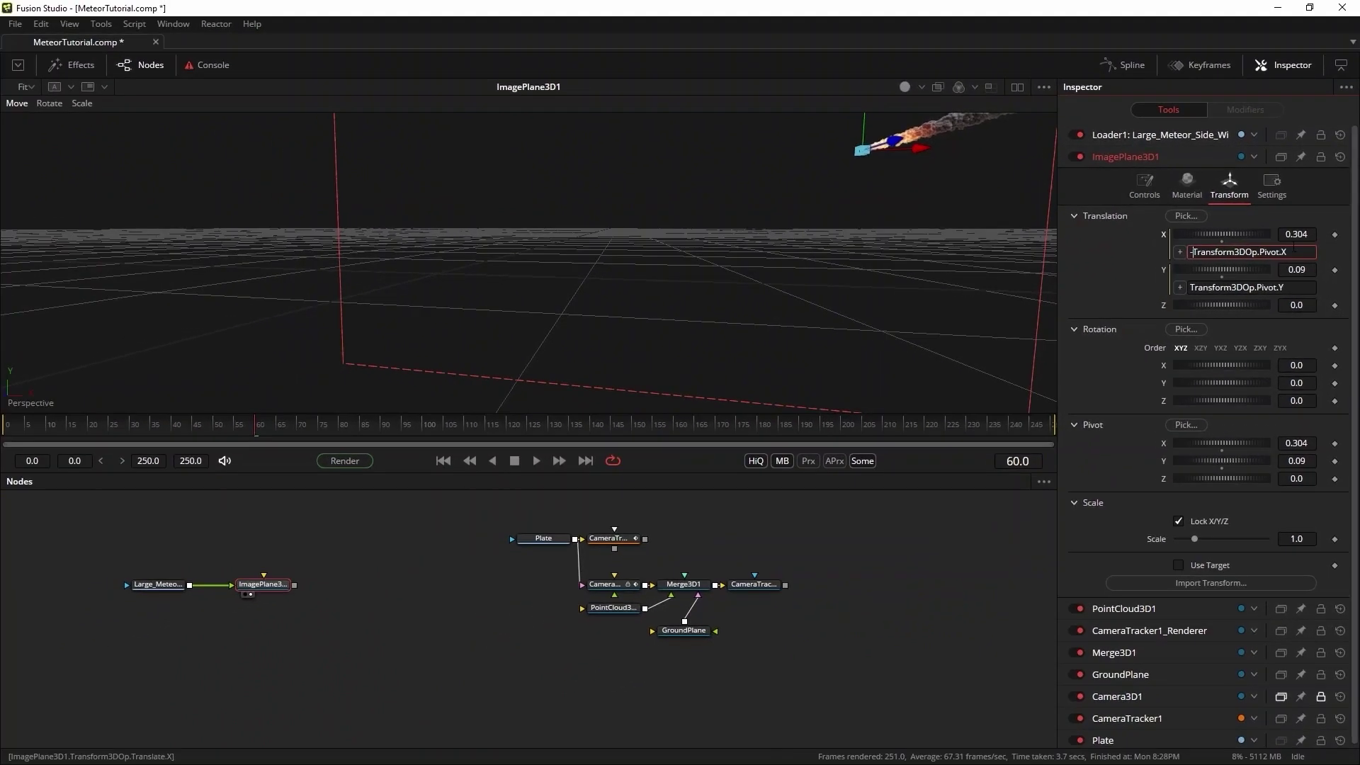
{"action": "left_click", "coordinate": [1294, 287]}
{"action": "key", "text": "Home"}
{"action": "type", "text": "-"}
{"action": "key", "text": "Return"}
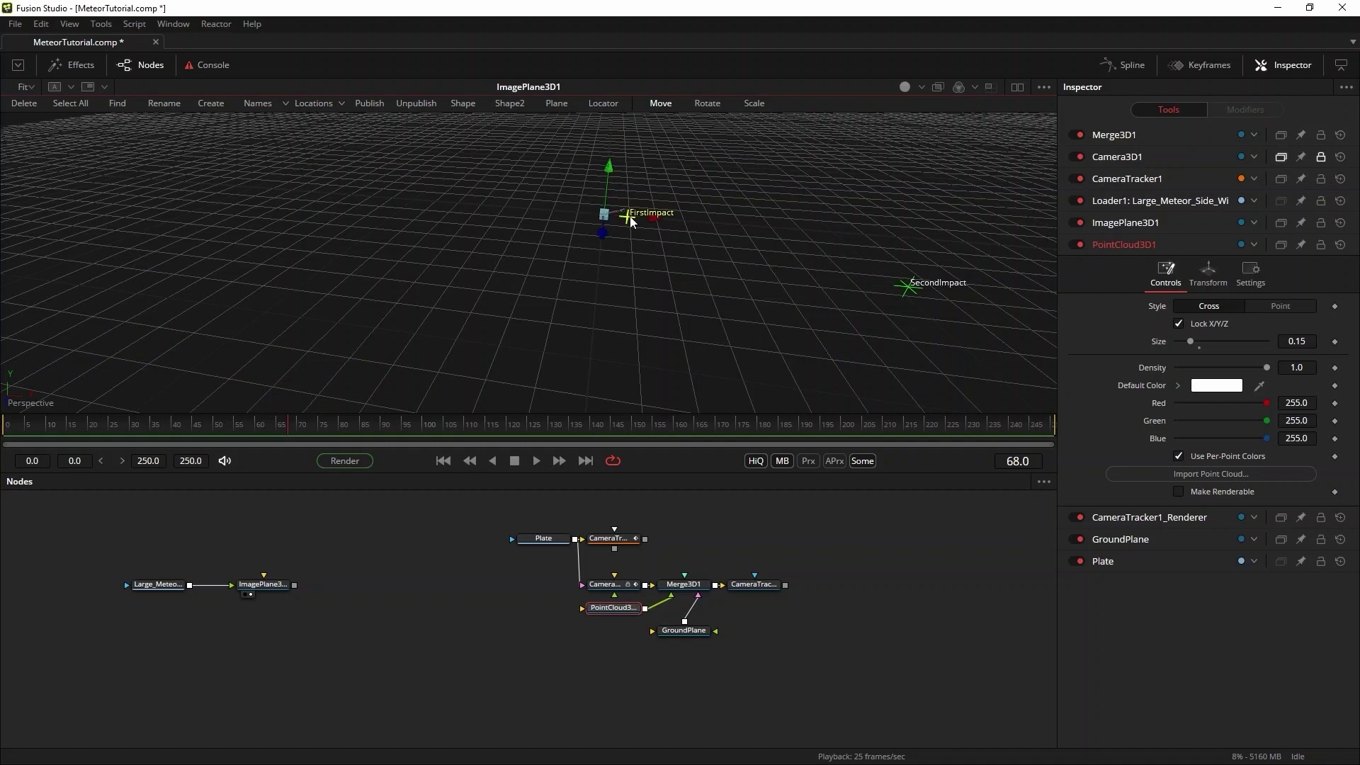
- Publish the FirstImpact point of the point cloud
{"action": "right_click", "coordinate": [629, 217]}
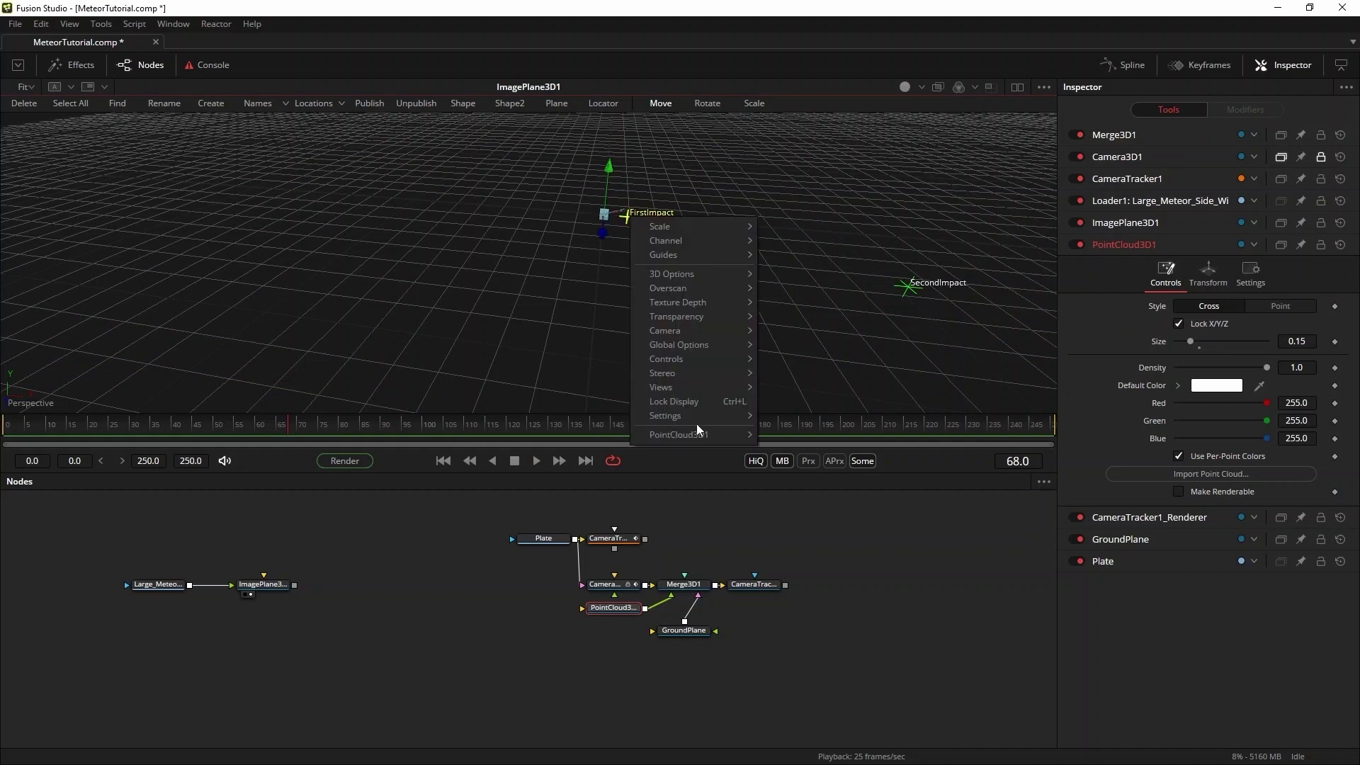
{"action": "mouse_move", "coordinate": [697, 429]}
{"action": "left_click", "coordinate": [800, 440]}
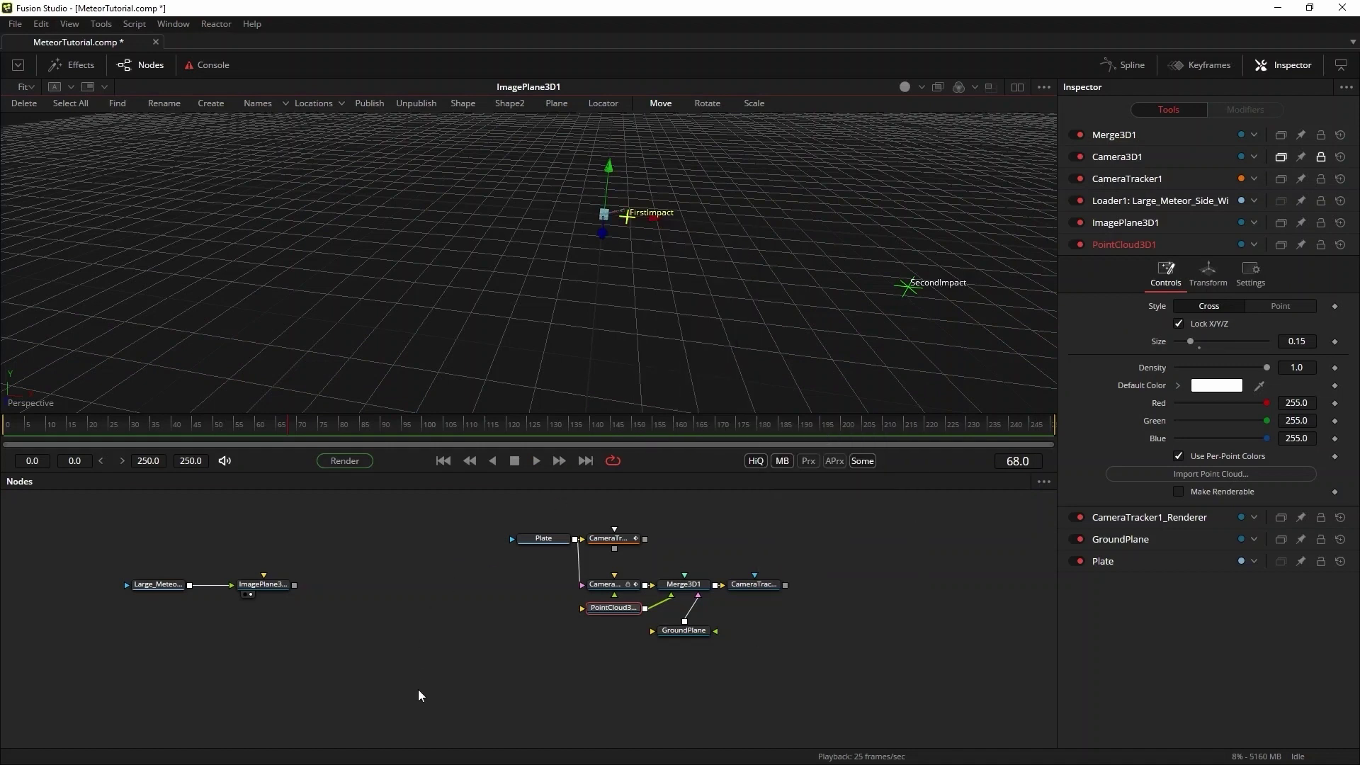
- Paste a Transform3D node holding the FirstImpact position and route the meteor image plane through it into Merge3D1
{"action": "right_click", "coordinate": [443, 644]}
{"action": "left_click", "coordinate": [511, 622]}
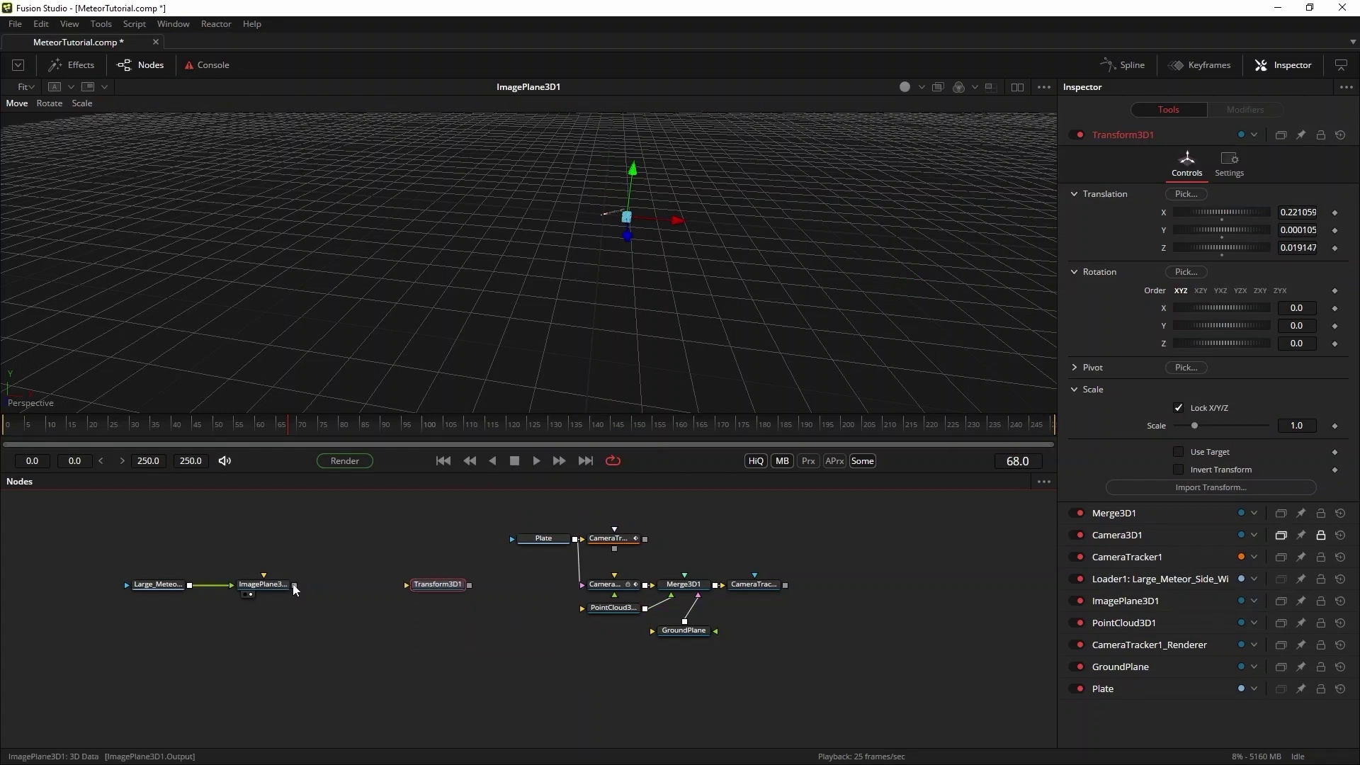
{"action": "left_click_drag", "start_coordinate": [294, 584], "coordinate": [715, 345]}
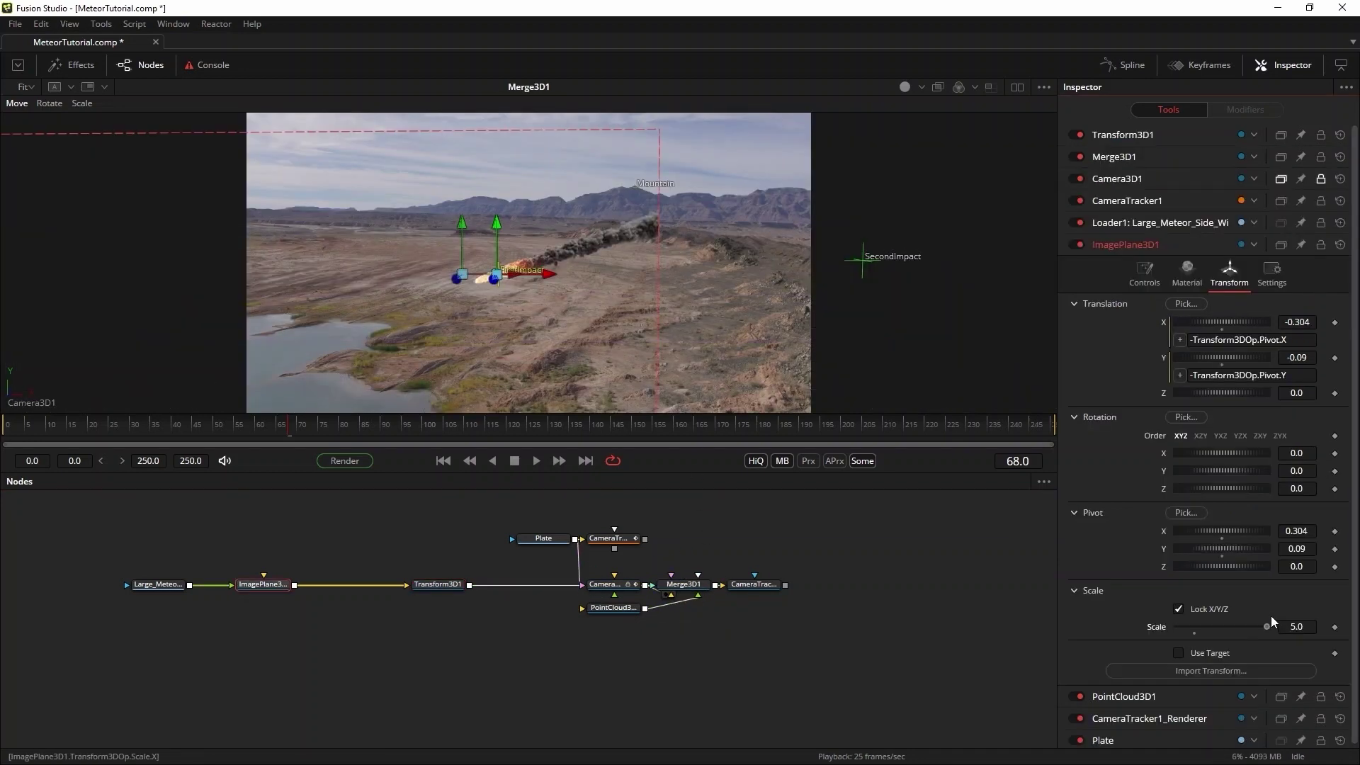
{"action": "left_click_drag", "start_coordinate": [1271, 615], "coordinate": [1235, 605]}
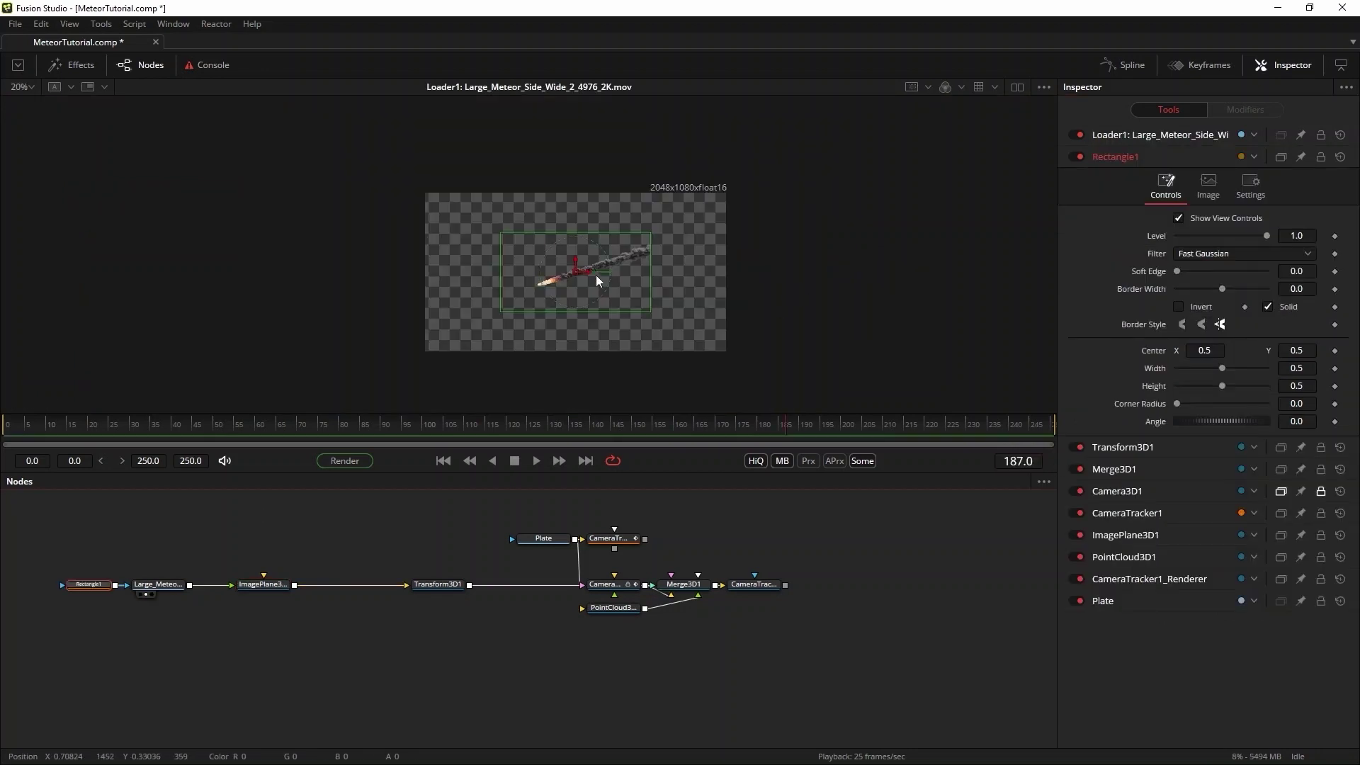
- Invert the meteor clip's rectangle mask and align it with the trail: center X 0.19647, Y 0.254464, height 1.267244, angle -70.755
{"action": "left_click_drag", "start_coordinate": [578, 270], "coordinate": [485, 311]}
{"action": "left_click", "coordinate": [1179, 306]}
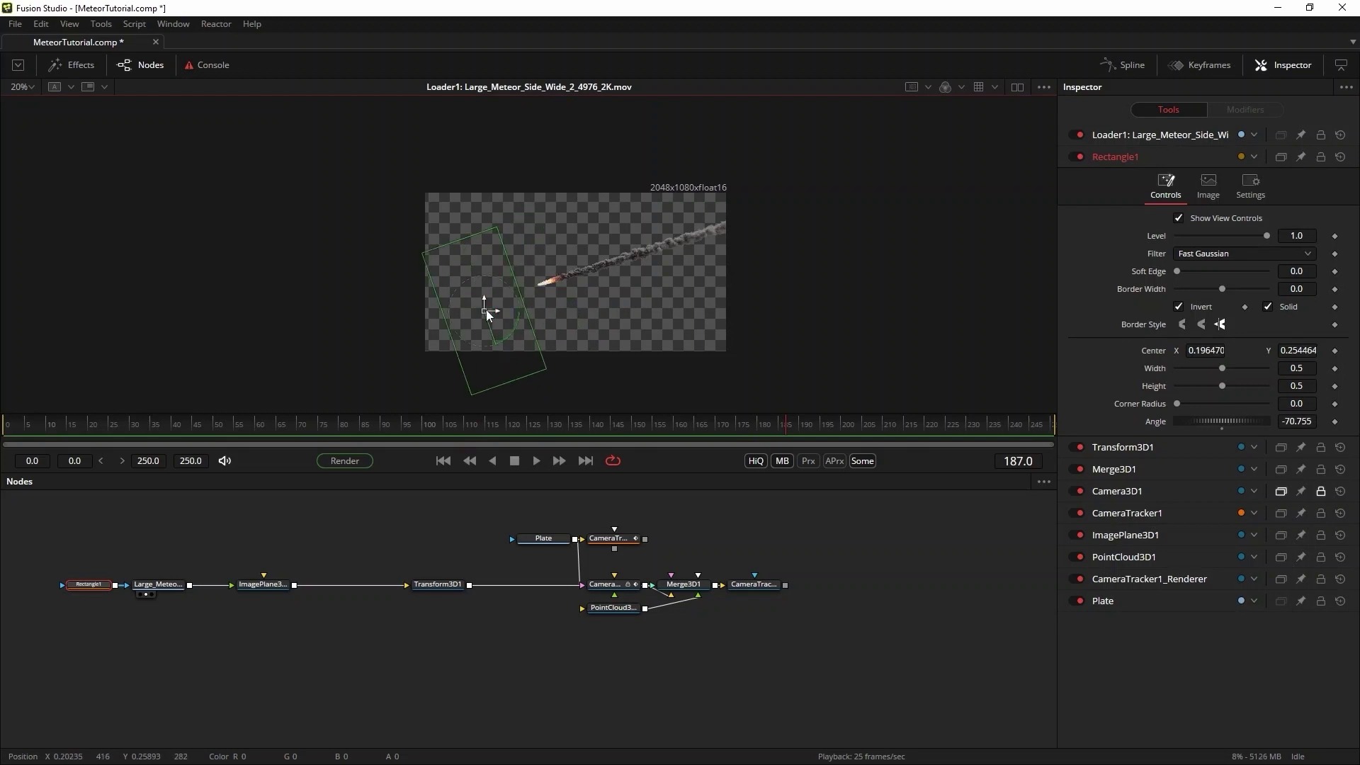
{"action": "left_click_drag", "start_coordinate": [542, 363], "coordinate": [600, 343]}
- At frame 60, set the meteor clip's trim in point to 81
{"action": "double_click", "coordinate": [1016, 459]}
{"action": "type", "text": "60"}
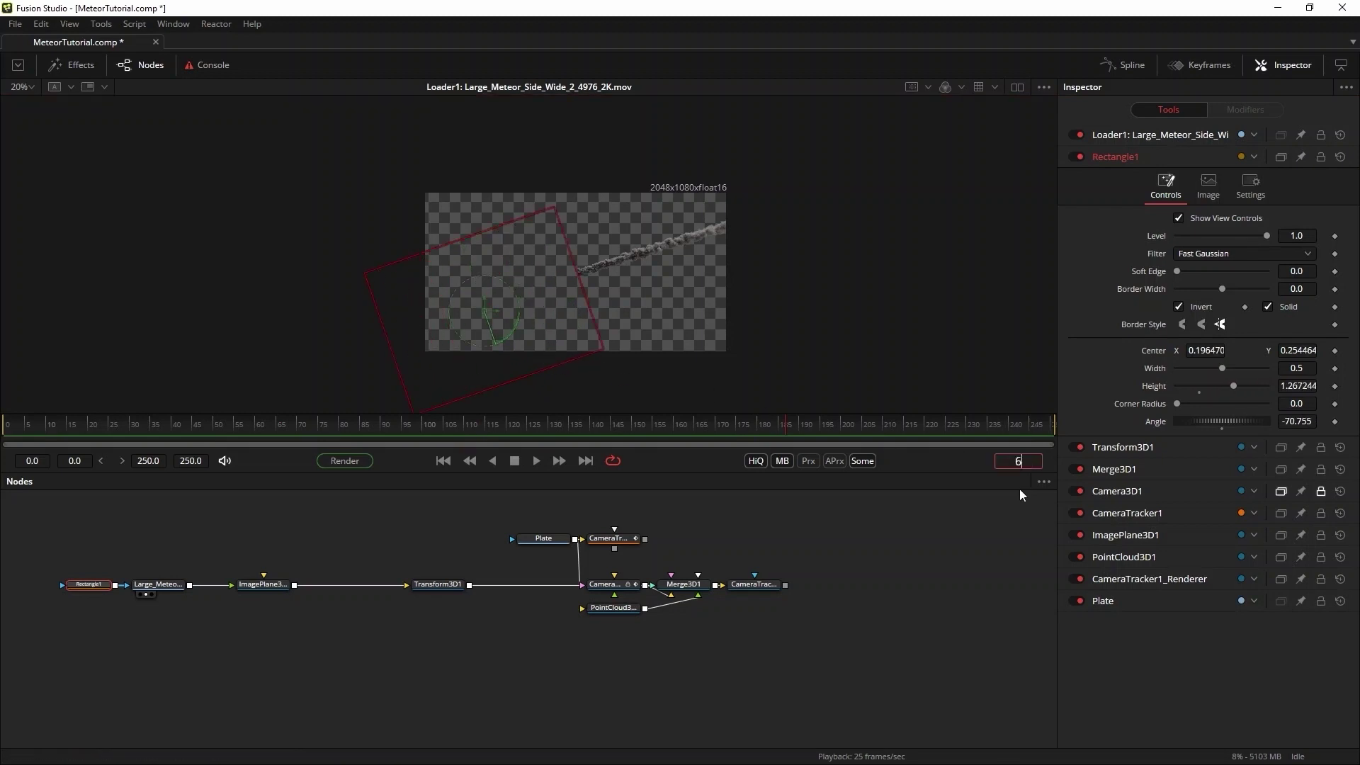
{"action": "key", "text": "Return"}
{"action": "left_click_drag", "start_coordinate": [602, 282], "coordinate": [682, 256]}
{"action": "left_click", "coordinate": [1159, 135]}
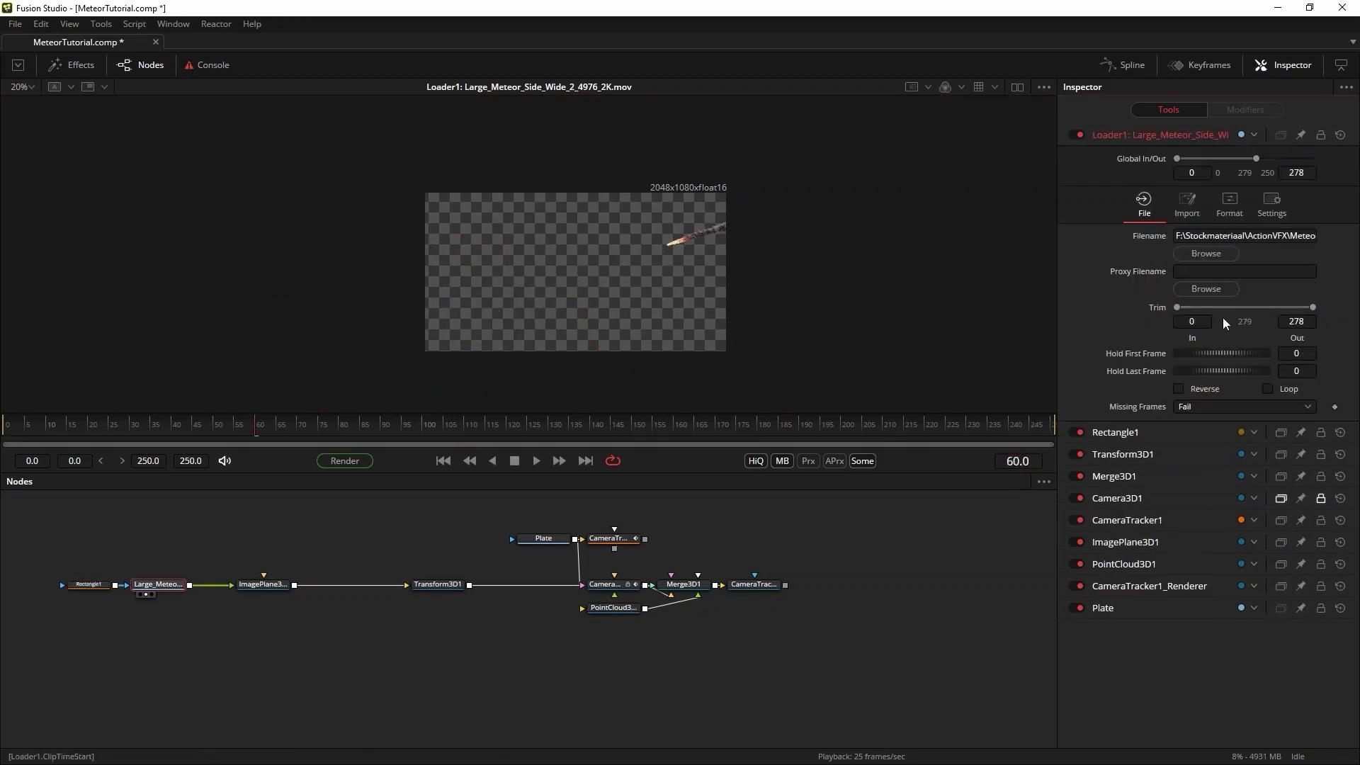
{"action": "left_click", "coordinate": [1194, 321]}
{"action": "type", "text": "81"}
{"action": "key", "text": "Return"}
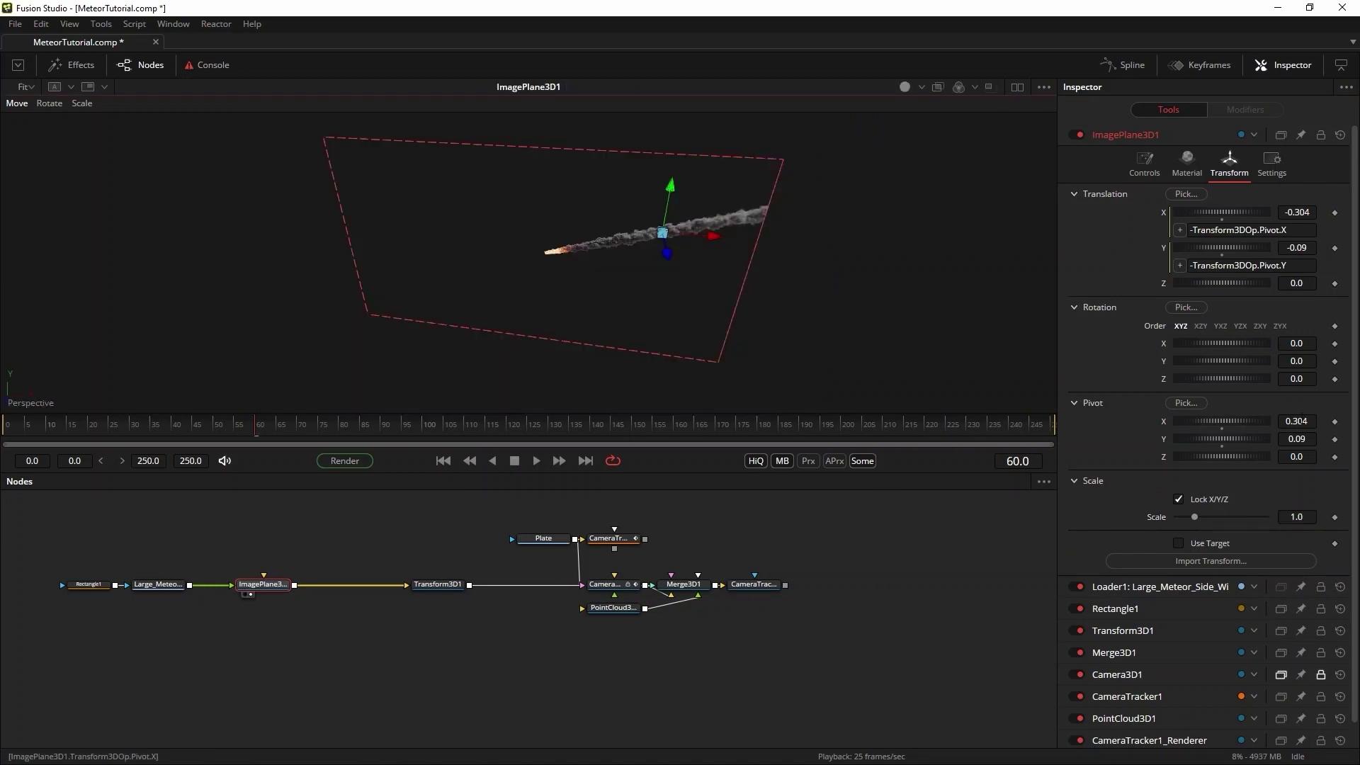
- Adjust the meteor image plane's transform to pivot X 0.046, Y 0.012, scale 4.016 and Z rotation 112.6
{"action": "left_click_drag", "start_coordinate": [1302, 419], "coordinate": [1217, 439]}
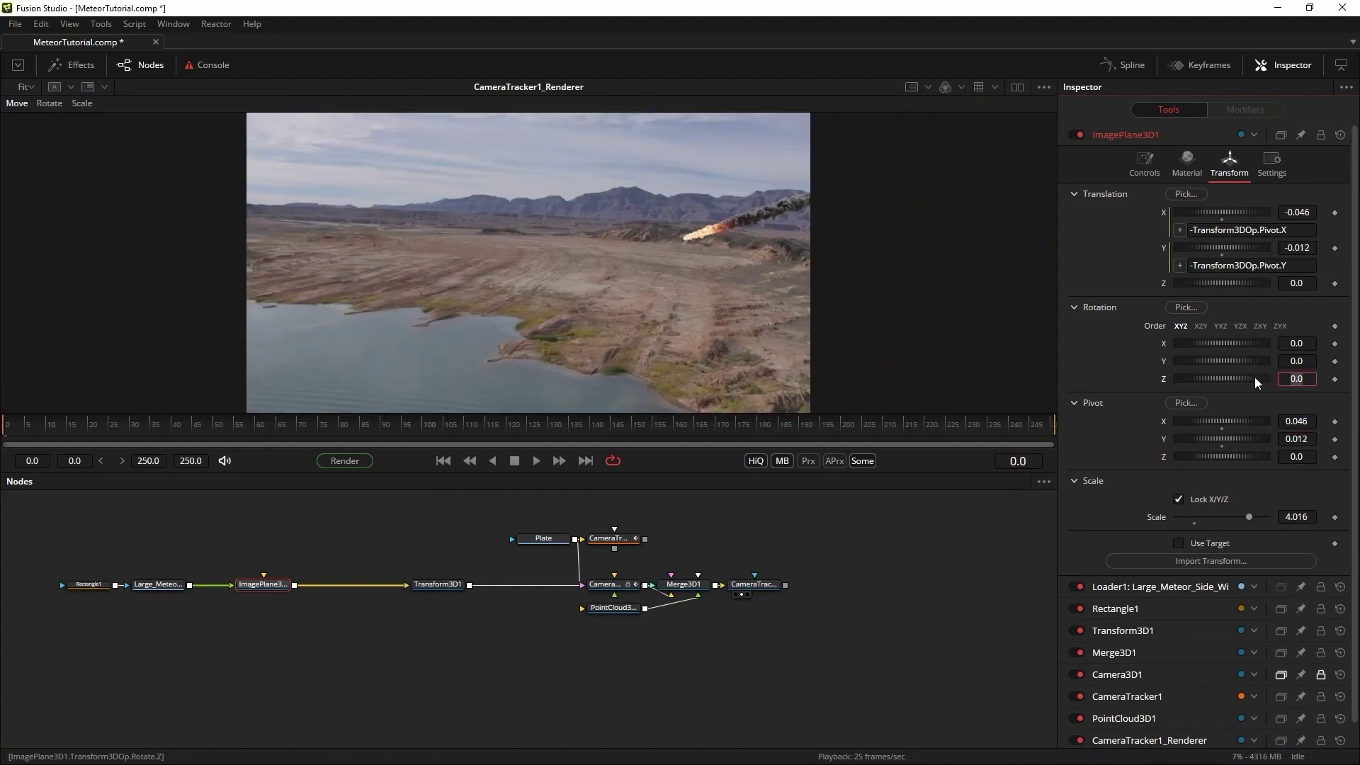
{"action": "left_click_drag", "start_coordinate": [1257, 383], "coordinate": [1291, 402]}
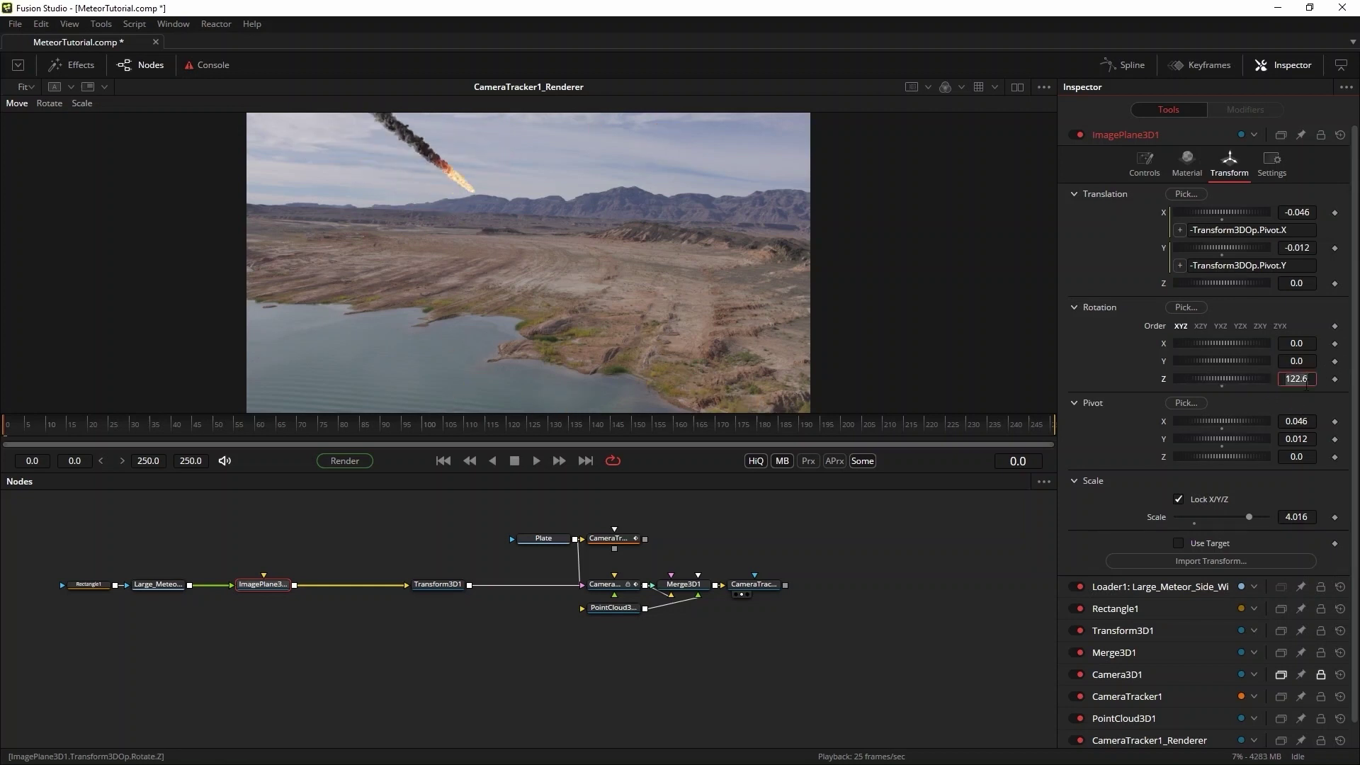
{"action": "type", "text": "60"}
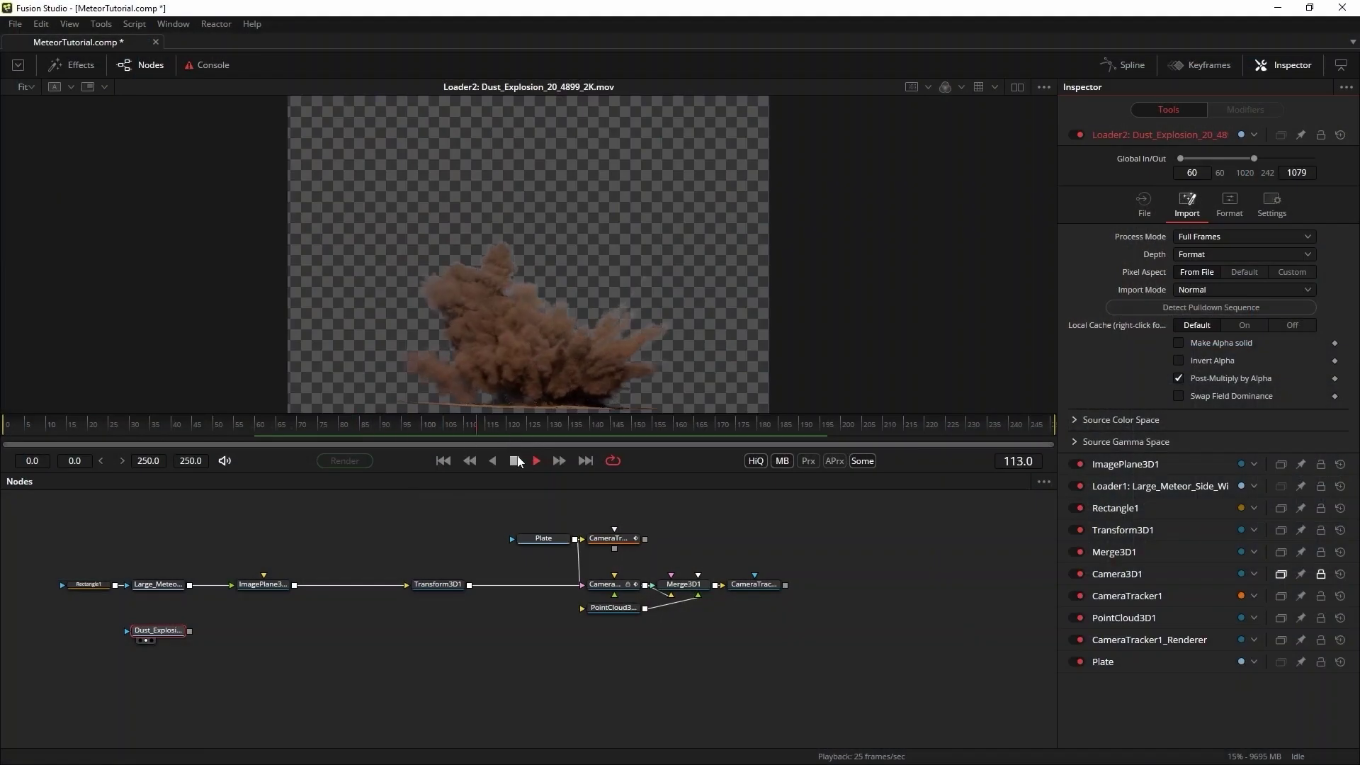
- Rename the meteor's image plane node as MeteorImagePlane
{"action": "left_click", "coordinate": [263, 584]}
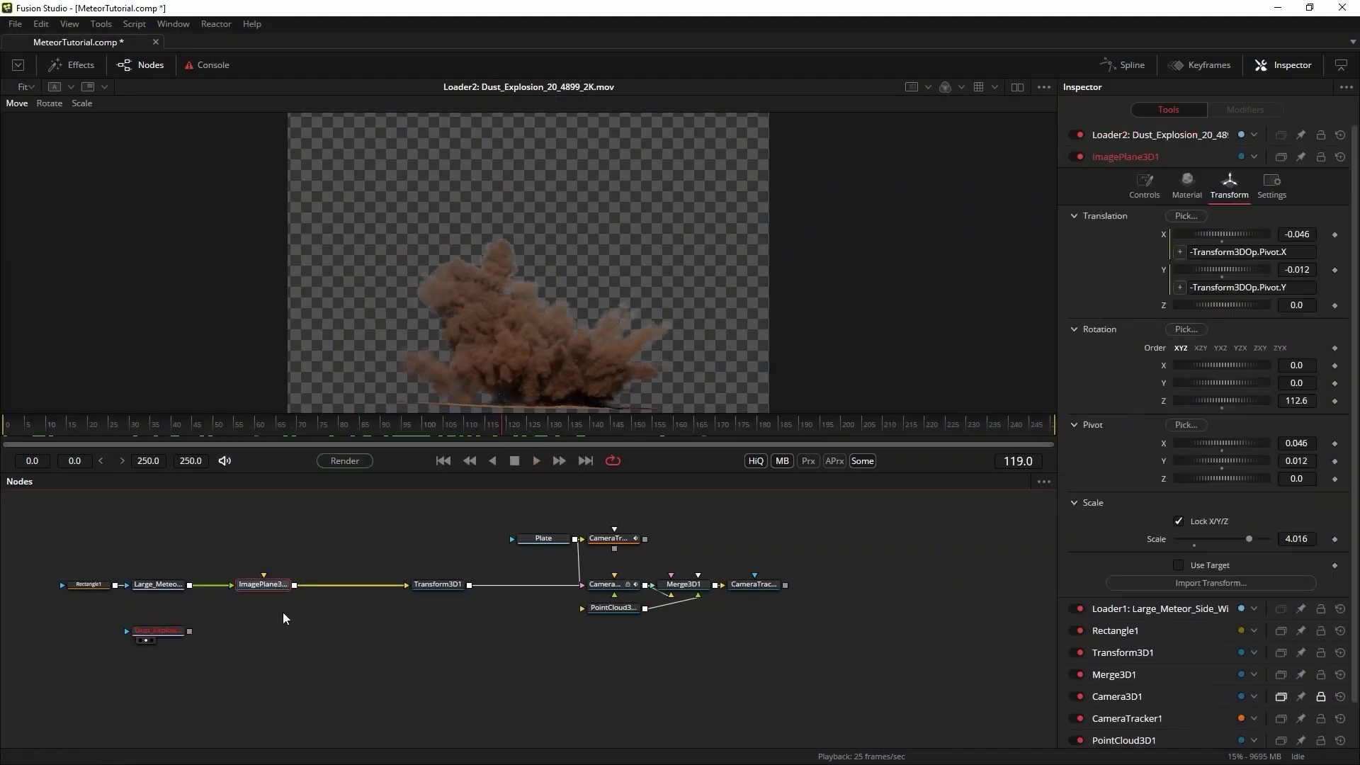
{"action": "key", "text": "F2"}
{"action": "type", "text": "Meto"}
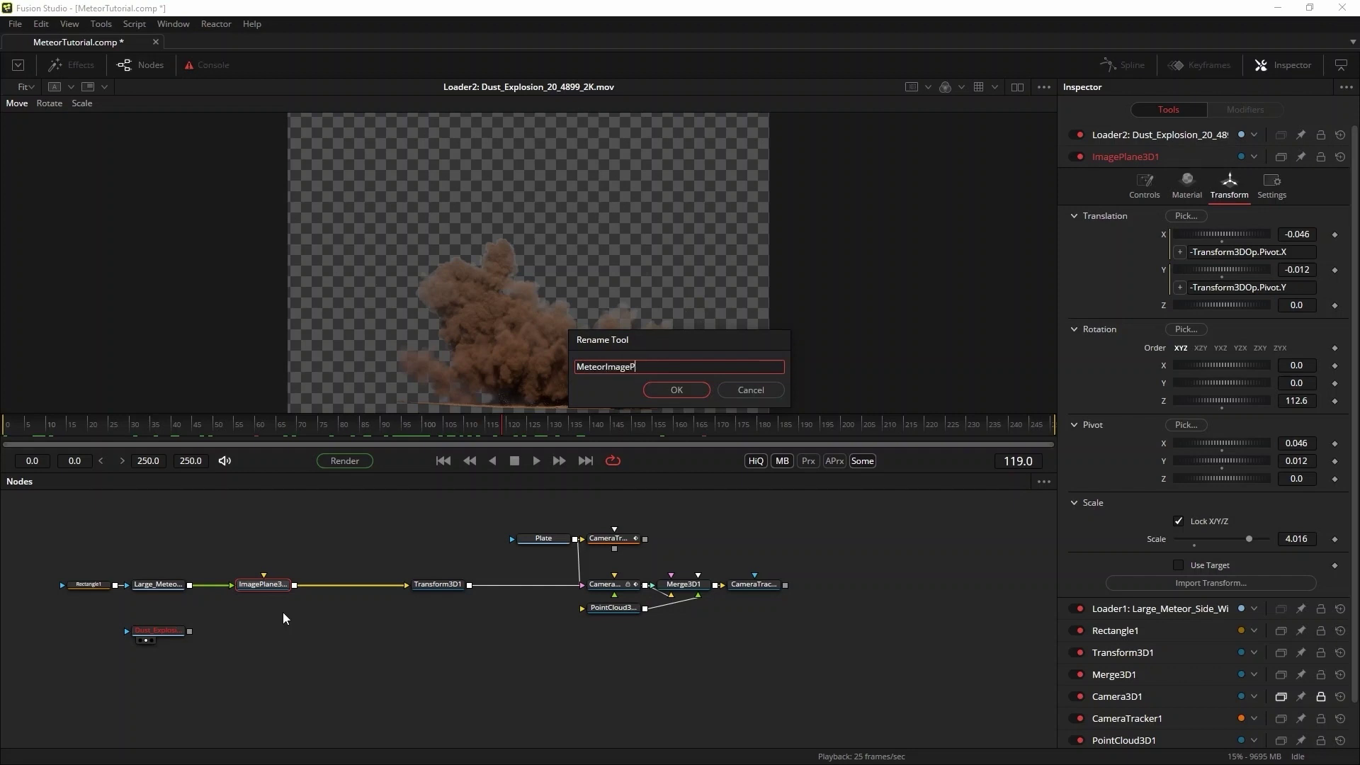
{"action": "type", "text": "orImagePlane"}
{"action": "key", "text": "Return"}
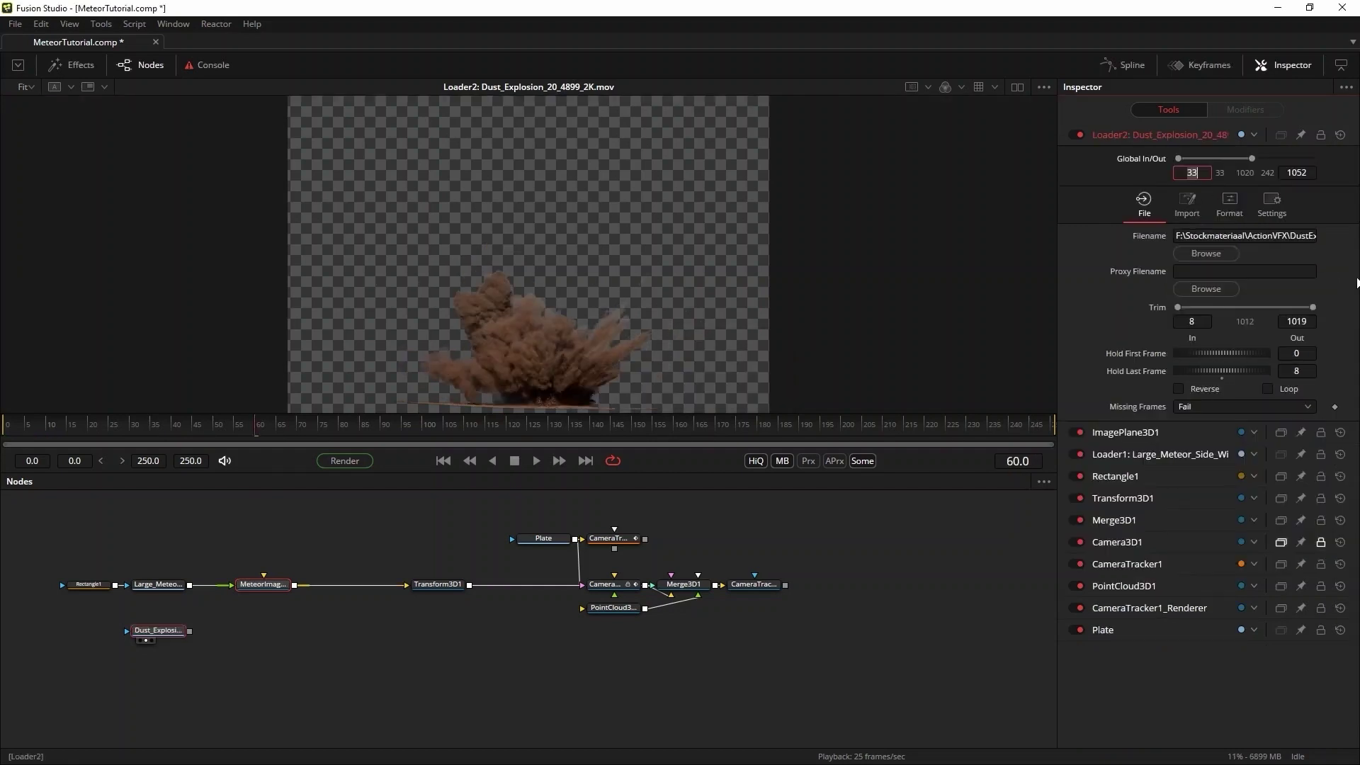
- Set the dust explosion clip's global in point to frame 60
{"action": "type", "text": "60"}
{"action": "key", "text": "Return"}
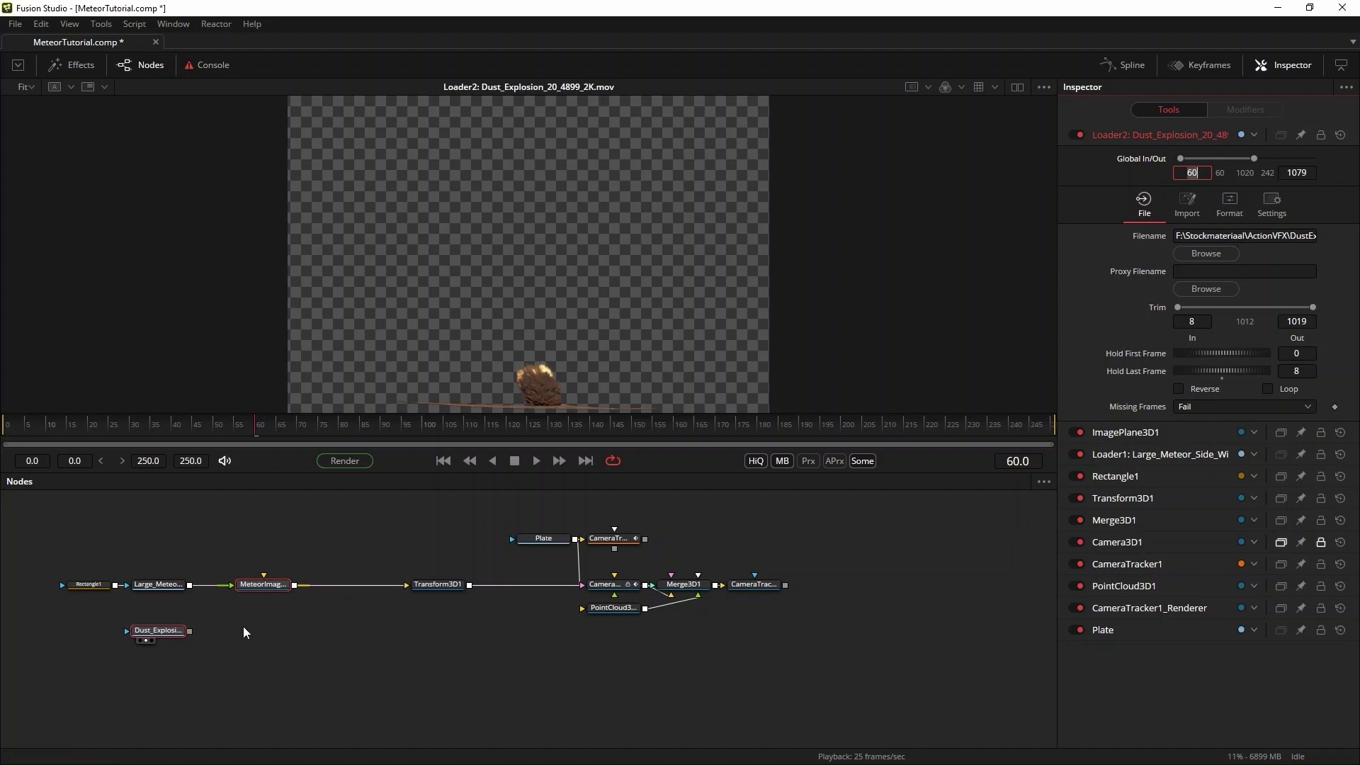
- Duplicate MeteorImagePlane for the dust clip as DustExplosionImagePlane and set its Z rotation to 0
{"action": "left_click", "coordinate": [253, 583]}
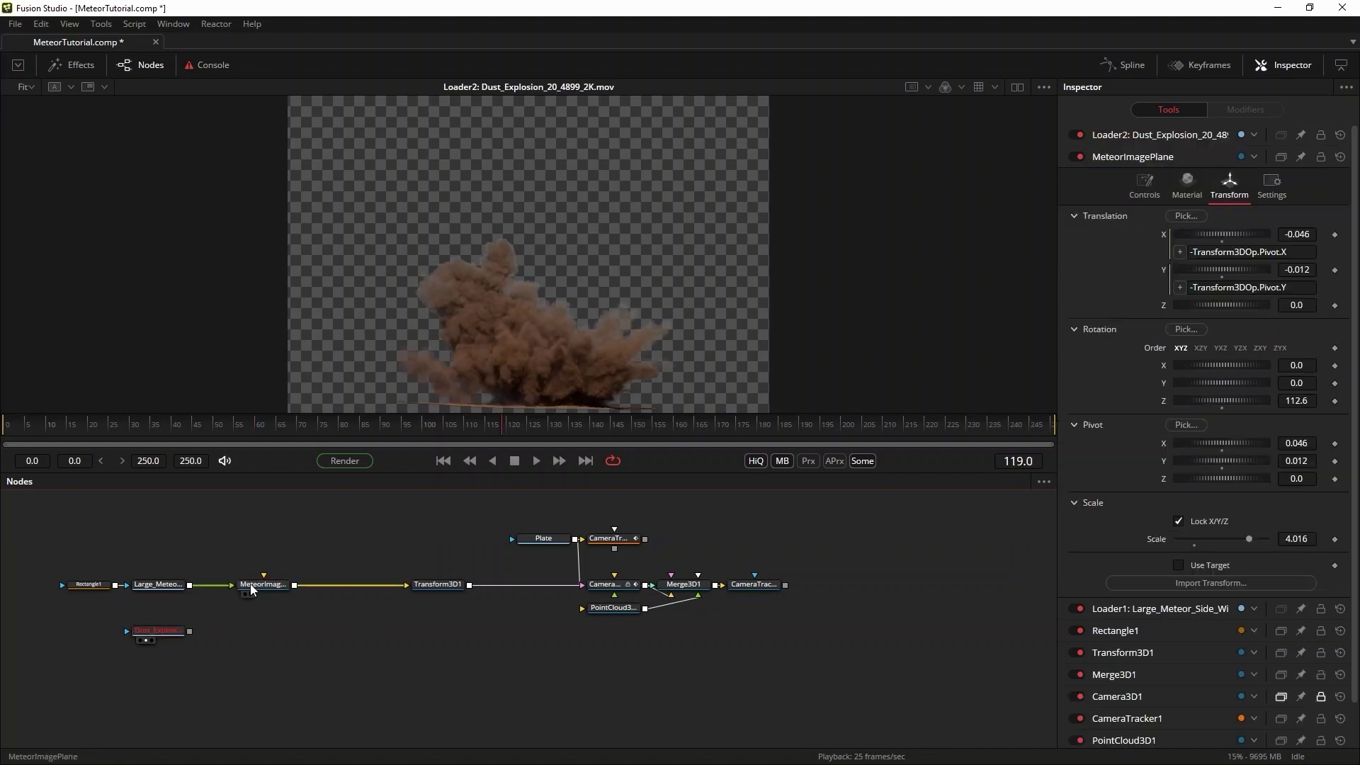
{"action": "left_click", "coordinate": [255, 590]}
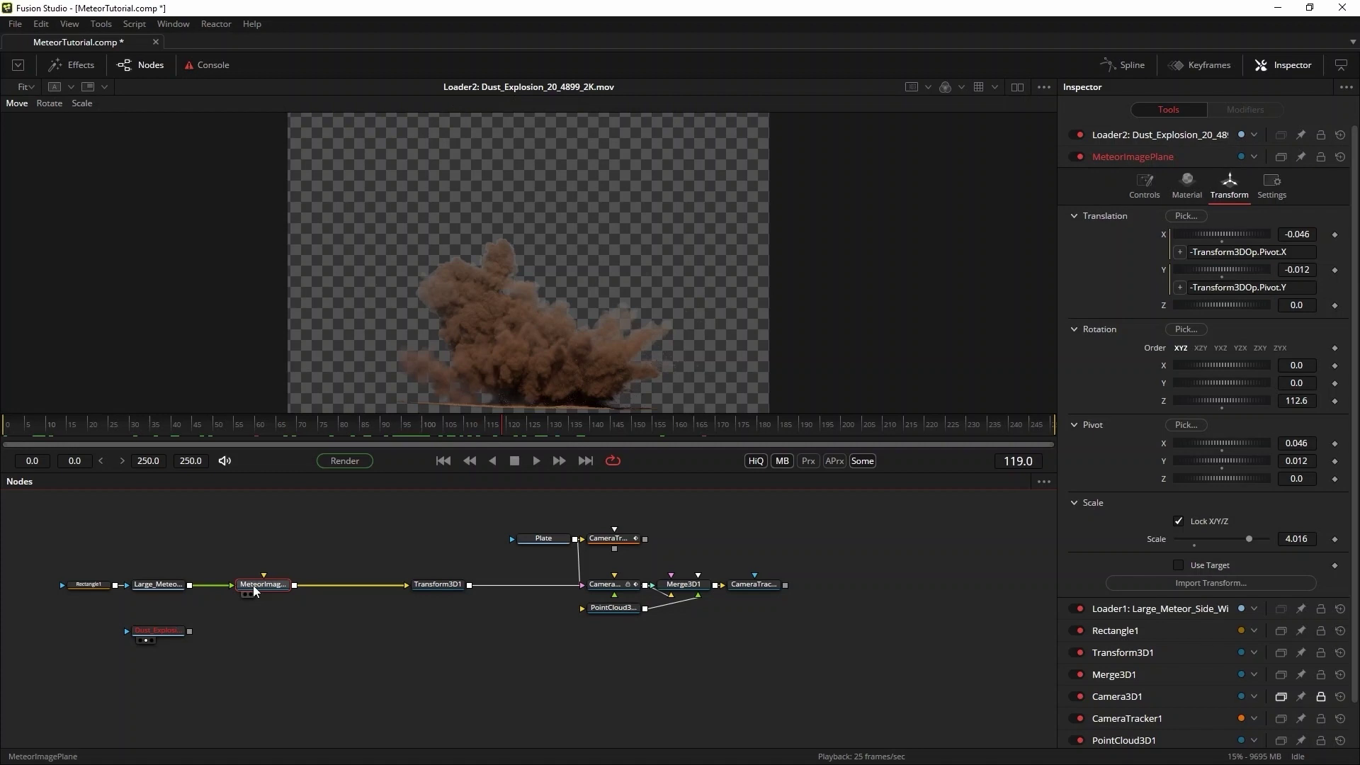
{"action": "key", "text": "ctrl+v"}
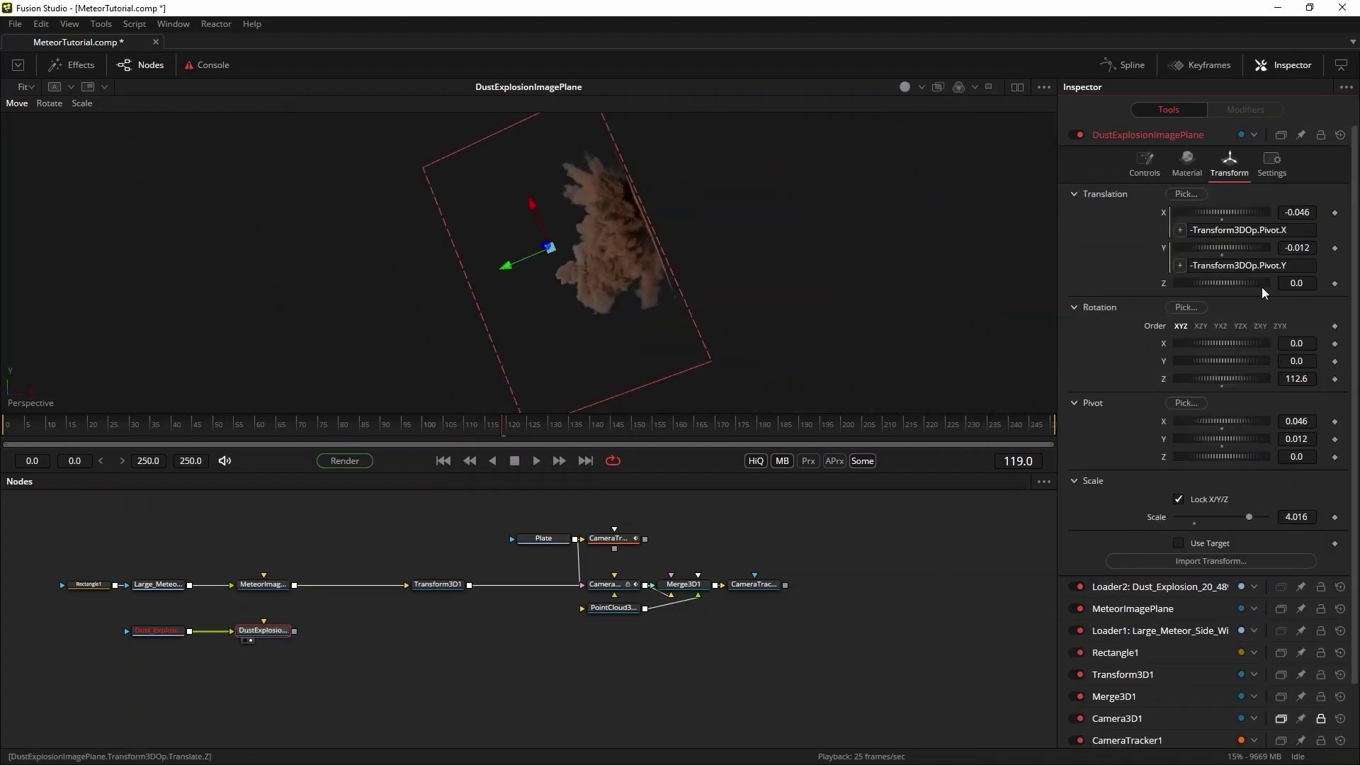
{"action": "type", "text": "0"}
{"action": "key", "text": "Return"}
- At frame 60, reset DustExplosionImagePlane's scale and align its pivot with the explosion's base, using X 0.028 and Y -0.312
{"action": "double_click", "coordinate": [1032, 460]}
{"action": "type", "text": "60"}
{"action": "key", "text": "Return"}
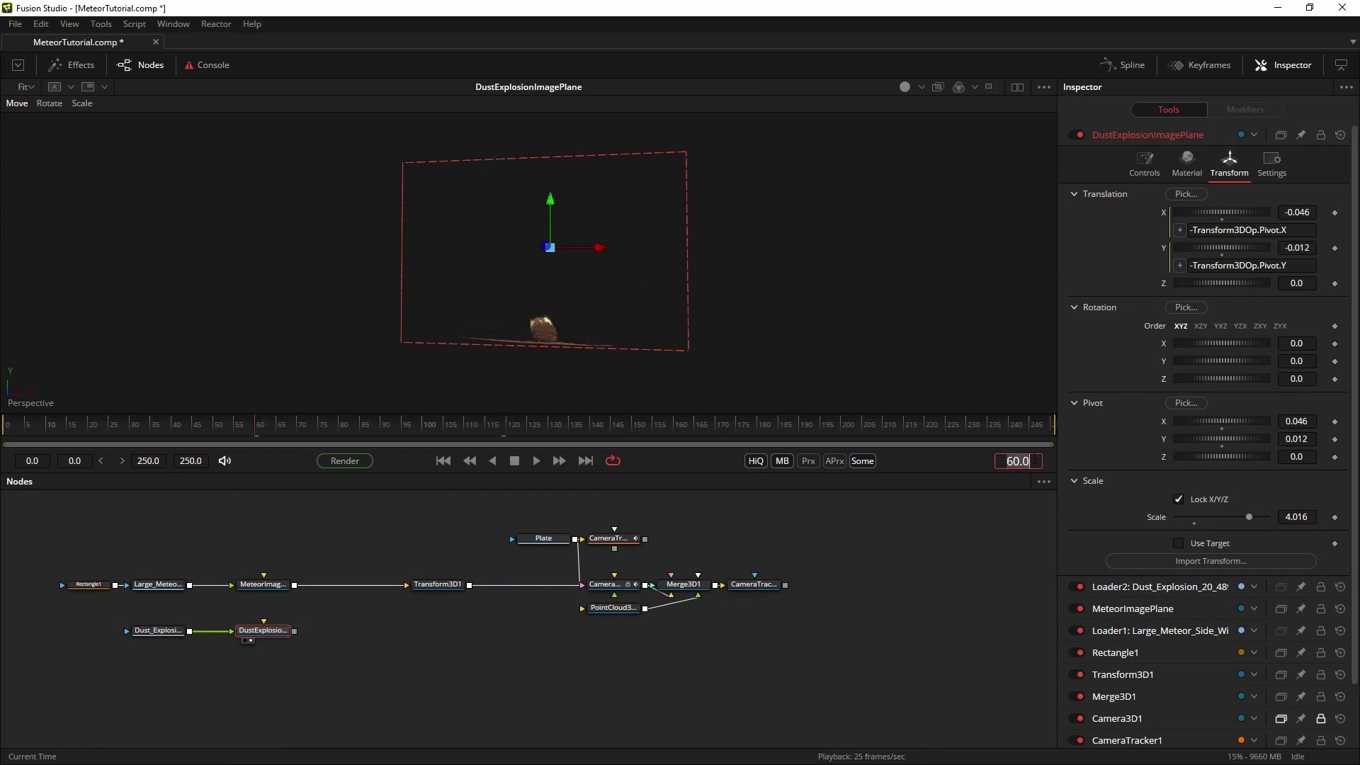
{"action": "left_click_drag", "start_coordinate": [1233, 420], "coordinate": [1207, 438]}
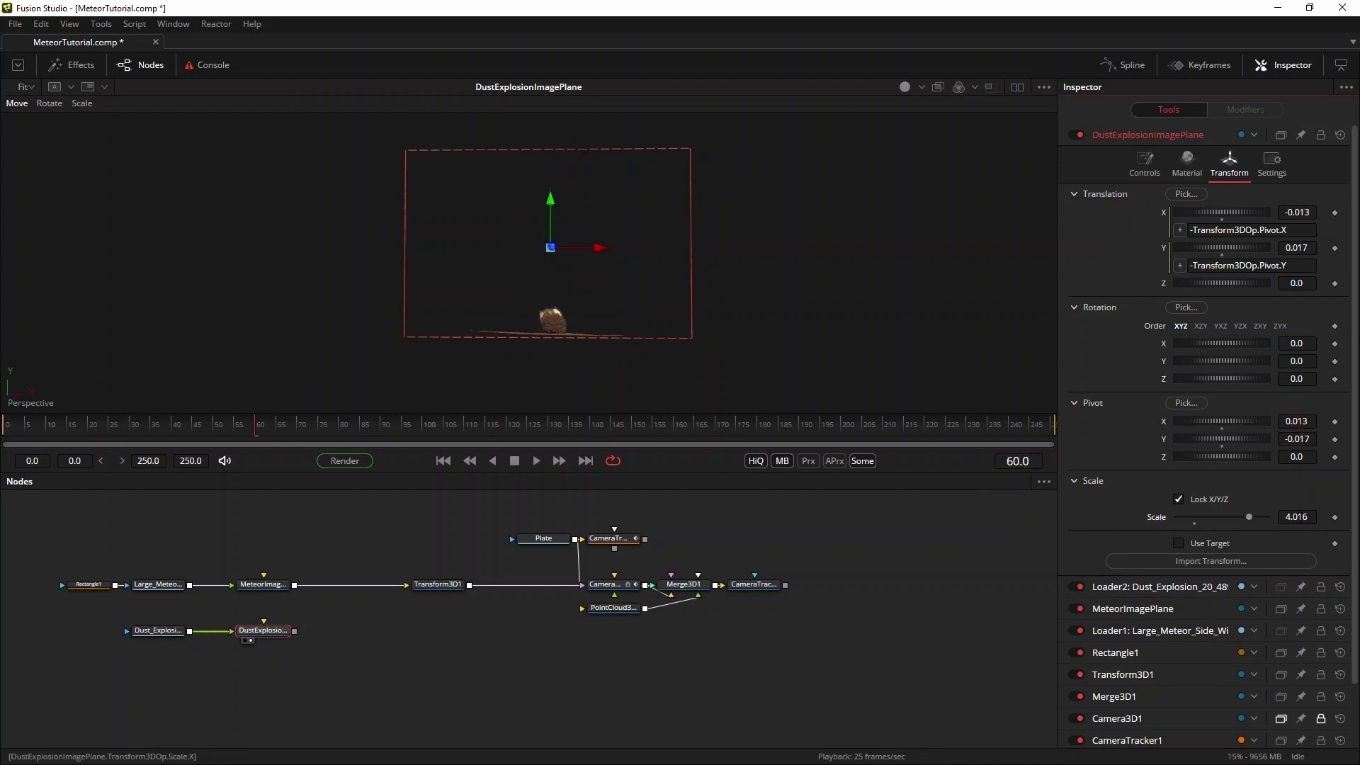
{"action": "left_click", "coordinate": [1194, 523]}
{"action": "left_click", "coordinate": [618, 284]}
{"action": "key", "text": "f"}
{"action": "mouse_move", "coordinate": [1297, 437]}
{"action": "left_mouse_down"}
{"action": "mouse_move", "coordinate": [1250, 438]}
{"action": "mouse_move", "coordinate": [1307, 421]}
{"action": "mouse_move", "coordinate": [1285, 438]}
{"action": "left_mouse_up"}
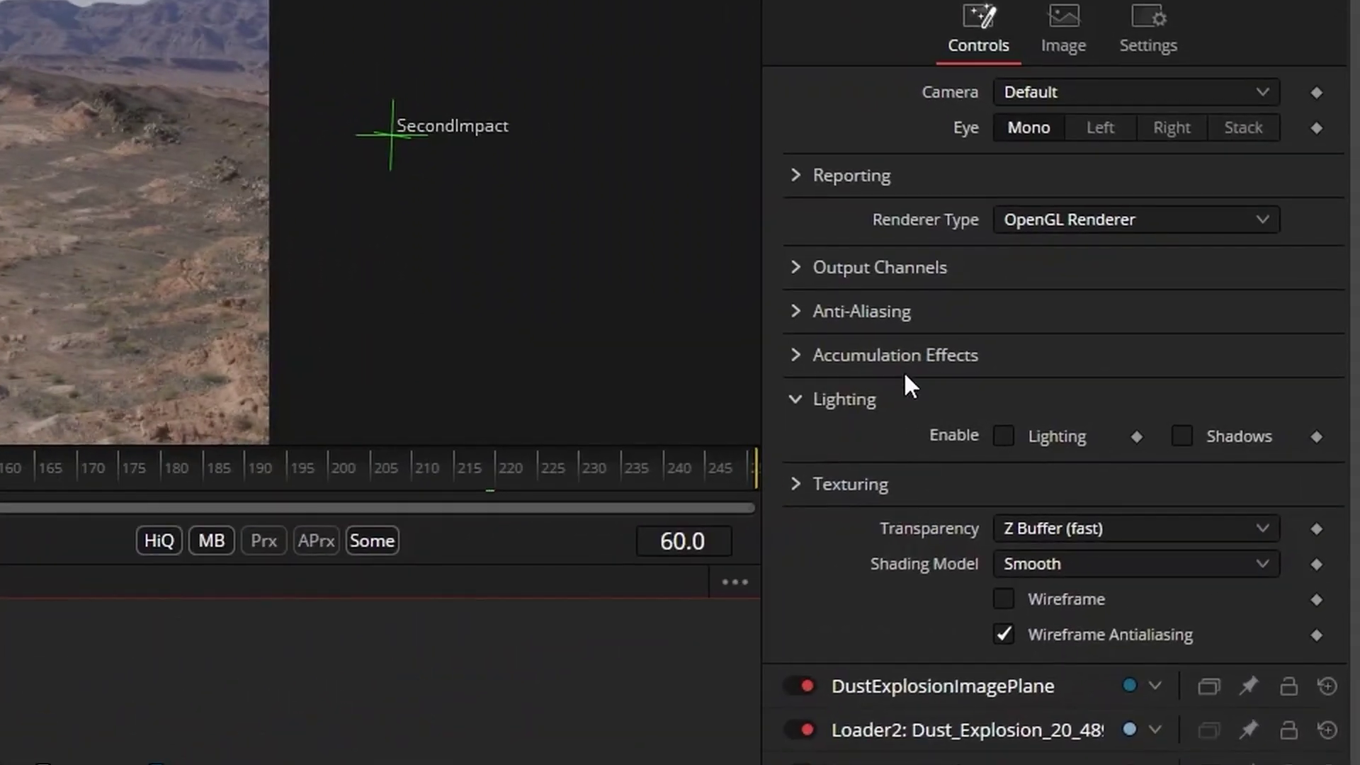
- Set the 3D renderer's transparency to Sorted (accurate)
{"action": "left_click", "coordinate": [1013, 539]}
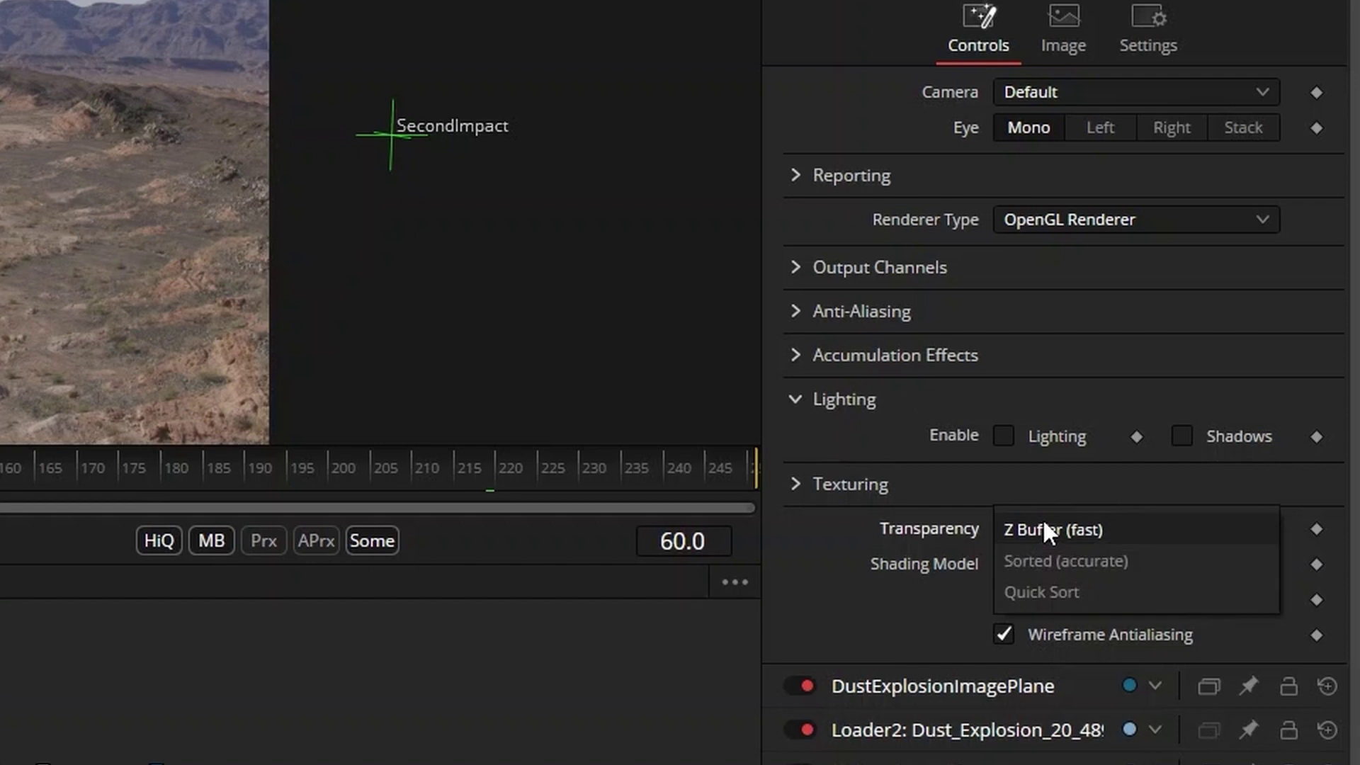
{"action": "left_click", "coordinate": [1081, 558]}
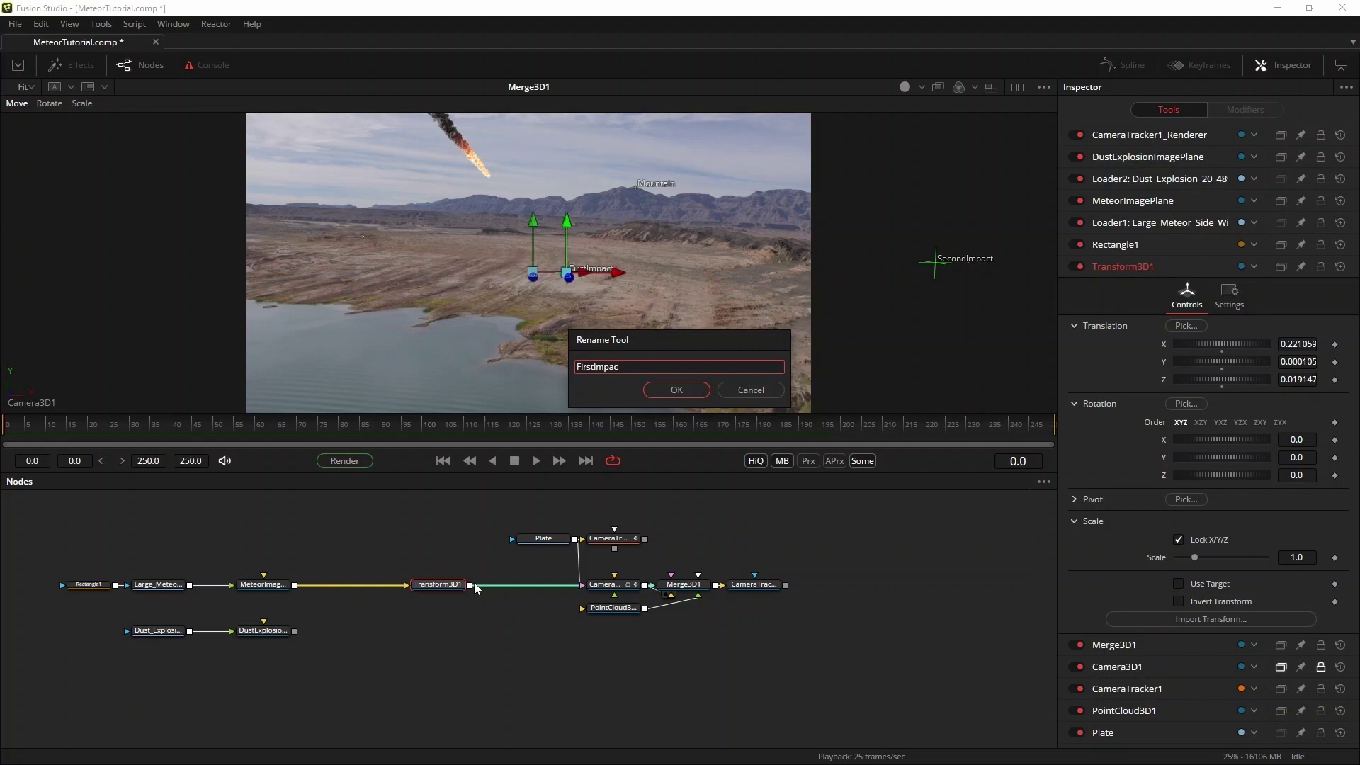
- Rename the meteor's Transform3D1 node as FirstImpact
{"action": "type", "text": "t"}
{"action": "key", "text": "Return"}
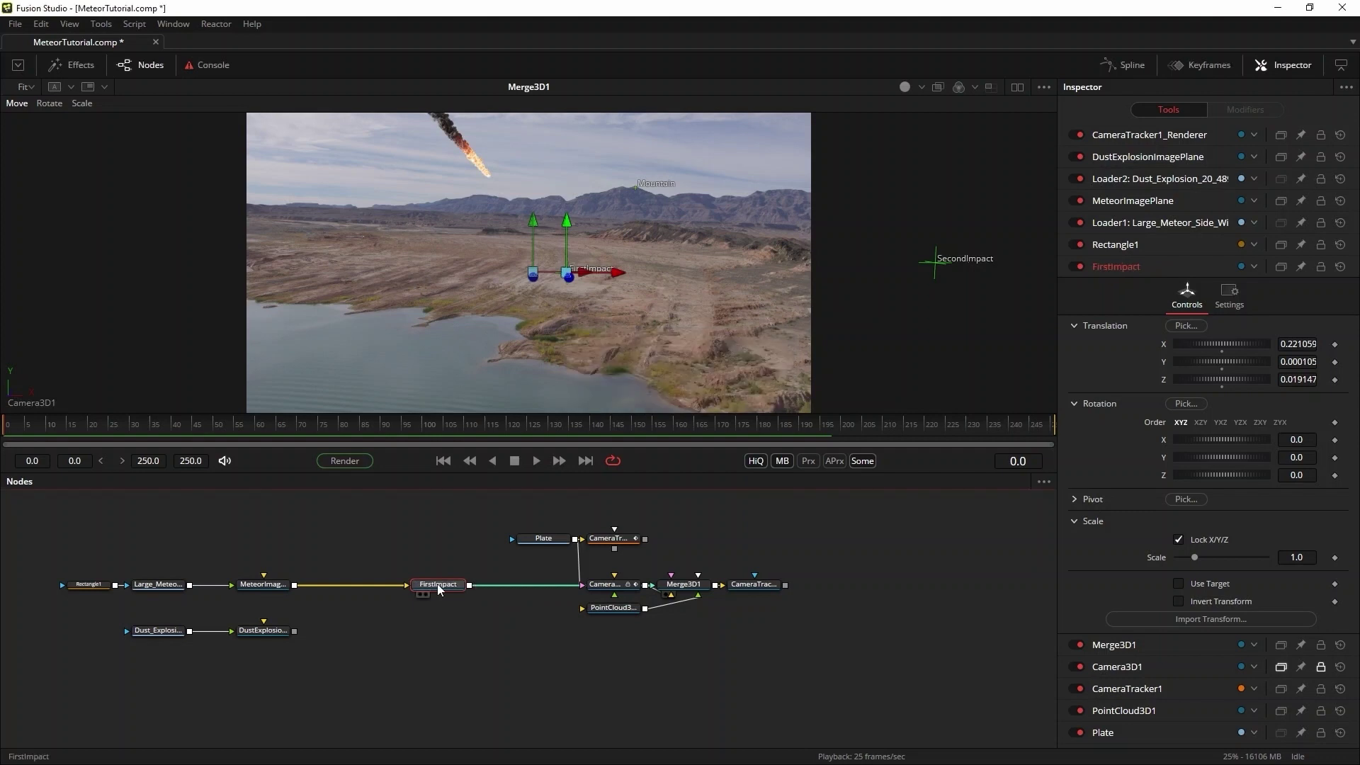
- Duplicate the FirstImpact transform, route DustExplosionImagePlane through the copy into Merge3D1, and check the impact at frame 68
{"action": "right_click", "coordinate": [423, 627]}
{"action": "left_click", "coordinate": [491, 606]}
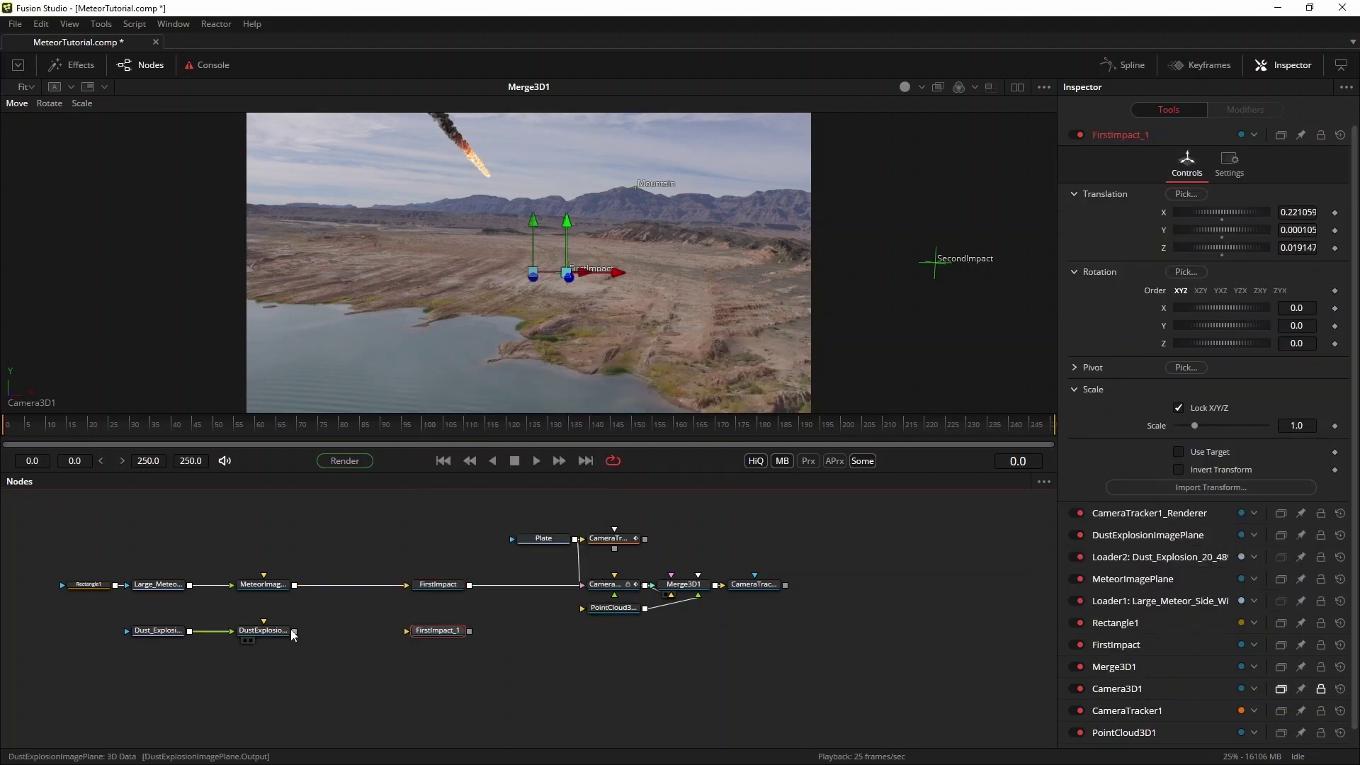
{"action": "left_click_drag", "start_coordinate": [295, 630], "coordinate": [693, 588]}
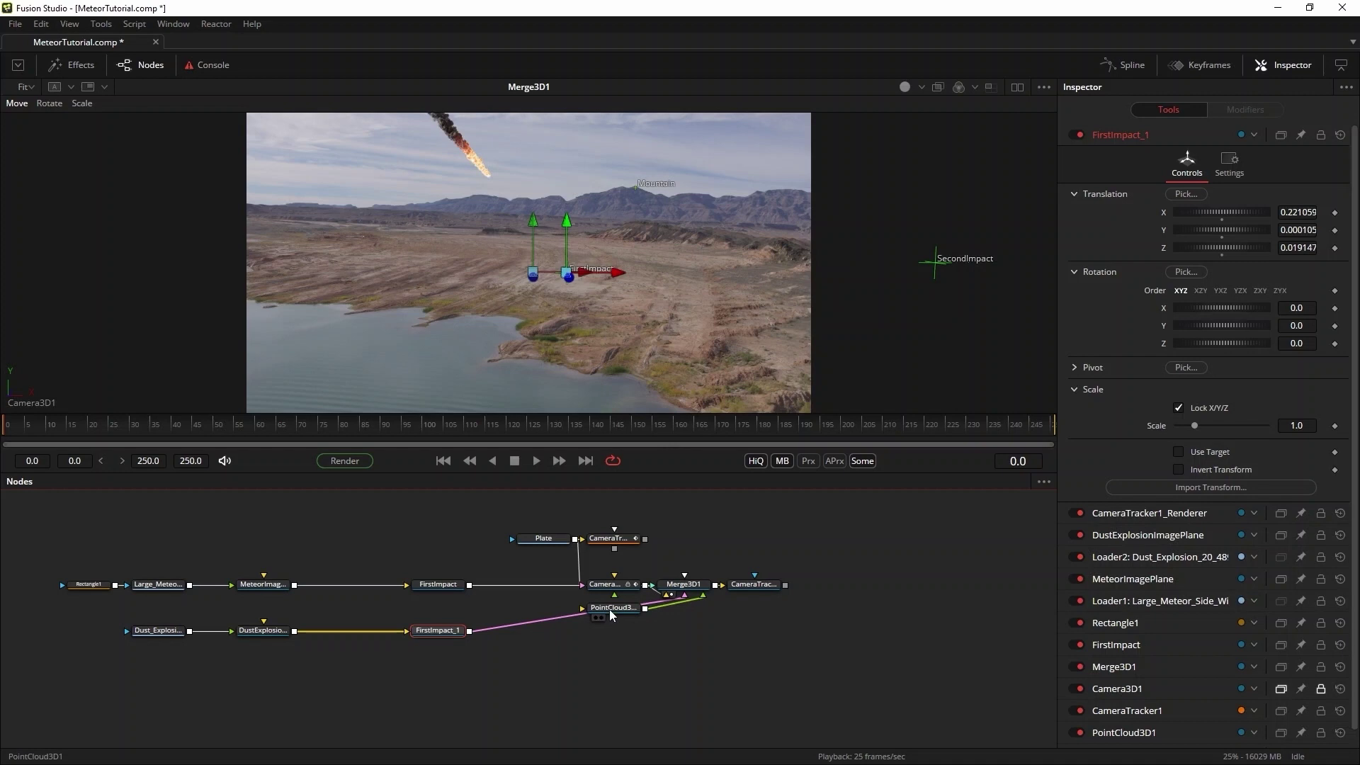
{"action": "left_click_drag", "start_coordinate": [610, 609], "coordinate": [613, 643]}
{"action": "left_click", "coordinate": [291, 423]}
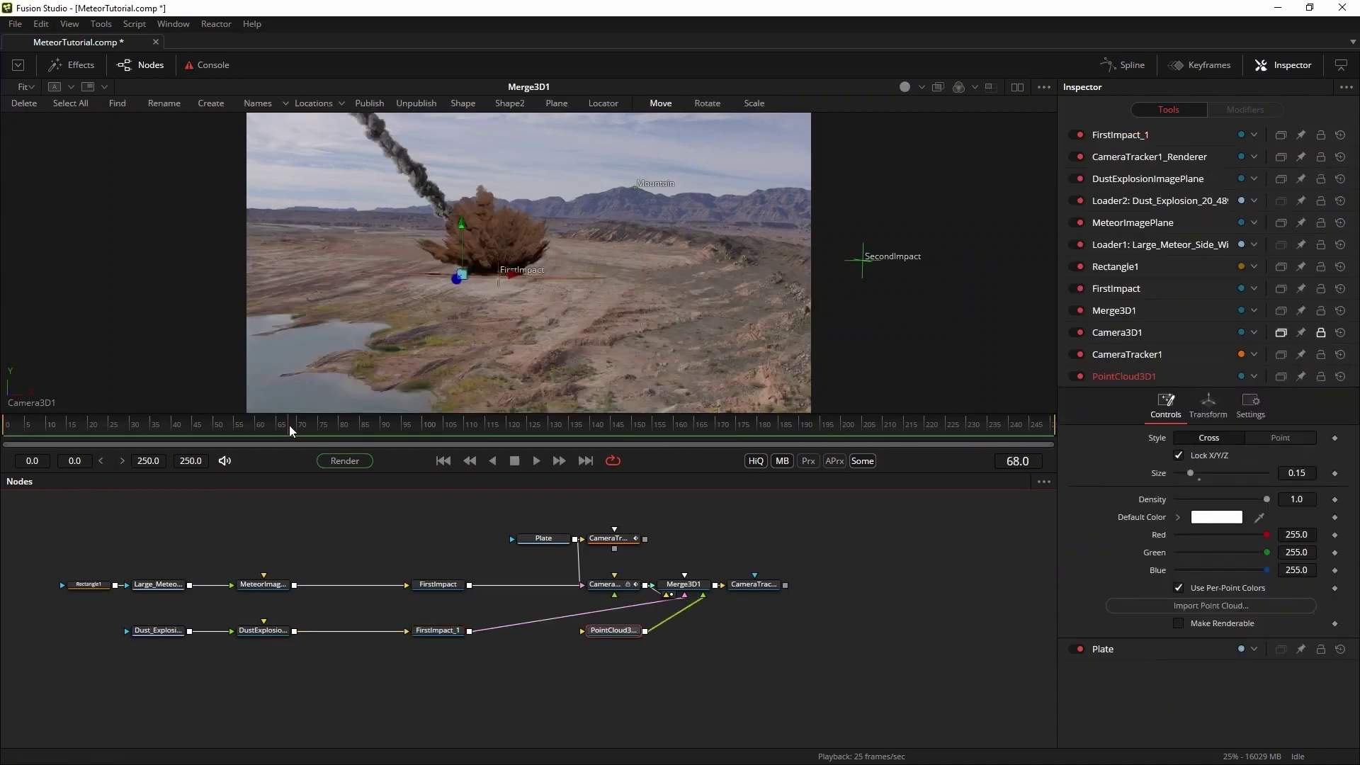
{"action": "mouse_move", "coordinate": [289, 425]}
{"action": "left_mouse_down"}
{"action": "mouse_move", "coordinate": [224, 434]}
{"action": "mouse_move", "coordinate": [290, 441]}
{"action": "left_mouse_up"}
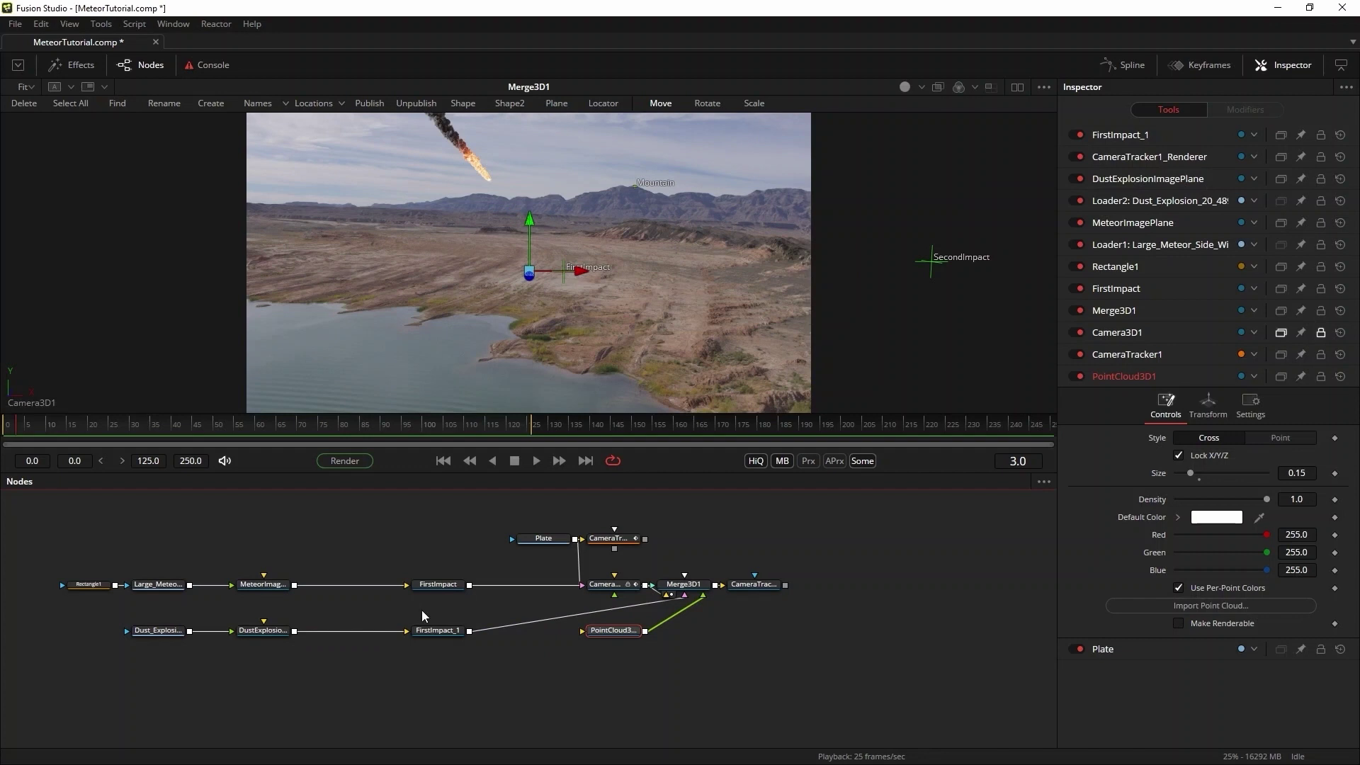
- Delete the duplicate FirstImpact transform and disconnect DustExplosionImagePlane from Merge3D1
{"action": "left_click", "coordinate": [442, 632]}
{"action": "key", "text": "Delete"}
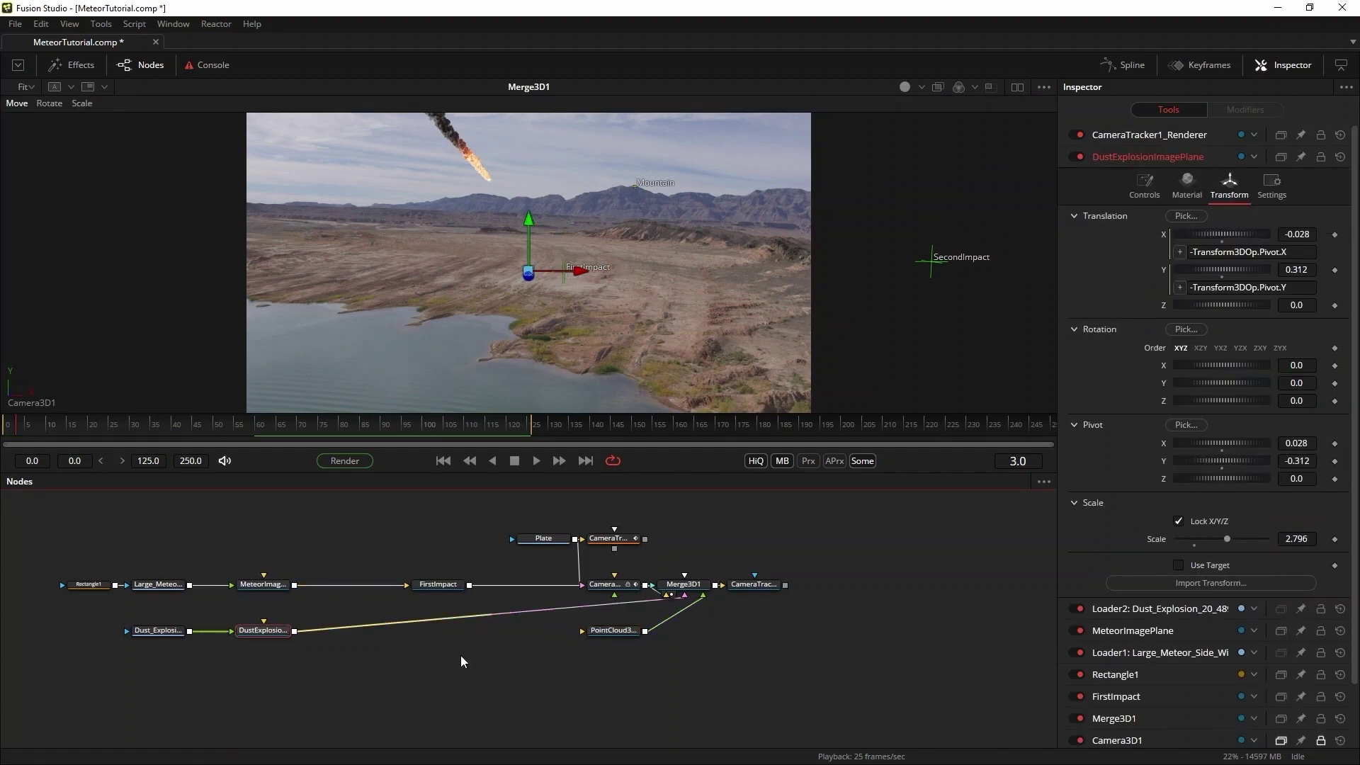
{"action": "left_click_drag", "start_coordinate": [673, 598], "coordinate": [374, 626]}
- Insert a Merge 3D node between MeteorImagePlane and FirstImpact and rename it FirstExplosion
{"action": "left_click", "coordinate": [263, 584]}
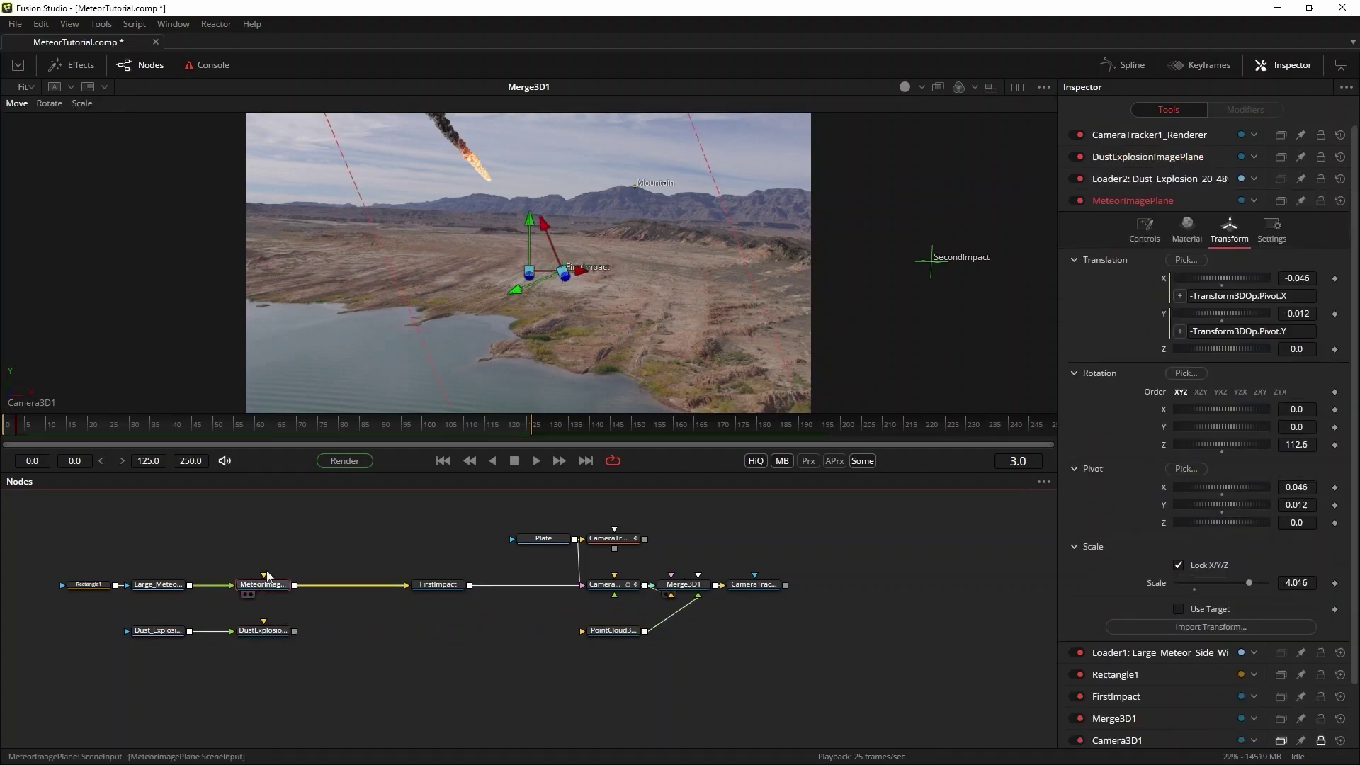
{"action": "left_click", "coordinate": [100, 24]}
{"action": "mouse_move", "coordinate": [142, 51]}
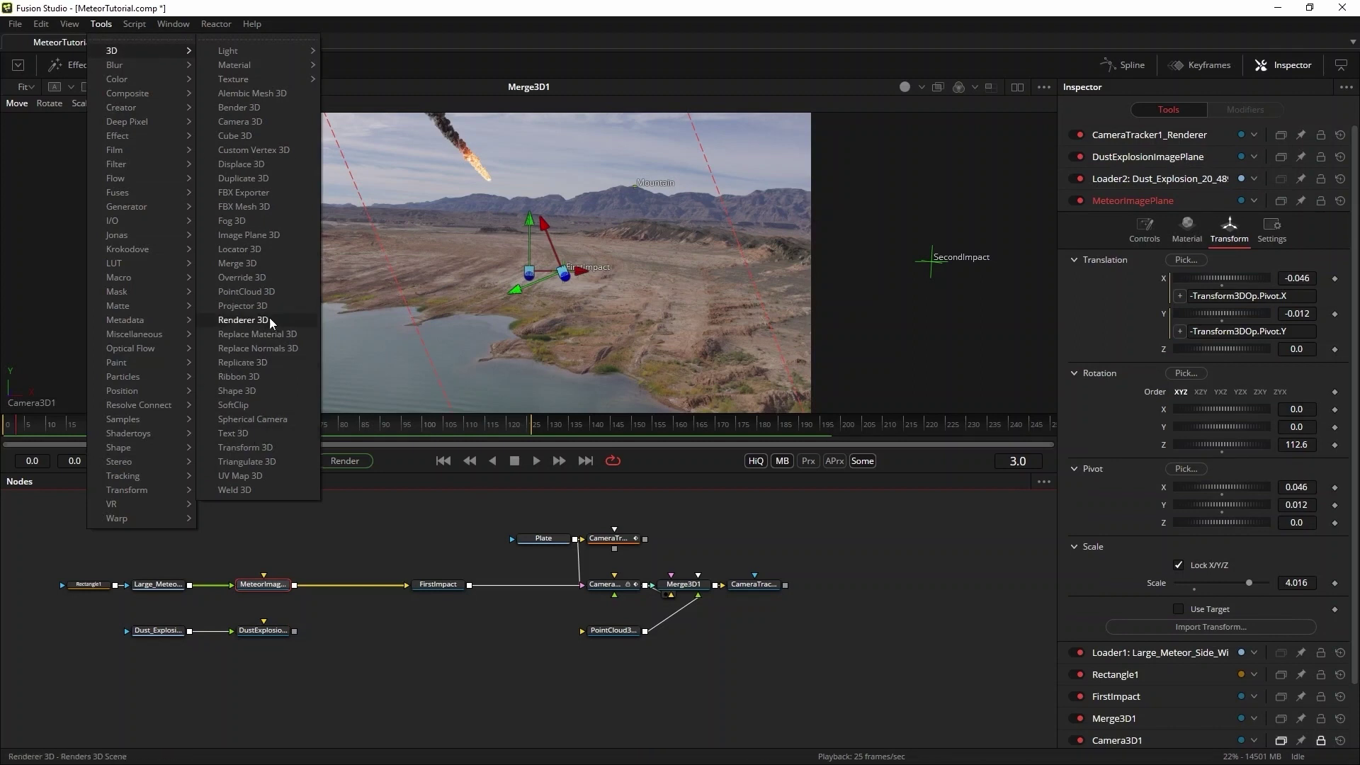
{"action": "left_click", "coordinate": [263, 263]}
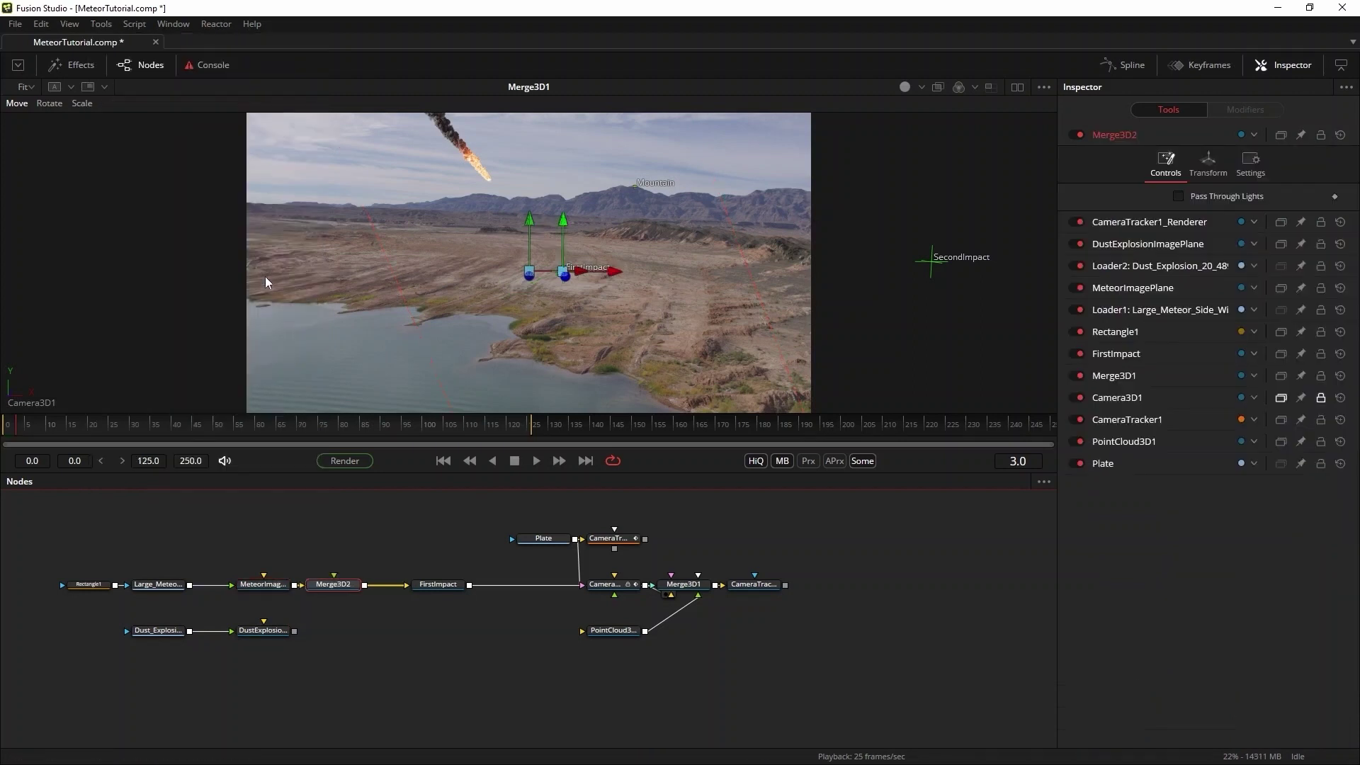
{"action": "key", "text": "F2"}
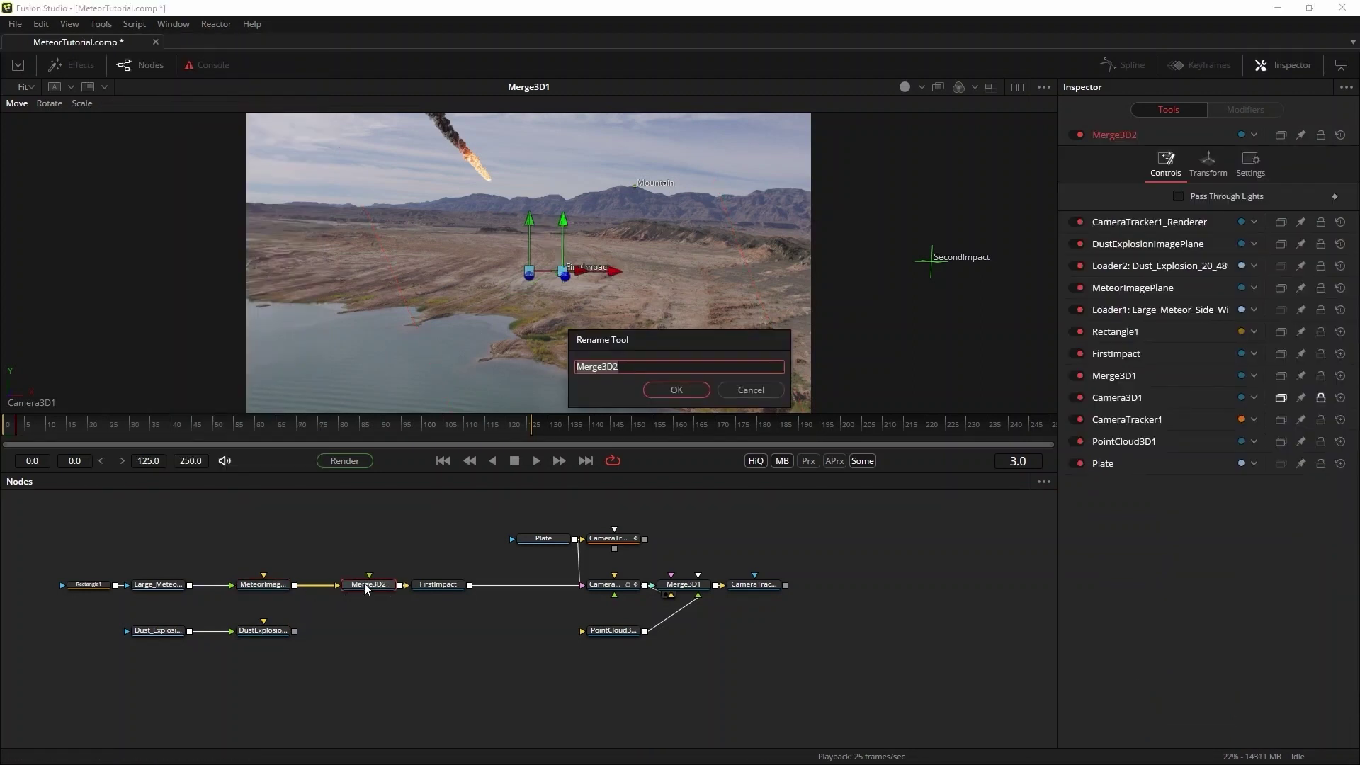
{"action": "type", "text": "FirstExplosion"}
{"action": "key", "text": "Return"}
- Connect DustExplosionImagePlane to the FirstExplosion merge and check the combined impact around frame 61
{"action": "left_click_drag", "start_coordinate": [457, 582], "coordinate": [491, 583]}
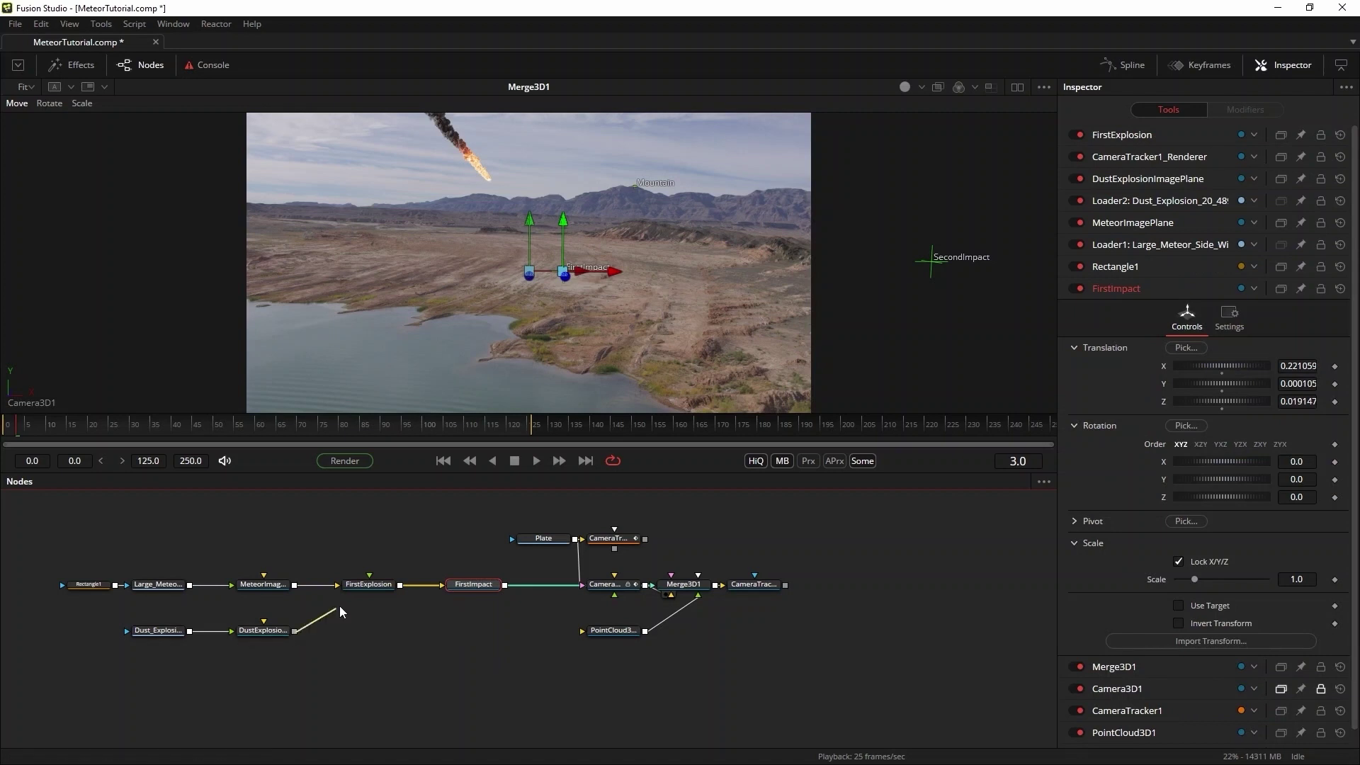
{"action": "left_click_drag", "start_coordinate": [293, 630], "coordinate": [369, 595]}
{"action": "left_click", "coordinate": [391, 585]}
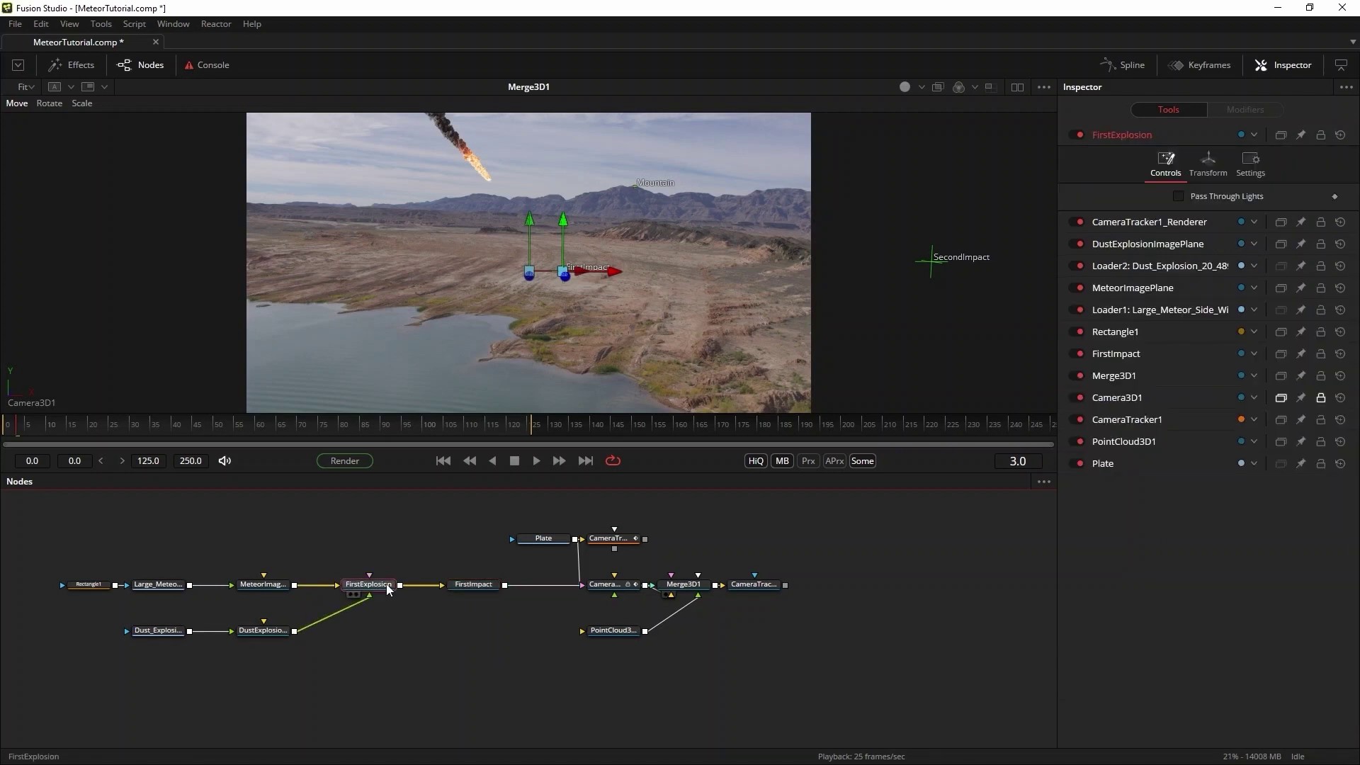
{"action": "left_click_drag", "start_coordinate": [347, 429], "coordinate": [260, 425]}
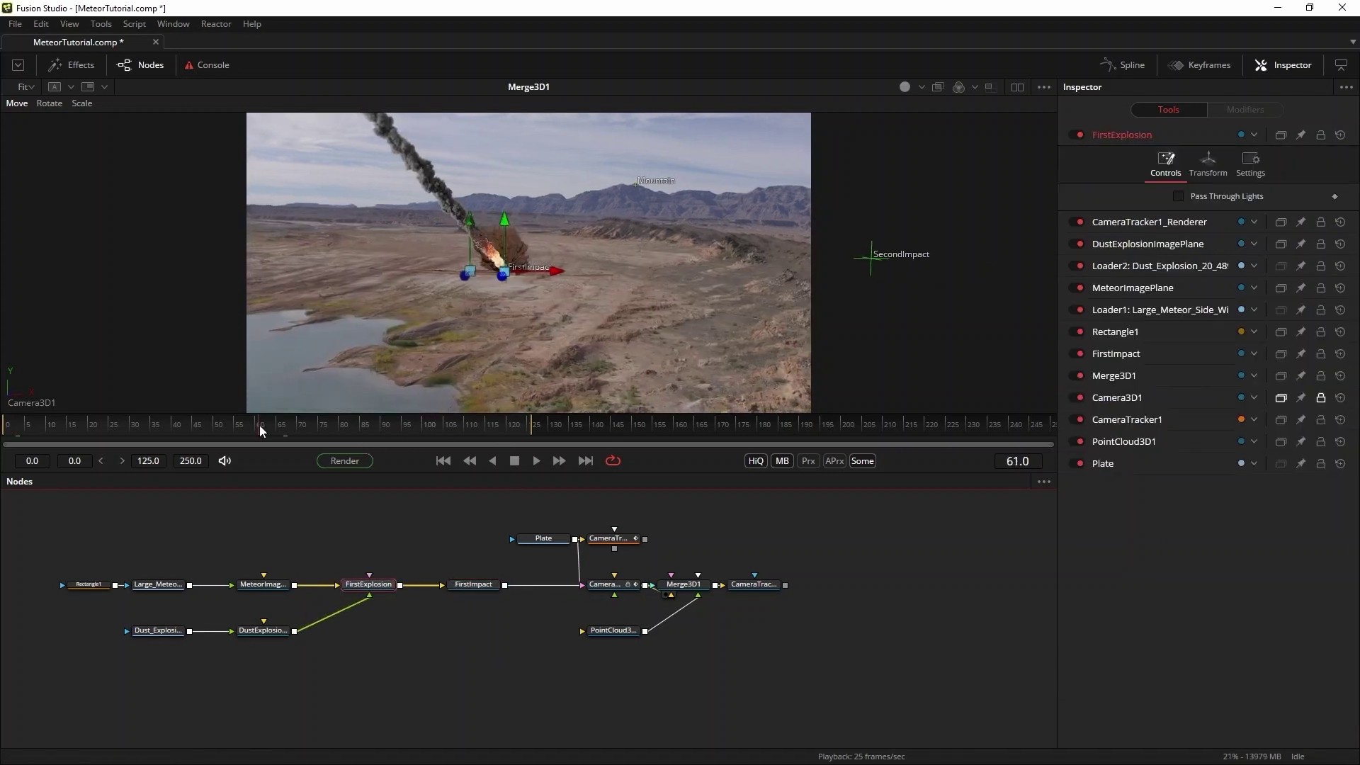
- Set the Z translation of DustExplosionImagePlane to 0.03
{"action": "left_click", "coordinate": [274, 630]}
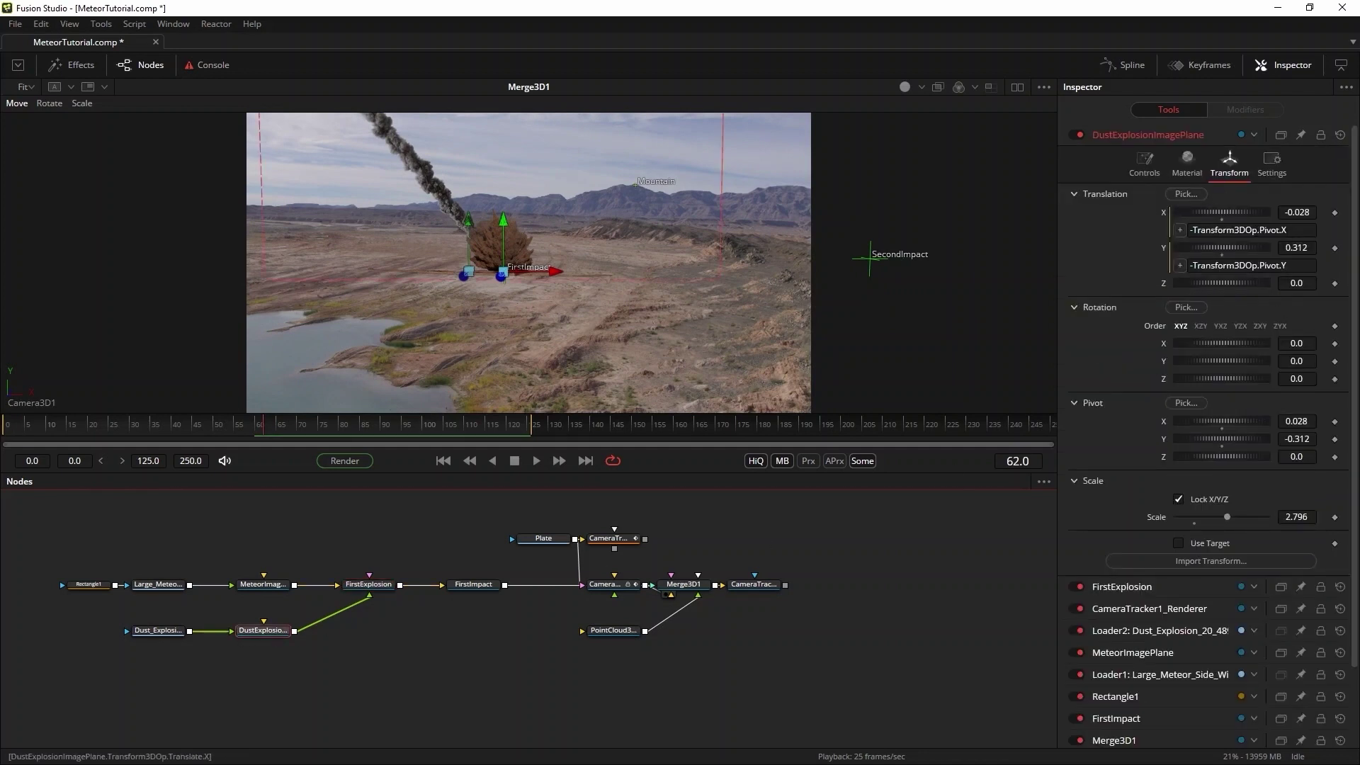
{"action": "mouse_move", "coordinate": [1302, 283]}
{"action": "left_mouse_down"}
{"action": "mouse_move", "coordinate": [1281, 283]}
{"action": "mouse_move", "coordinate": [1310, 293]}
{"action": "left_mouse_up"}
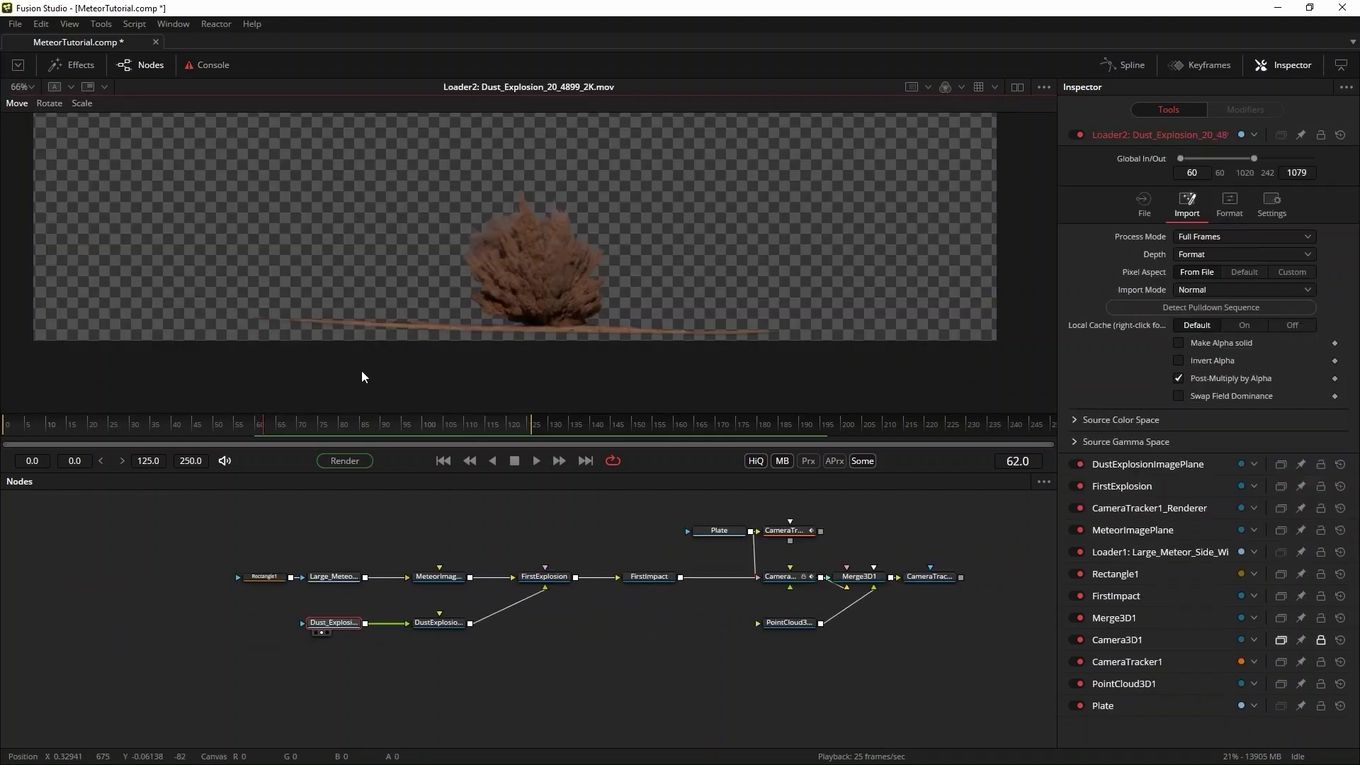
- Add a Polygon mask and connect it to the Dust_Explosion loader
{"action": "left_click", "coordinate": [100, 23]}
{"action": "mouse_move", "coordinate": [167, 304]}
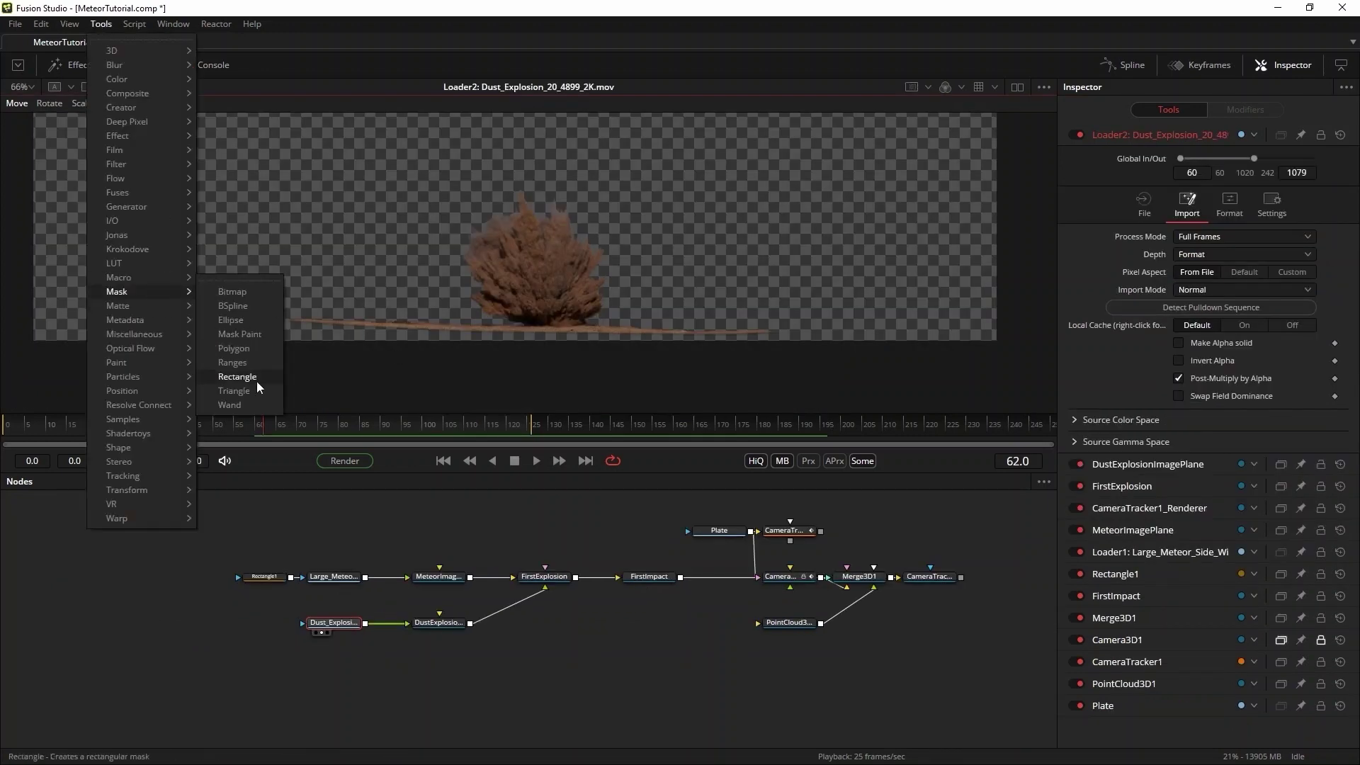
{"action": "left_click", "coordinate": [252, 368]}
{"action": "left_click_drag", "start_coordinate": [246, 618], "coordinate": [224, 625]}
- Draw a closed polygon mask around the lower part of the dust explosion footage, extending past the frame's sides and lower edge
{"action": "left_click", "coordinate": [87, 358]}
{"action": "left_click", "coordinate": [37, 290]}
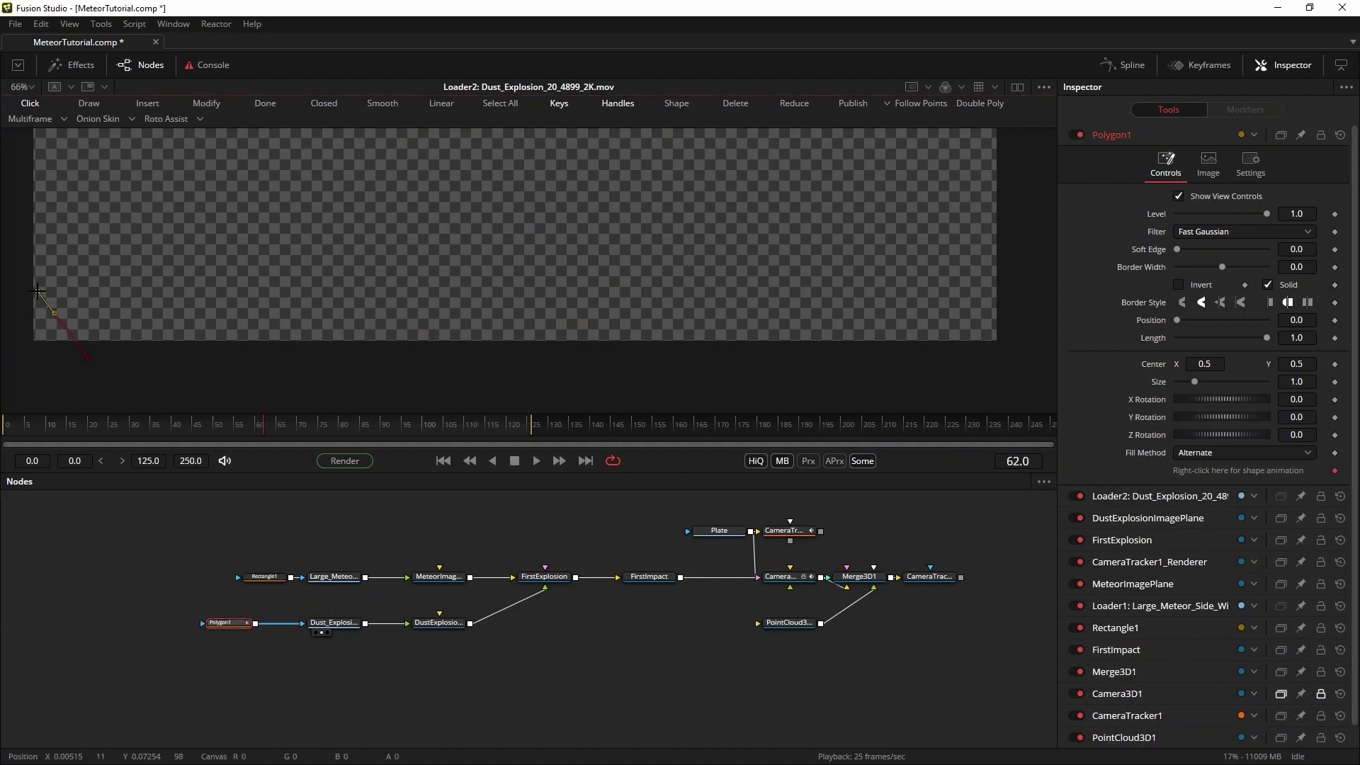
{"action": "left_click", "coordinate": [86, 231]}
{"action": "left_click", "coordinate": [501, 231]}
{"action": "left_click", "coordinate": [702, 293]}
{"action": "left_click", "coordinate": [972, 283]}
{"action": "left_click", "coordinate": [1032, 366]}
{"action": "left_click_drag", "start_coordinate": [696, 400], "coordinate": [68, 358]}
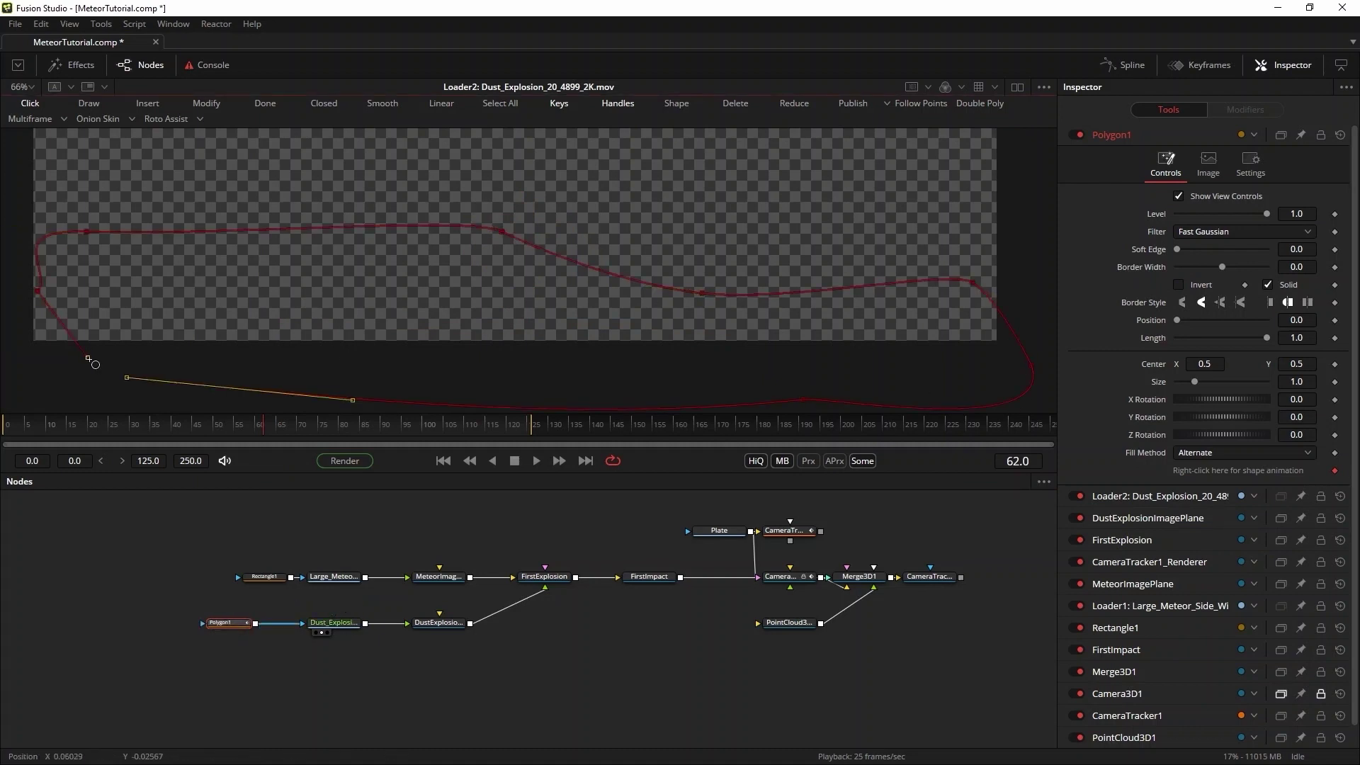
{"action": "left_click", "coordinate": [88, 357]}
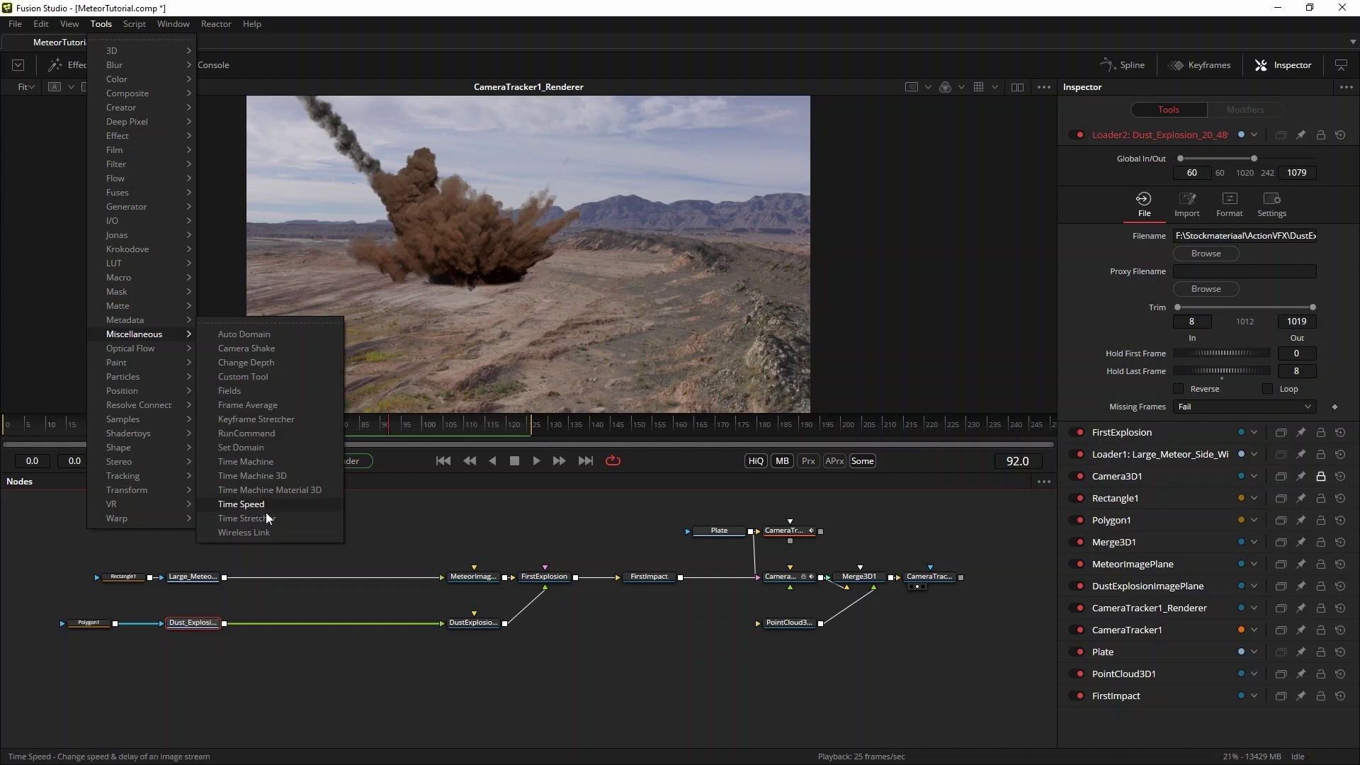
- Insert a Time Speed node after the Dust_Explosion loader and set its speed to 0.5
{"action": "left_click", "coordinate": [266, 509]}
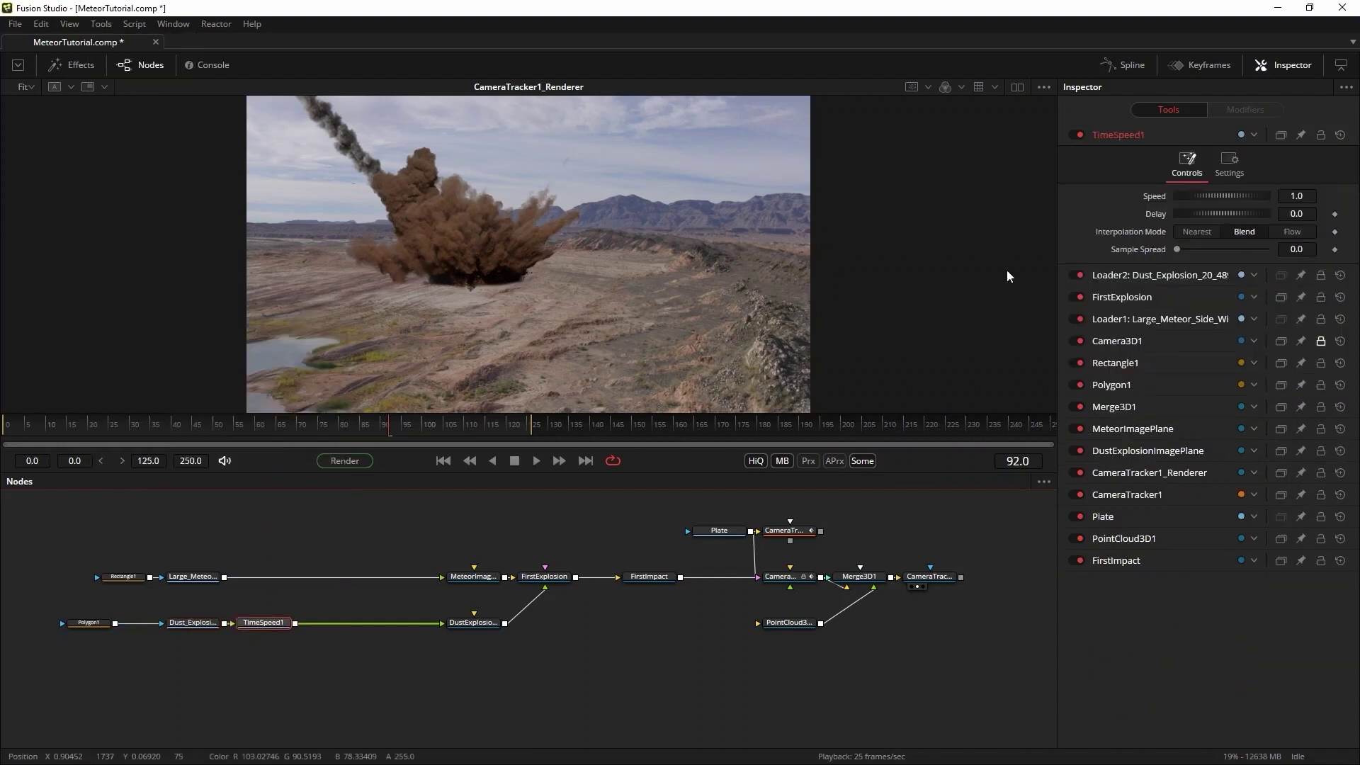
{"action": "left_click", "coordinate": [1296, 195]}
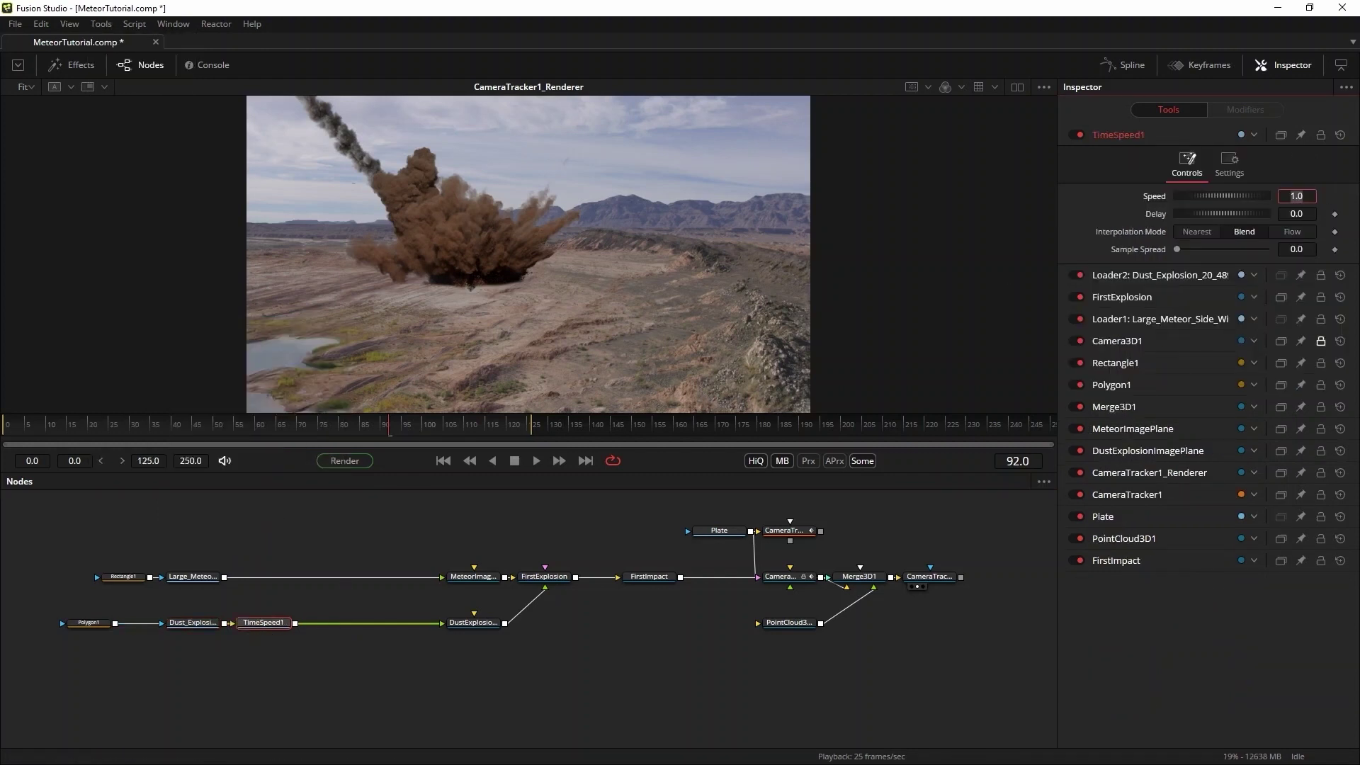
{"action": "key", "text": "Return"}
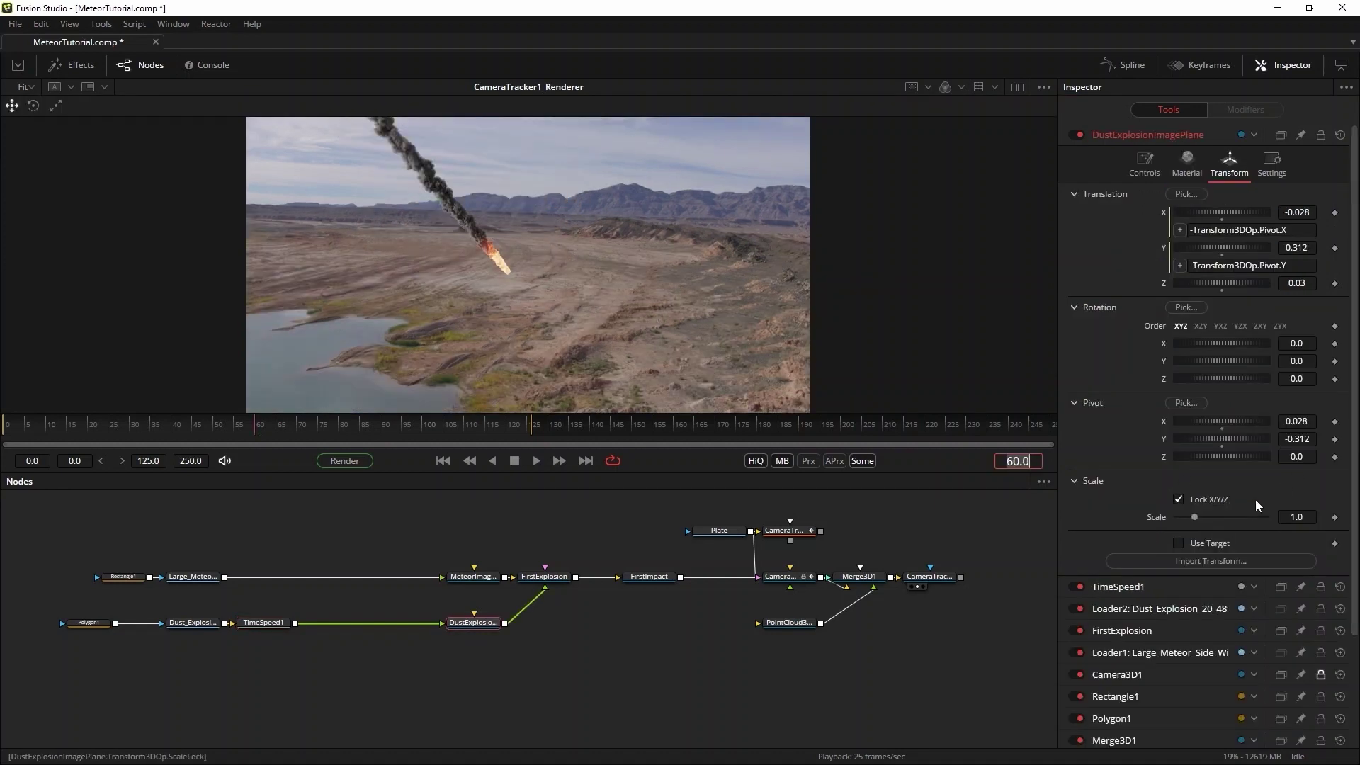
- Animate the scale of DustExplosionImagePlane from 1.0 at frame 60 to 2.0 at frame 250
{"action": "right_click", "coordinate": [1244, 517]}
{"action": "left_click", "coordinate": [1274, 526]}
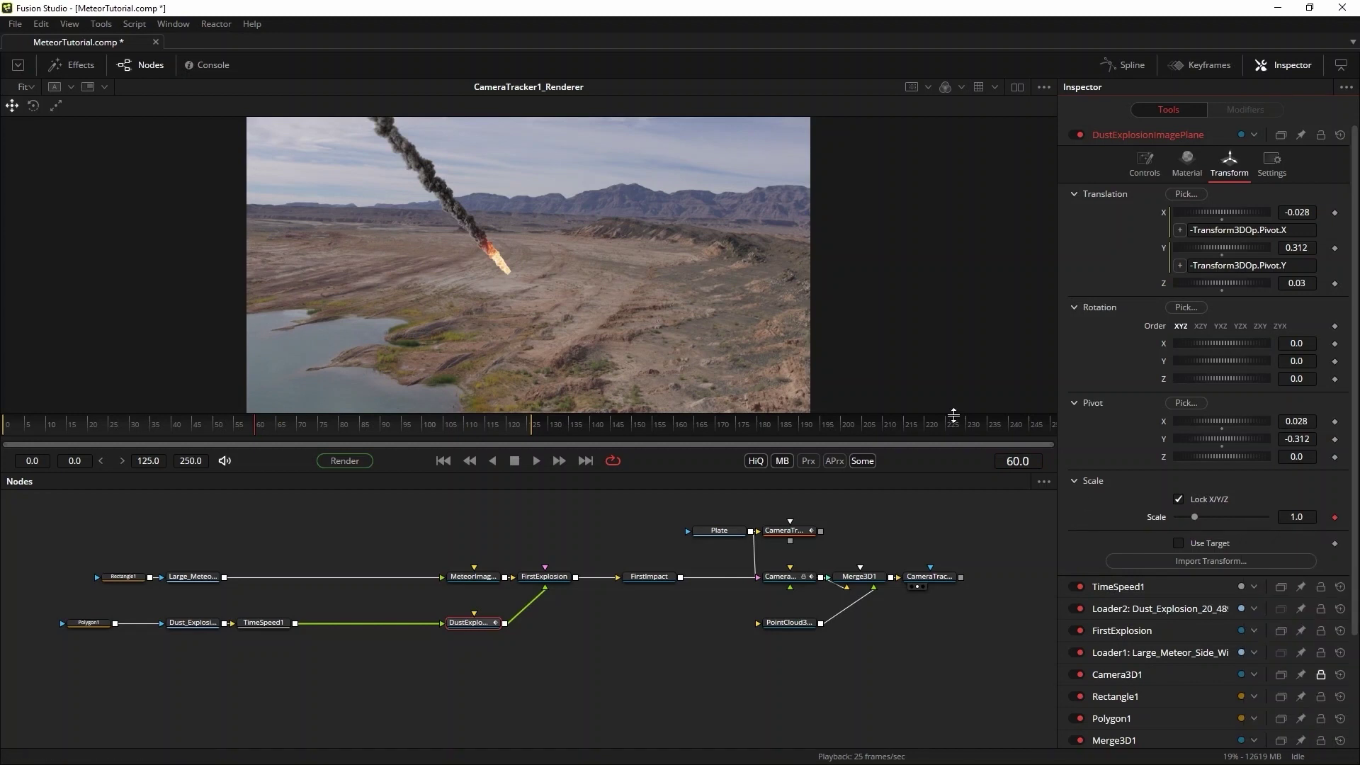
{"action": "key", "text": "End"}
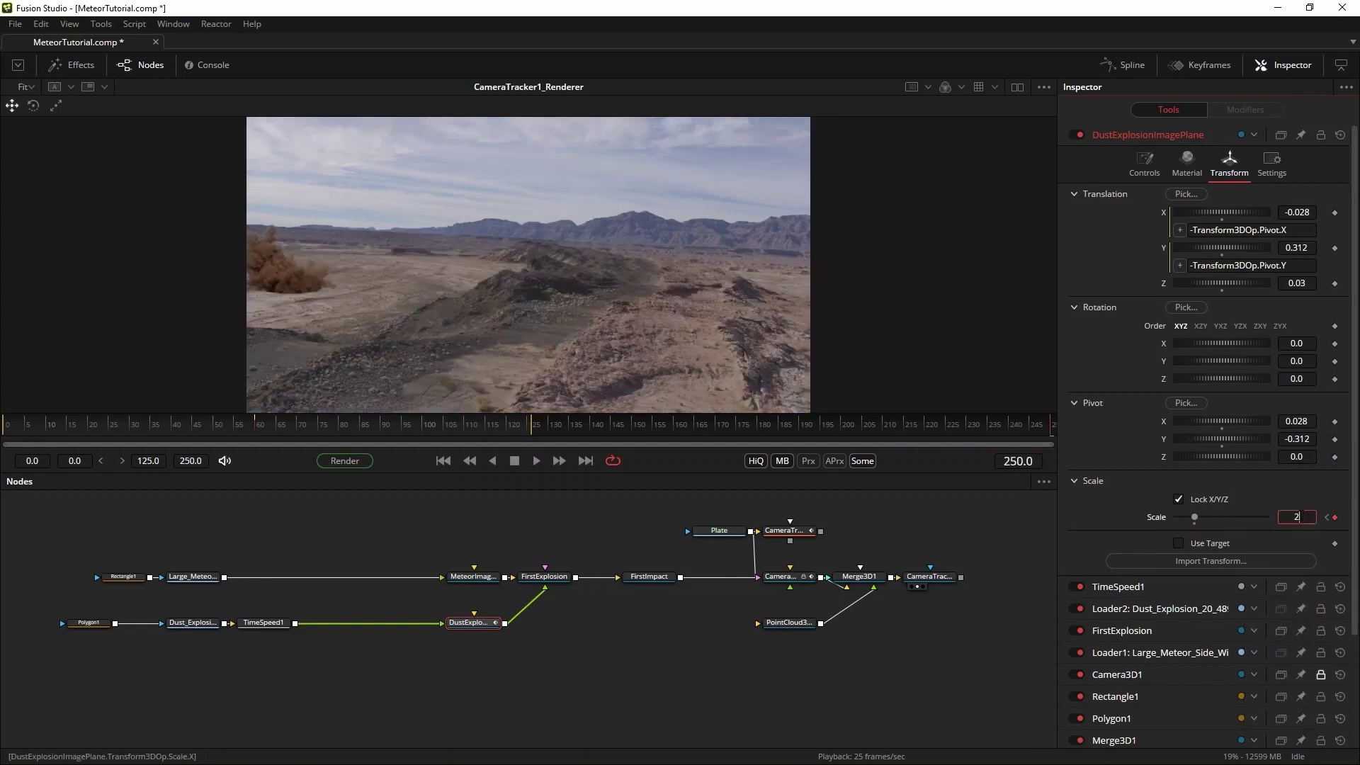
{"action": "type", "text": "2"}
{"action": "key", "text": "Return"}
- Smooth the scale spline of DustExplosionImagePlane and bend the curve upward for faster growth at the start
{"action": "left_click", "coordinate": [1124, 65]}
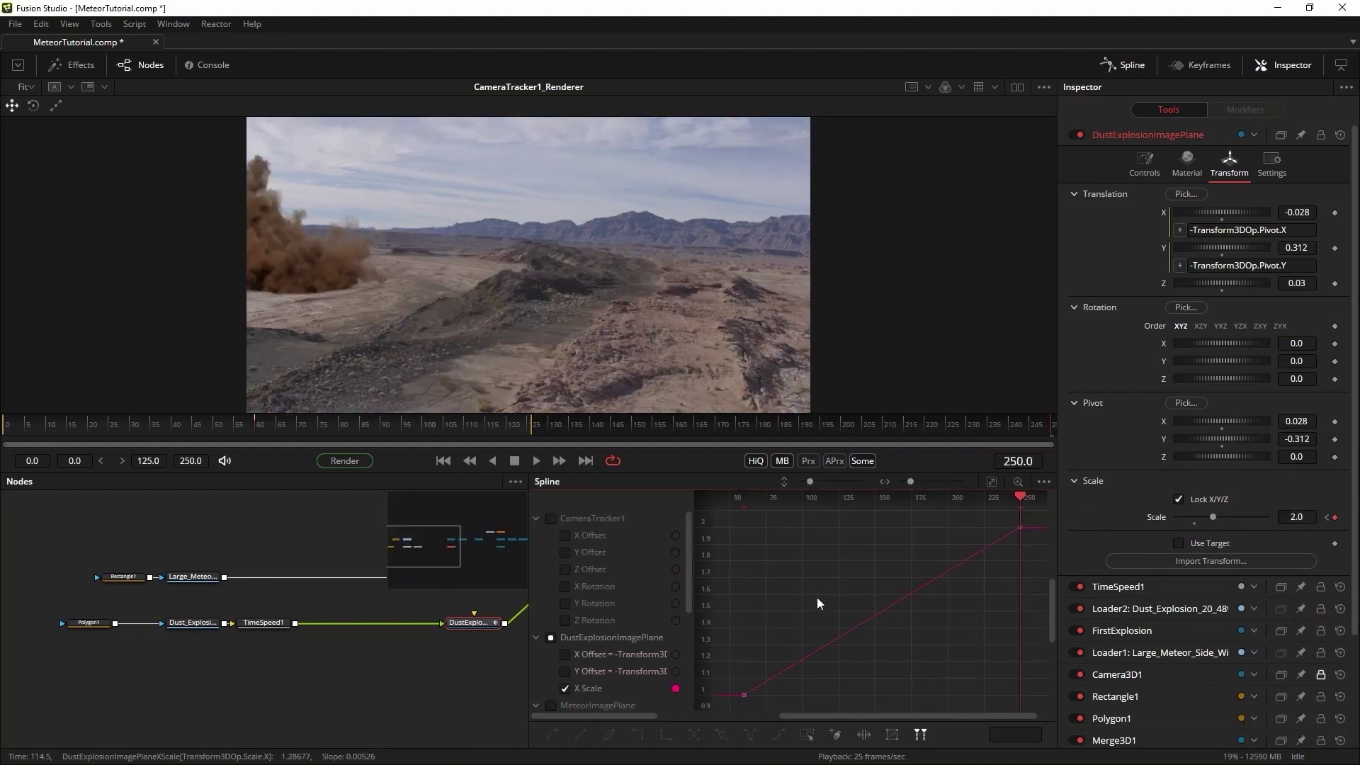
{"action": "left_click_drag", "start_coordinate": [728, 704], "coordinate": [1027, 518]}
{"action": "key", "text": "shift+s"}
{"action": "left_click_drag", "start_coordinate": [937, 642], "coordinate": [1027, 517]}
{"action": "left_click_drag", "start_coordinate": [734, 581], "coordinate": [808, 607]}
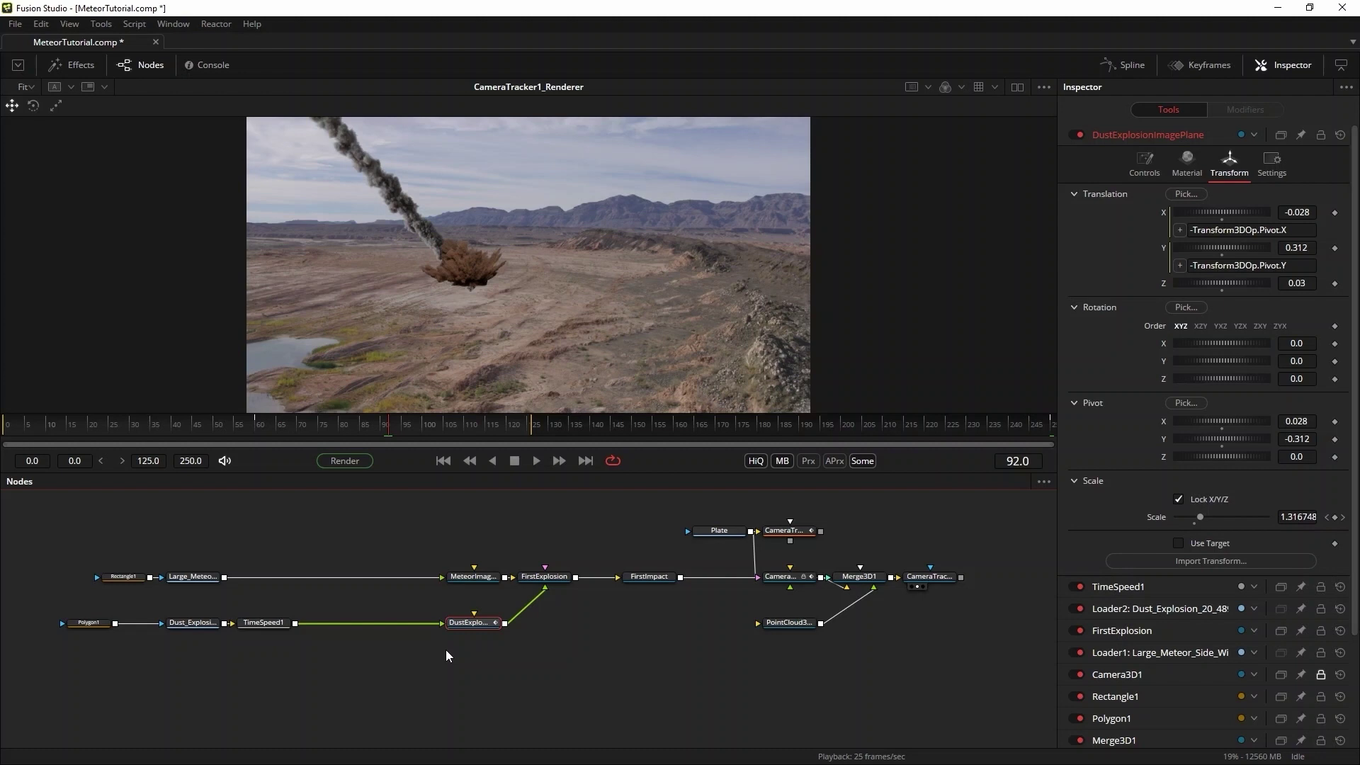
- Insert a Brightness/Contrast node between the Dust_Explosion loader and TimeSpeed1, with saturation 0.228 and Pre-Divide / Post-Multiply enabled
{"action": "left_click", "coordinate": [108, 25]}
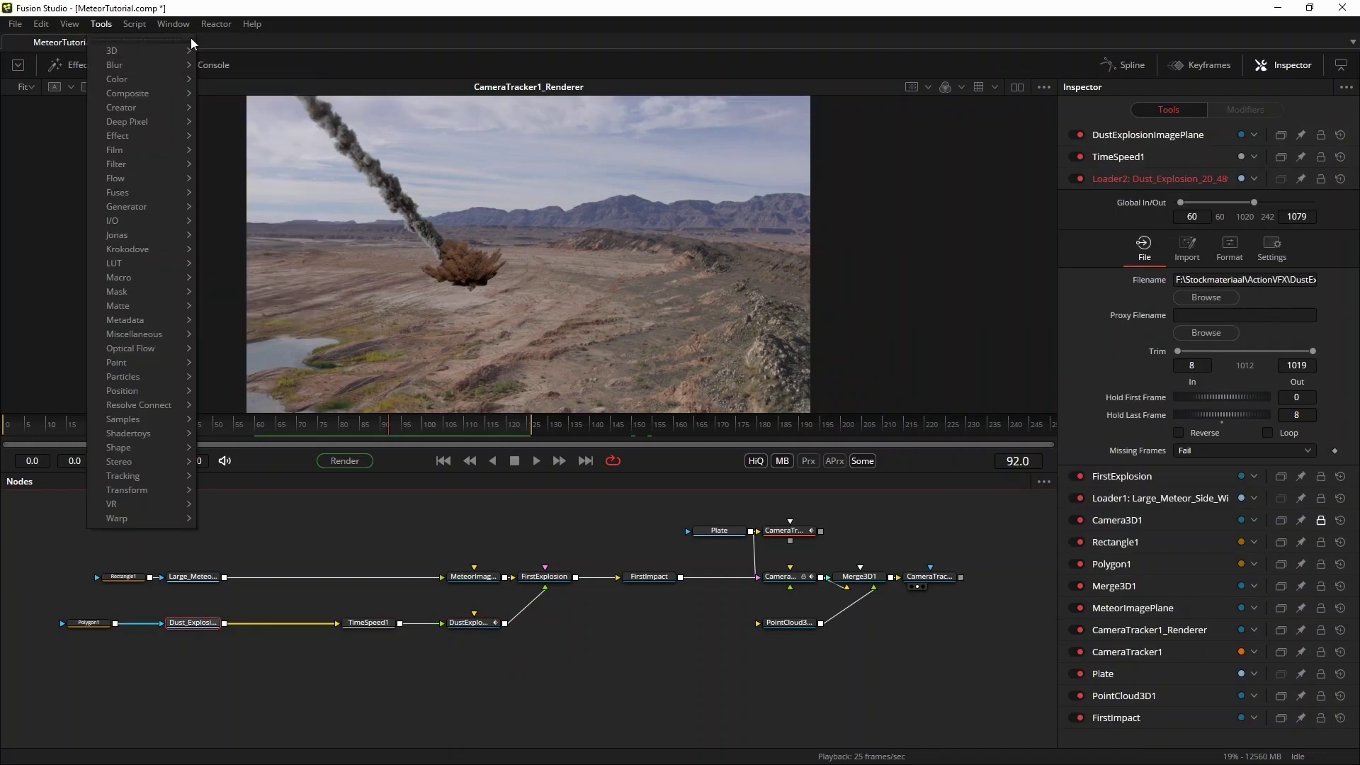
{"action": "mouse_move", "coordinate": [136, 79]}
{"action": "left_click", "coordinate": [220, 93]}
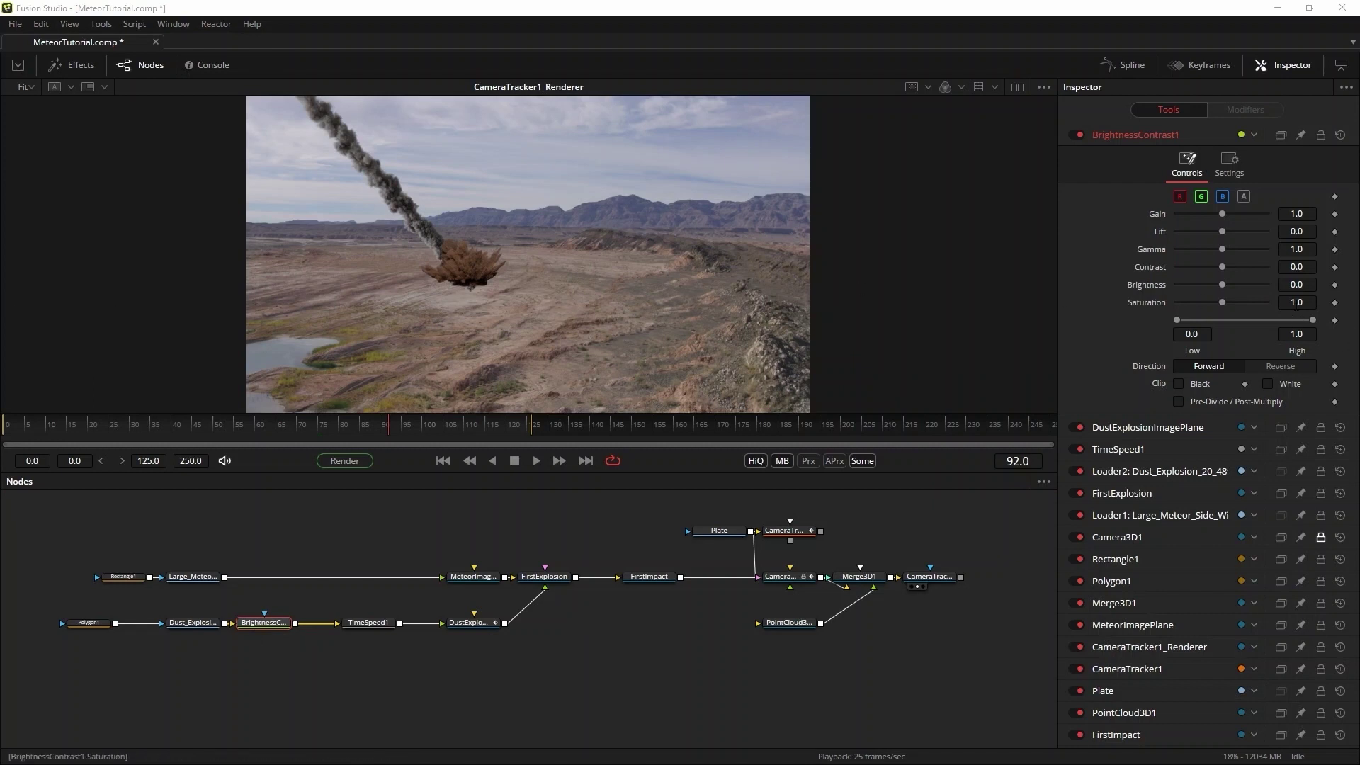
{"action": "left_click", "coordinate": [1296, 304]}
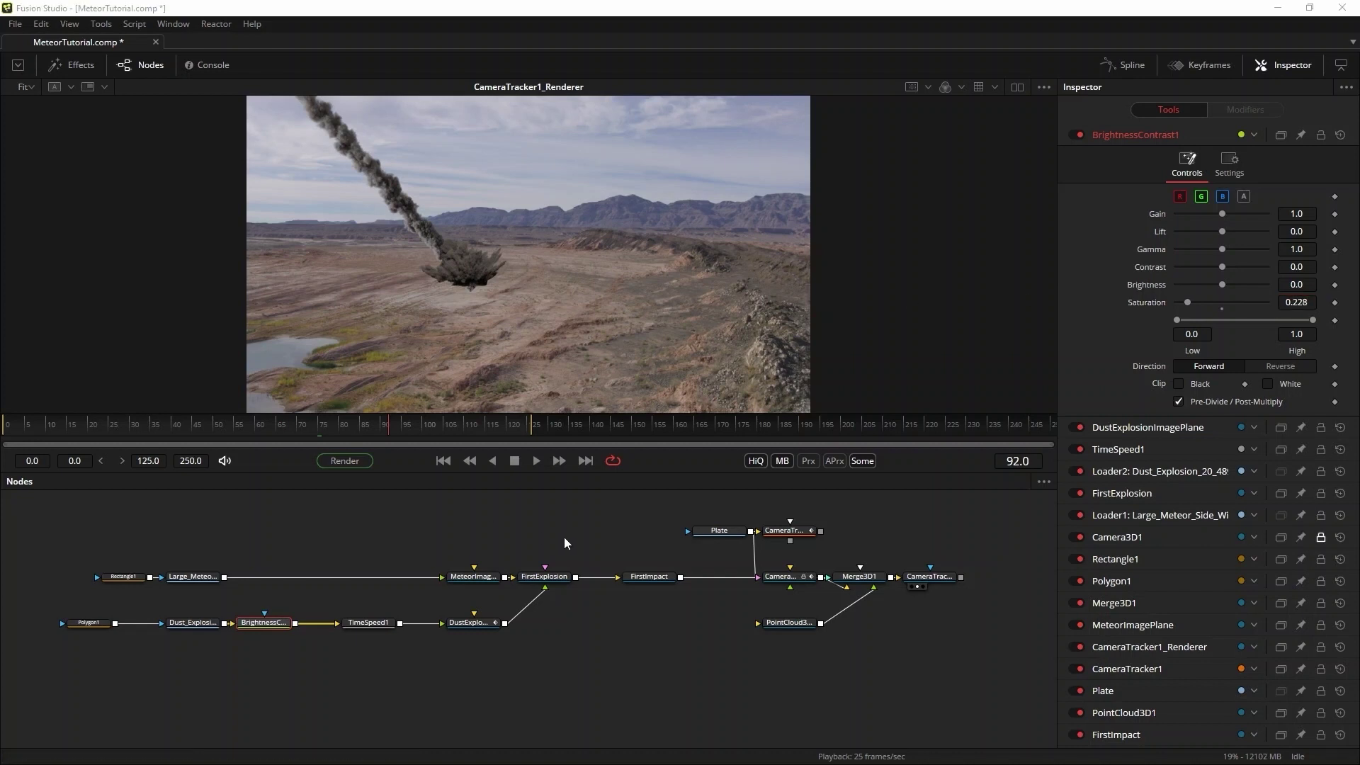
- Add the DebrisFirstImpact image plane after Transform1, connect it to FirstExplosion, and adjust its pivot and scale at the impact point
{"action": "scroll", "coordinate": [483, 270], "scroll_direction": "up", "scroll_amount": 3}
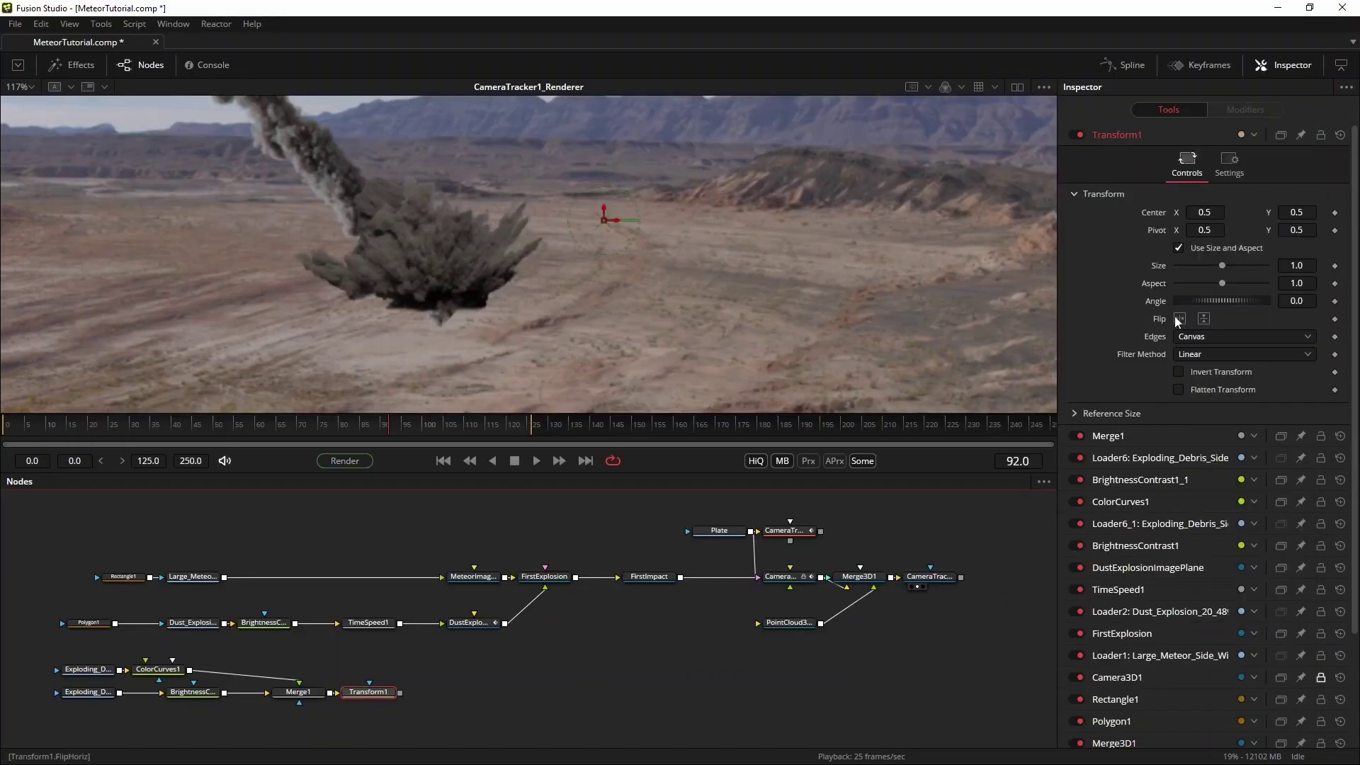
{"action": "left_click_drag", "start_coordinate": [449, 623], "coordinate": [468, 692], "text": "ctrl"}
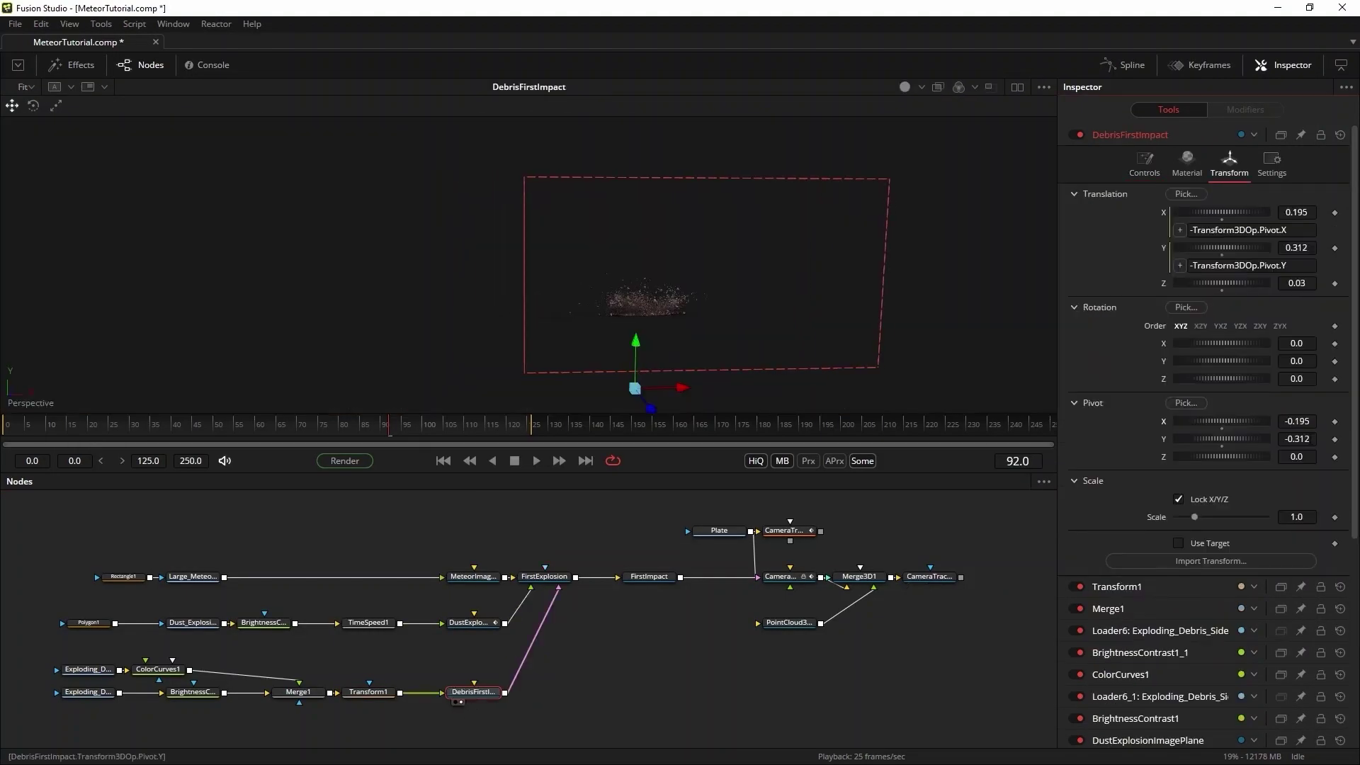
{"action": "mouse_move", "coordinate": [1313, 439]}
{"action": "left_mouse_down"}
{"action": "mouse_move", "coordinate": [1330, 440]}
{"action": "mouse_move", "coordinate": [1304, 422]}
{"action": "left_mouse_up"}
{"action": "left_click", "coordinate": [531, 587]}
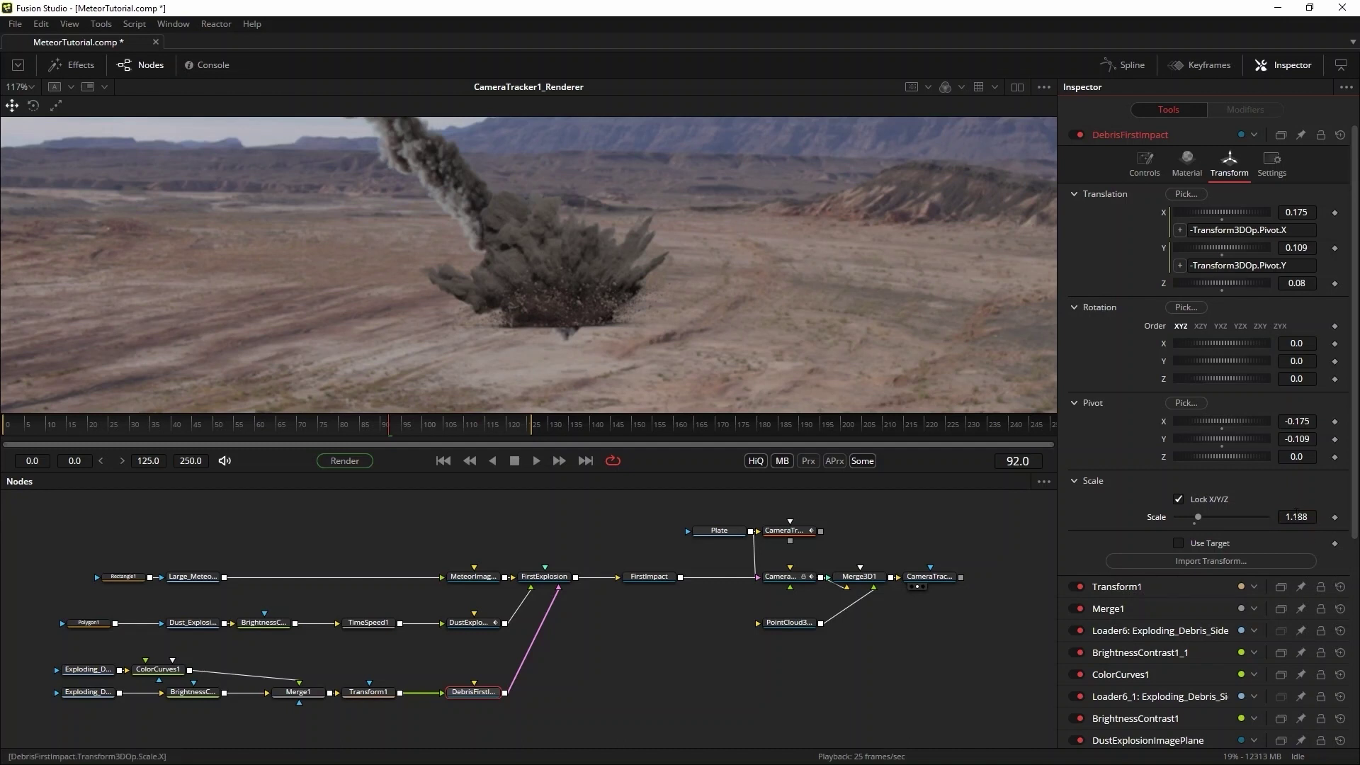
{"action": "left_click_drag", "start_coordinate": [1296, 515], "coordinate": [1304, 515]}
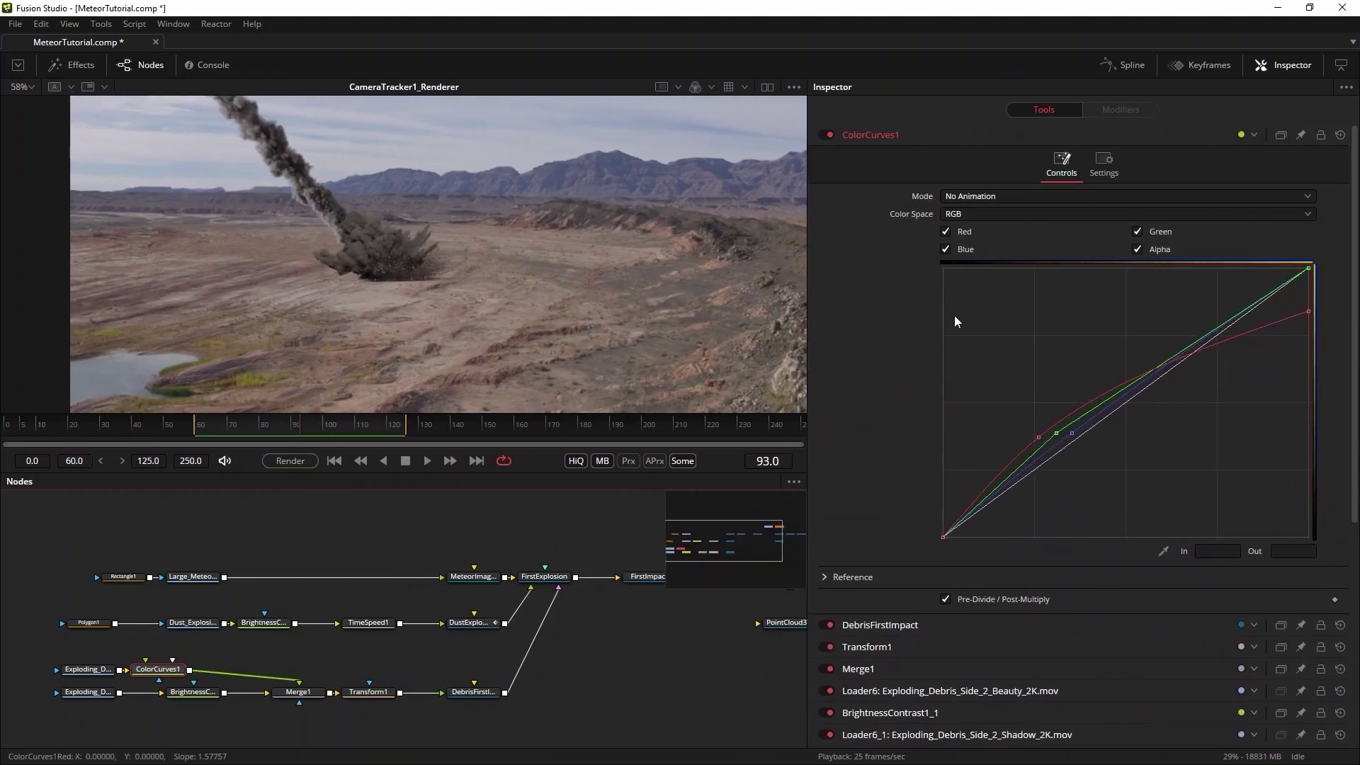
- Isolate the red curve in ColorCurves1 and adjust the colour of the debris
{"action": "left_click", "coordinate": [1139, 247]}
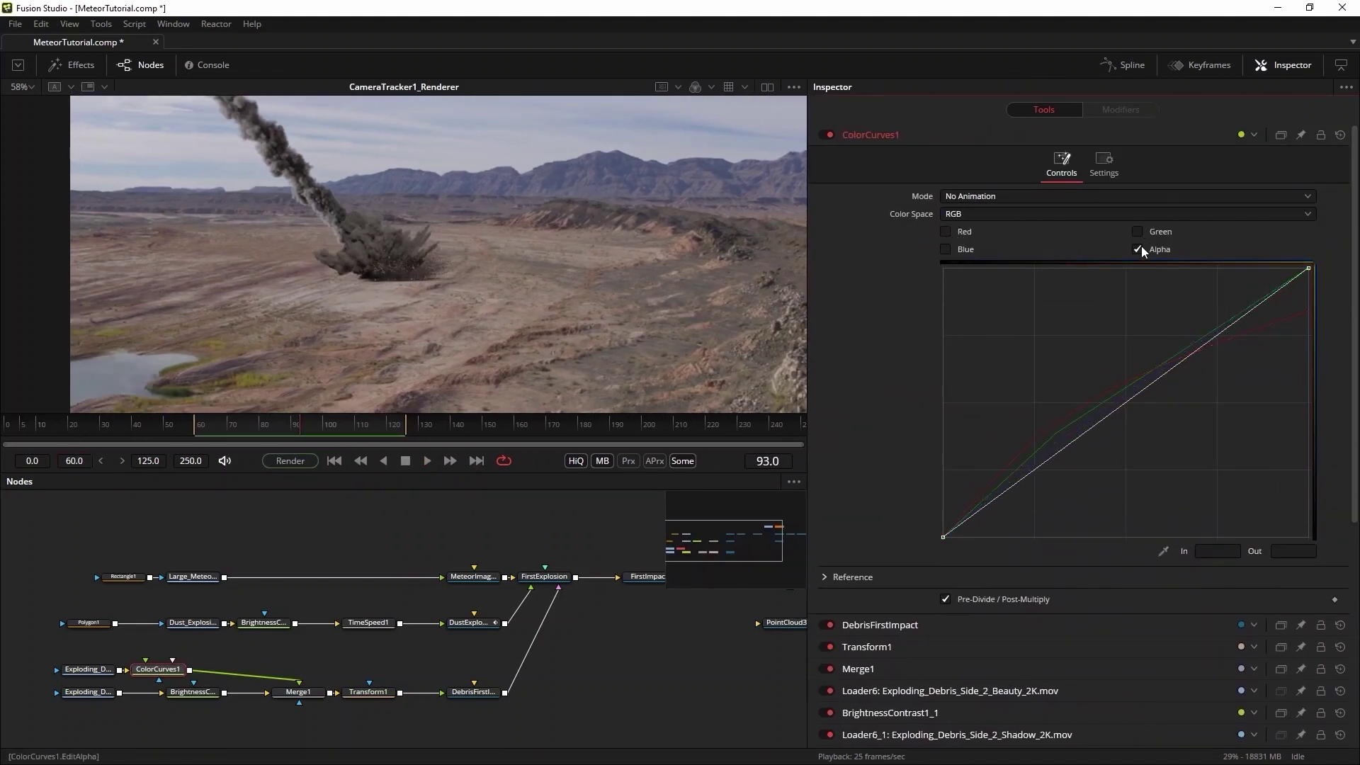
{"action": "left_click", "coordinate": [945, 231]}
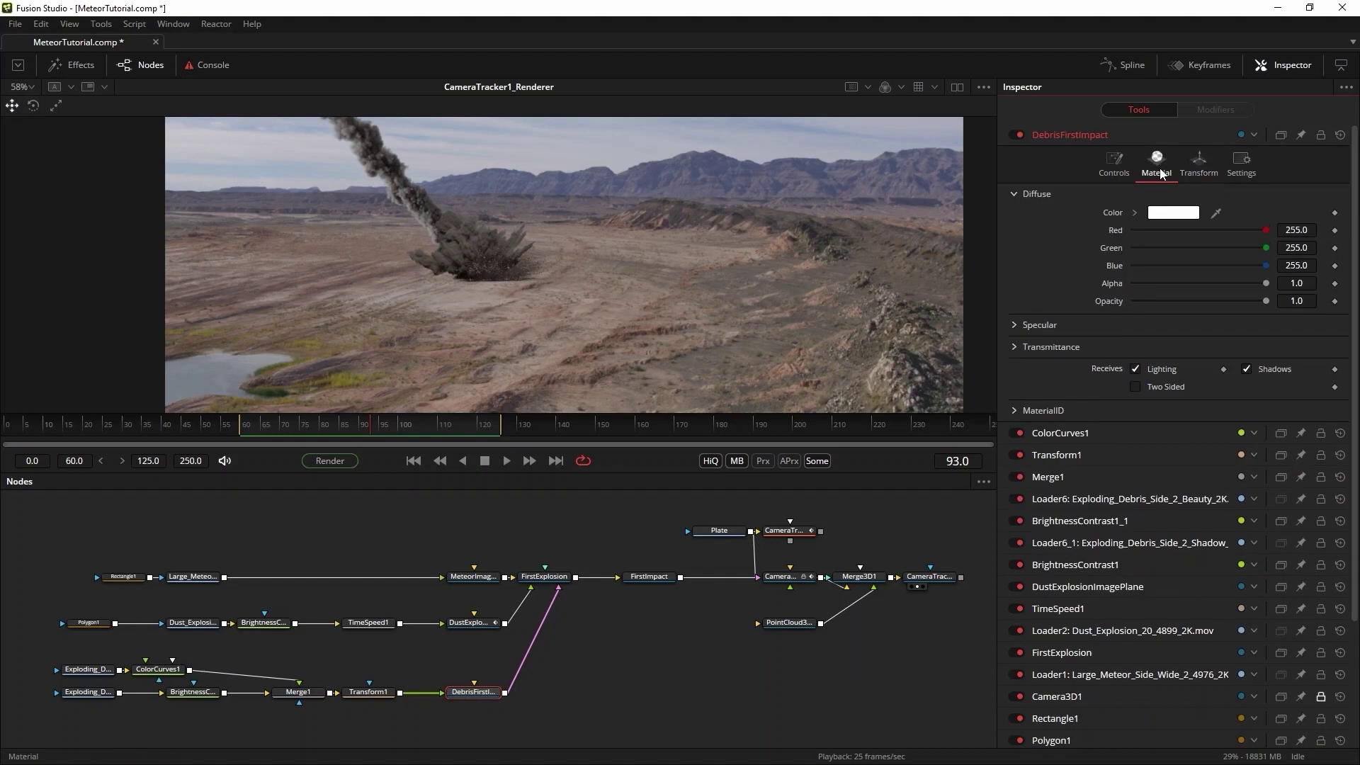
{"action": "left_click_drag", "start_coordinate": [1264, 304], "coordinate": [1237, 302]}
{"action": "left_click", "coordinate": [1300, 303]}
{"action": "type", "text": "0"}
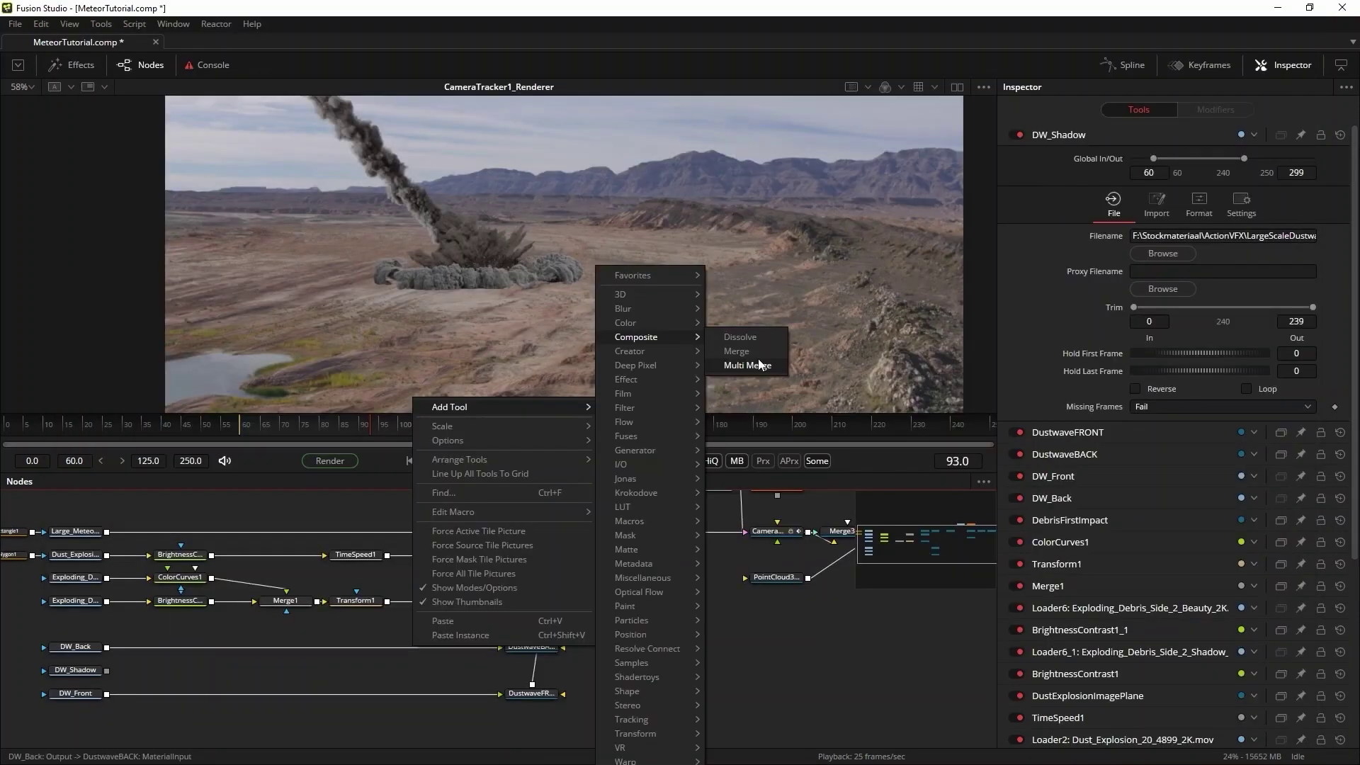
- Load the Dust_Wave_2 clips and merge DW_Back over DW_Shadow
{"action": "left_click", "coordinate": [751, 360]}
{"action": "left_click_drag", "start_coordinate": [436, 646], "coordinate": [442, 678]}
{"action": "key", "text": "ctrl+t"}
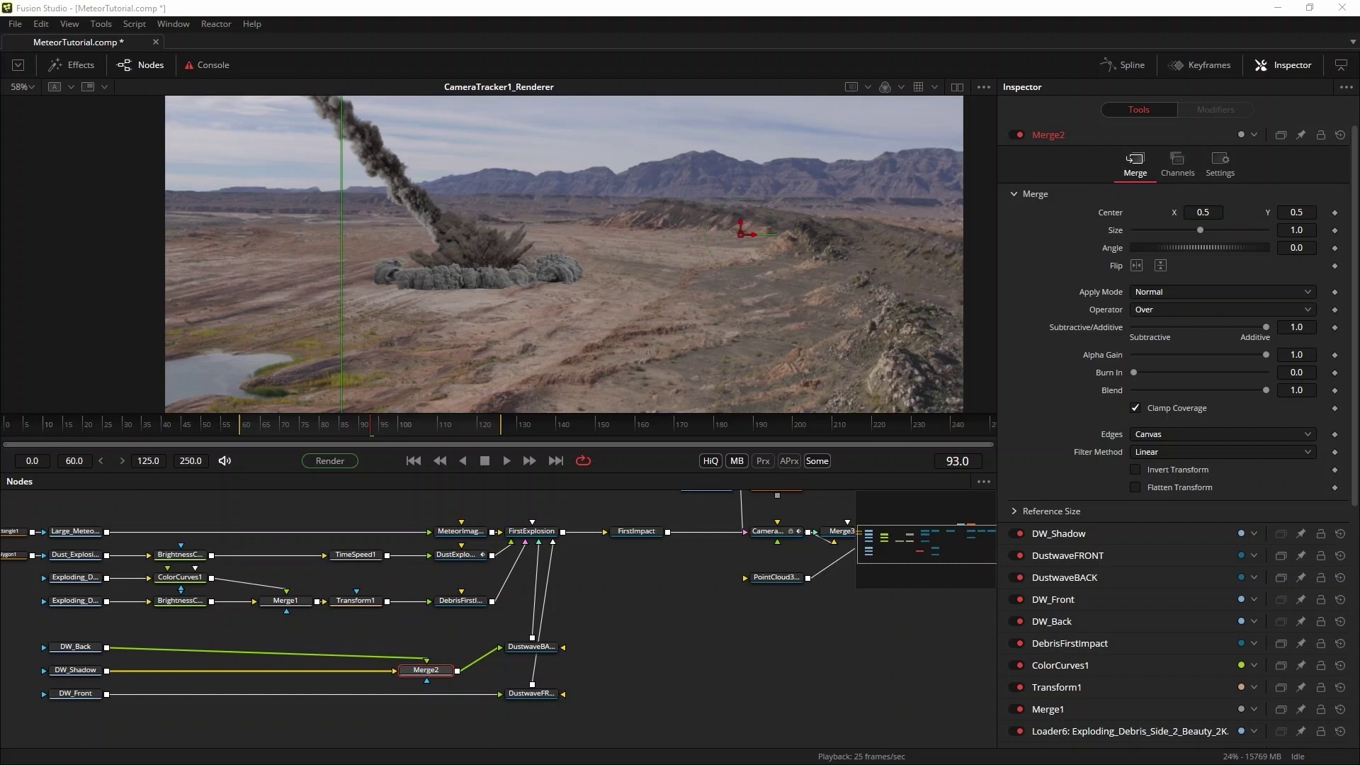
- Paste a copy of the merge, name it Merge3, and place it between DW_Front and DustwaveFRONT
{"action": "key", "text": "ctrl+v"}
{"action": "key", "text": "F2"}
{"action": "type", "text": "Merge3"}
{"action": "key", "text": "Return"}
{"action": "left_click_drag", "start_coordinate": [96, 714], "coordinate": [538, 689]}
{"action": "left_click_drag", "start_coordinate": [538, 694], "coordinate": [538, 717]}
{"action": "left_click_drag", "start_coordinate": [591, 472], "coordinate": [591, 422]}
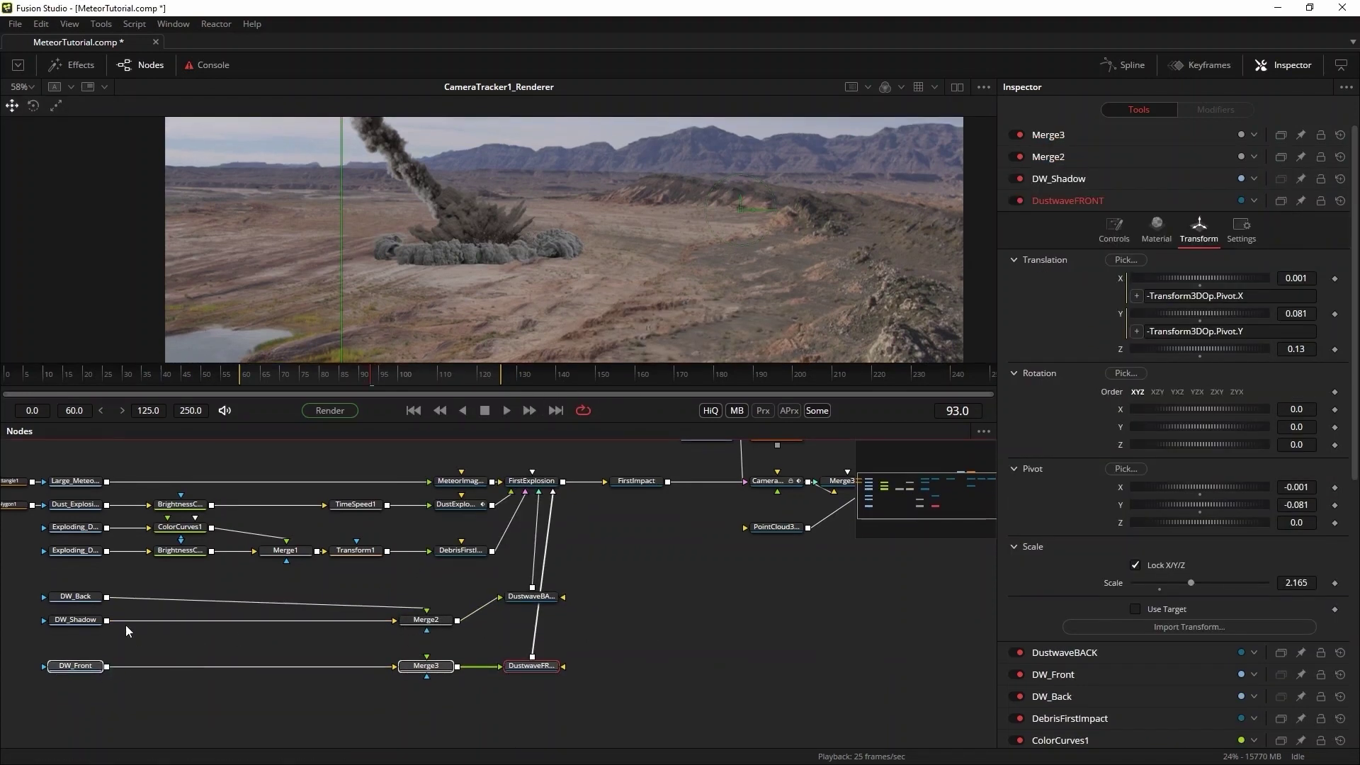
- Connect DW_Shadow to Merge3 as the background, with DW_Front as the foreground
{"action": "left_click_drag", "start_coordinate": [107, 620], "coordinate": [442, 664]}
{"action": "right_click", "coordinate": [357, 653]}
{"action": "left_click", "coordinate": [356, 677]}
{"action": "left_click", "coordinate": [426, 668]}
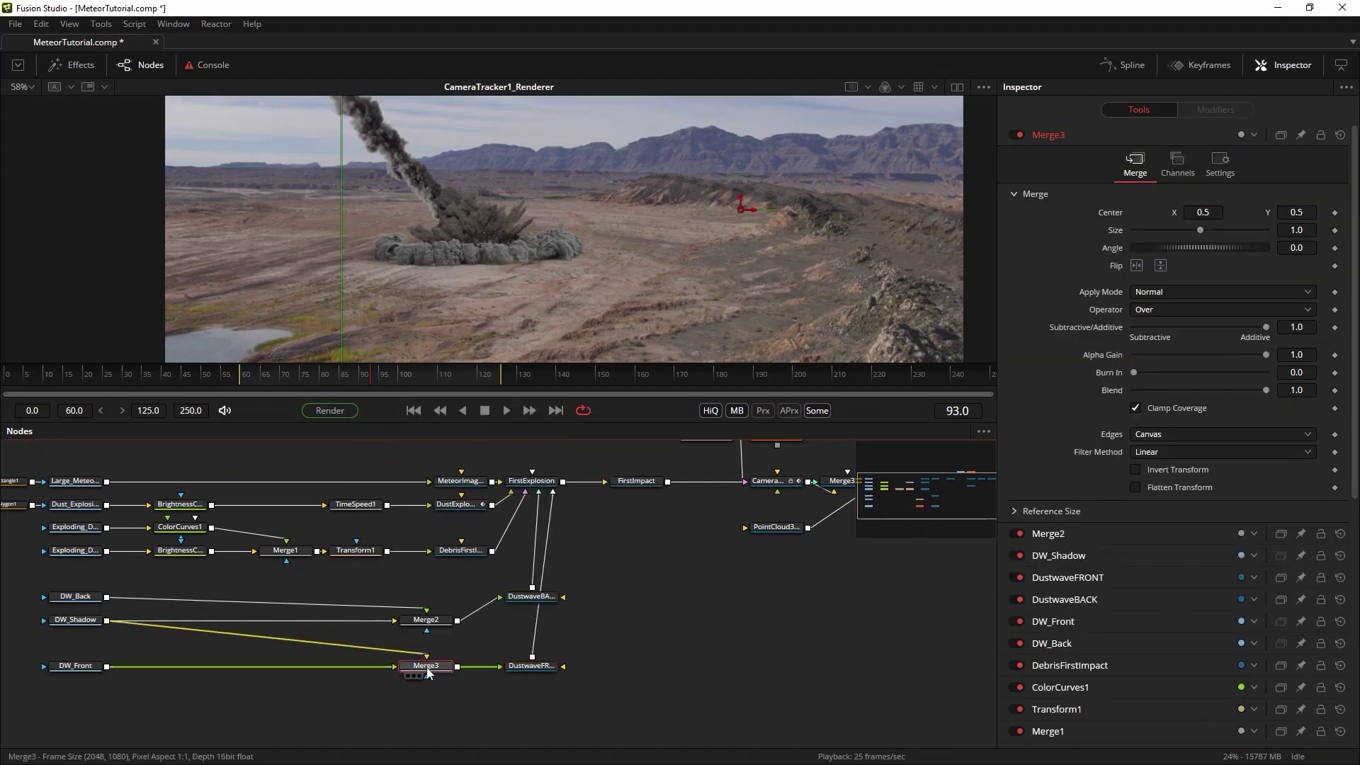
- Insert a Transform node between DW_Shadow and Merge3, shift its center X to 0.515209, and play back the comp
{"action": "right_click", "coordinate": [349, 646]}
{"action": "left_click", "coordinate": [612, 631]}
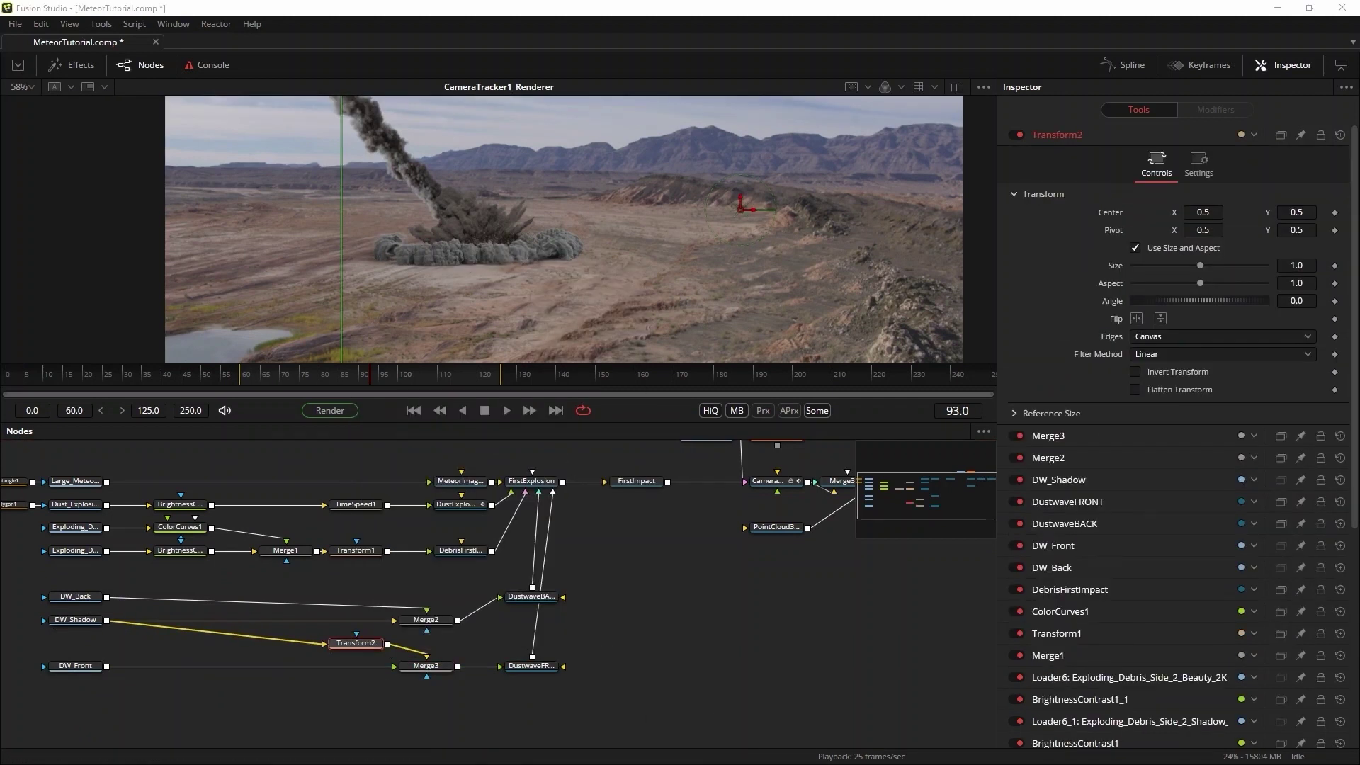
{"action": "right_click", "coordinate": [342, 646]}
{"action": "left_click", "coordinate": [397, 307]}
{"action": "left_click", "coordinate": [645, 598]}
{"action": "left_click", "coordinate": [507, 410]}
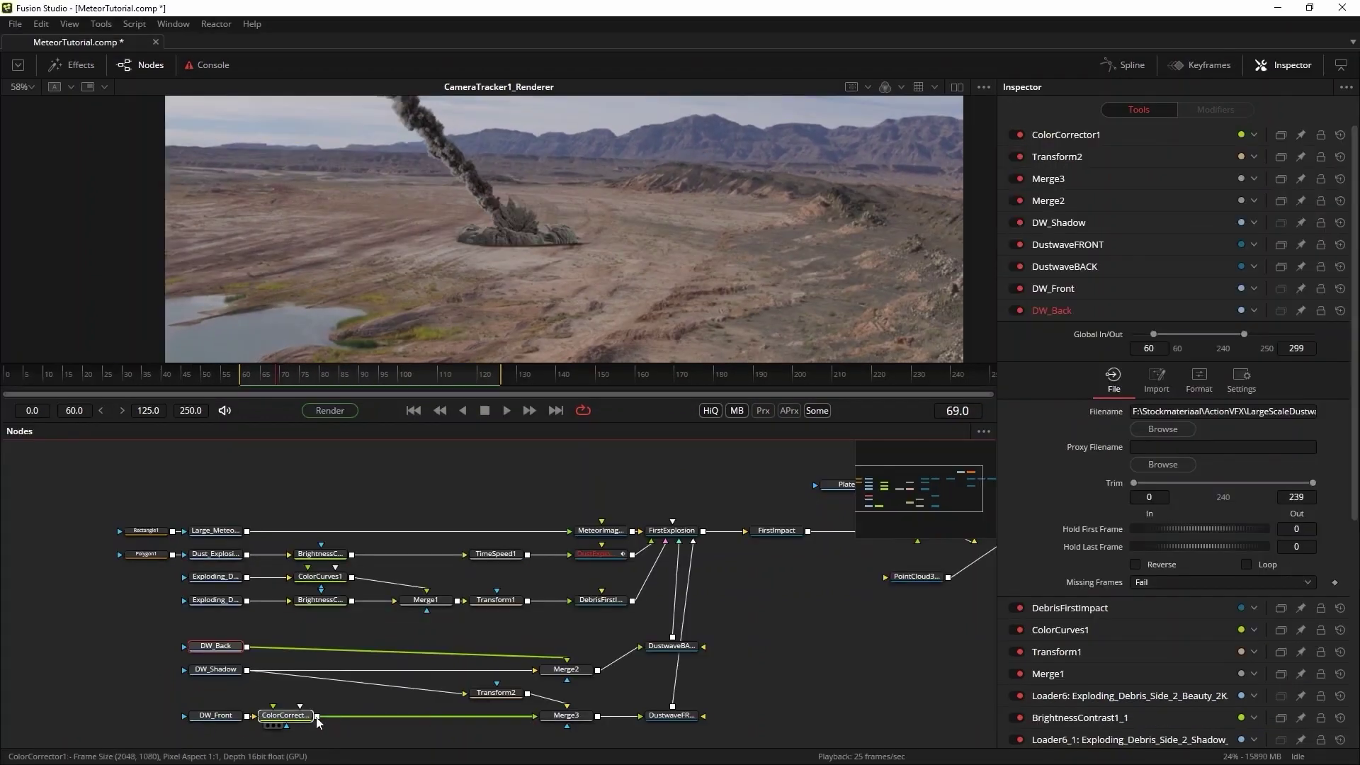
- Tint the shadows of ColorCorrector1 slightly red, with tint 0.034802 and strength 0.0198, and paste an instance of it after DW_Back
{"action": "left_click", "coordinate": [339, 716]}
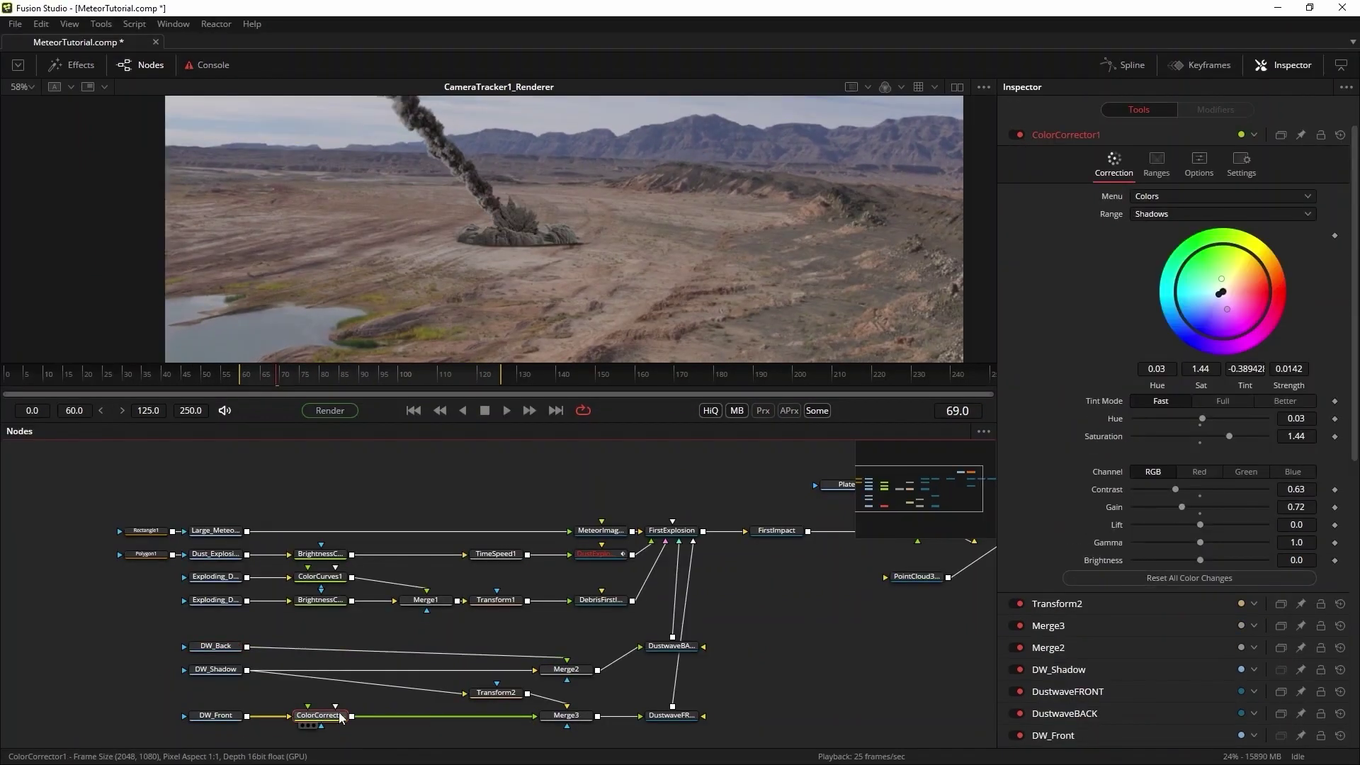
{"action": "scroll", "coordinate": [457, 223], "scroll_direction": "up", "scroll_amount": 3}
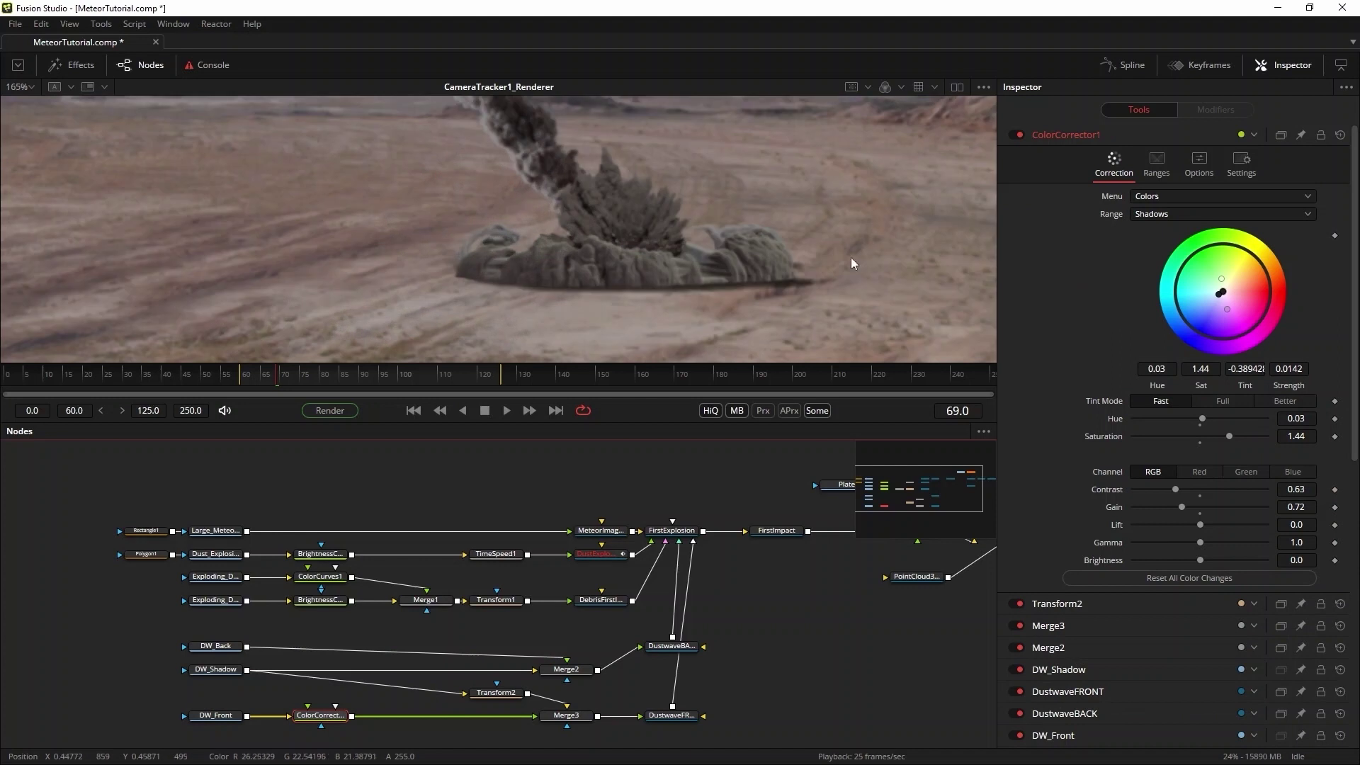
{"action": "left_click_drag", "start_coordinate": [1221, 292], "coordinate": [1224, 294]}
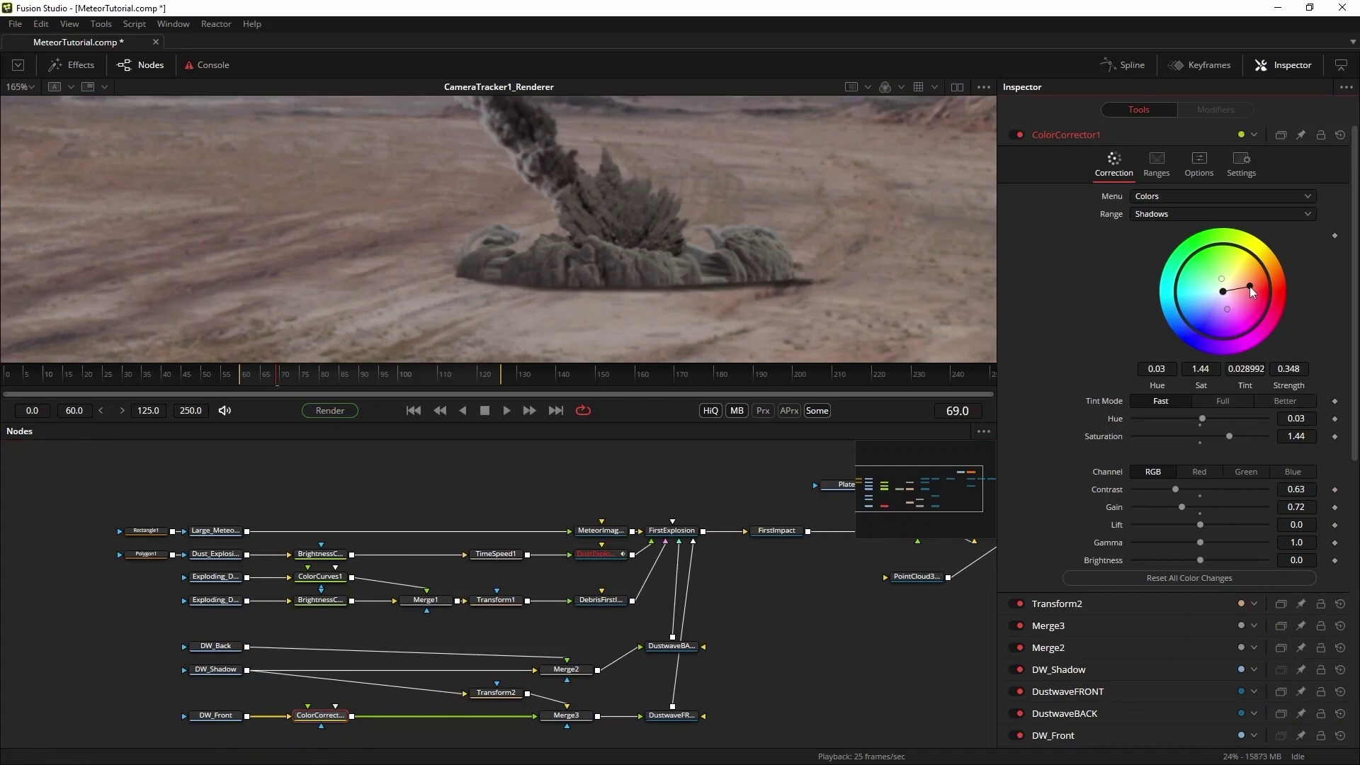
{"action": "left_click_drag", "start_coordinate": [1249, 291], "coordinate": [1229, 291]}
{"action": "left_click", "coordinate": [309, 715]}
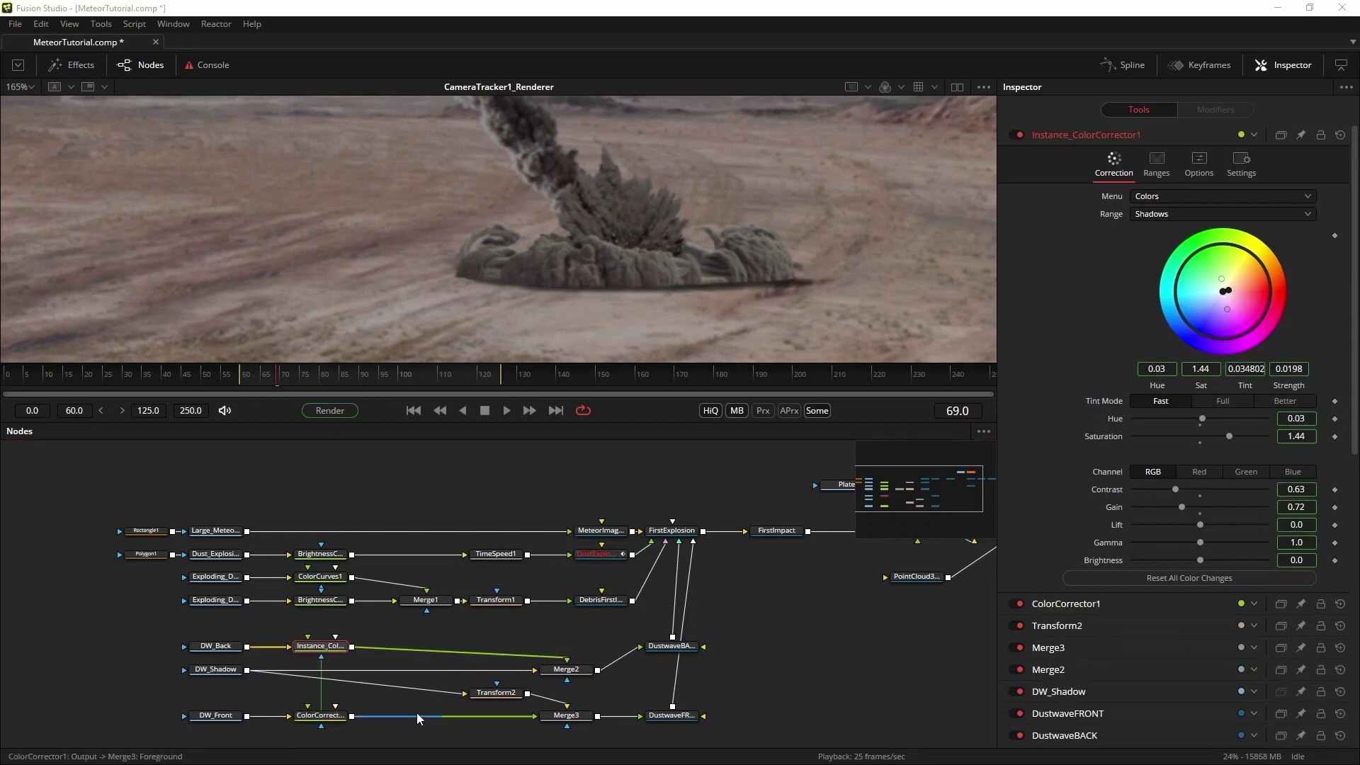
- Insert a Brightness/Contrast node after ColorCorrector1 with gain 0.5 and Pre-Divide / Post-Multiply enabled, and paste its instance between Instance_ColorCorrector1 and Merge2
{"action": "right_click", "coordinate": [416, 712]}
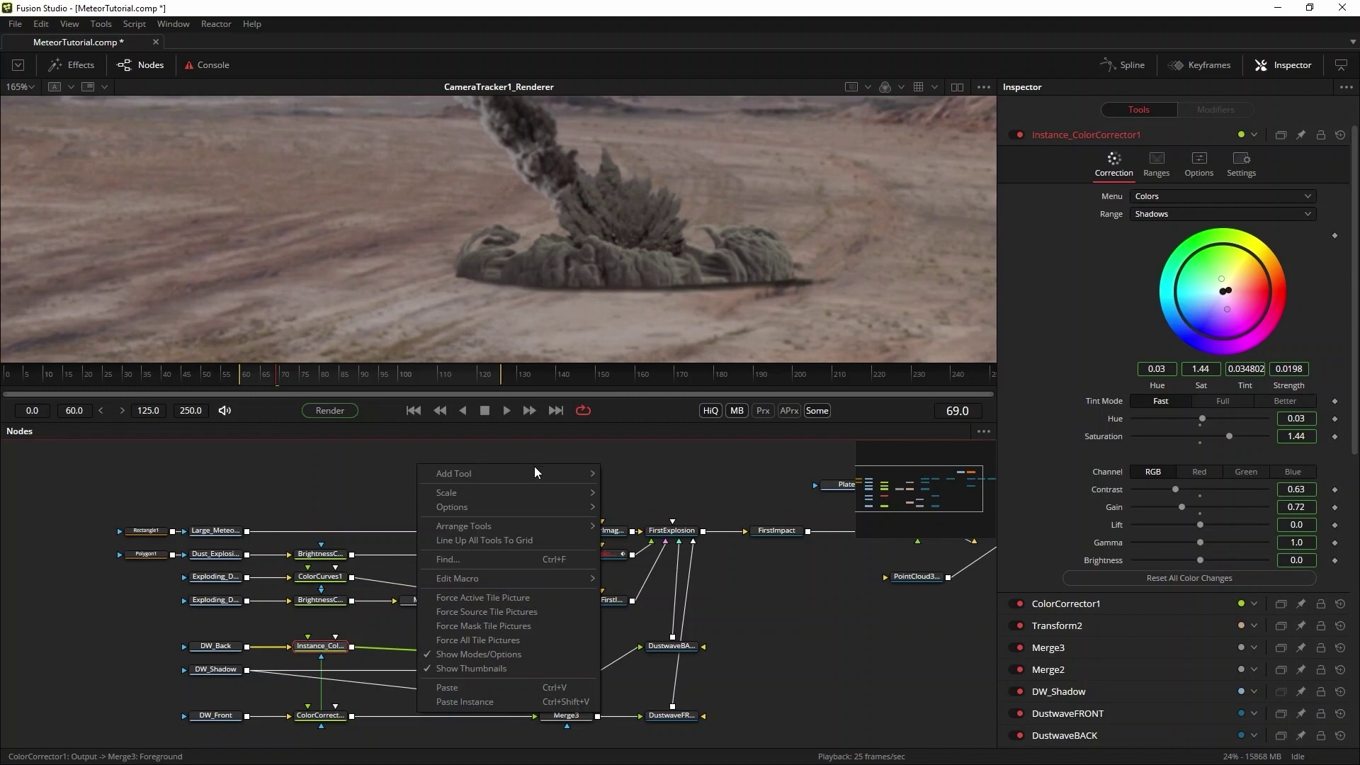
{"action": "mouse_move", "coordinate": [579, 477]}
{"action": "mouse_move", "coordinate": [682, 322]}
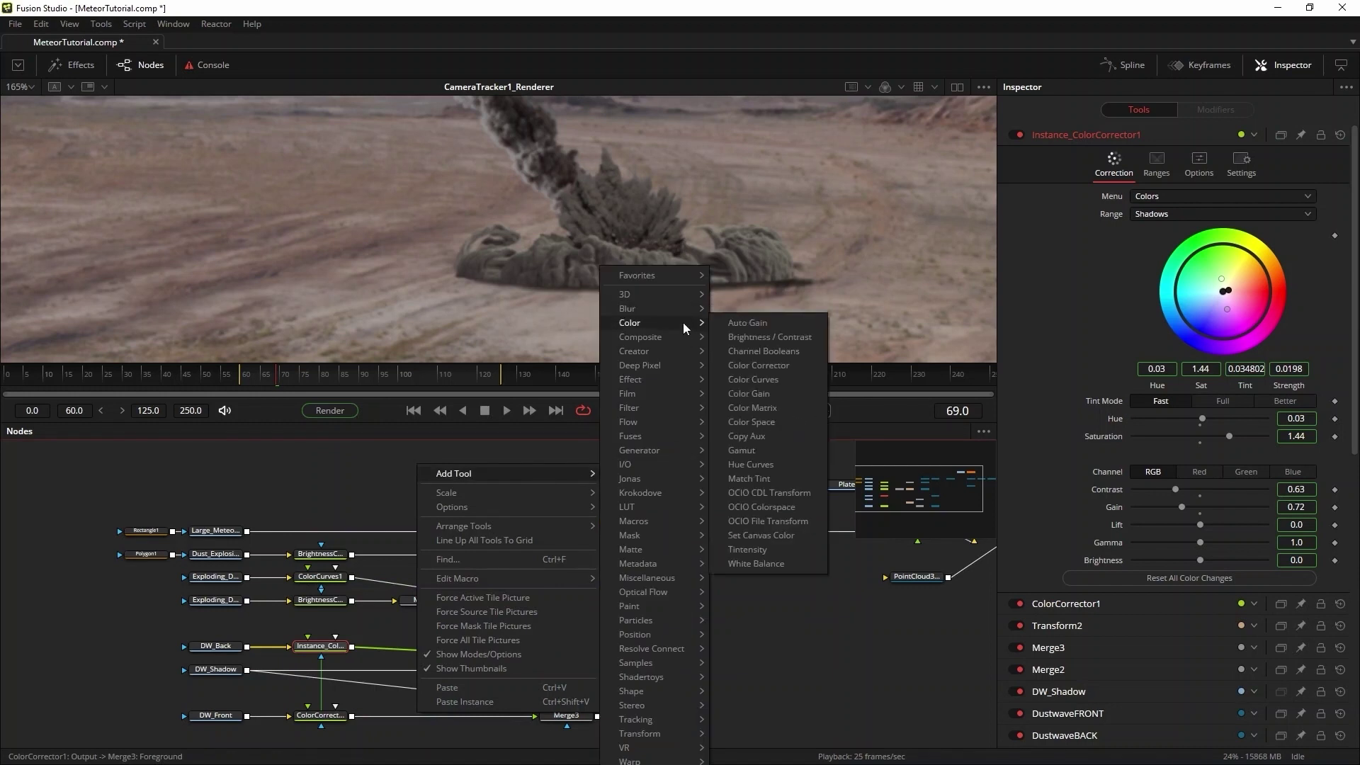
{"action": "left_click", "coordinate": [786, 338]}
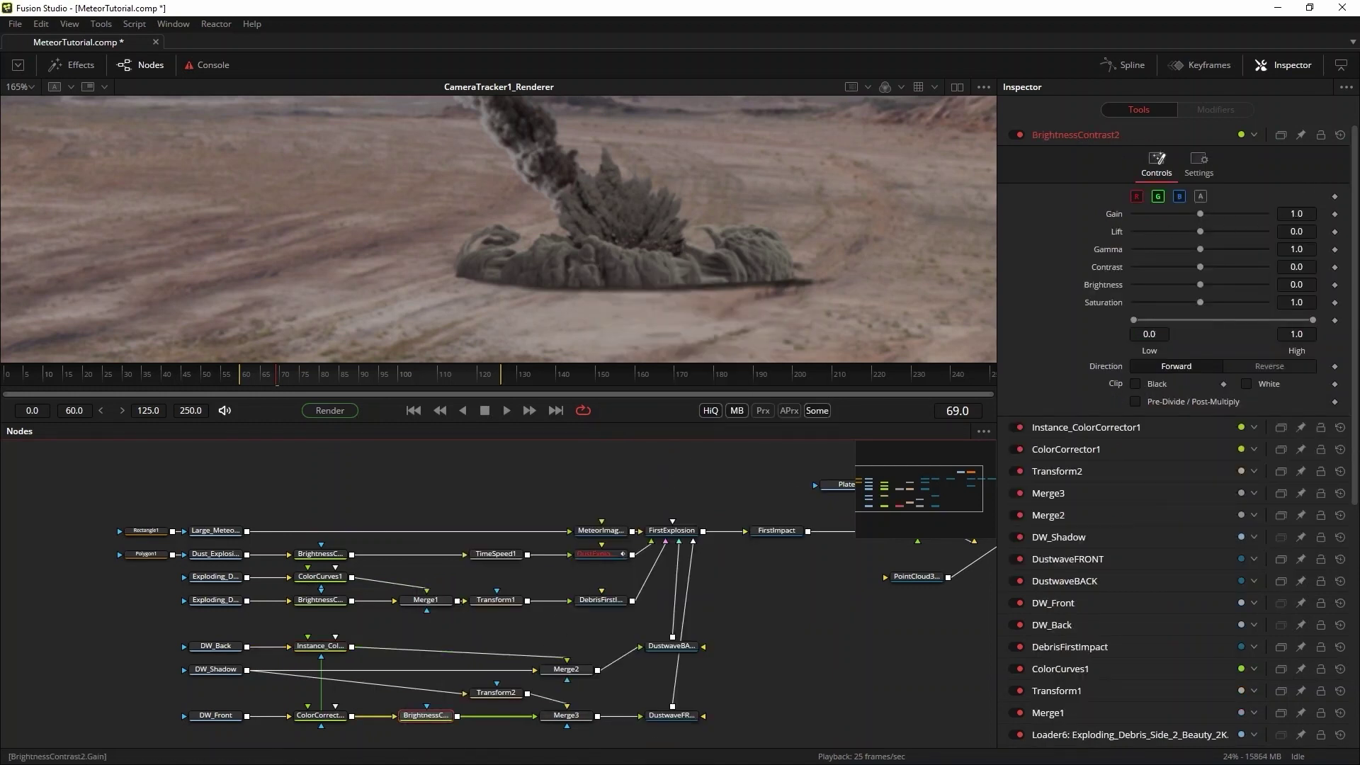
{"action": "left_click", "coordinate": [1295, 214]}
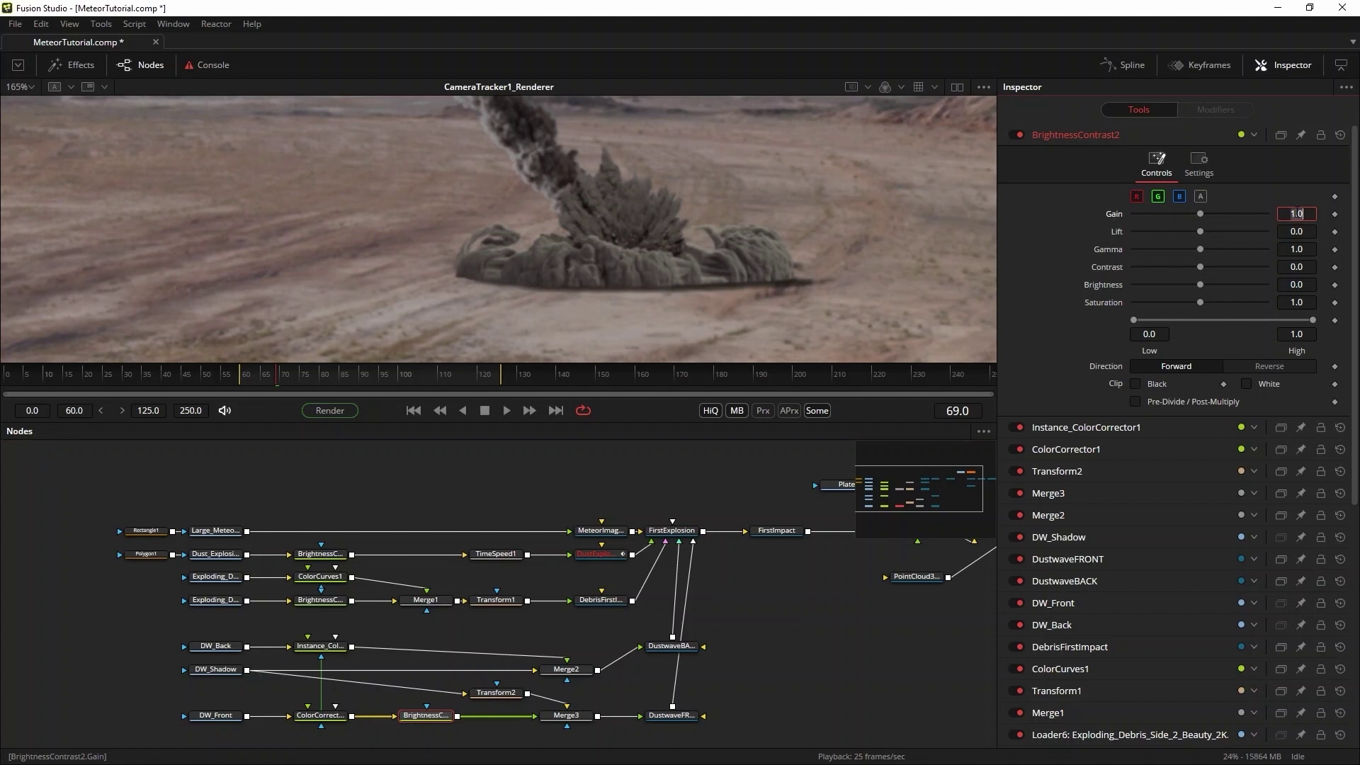
{"action": "key", "text": "Return"}
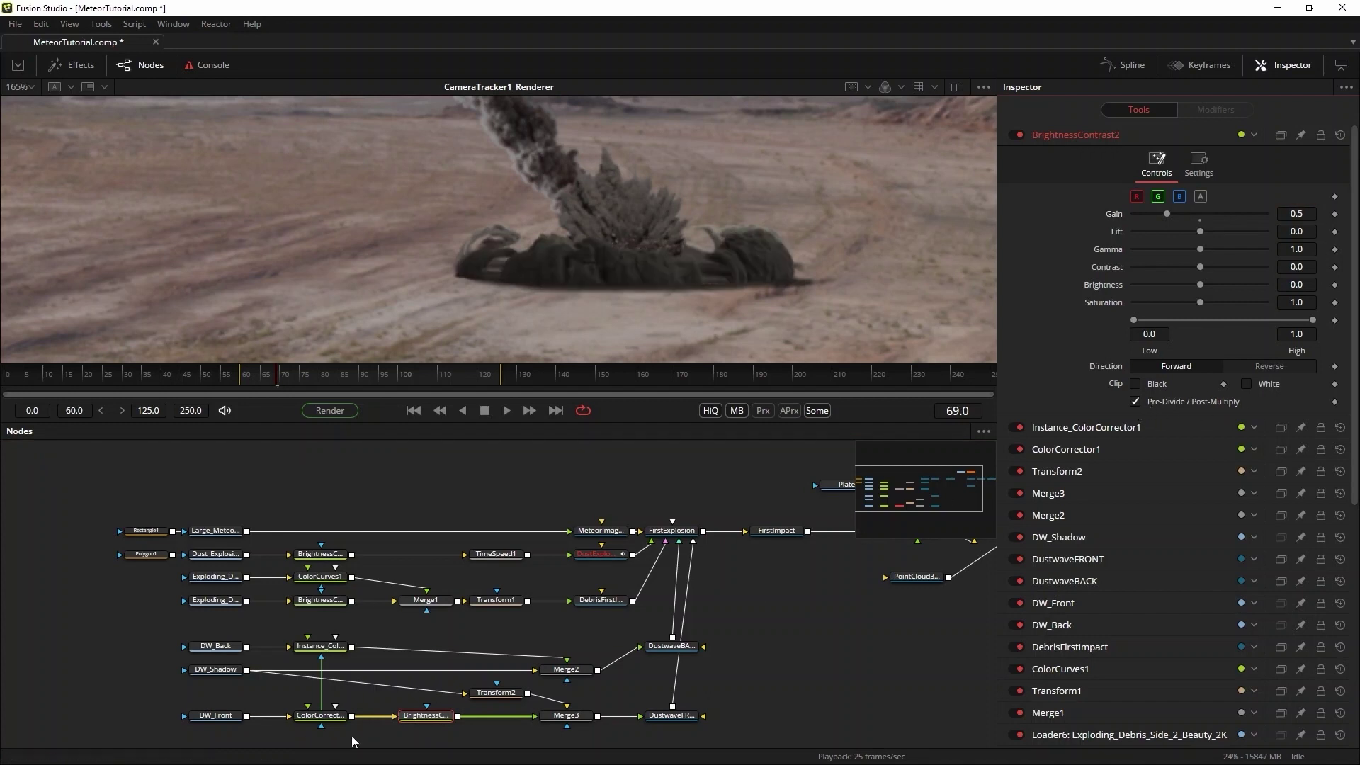
{"action": "right_click", "coordinate": [416, 652]}
{"action": "left_click", "coordinate": [436, 638]}
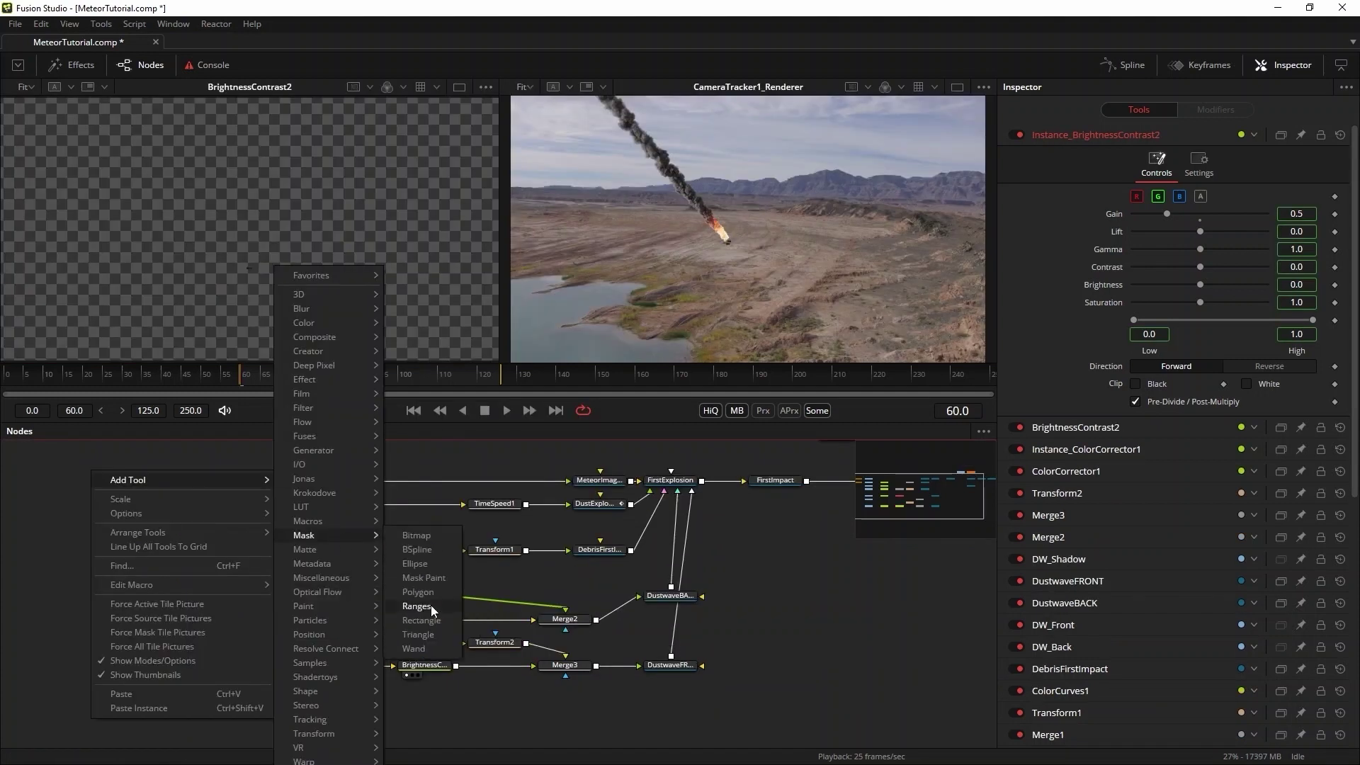
- Add a Polygon mask feeding BrightnessContrast2 and its instance, and start outlining the area along the dust wave
{"action": "left_click", "coordinate": [428, 595]}
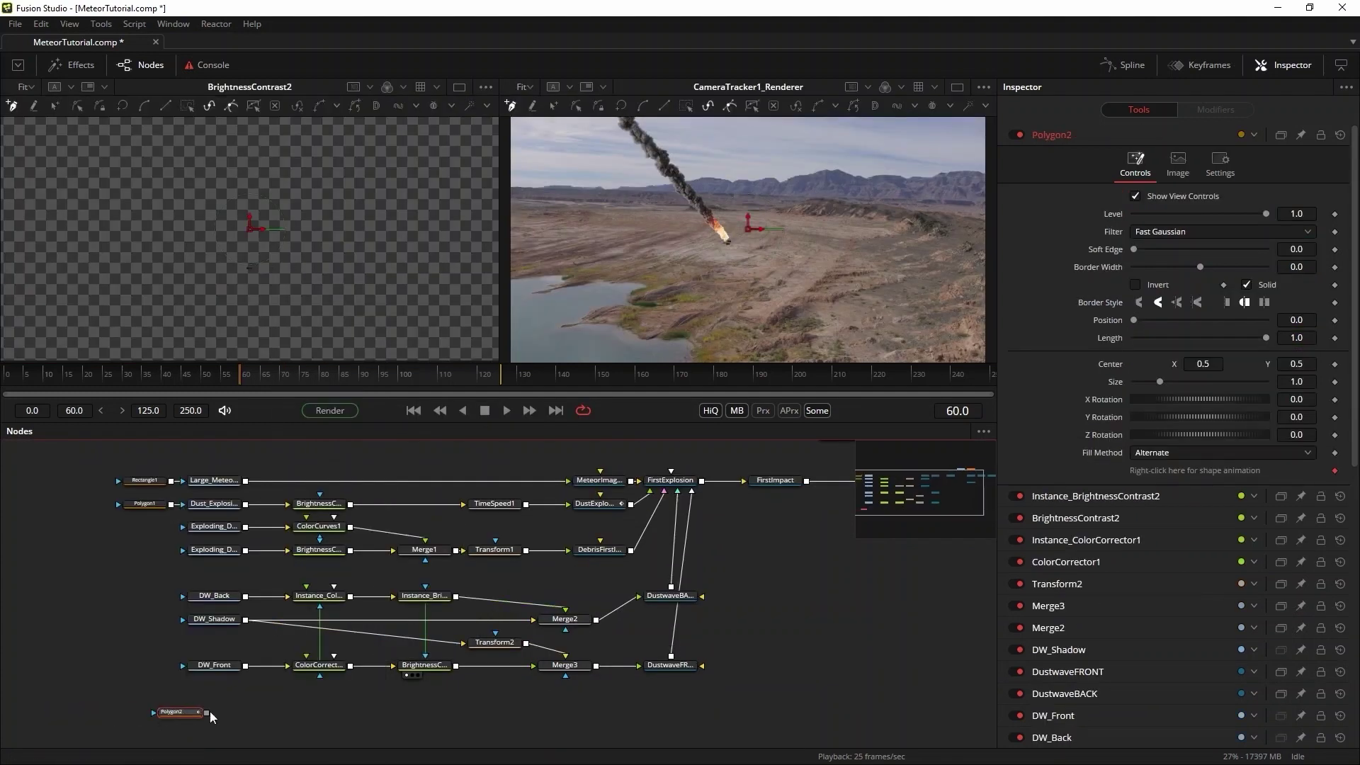
{"action": "mouse_move", "coordinate": [206, 713]}
{"action": "left_mouse_down"}
{"action": "mouse_move", "coordinate": [425, 606]}
{"action": "mouse_move", "coordinate": [425, 676]}
{"action": "left_mouse_up"}
{"action": "left_click", "coordinate": [189, 316]}
{"action": "left_click", "coordinate": [233, 277]}
{"action": "left_click", "coordinate": [279, 289]}
{"action": "left_click", "coordinate": [327, 329]}
{"action": "left_click_drag", "start_coordinate": [327, 329], "coordinate": [359, 208]}
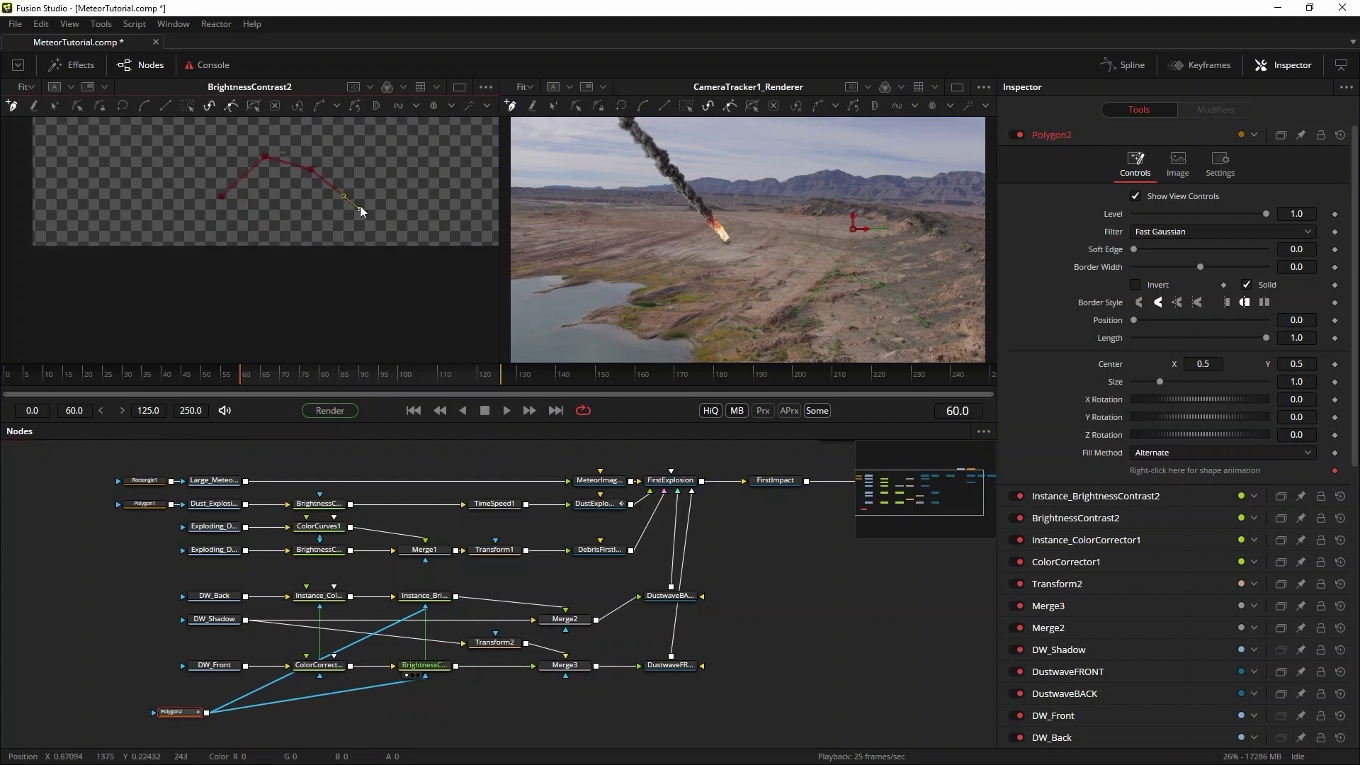
- Finish the polygon with soft edge 0.06, adjust its outline to the dust wave at frame 180, and play back the comp
{"action": "left_click", "coordinate": [341, 283]}
{"action": "left_click", "coordinate": [144, 307]}
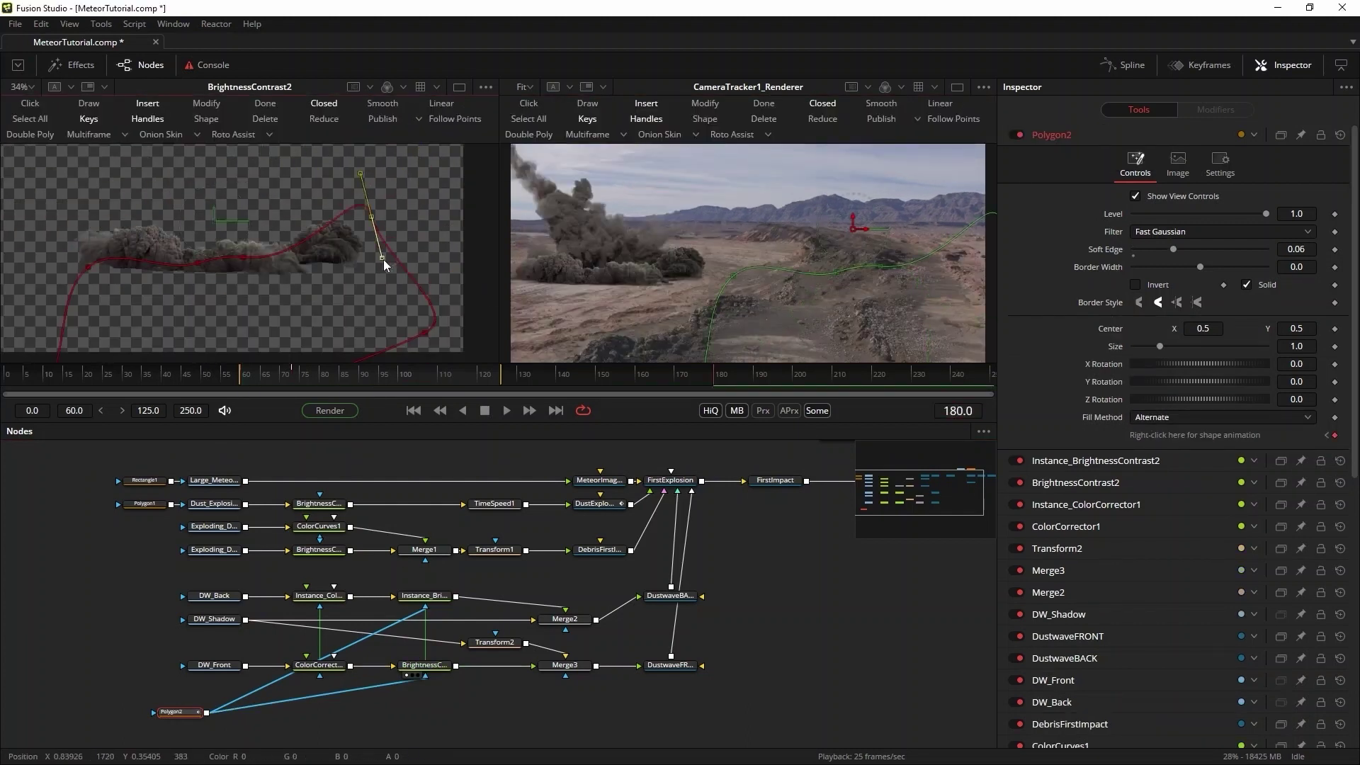
{"action": "left_click", "coordinate": [328, 195]}
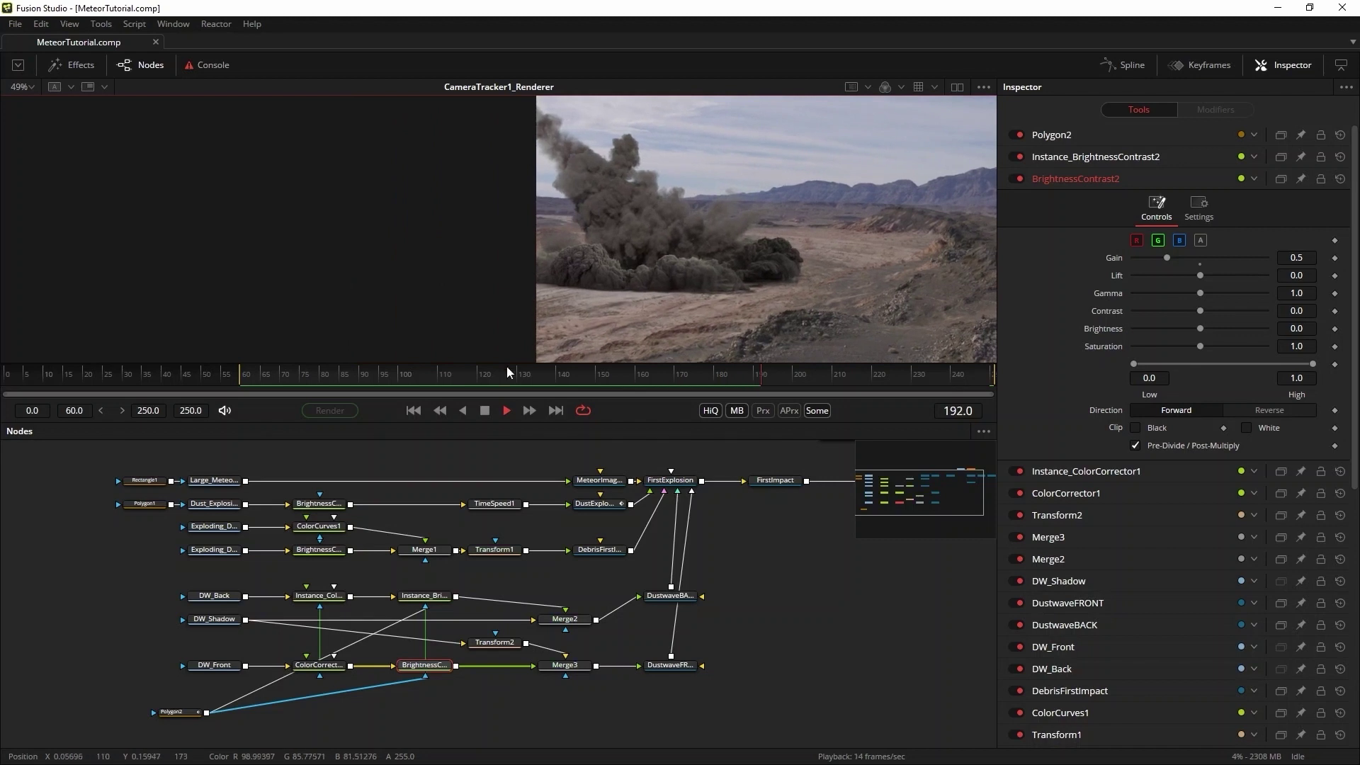
{"action": "left_click", "coordinate": [413, 411]}
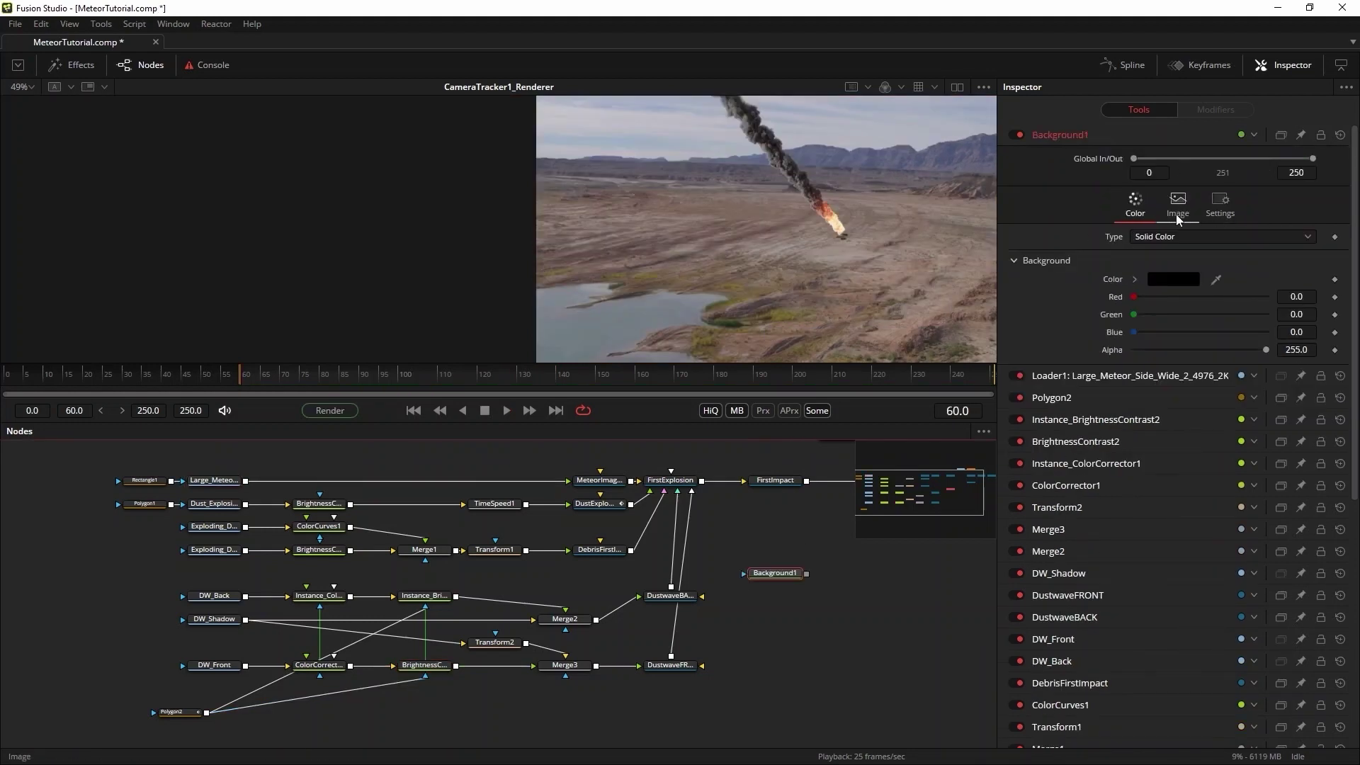
- Size the new Background1 node to 2000 by 2000, view it, and make its color near-white with alpha 0
{"action": "left_click", "coordinate": [1178, 205]}
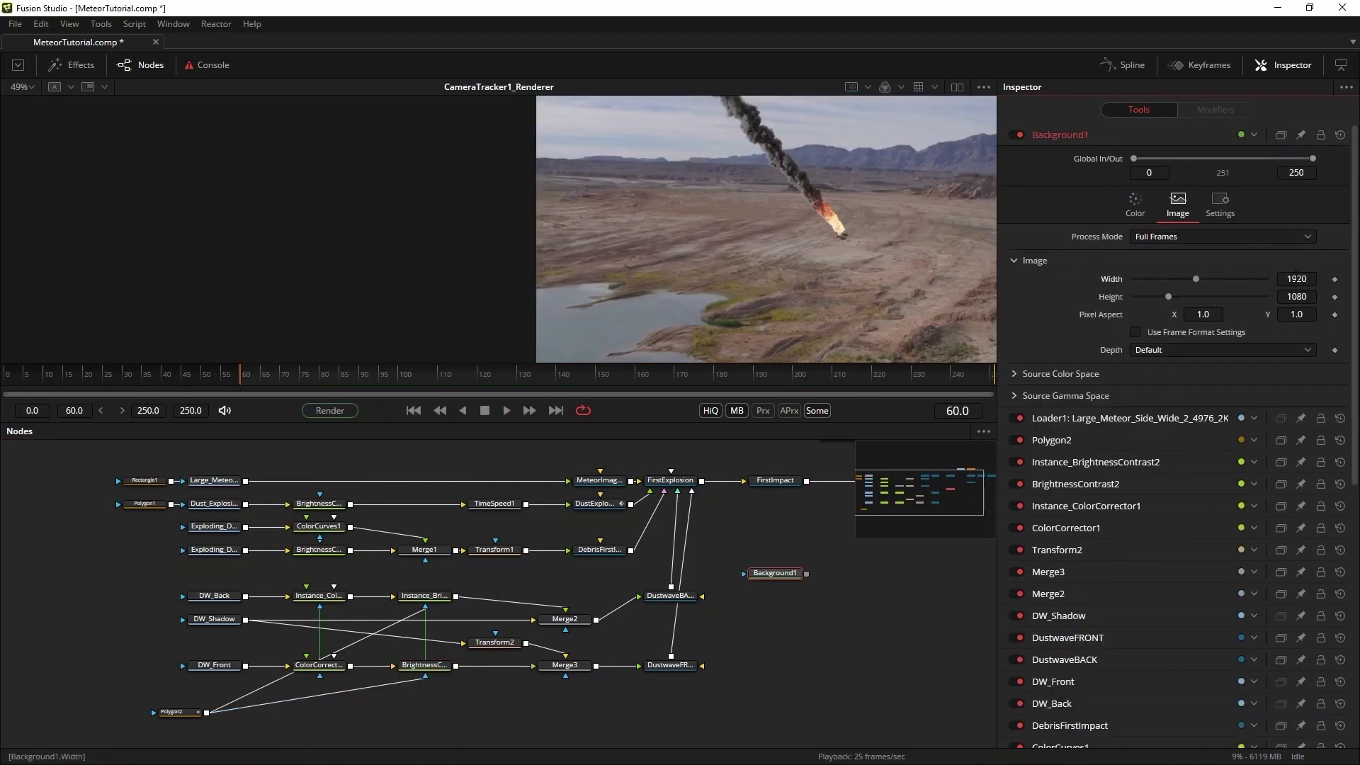
{"action": "left_click", "coordinate": [1296, 278]}
{"action": "type", "text": "2000"}
{"action": "key", "text": "Tab"}
{"action": "type", "text": "2000"}
{"action": "left_click_drag", "start_coordinate": [781, 577], "coordinate": [829, 254]}
{"action": "left_click", "coordinate": [1135, 202]}
{"action": "left_click_drag", "start_coordinate": [1132, 291], "coordinate": [1135, 293]}
- Mask Background1 with an Ellipse of soft edge 0.0535, height linked to width, keyframed at width 0.11 on frame 60
{"action": "left_click", "coordinate": [100, 24]}
{"action": "mouse_move", "coordinate": [134, 282]}
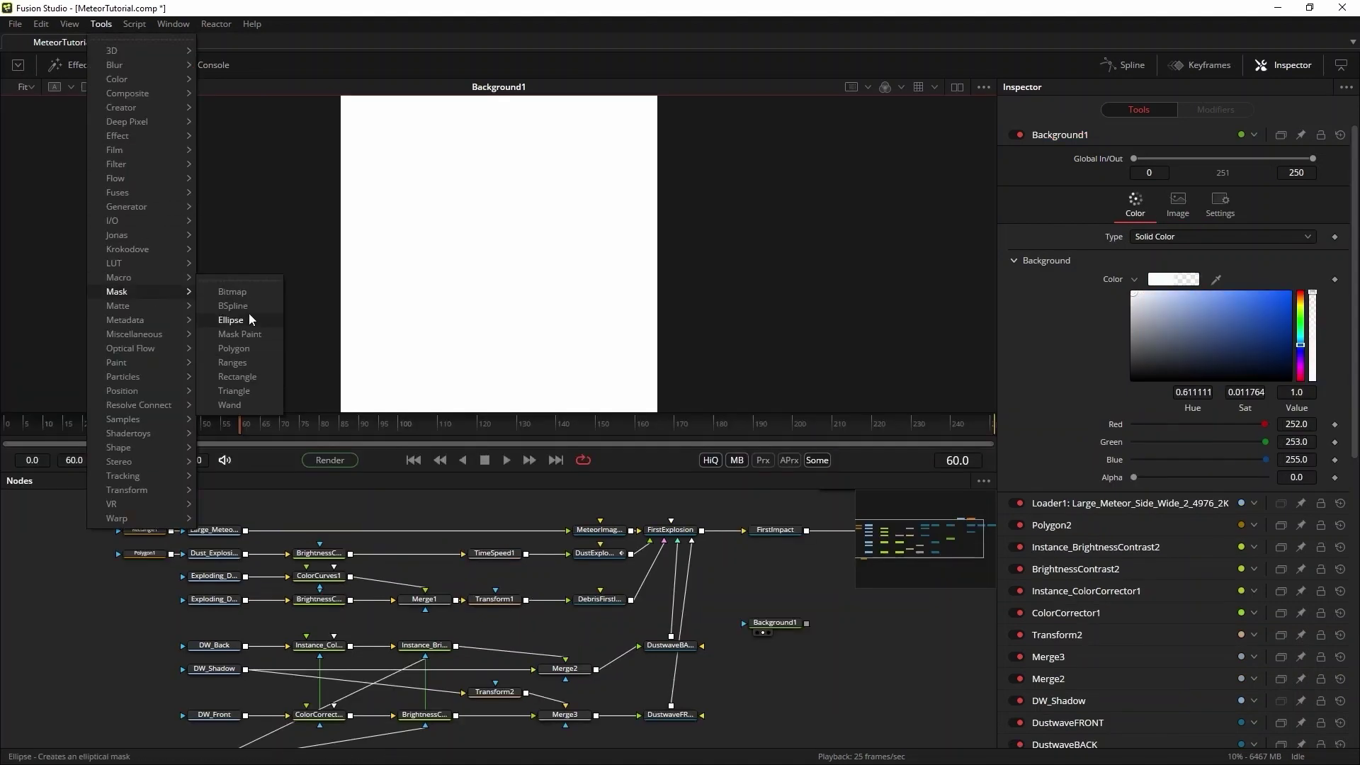
{"action": "left_click", "coordinate": [248, 313]}
{"action": "left_click_drag", "start_coordinate": [806, 627], "coordinate": [787, 623]}
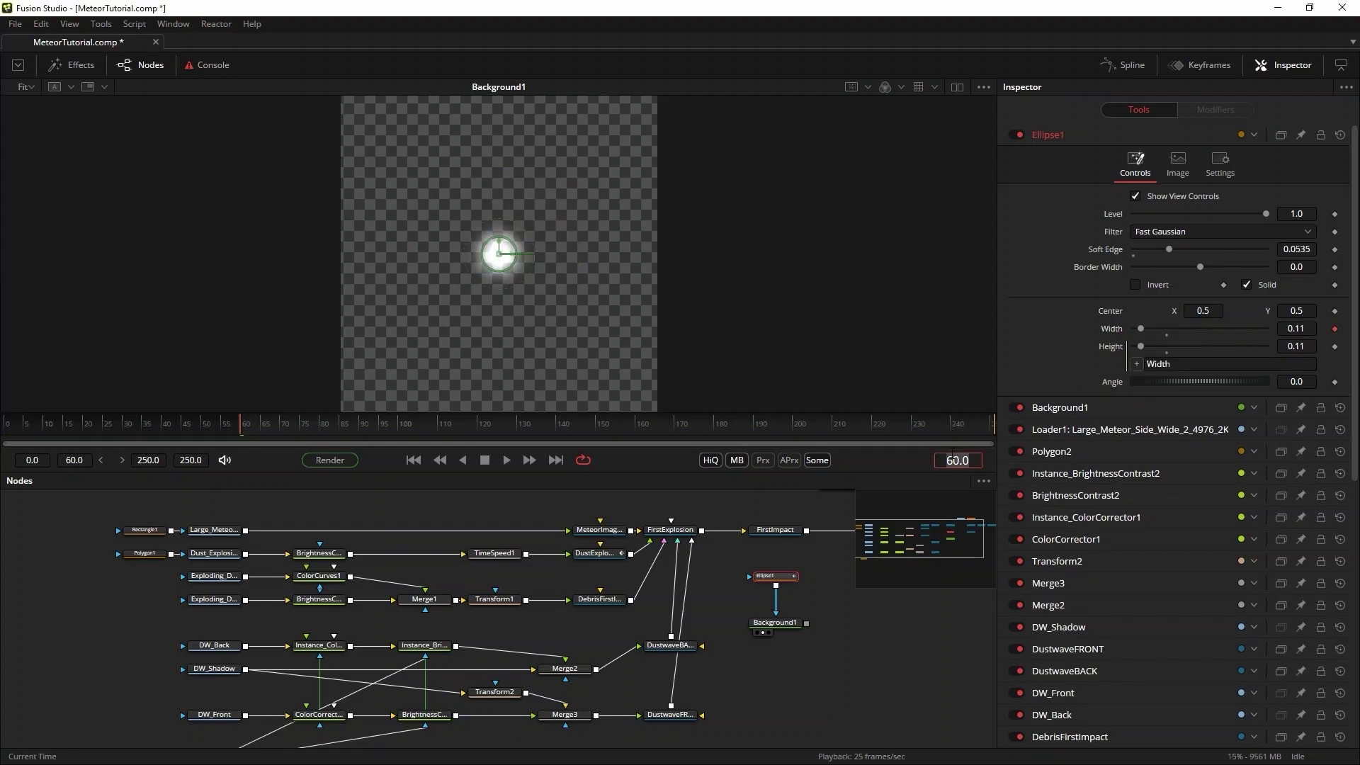
- Keyframe the Ellipse1 width to 0.99 at frame 95
{"action": "double_click", "coordinate": [1296, 328]}
{"action": "type", "text": "0.99"}
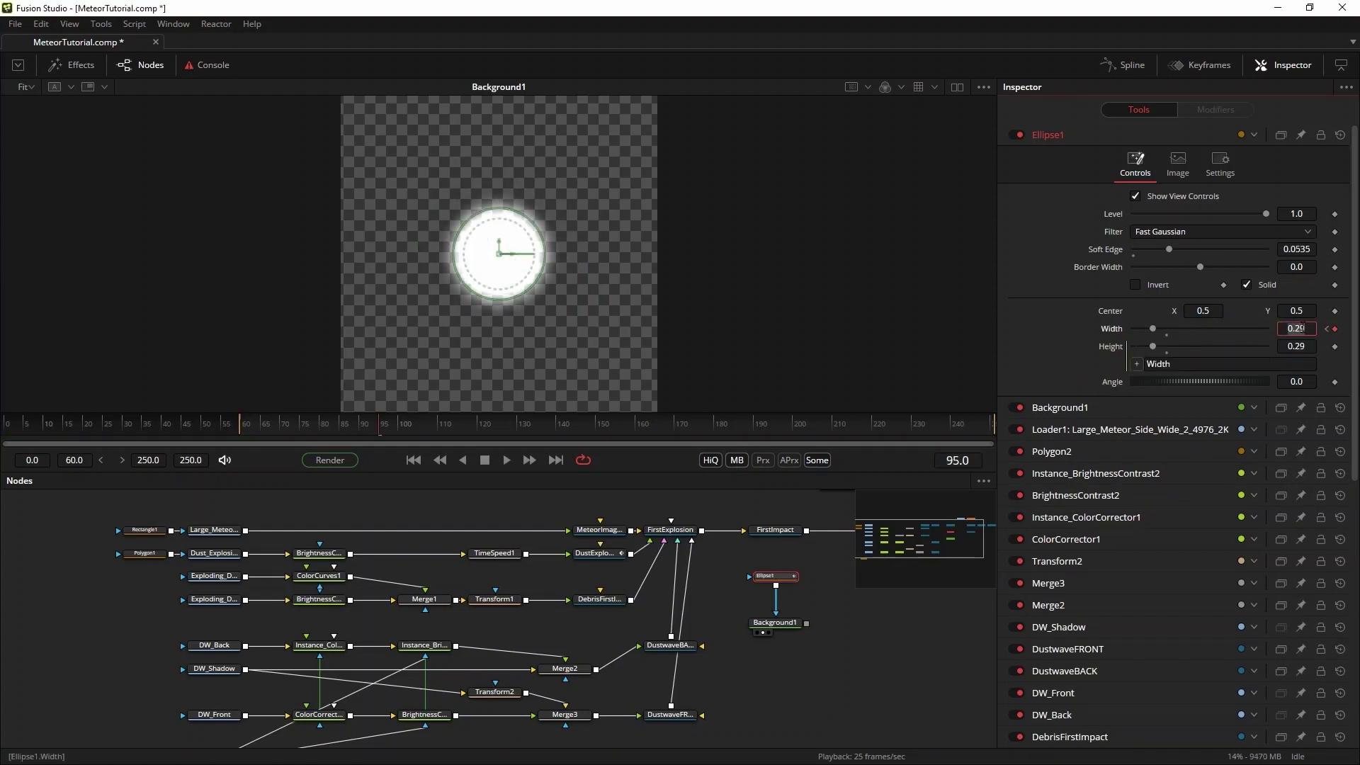
{"action": "key", "text": "Return"}
- Reshape the Ellipse1 width curve in the Spline editor to rise quickly and ease out towards frame 95, and play back the animation
{"action": "left_click", "coordinate": [1123, 65]}
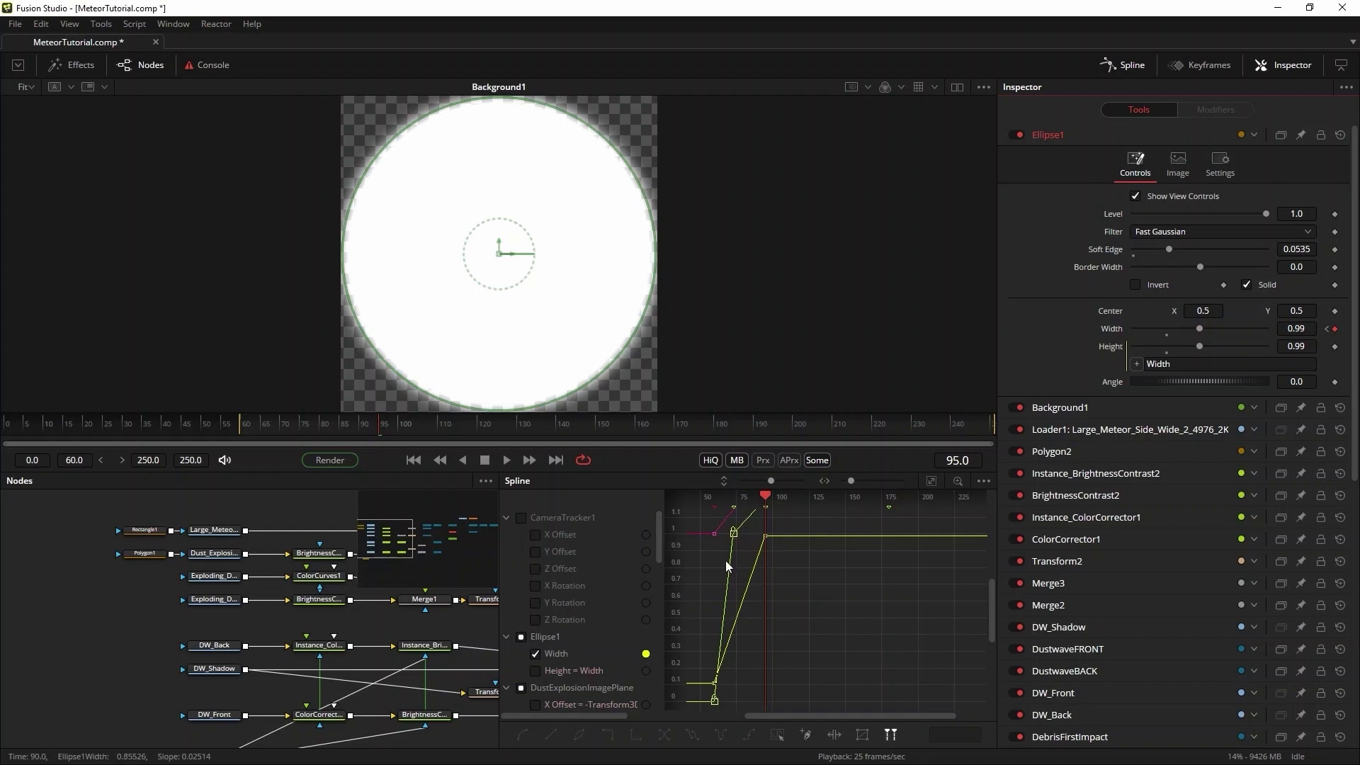
{"action": "key", "text": "ctrl+f"}
{"action": "left_click", "coordinate": [711, 694]}
{"action": "left_click_drag", "start_coordinate": [794, 639], "coordinate": [737, 546]}
{"action": "left_click", "coordinate": [962, 526]}
{"action": "left_click_drag", "start_coordinate": [879, 581], "coordinate": [877, 533]}
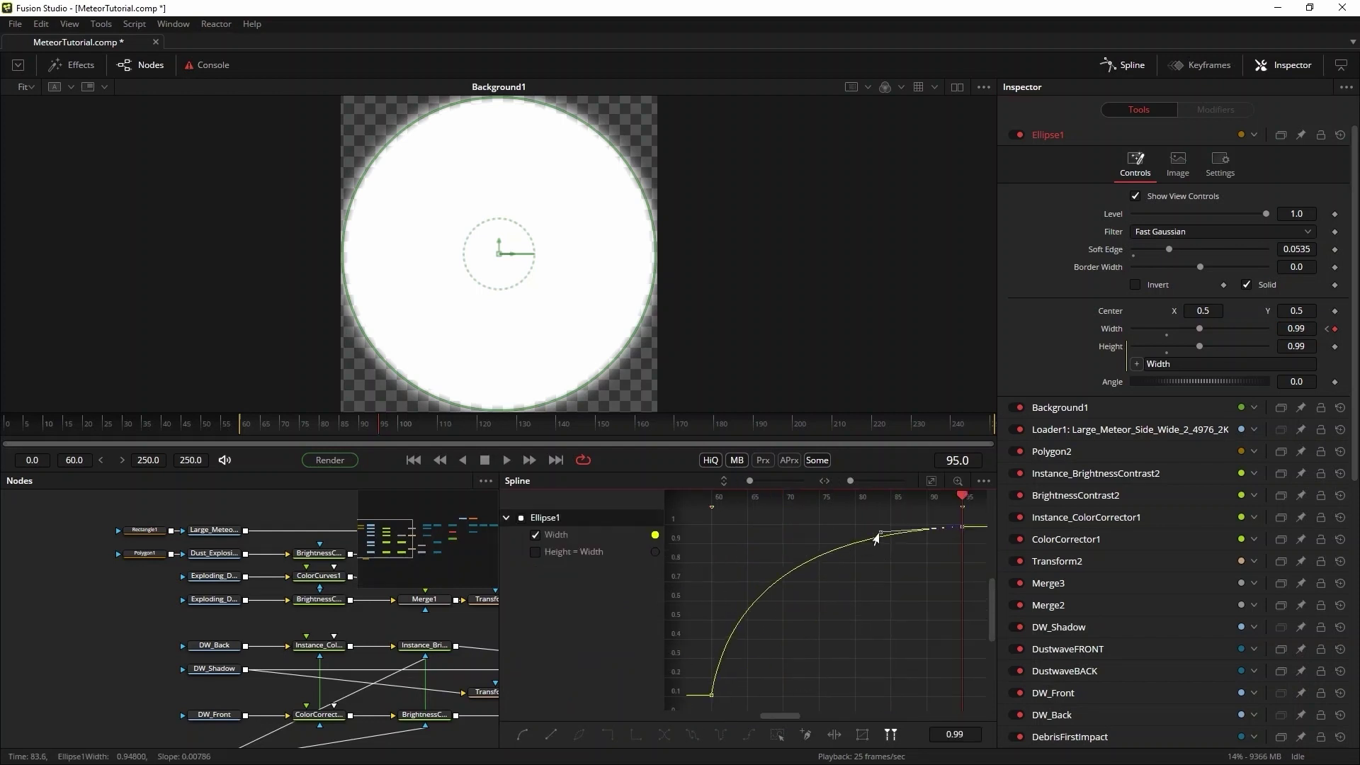
{"action": "left_click", "coordinate": [508, 460]}
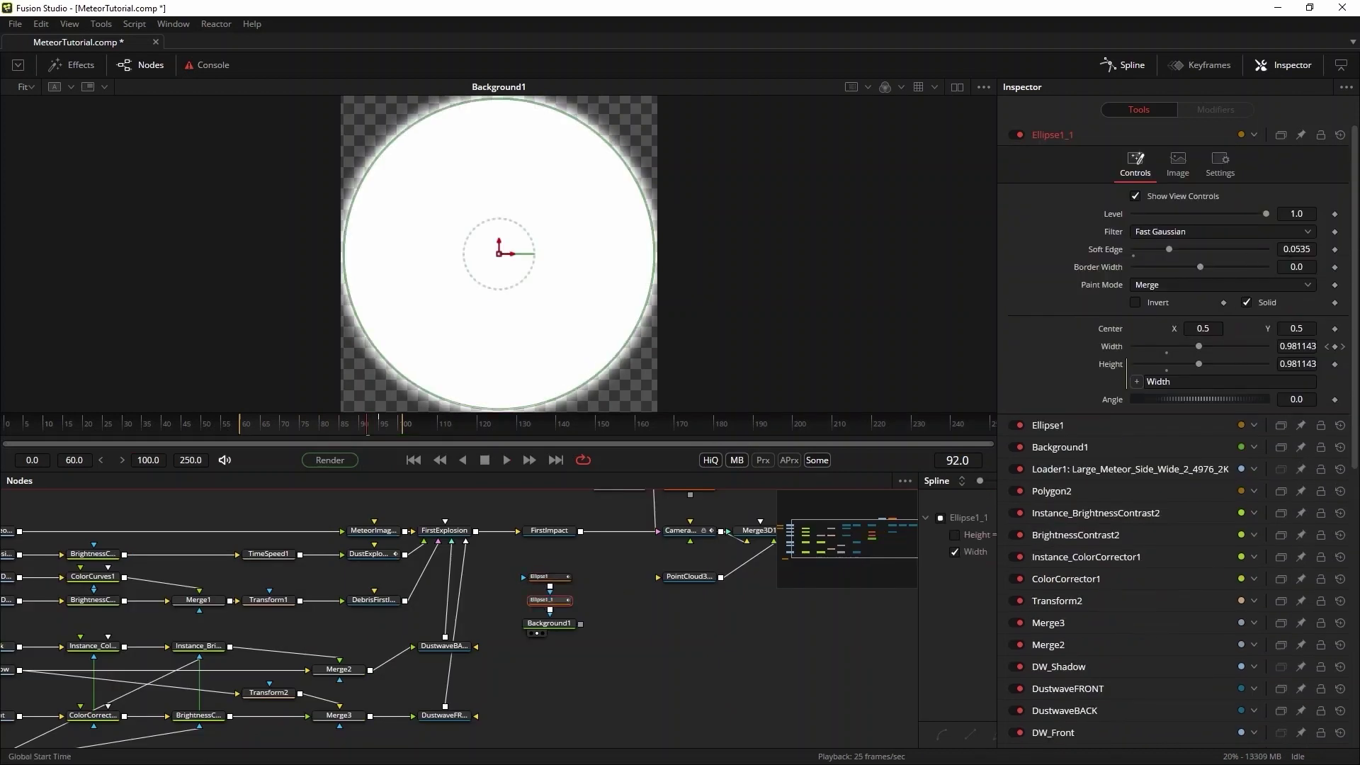
- Set Ellipse1_1 to Subtract with width 0.836 at frame 95 to cut out a ring, and increase its soft edge
{"action": "left_click", "coordinate": [379, 424]}
{"action": "left_click", "coordinate": [1172, 282]}
{"action": "left_click", "coordinate": [1168, 328]}
{"action": "left_click_drag", "start_coordinate": [1296, 346], "coordinate": [1188, 346]}
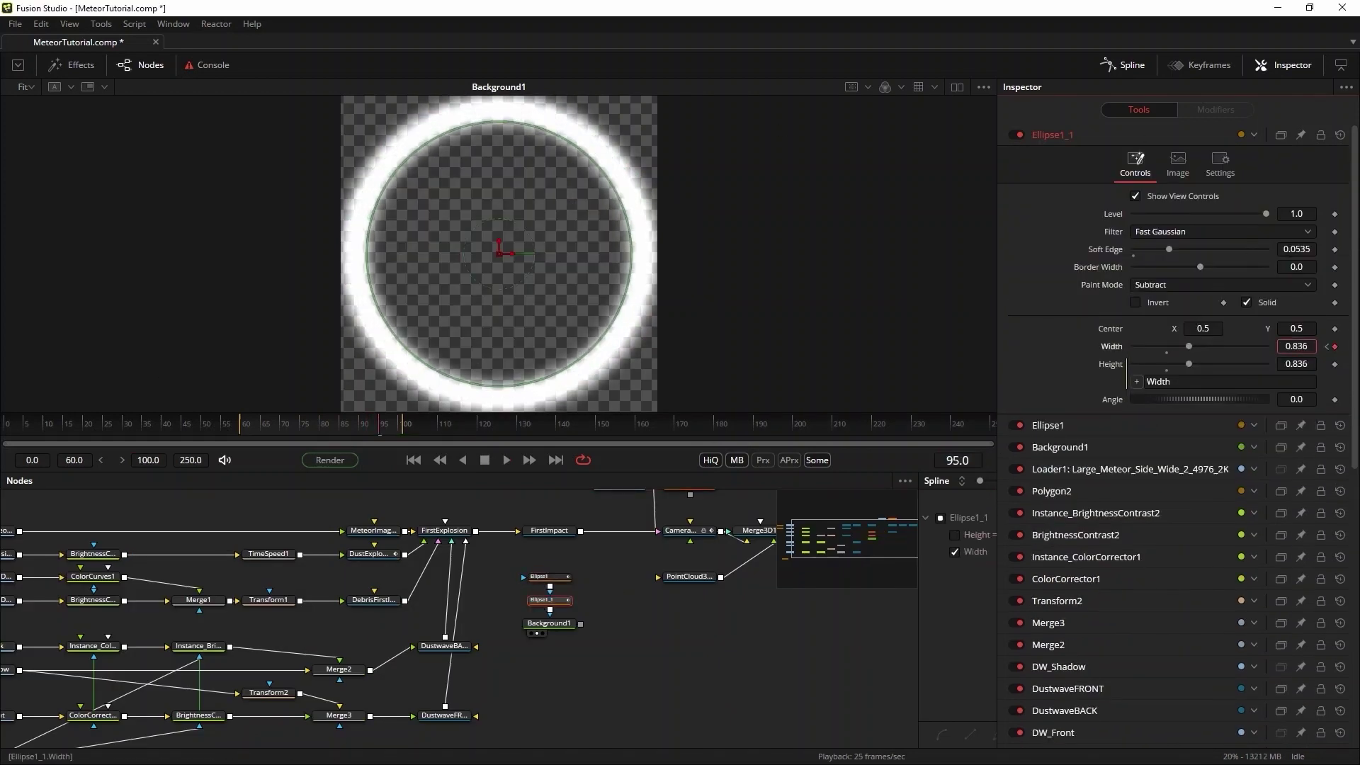
{"action": "left_click_drag", "start_coordinate": [1168, 249], "coordinate": [1203, 249]}
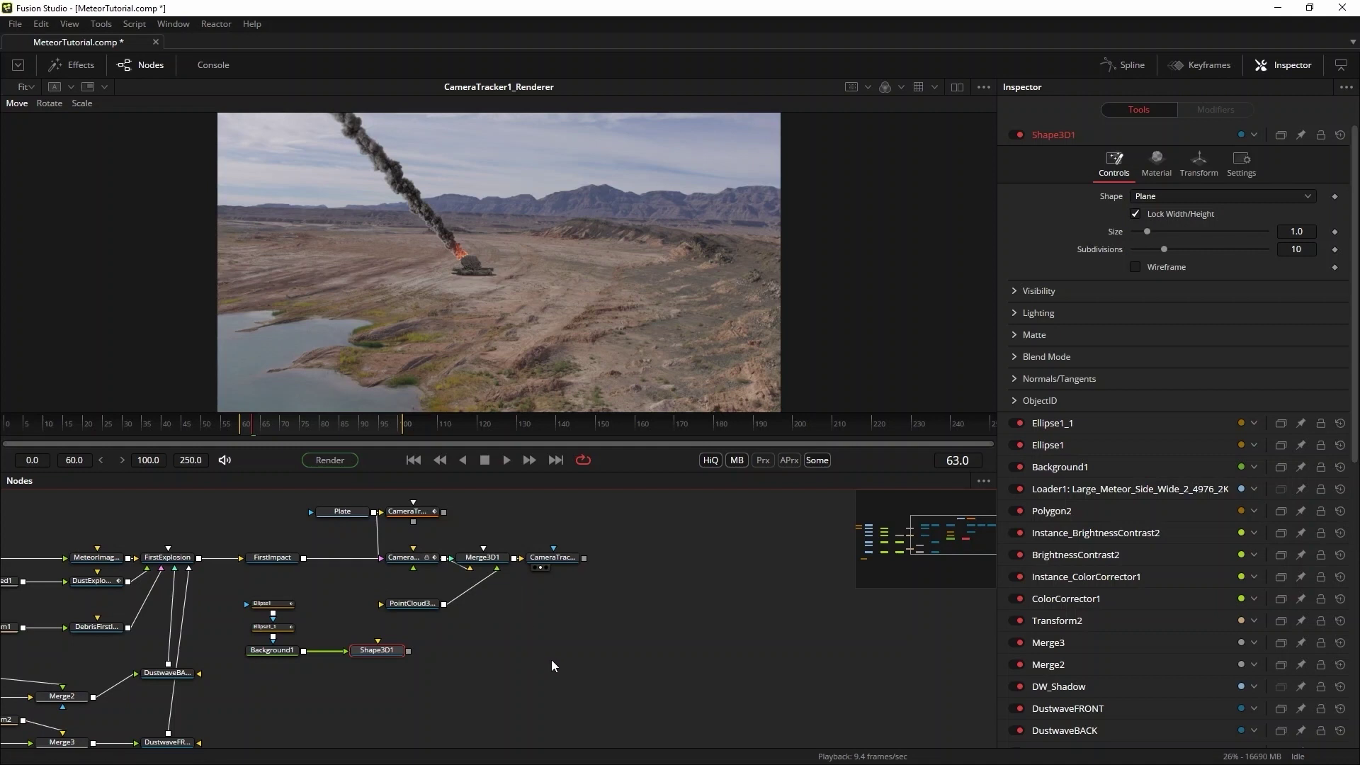
- Paste a copy of the FirstImpact transform after Shape3D1
{"action": "left_click", "coordinate": [300, 559]}
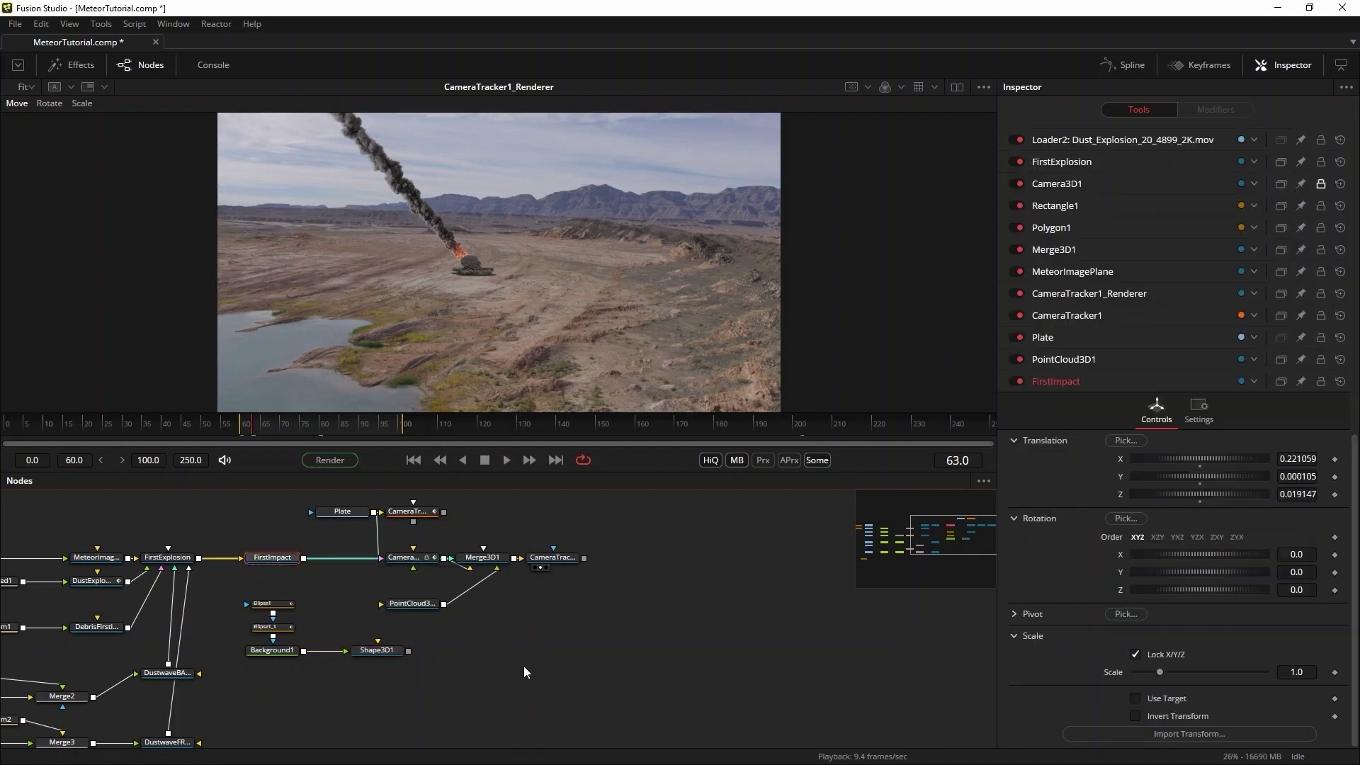
{"action": "right_click", "coordinate": [464, 651]}
{"action": "left_click", "coordinate": [528, 626]}
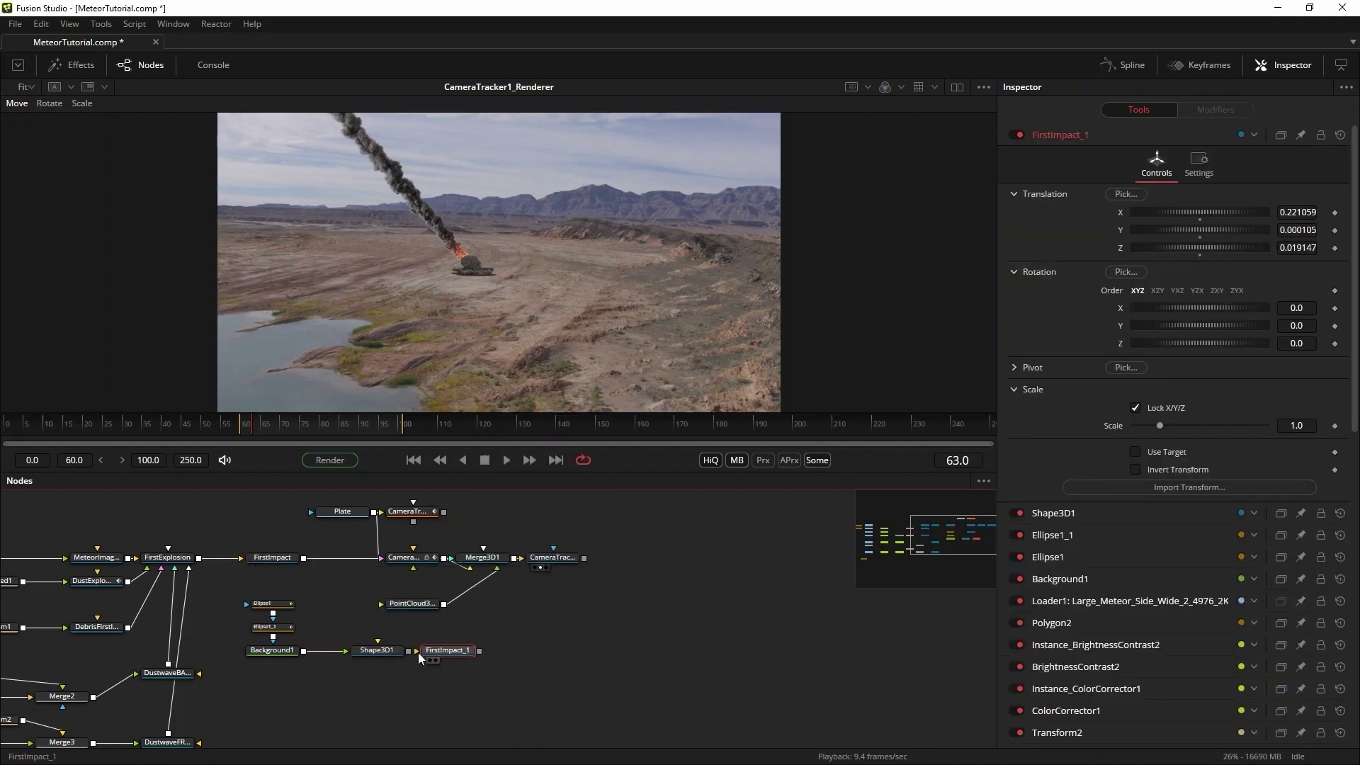
{"action": "left_click_drag", "start_coordinate": [457, 652], "coordinate": [491, 652]}
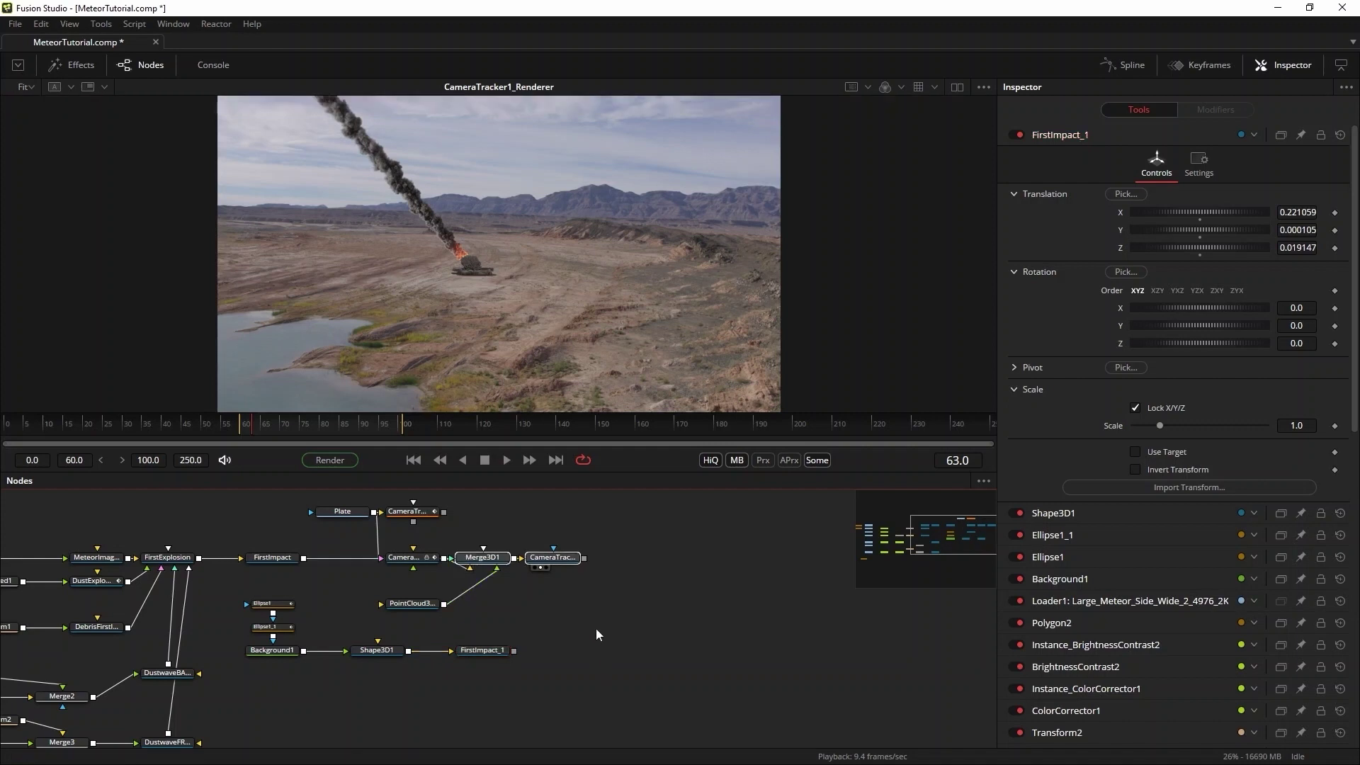
- Paste copies of Merge3D1 and CameraTracker1_Renderer after FirstImpact_1, and connect FirstImpact_1 and Camera3D1 to the copied merge
{"action": "right_click", "coordinate": [596, 628]}
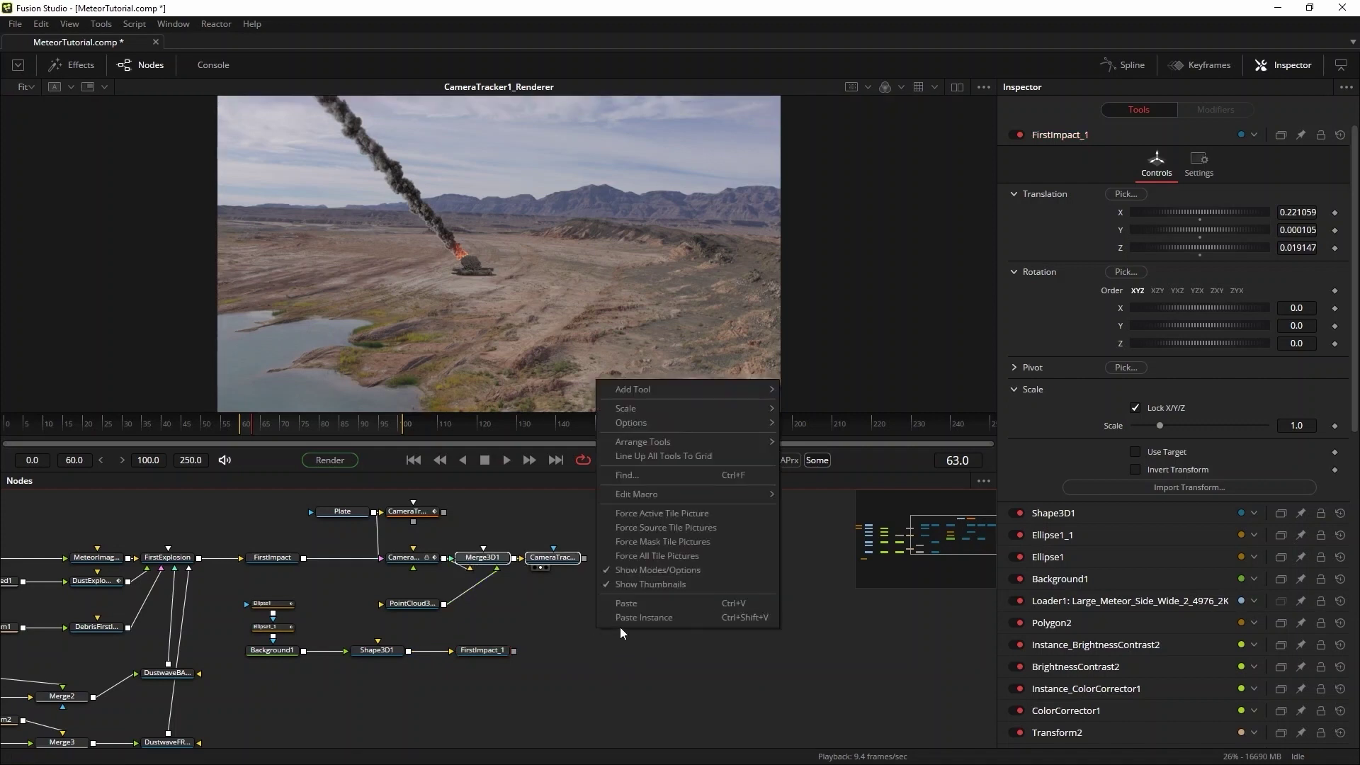
{"action": "left_click", "coordinate": [632, 617]}
{"action": "left_click_drag", "start_coordinate": [515, 650], "coordinate": [567, 628]}
{"action": "left_click_drag", "start_coordinate": [658, 631], "coordinate": [657, 654]}
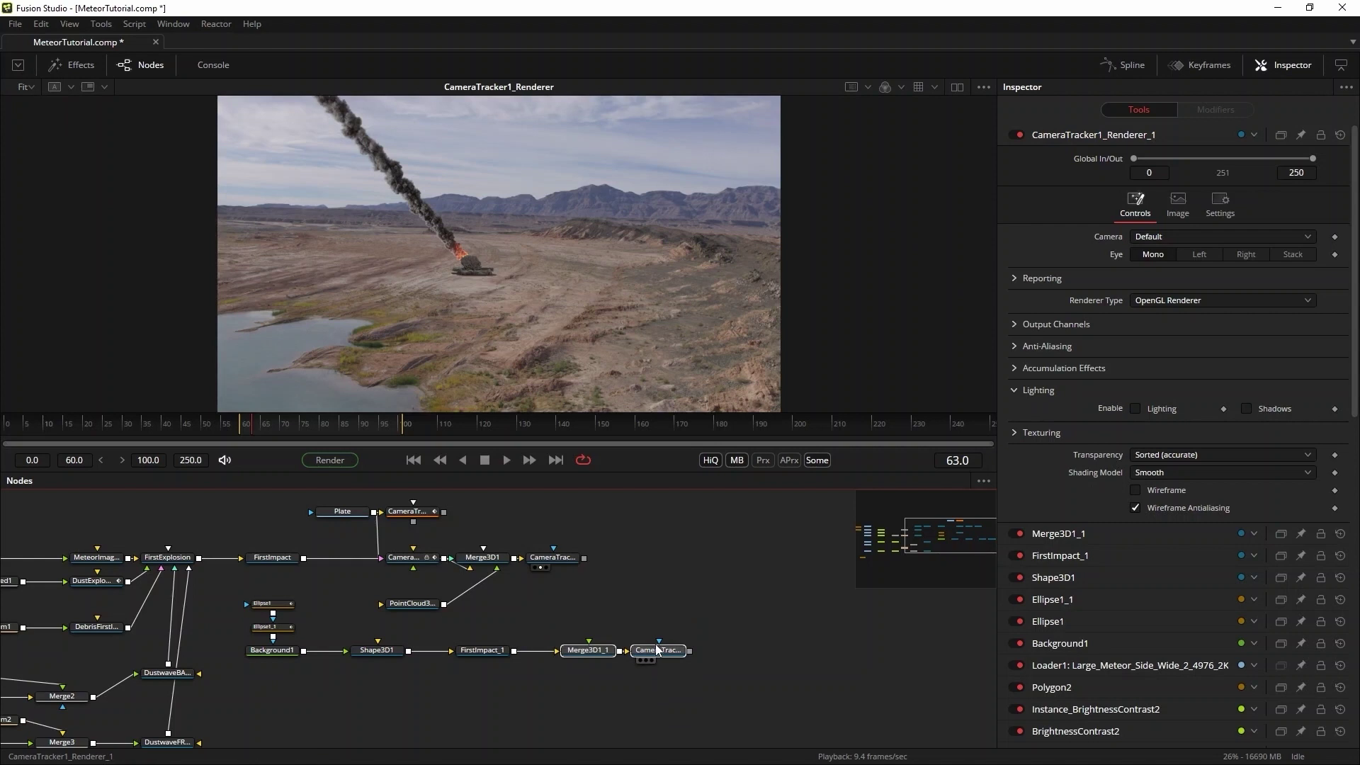
{"action": "left_click", "coordinate": [486, 588]}
{"action": "left_click_drag", "start_coordinate": [444, 558], "coordinate": [588, 641]}
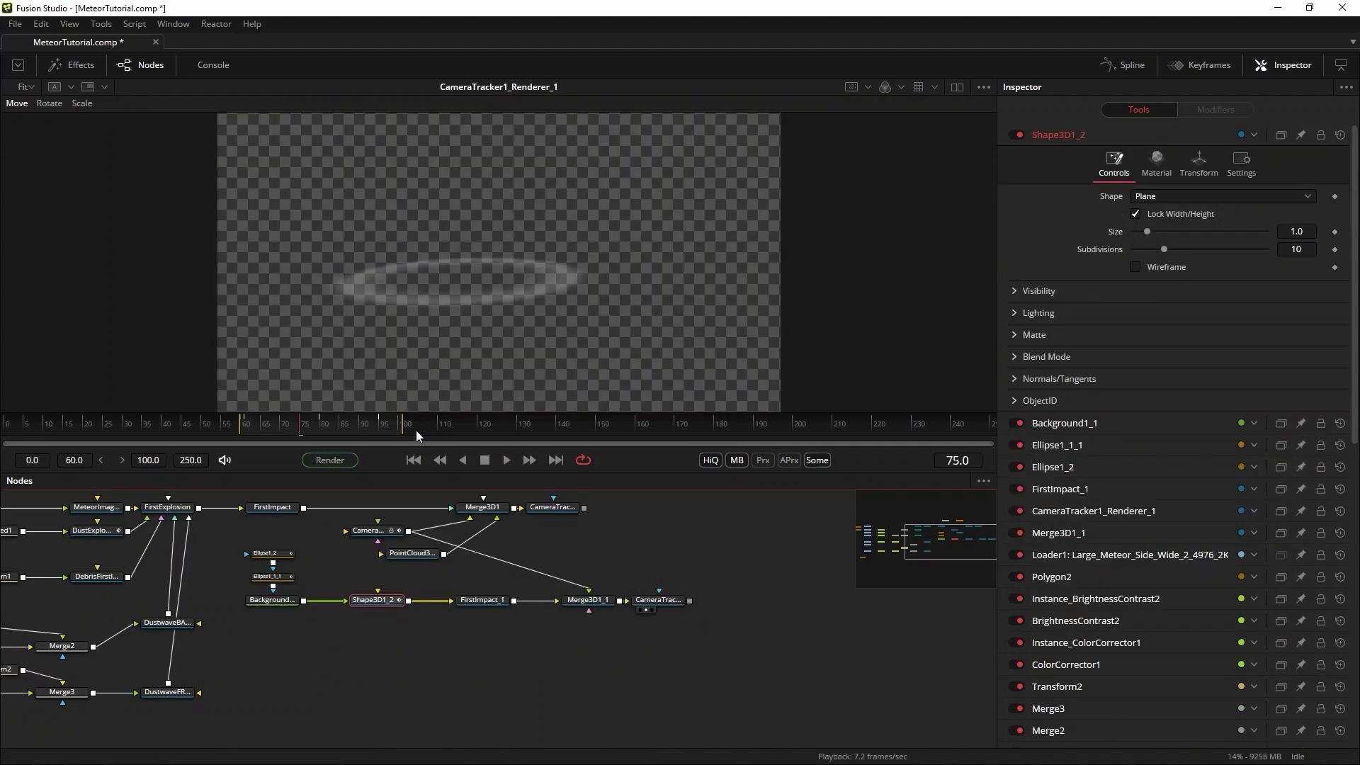
- Play back the shockwave ring in its own render and in the Merge4 and Merge5 composites
{"action": "left_click", "coordinate": [412, 461]}
{"action": "left_click", "coordinate": [506, 460]}
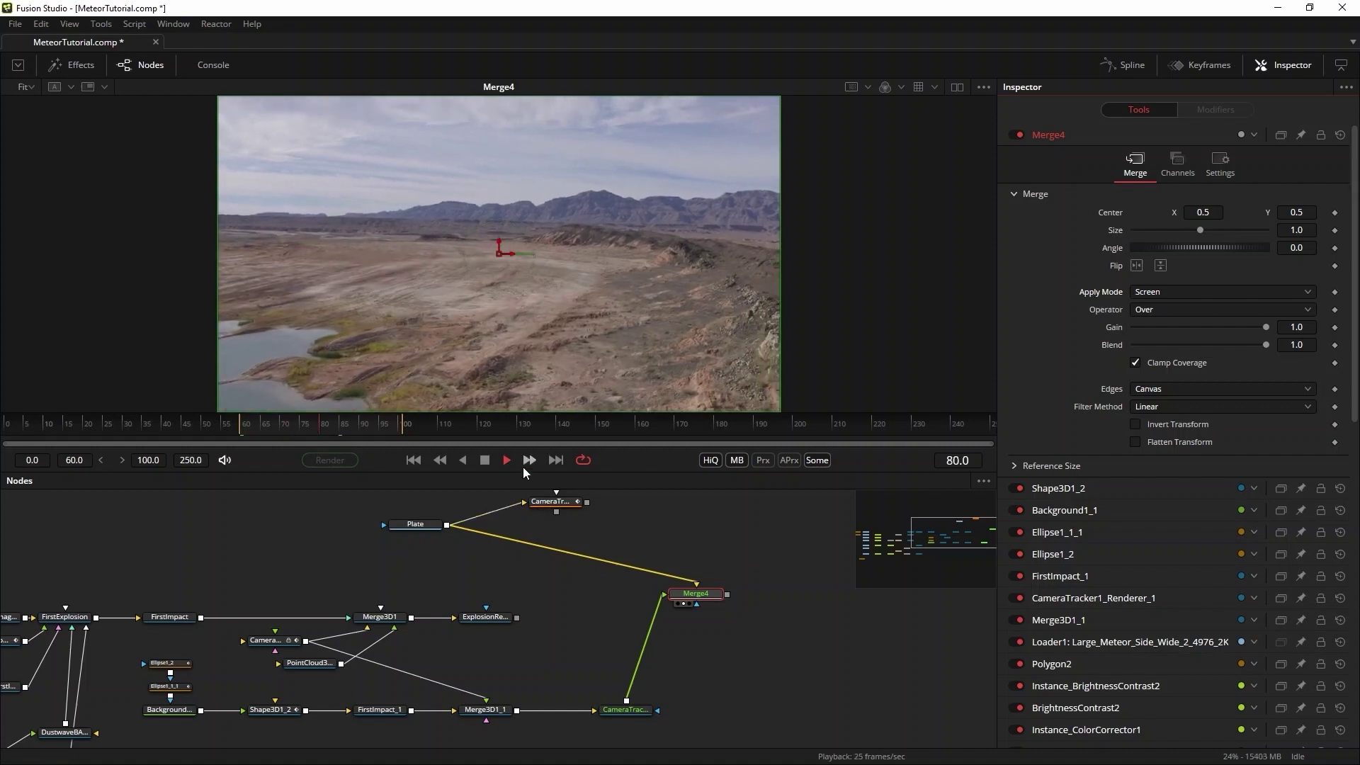
{"action": "left_click", "coordinate": [484, 460]}
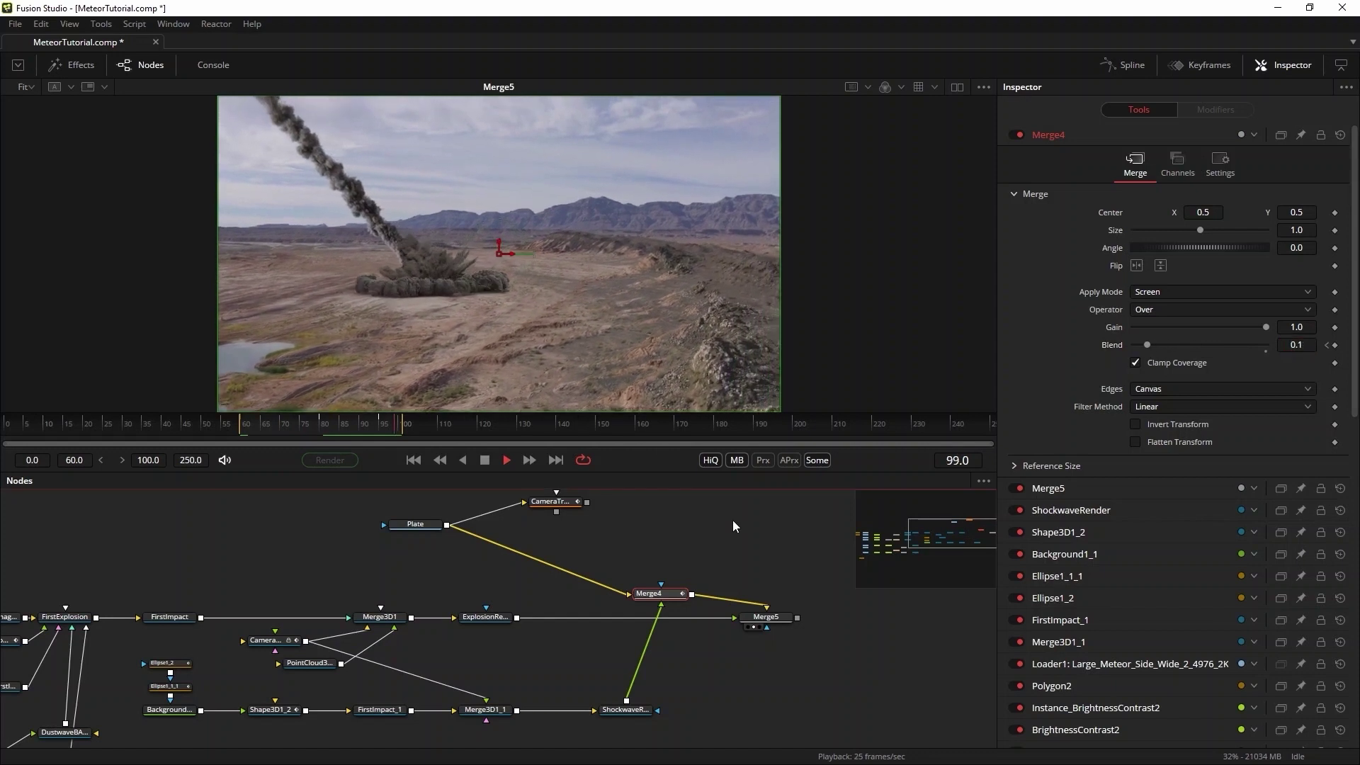
{"action": "left_click", "coordinate": [733, 525]}
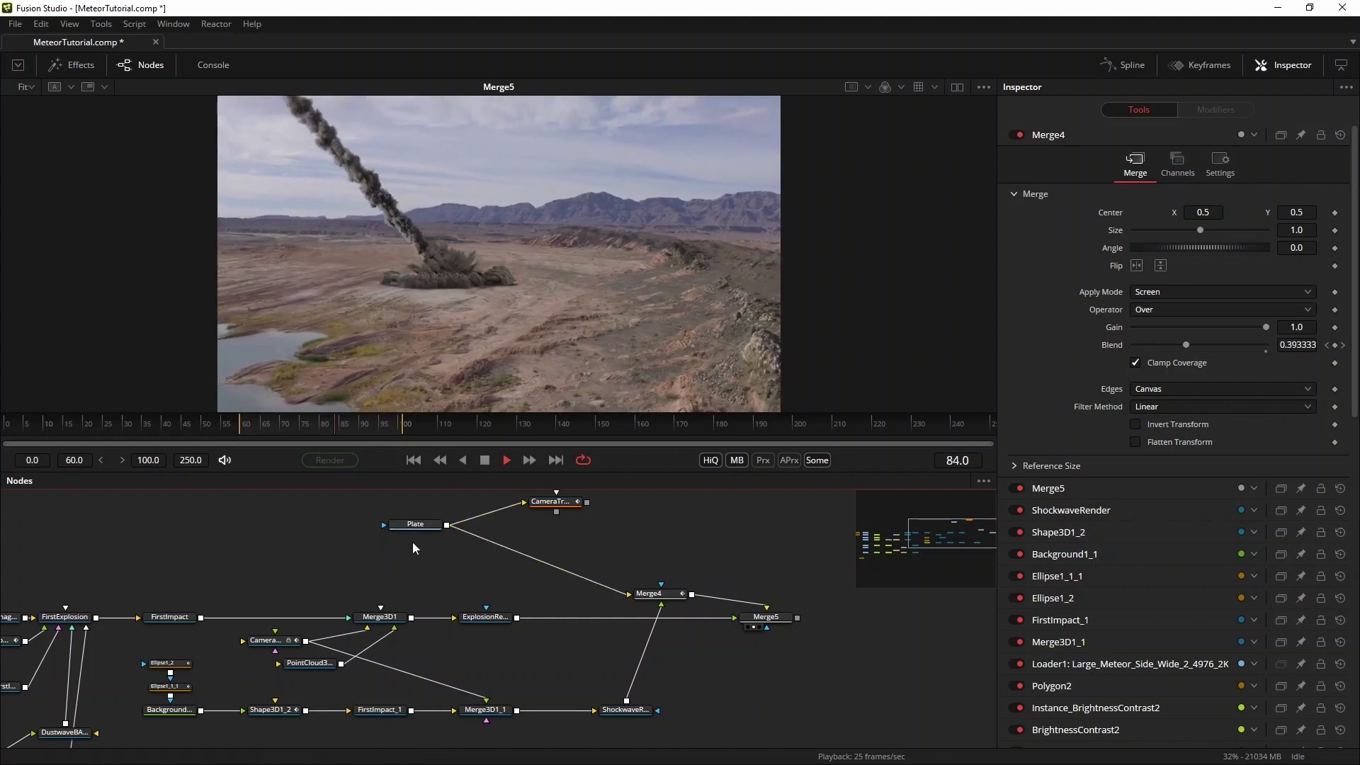
{"action": "left_click", "coordinate": [485, 461]}
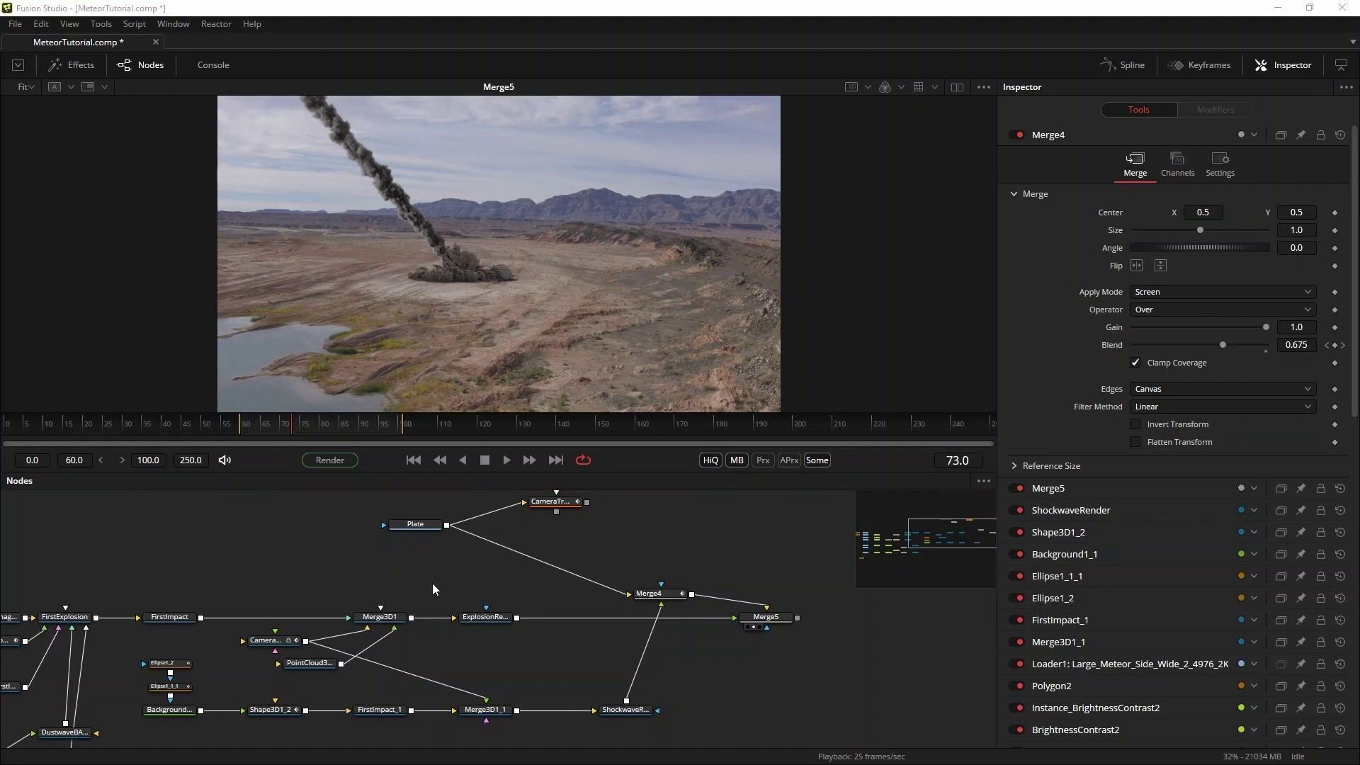
- Display Merge3D1 in the viewer and move ExplosionRender further along the flow to make room
{"action": "left_click", "coordinate": [391, 615]}
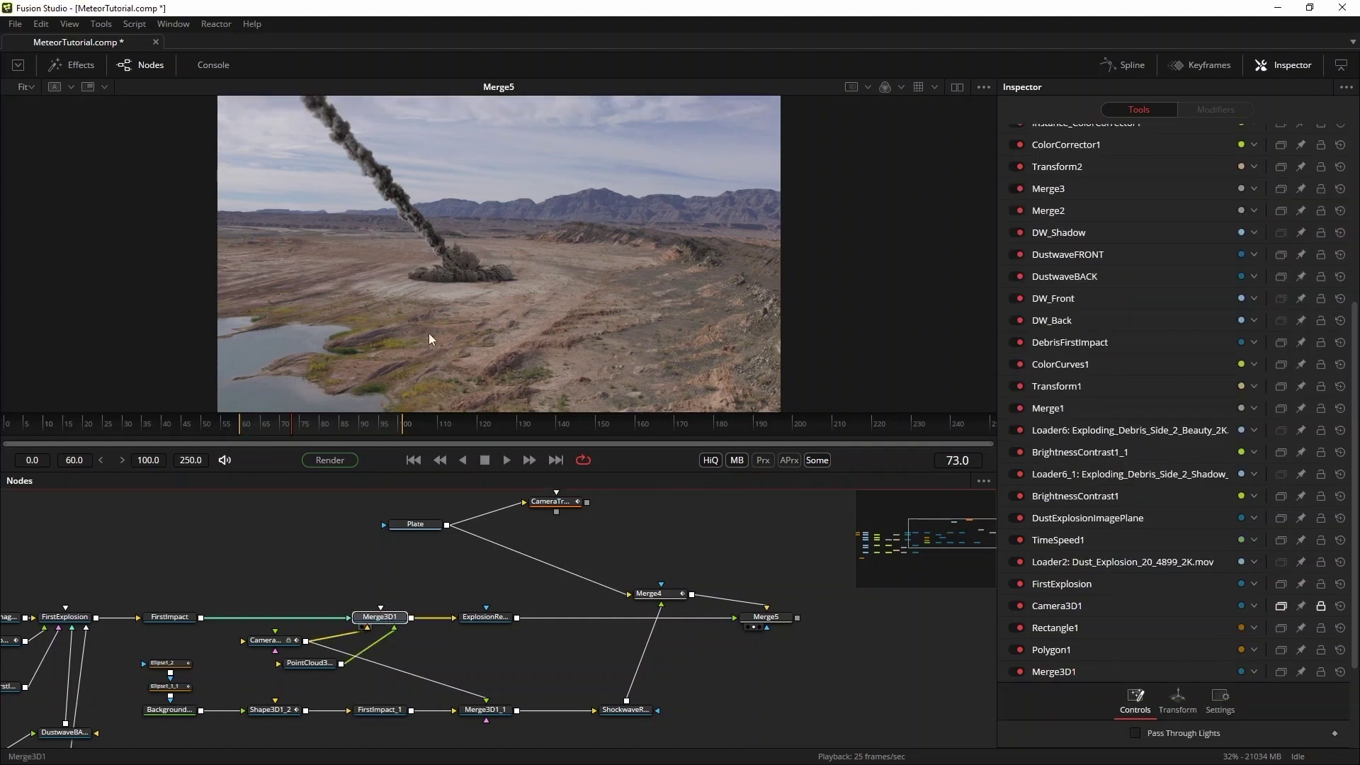
{"action": "key", "text": "1"}
{"action": "left_click_drag", "start_coordinate": [480, 616], "coordinate": [551, 617]}
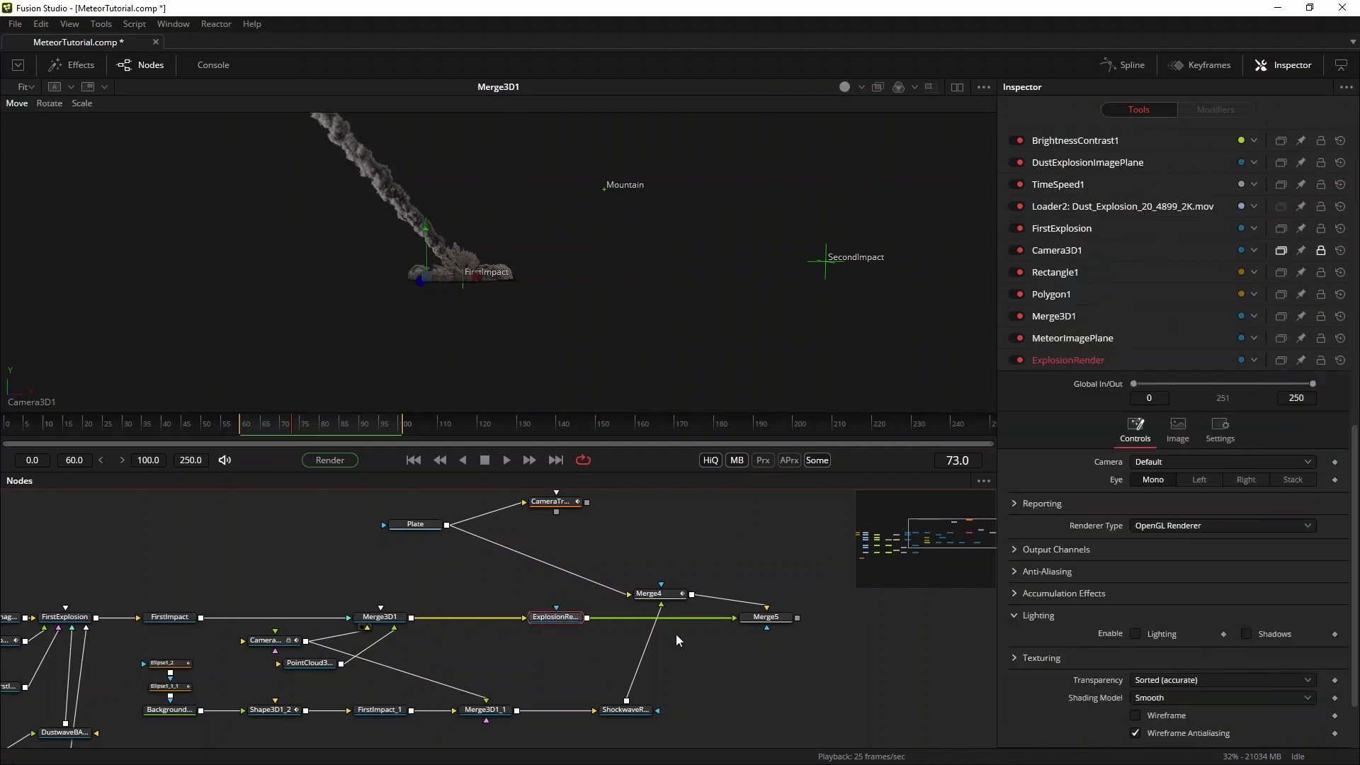
- Create a Transform3D node at the SecondImpact point of PointCloud3D1 and rename it SecondImpact
{"action": "right_click", "coordinate": [831, 268]}
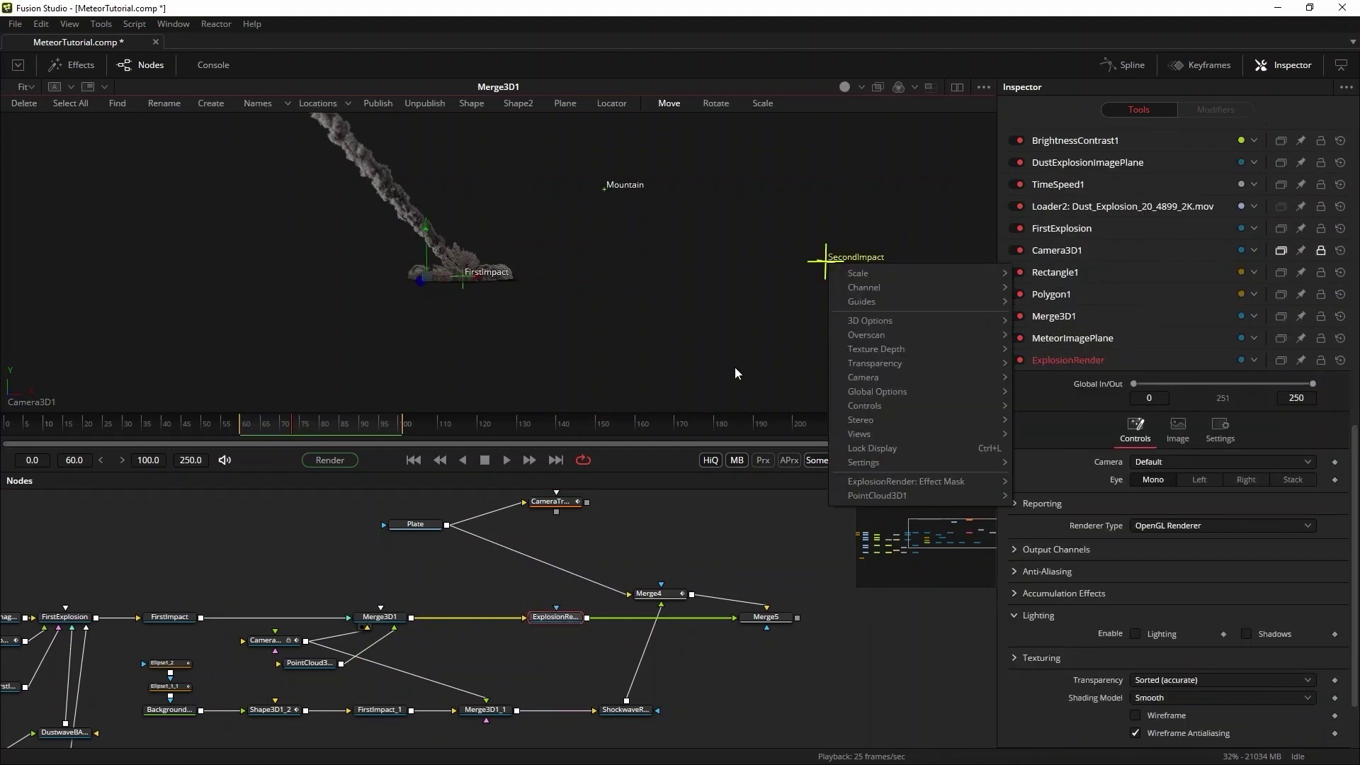
{"action": "mouse_move", "coordinate": [893, 500]}
{"action": "left_click", "coordinate": [1051, 495]}
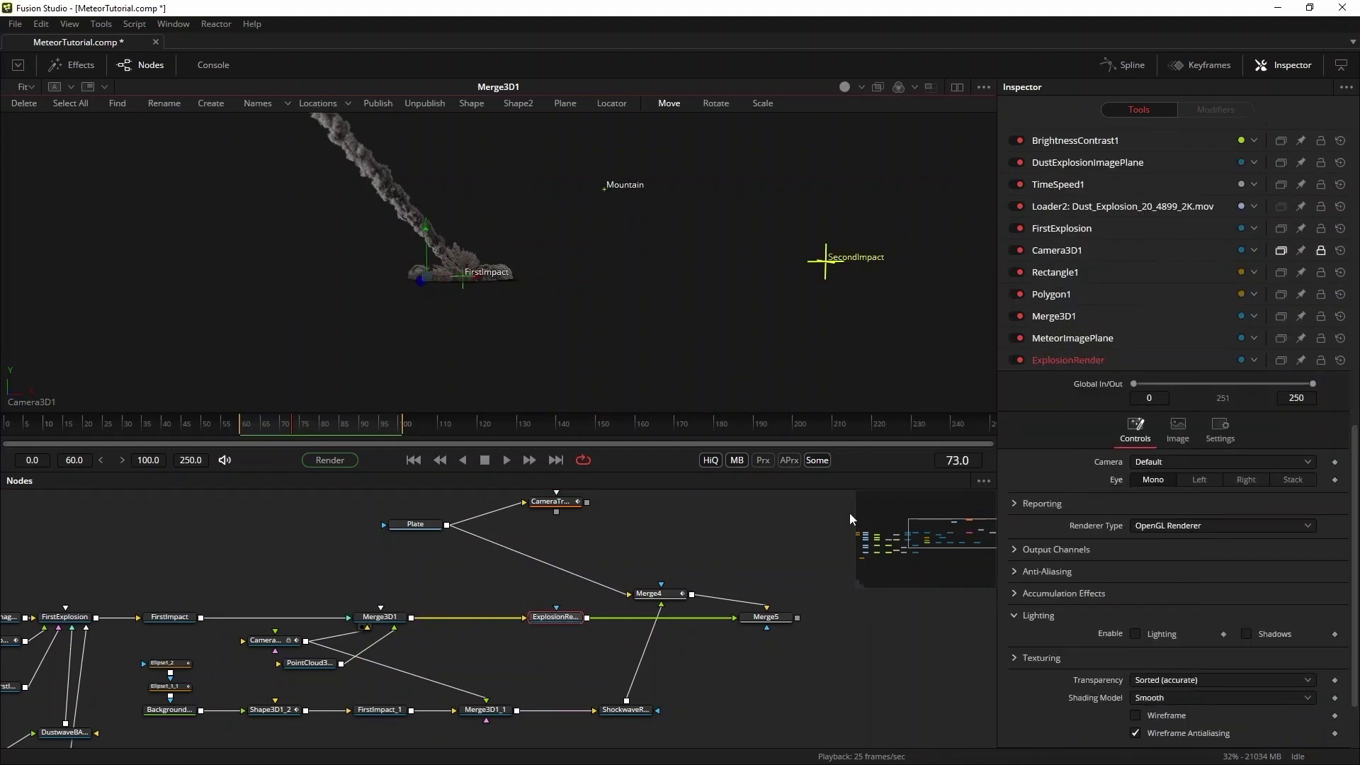
{"action": "right_click", "coordinate": [515, 653]}
{"action": "left_click", "coordinate": [589, 622]}
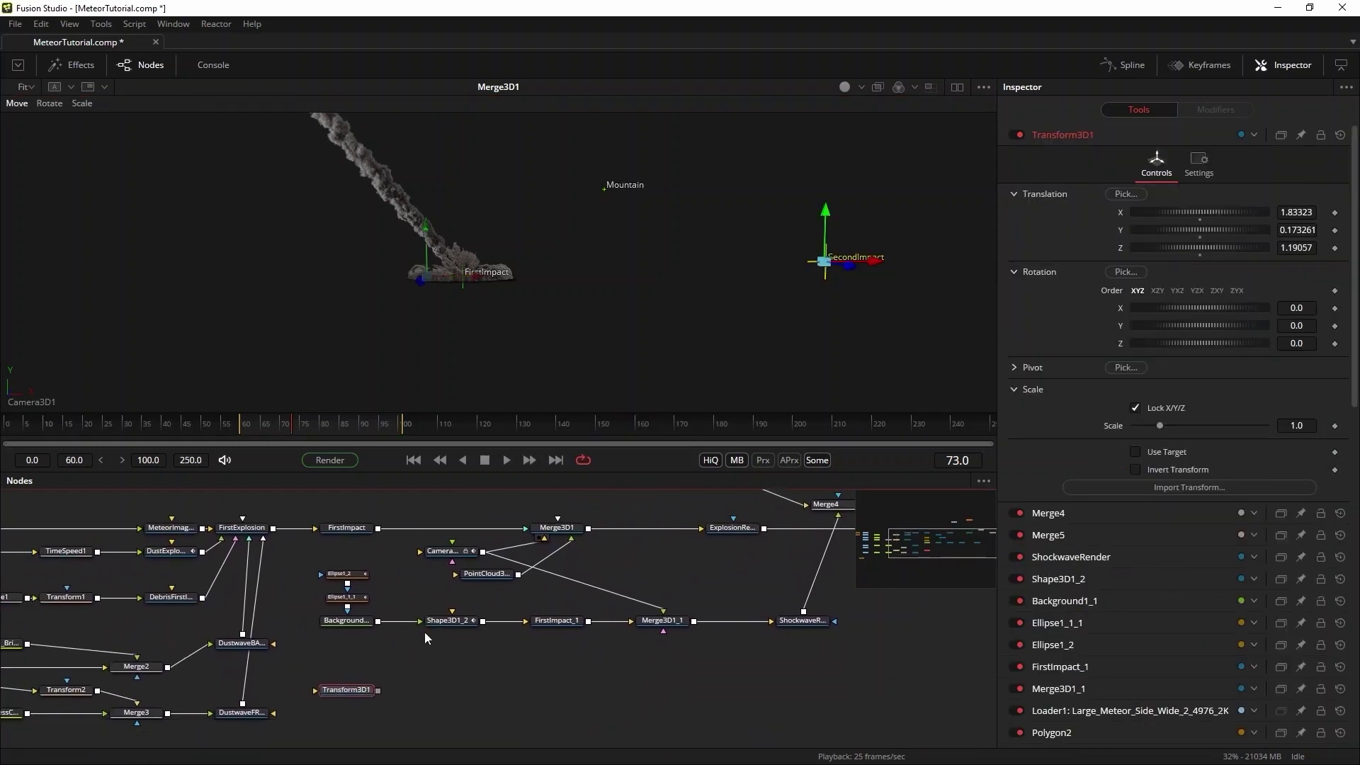
{"action": "key", "text": "F2"}
{"action": "type", "text": "SecondImpact"}
{"action": "key", "text": "Return"}
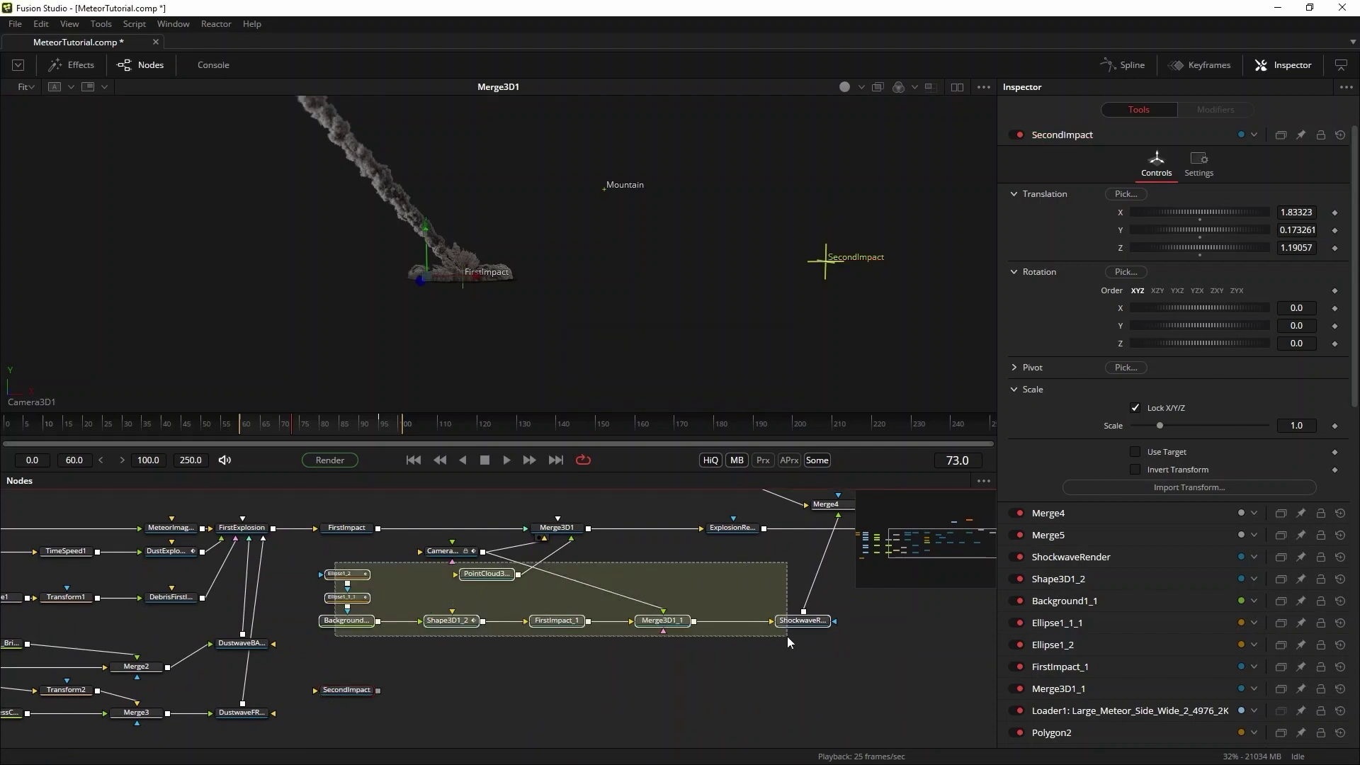
- Move the shockwave branch without PointCloud3D1 out of the way, and connect SecondImpact to Merge3D1
{"action": "left_click_drag", "start_coordinate": [787, 636], "coordinate": [779, 639]}
{"action": "left_click", "coordinate": [486, 573], "text": "ctrl"}
{"action": "left_click_drag", "start_coordinate": [556, 621], "coordinate": [765, 714]}
{"action": "left_click_drag", "start_coordinate": [803, 620], "coordinate": [874, 668]}
{"action": "left_click_drag", "start_coordinate": [567, 666], "coordinate": [726, 686]}
{"action": "left_click_drag", "start_coordinate": [506, 711], "coordinate": [506, 641]}
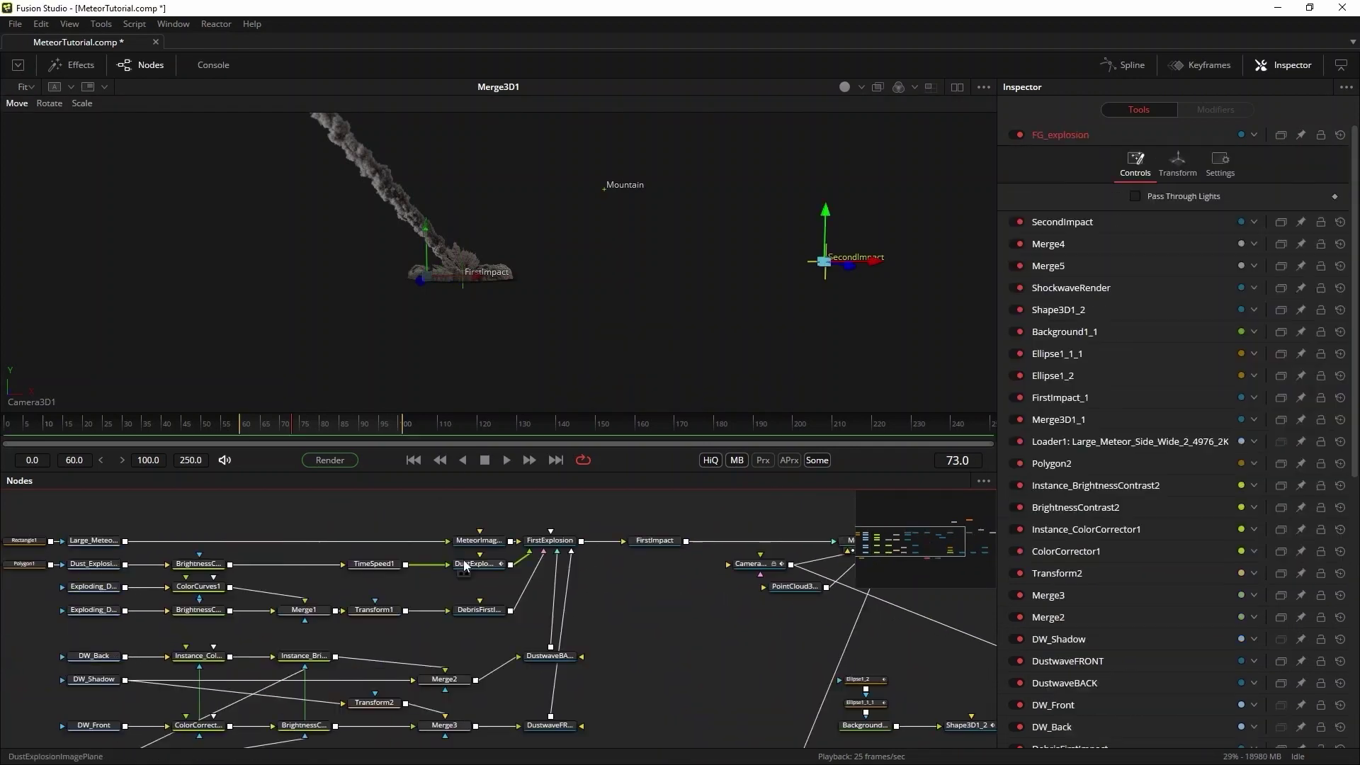
- Paste a copy of DustExplosionImagePlane near FG_explosion and connect it to FG_explosion
{"action": "left_click", "coordinate": [466, 565]}
{"action": "left_click_drag", "start_coordinate": [560, 743], "coordinate": [534, 595]}
{"action": "right_click", "coordinate": [522, 612]}
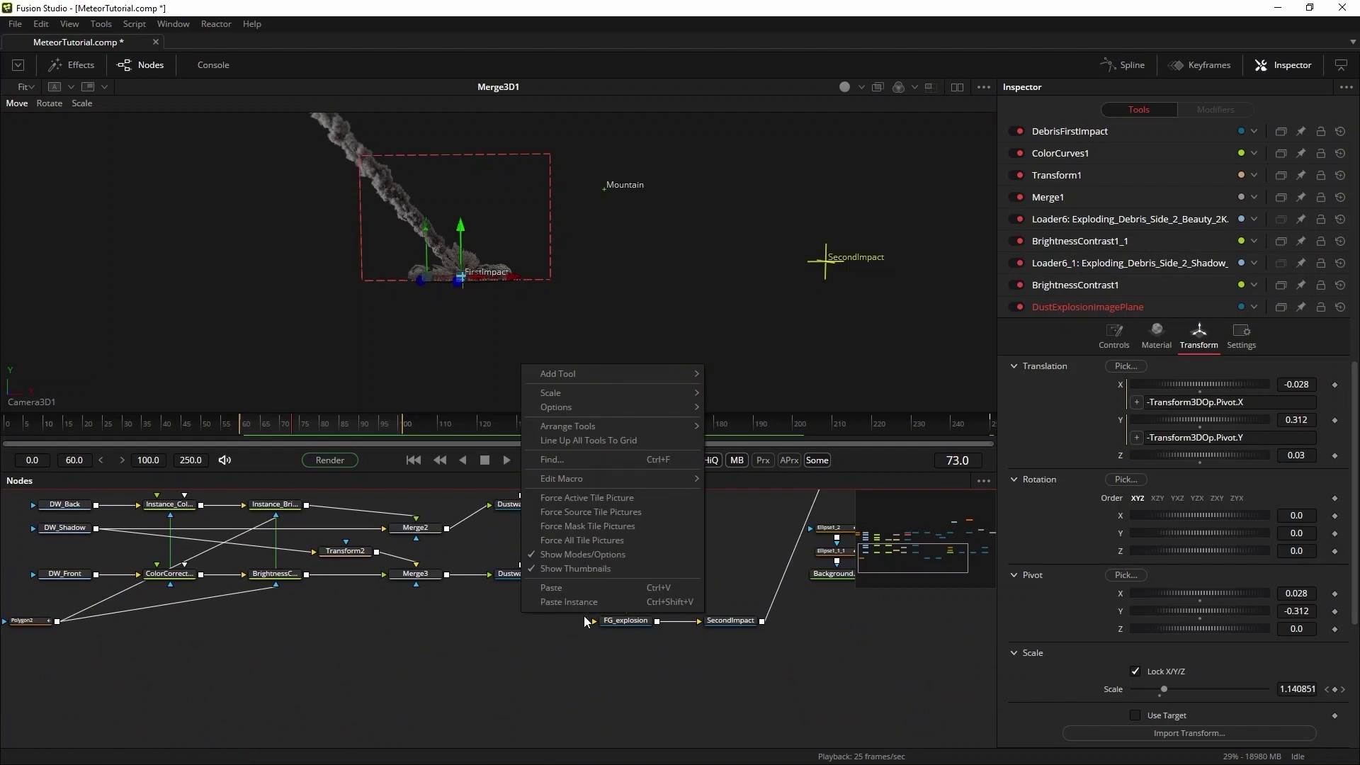
{"action": "left_click", "coordinate": [551, 587]}
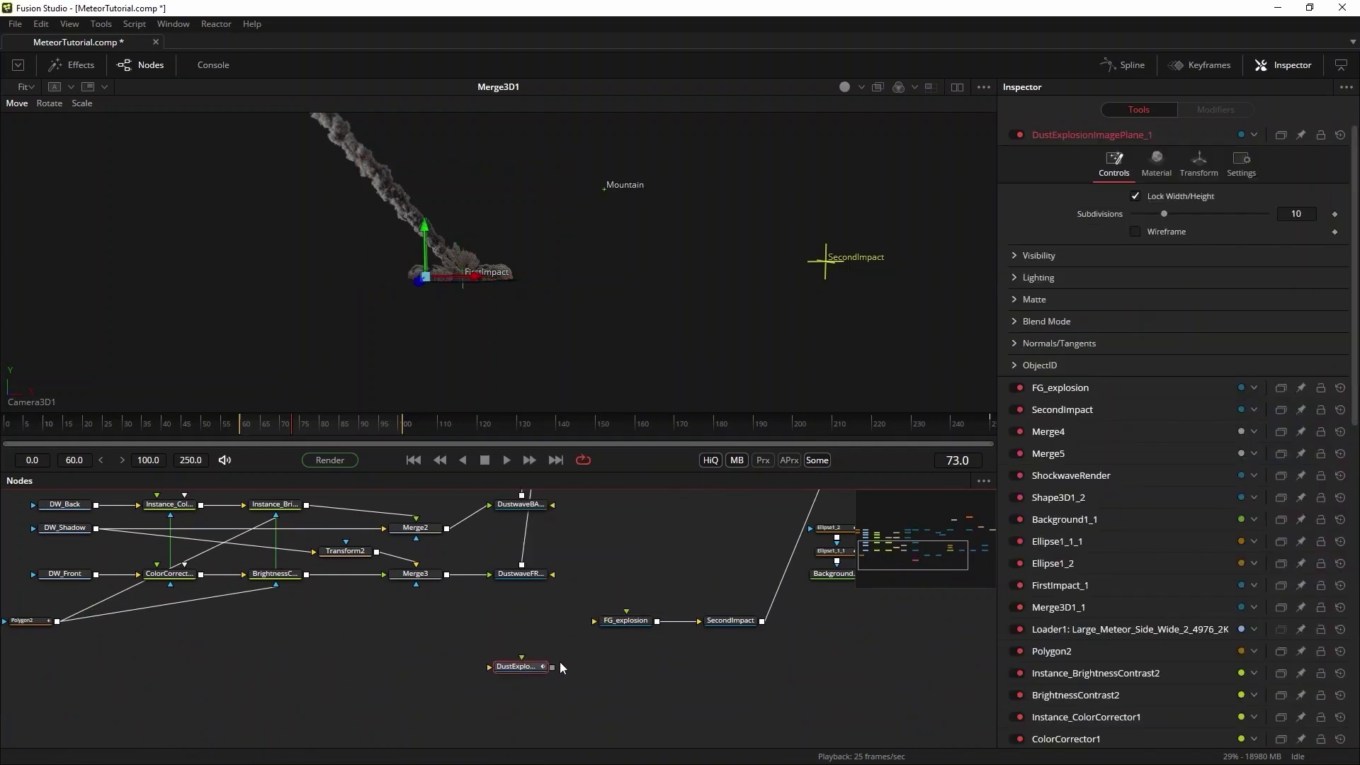
{"action": "left_click_drag", "start_coordinate": [617, 626], "coordinate": [616, 627]}
- Rename the copied image plane DustExplosionClose
{"action": "key", "text": "F2"}
{"action": "type", "text": "DustE"}
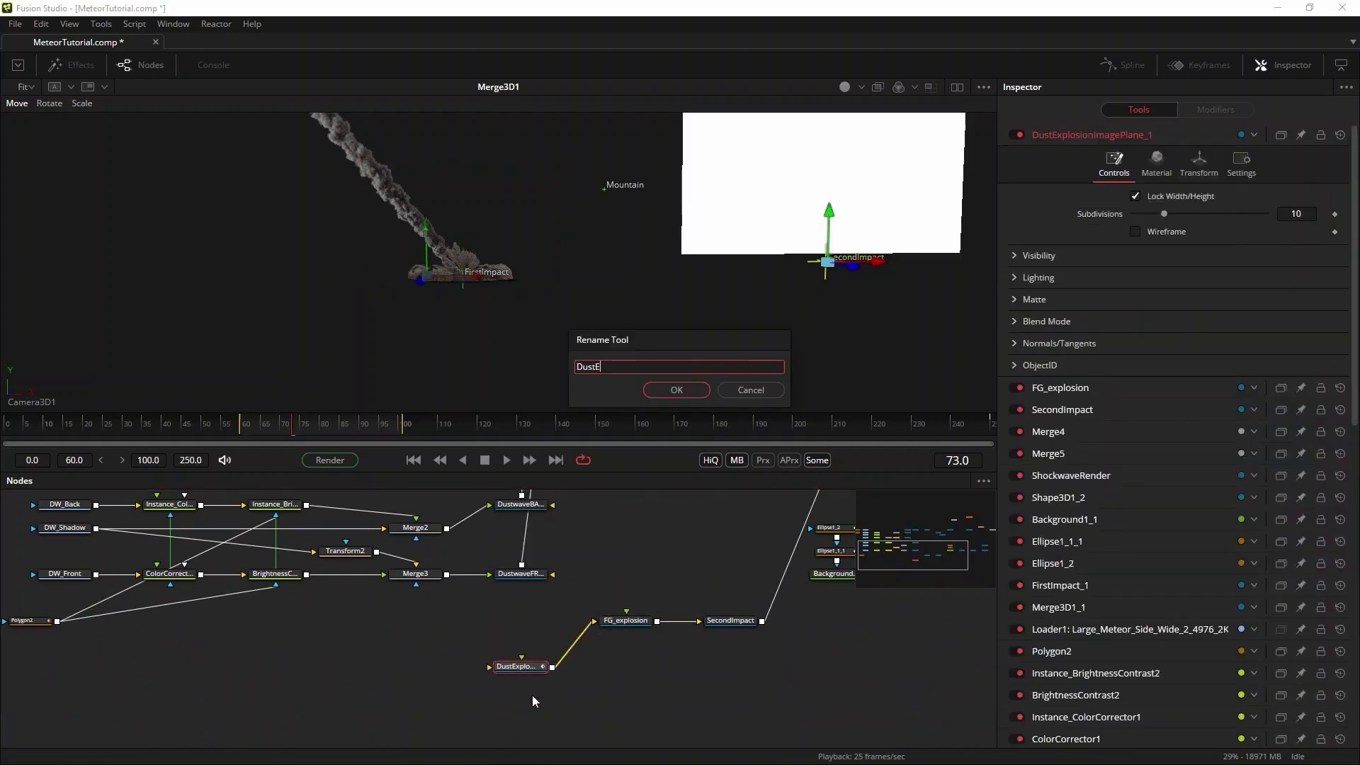
{"action": "type", "text": "xplosionClose"}
{"action": "key", "text": "Return"}
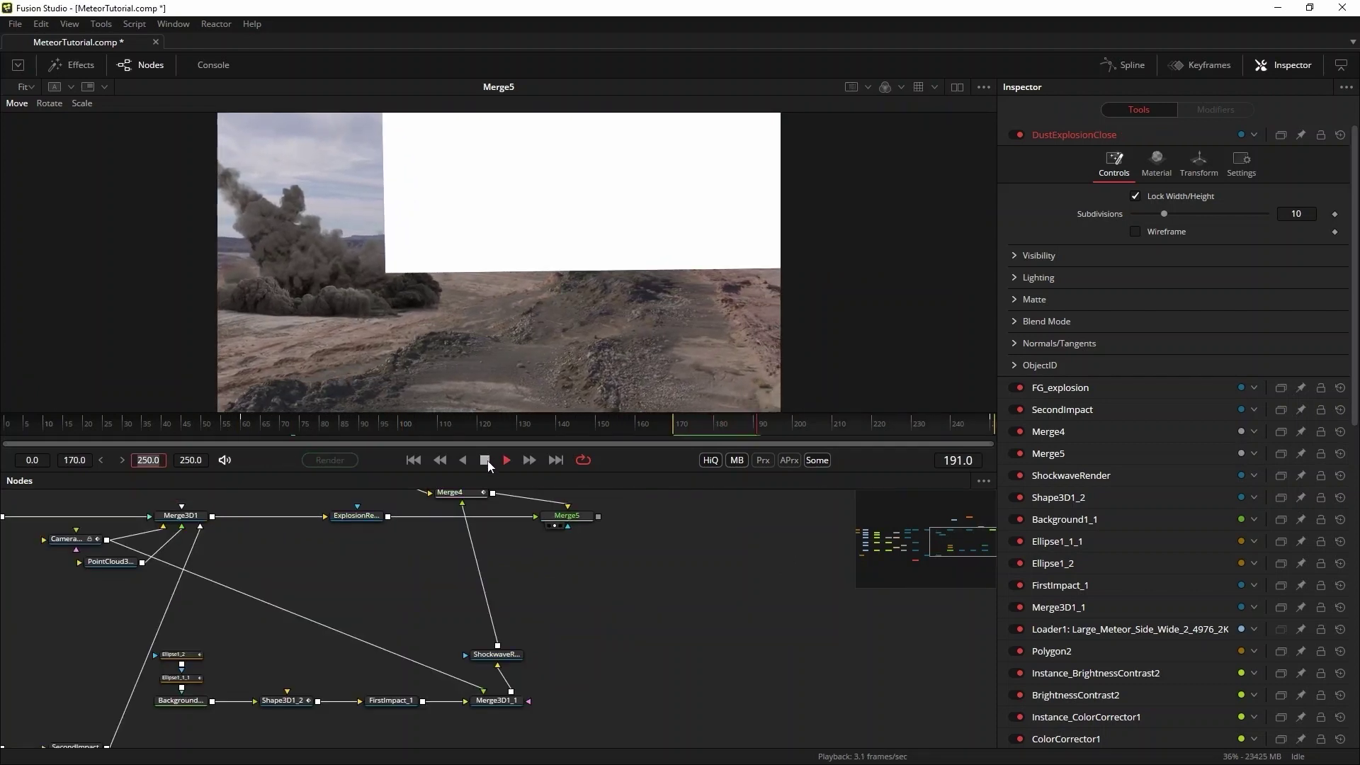
- Stop the playback of the second impact section and feed the Dust_Explosion_Close_31_4940_2K footage into DustExplosionClose
{"action": "left_click", "coordinate": [485, 459]}
{"action": "left_click", "coordinate": [414, 459]}
{"action": "left_click_drag", "start_coordinate": [216, 674], "coordinate": [537, 558]}
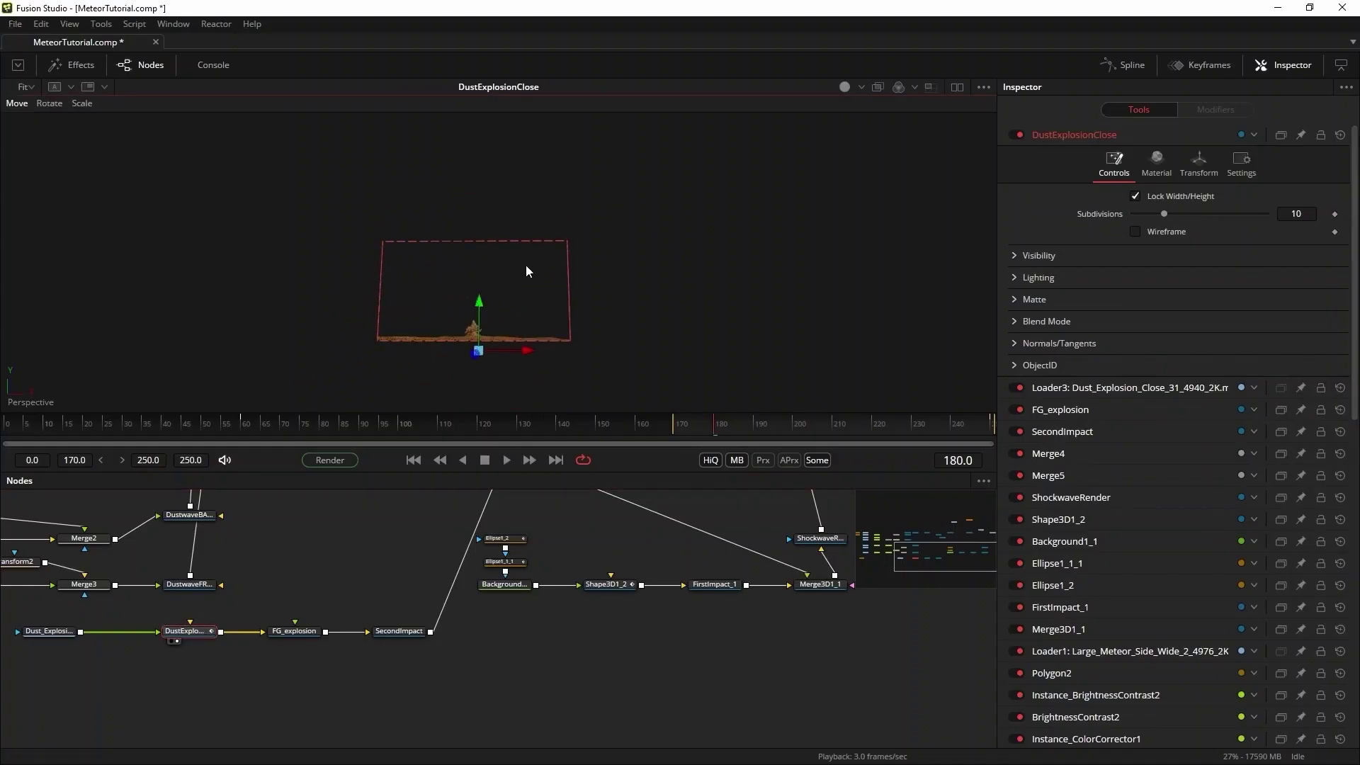
- Show the transform settings of DustExplosionClose, and mask out the ground dust of its footage with an inverted polygon along the frame's lower edge
{"action": "left_click", "coordinate": [1198, 163]}
{"action": "right_click", "coordinate": [1295, 517]}
{"action": "left_click", "coordinate": [1289, 415]}
{"action": "left_click", "coordinate": [1295, 517]}
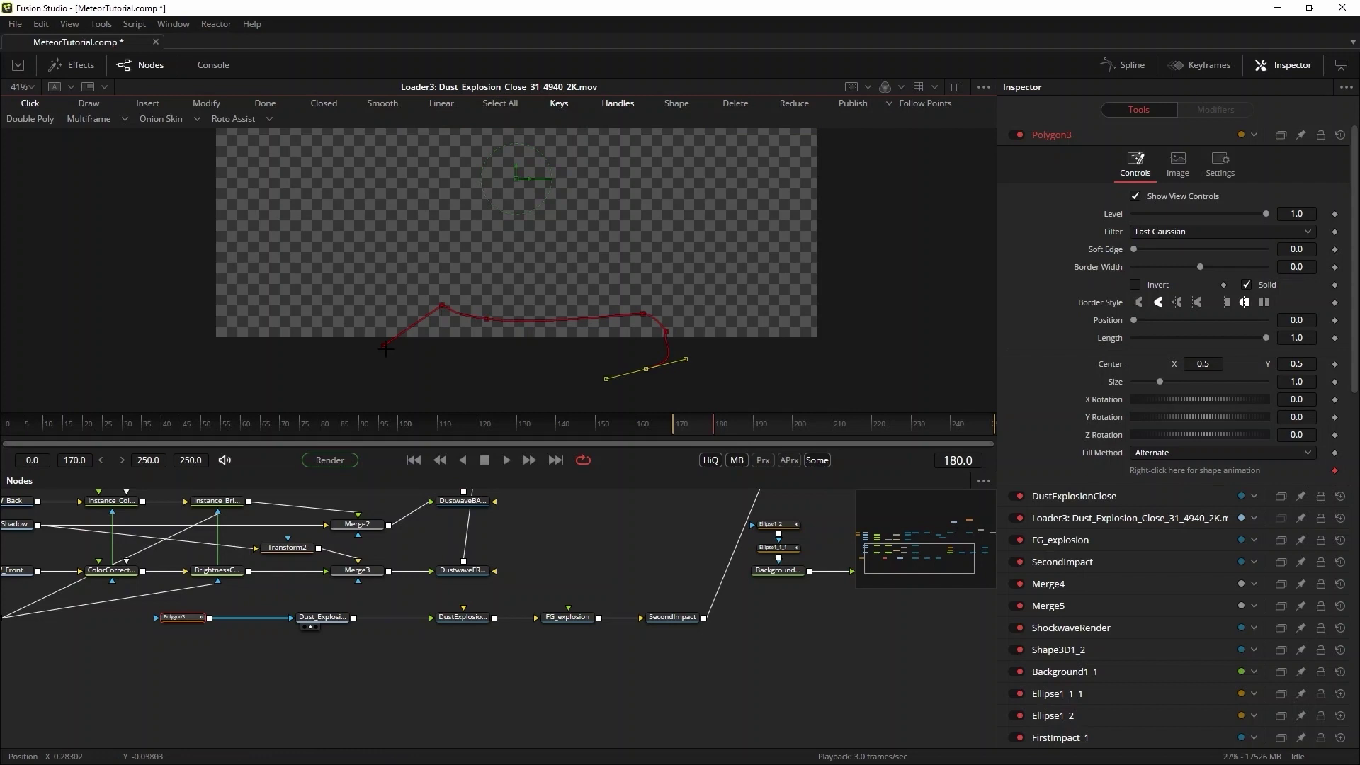
{"action": "left_click", "coordinate": [385, 349]}
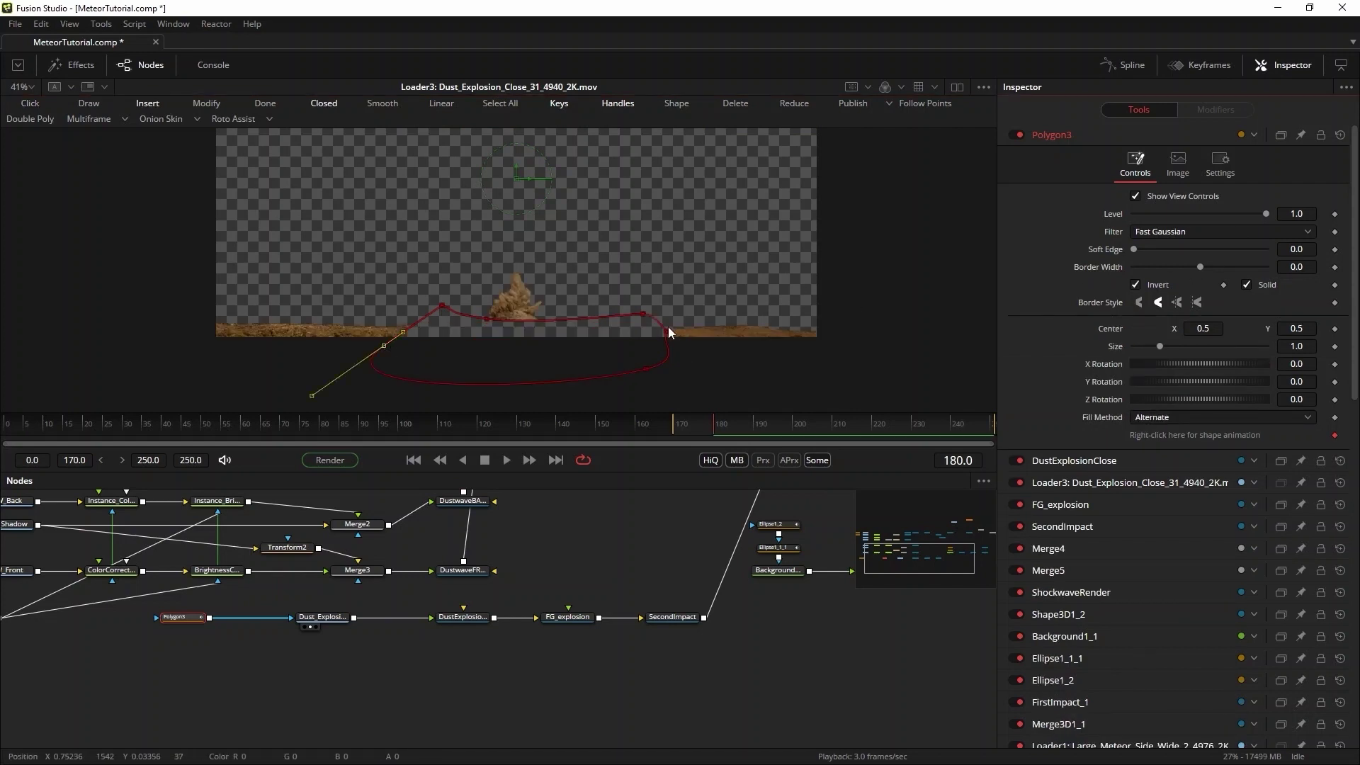
{"action": "left_click_drag", "start_coordinate": [666, 331], "coordinate": [845, 338]}
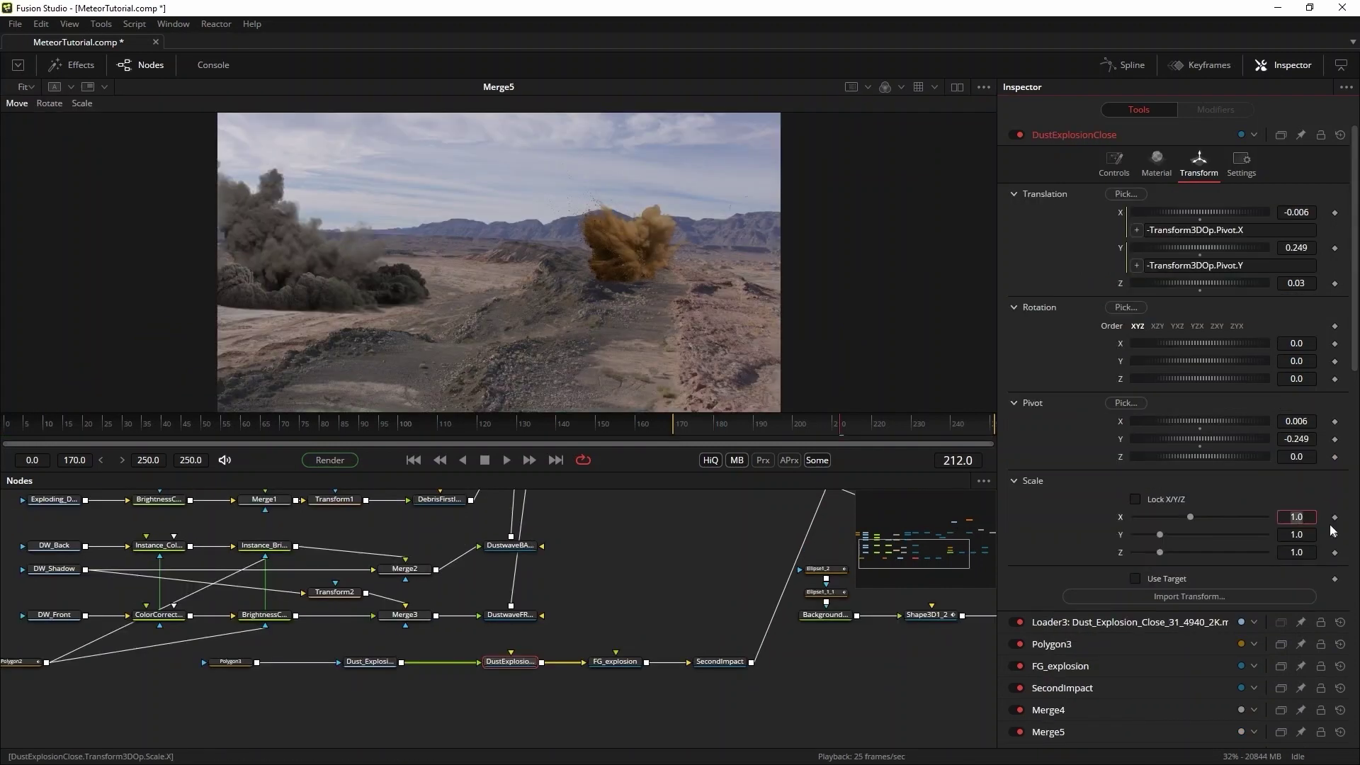
- Mirror DustExplosionClose with the X scale expression -Transform3DOp.Scale.Y, enlarge its Y scale to 2.033 and play the result
{"action": "type", "text": "="}
{"action": "key", "text": "Return"}
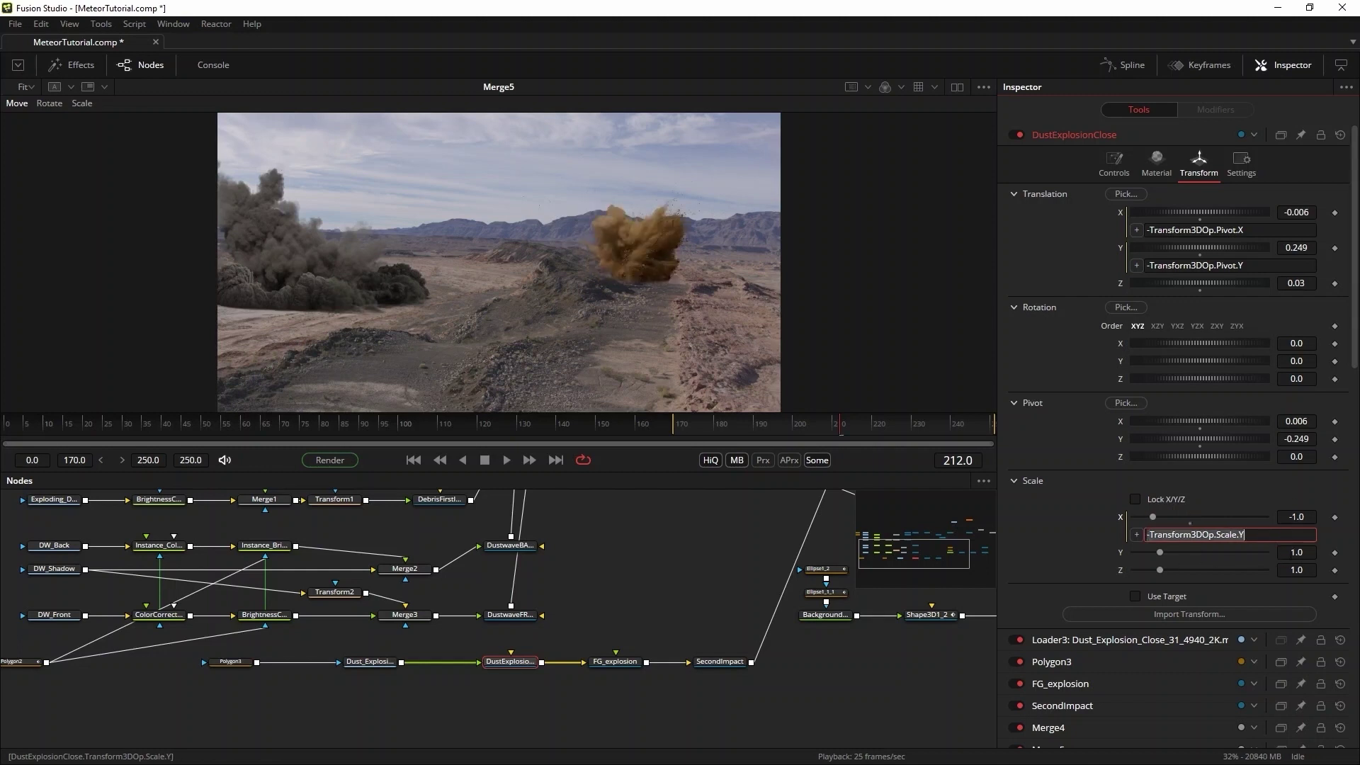
{"action": "left_click_drag", "start_coordinate": [1160, 552], "coordinate": [1184, 553]}
{"action": "key", "text": "space"}
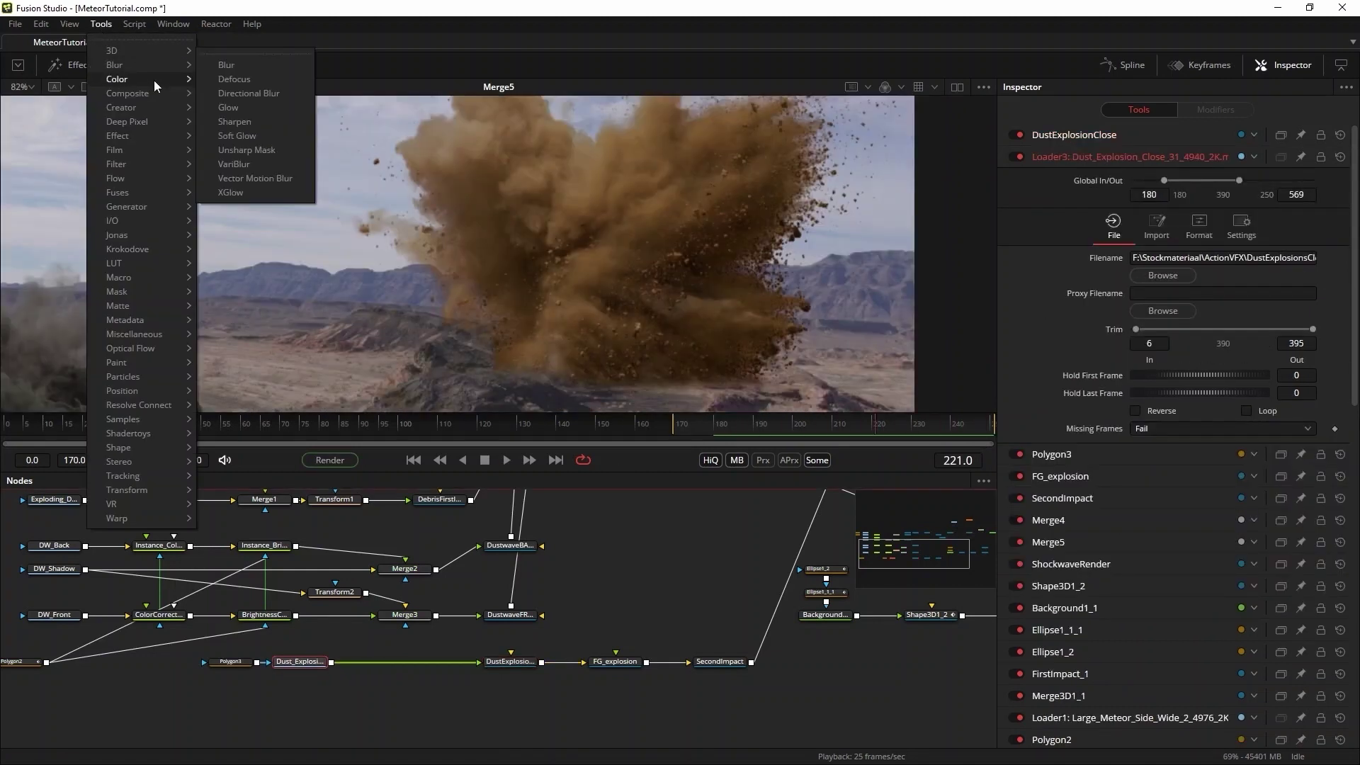
- Enable Pre-Divide / Post-Multiply on ColorGain1 and set its dark balance to Red/Cyan -0.053, Green/Magenta 0.057 and Blue/Yellow 0.379
{"action": "left_click", "coordinate": [243, 73]}
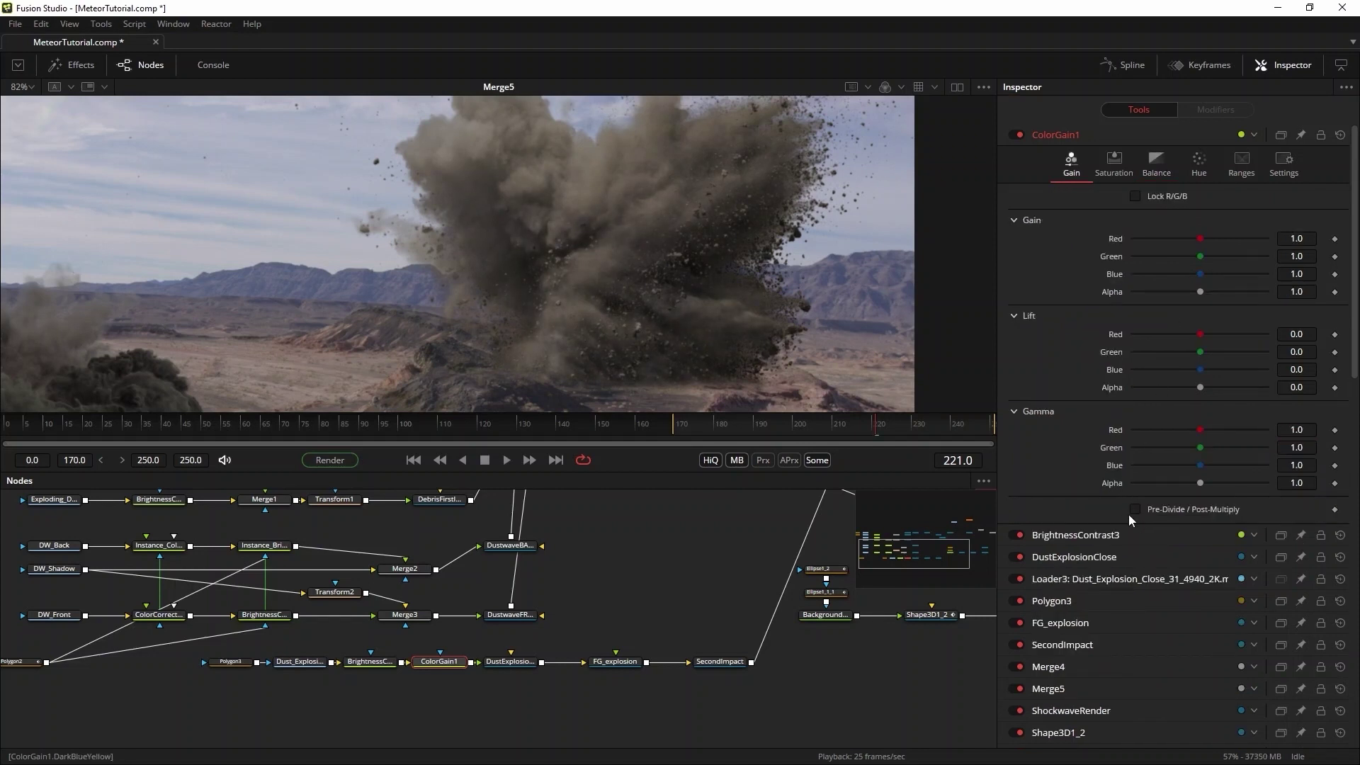
{"action": "left_click", "coordinate": [1134, 510]}
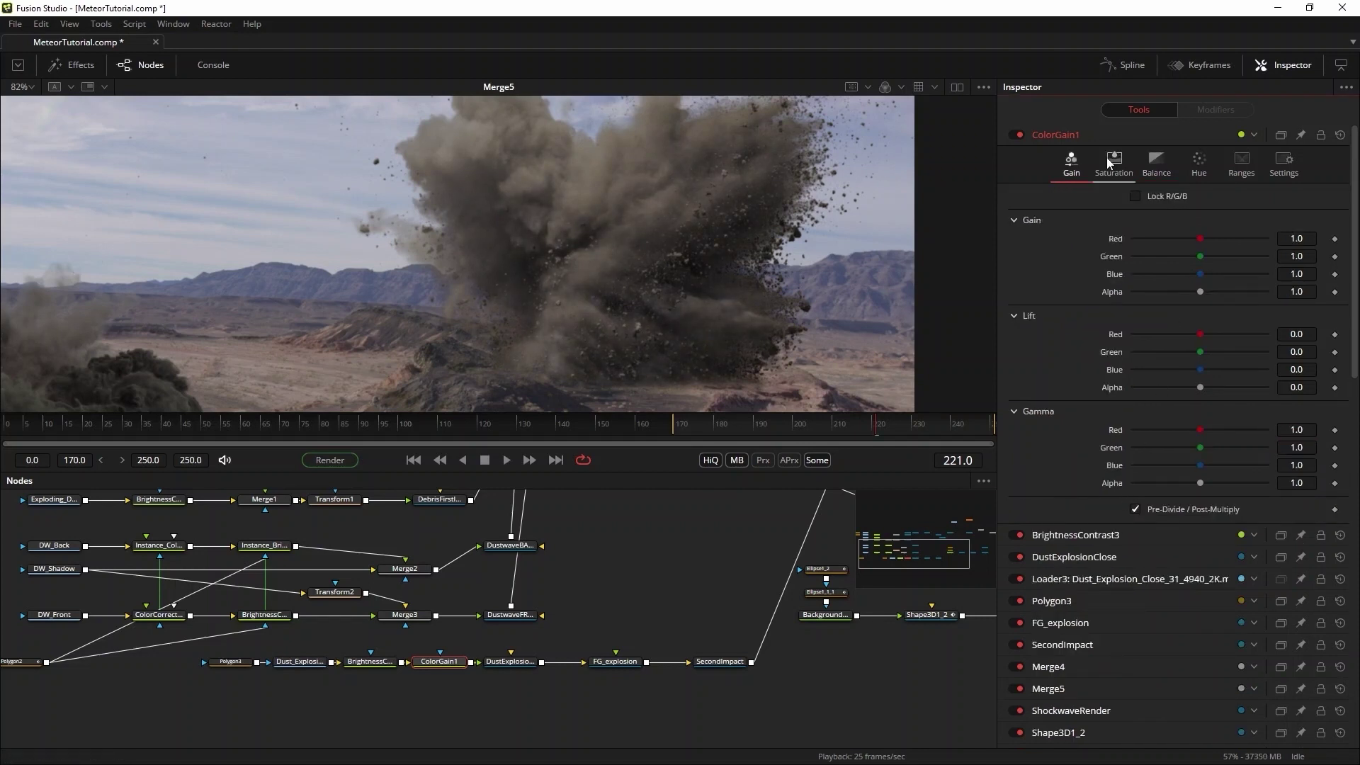
{"action": "left_click", "coordinate": [1156, 170]}
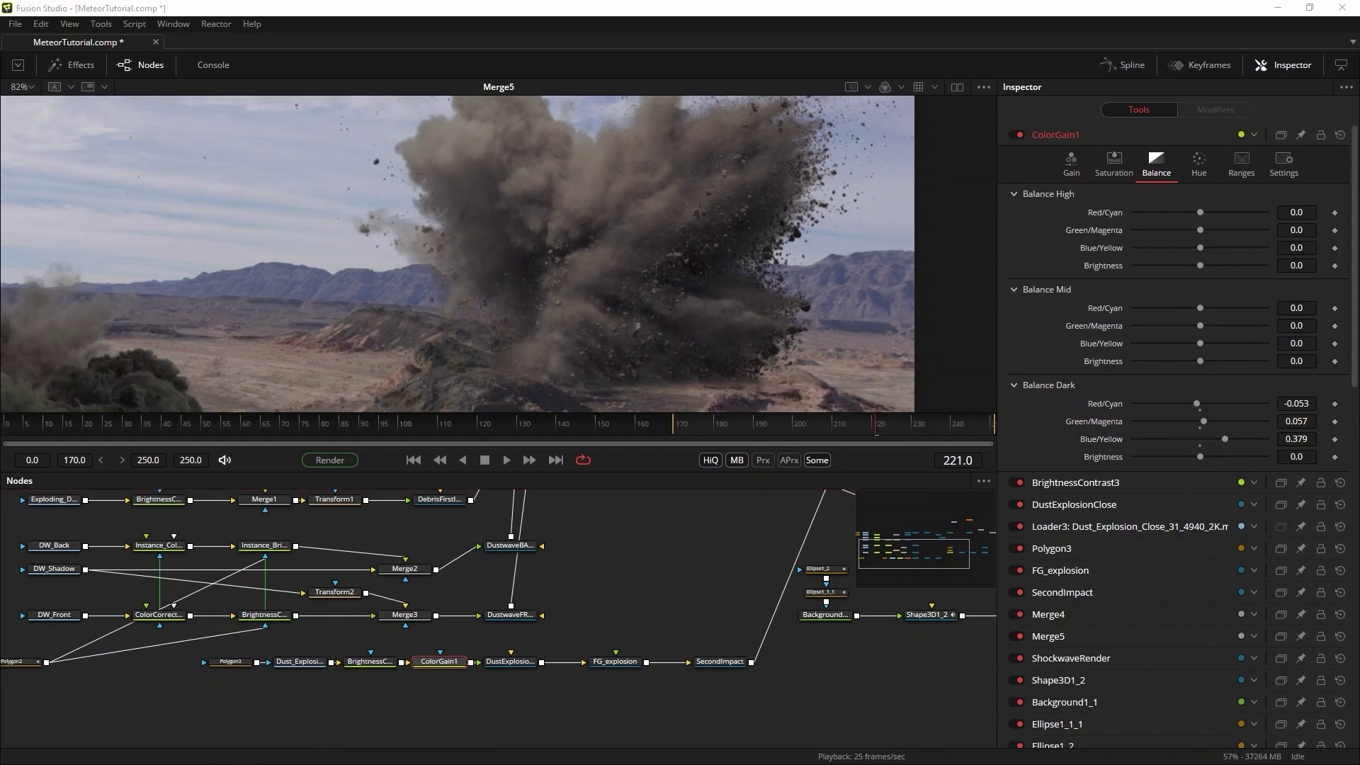
{"action": "key", "text": "ctrl+f"}
{"action": "left_click", "coordinate": [506, 459]}
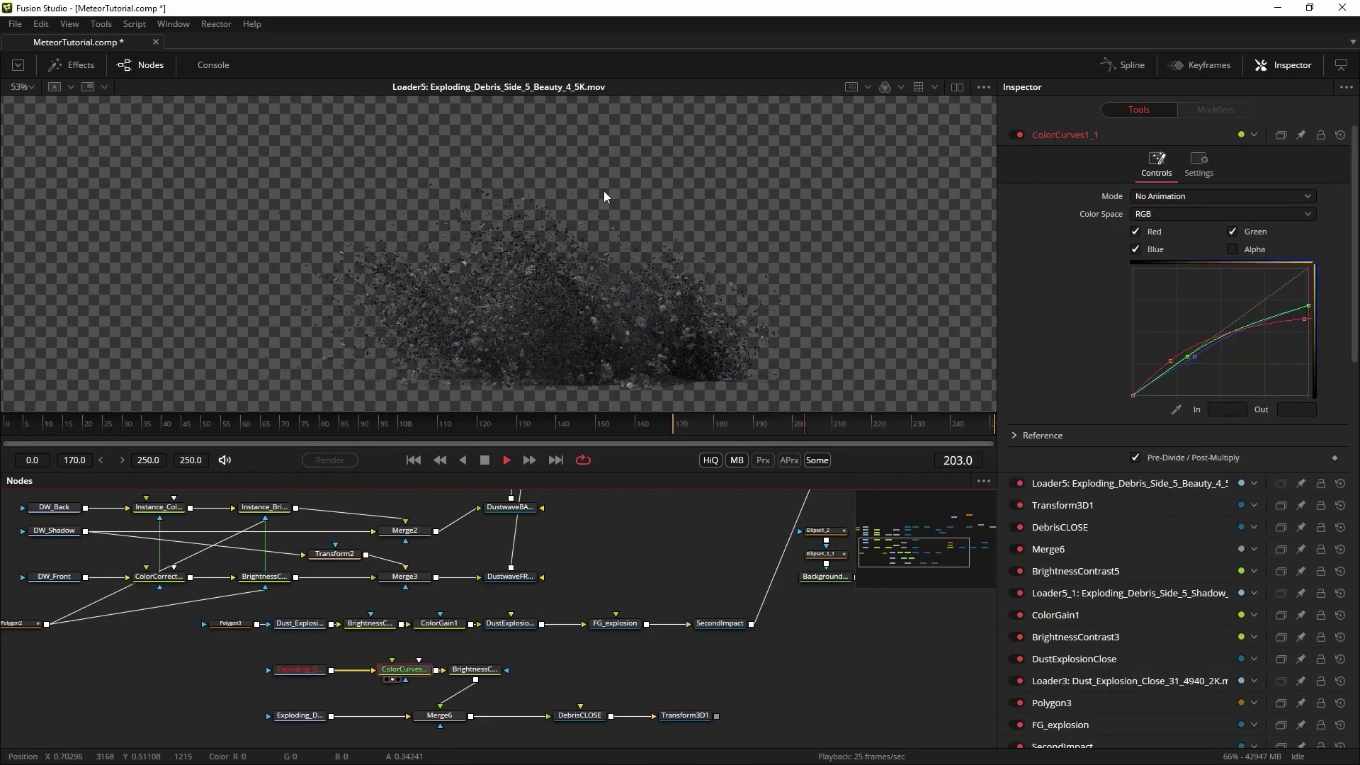
- Examine the color-corrected exploding debris at the BrightnessContrast5 node in the viewer
{"action": "left_click_drag", "start_coordinate": [475, 669], "coordinate": [563, 405]}
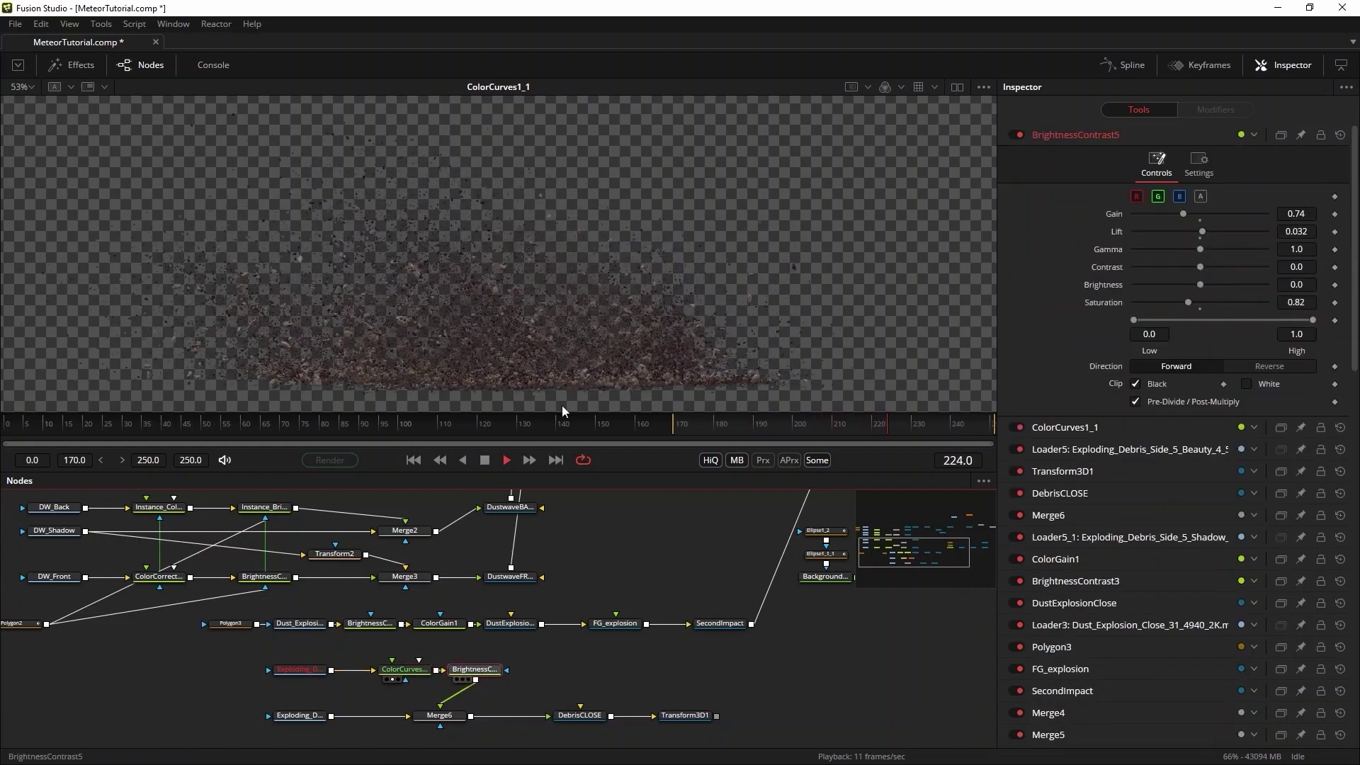
{"action": "key", "text": "1"}
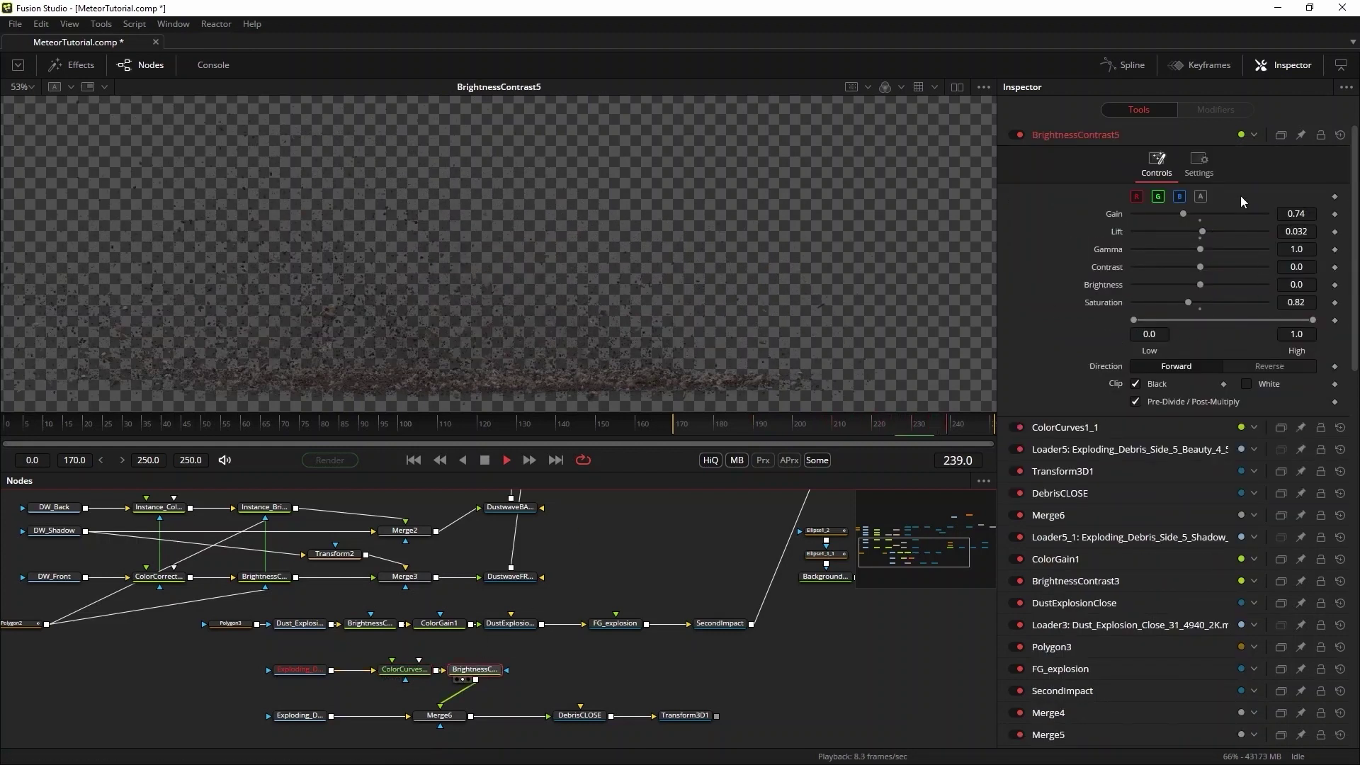
{"action": "key", "text": "ctrl"}
{"action": "key", "text": "ctrl"}
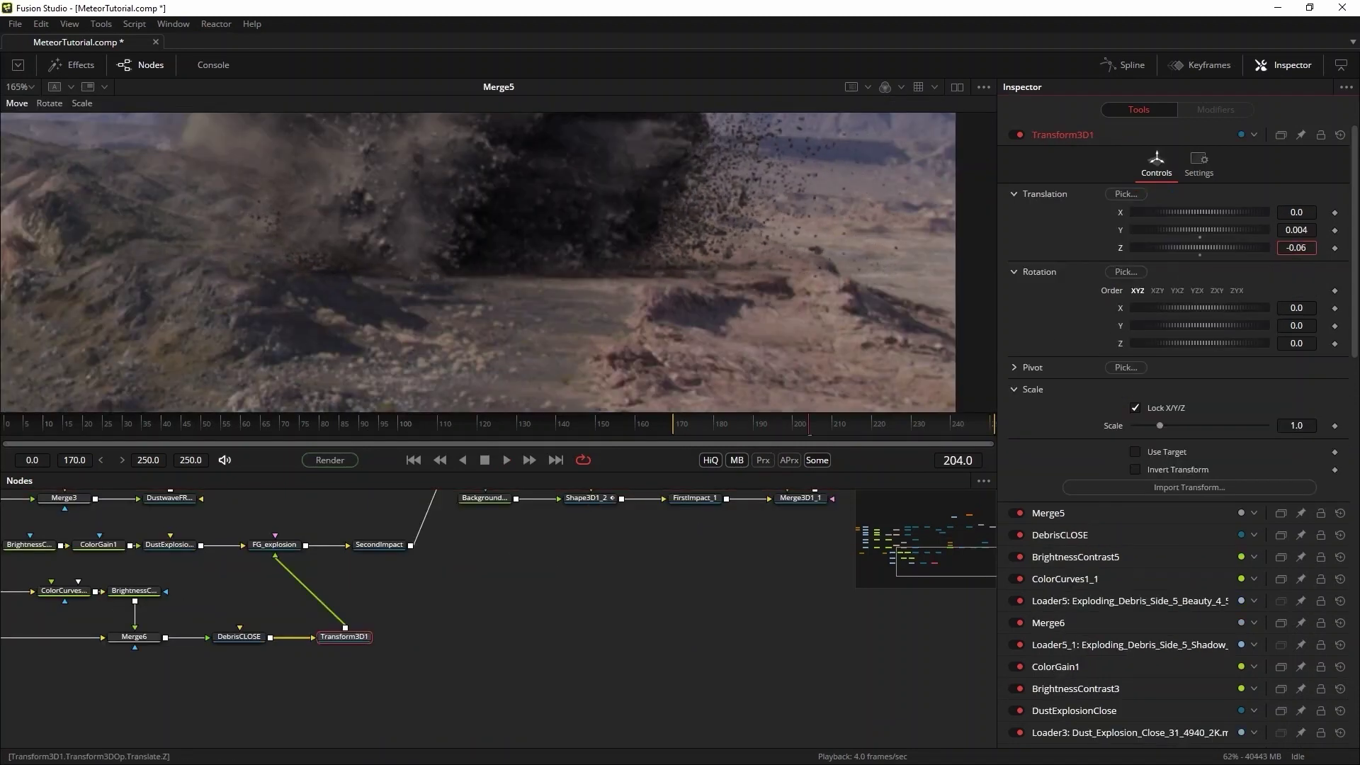
- Set Transform3D1's Z translation to -0.01 to reposition the close debris, then review the second impact and fit the view
{"action": "left_click_drag", "start_coordinate": [1199, 247], "coordinate": [1224, 247]}
{"action": "key", "text": "Down"}
{"action": "key", "text": "Down"}
{"action": "key", "text": "Down"}
{"action": "key", "text": "Down"}
{"action": "key", "text": "Down"}
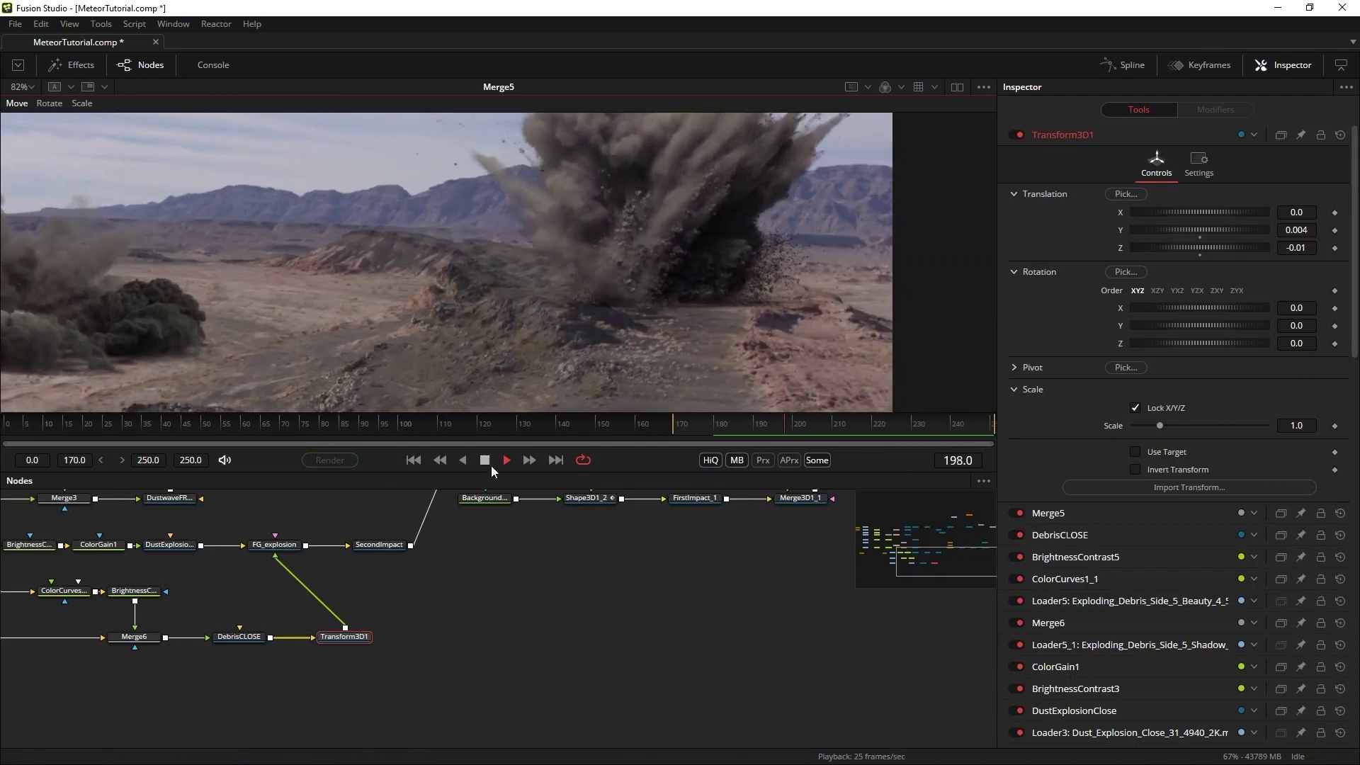
{"action": "left_click", "coordinate": [491, 466]}
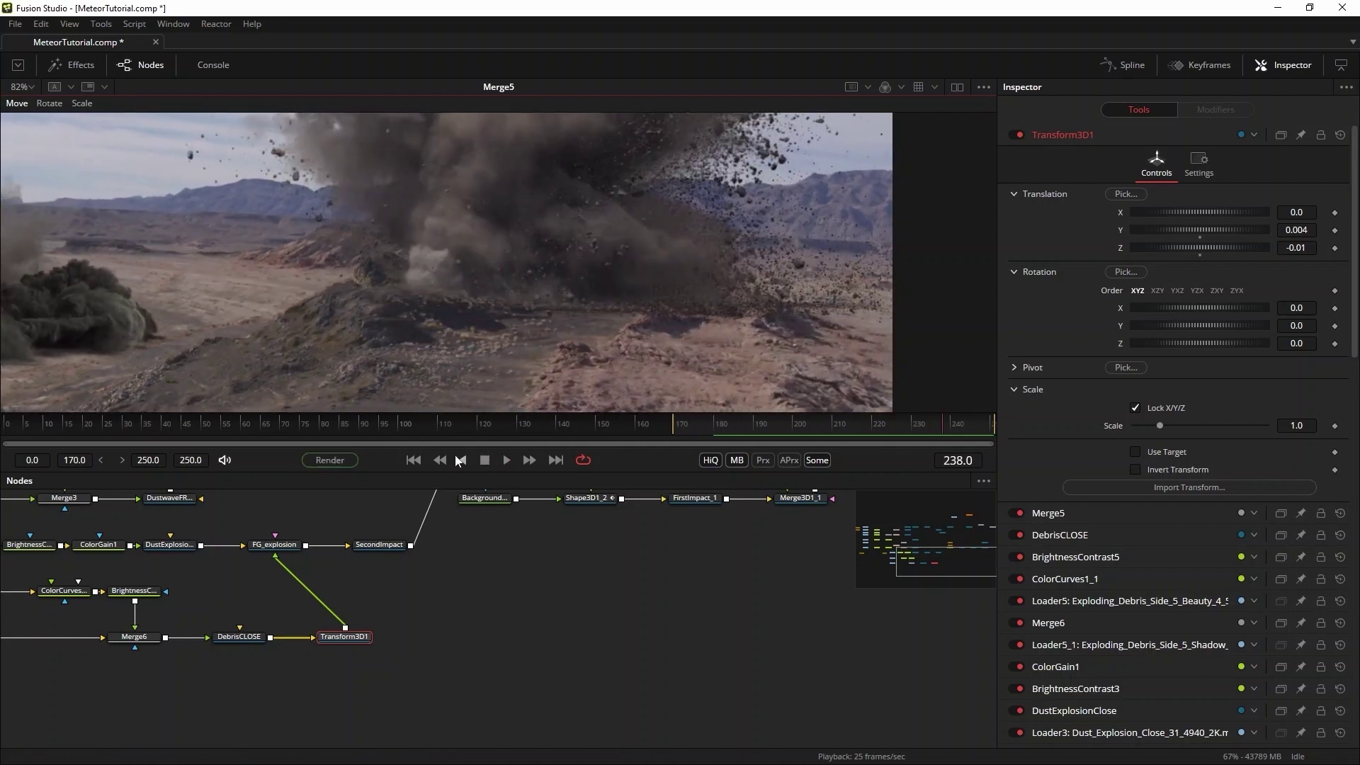
{"action": "key", "text": "ctrl+f"}
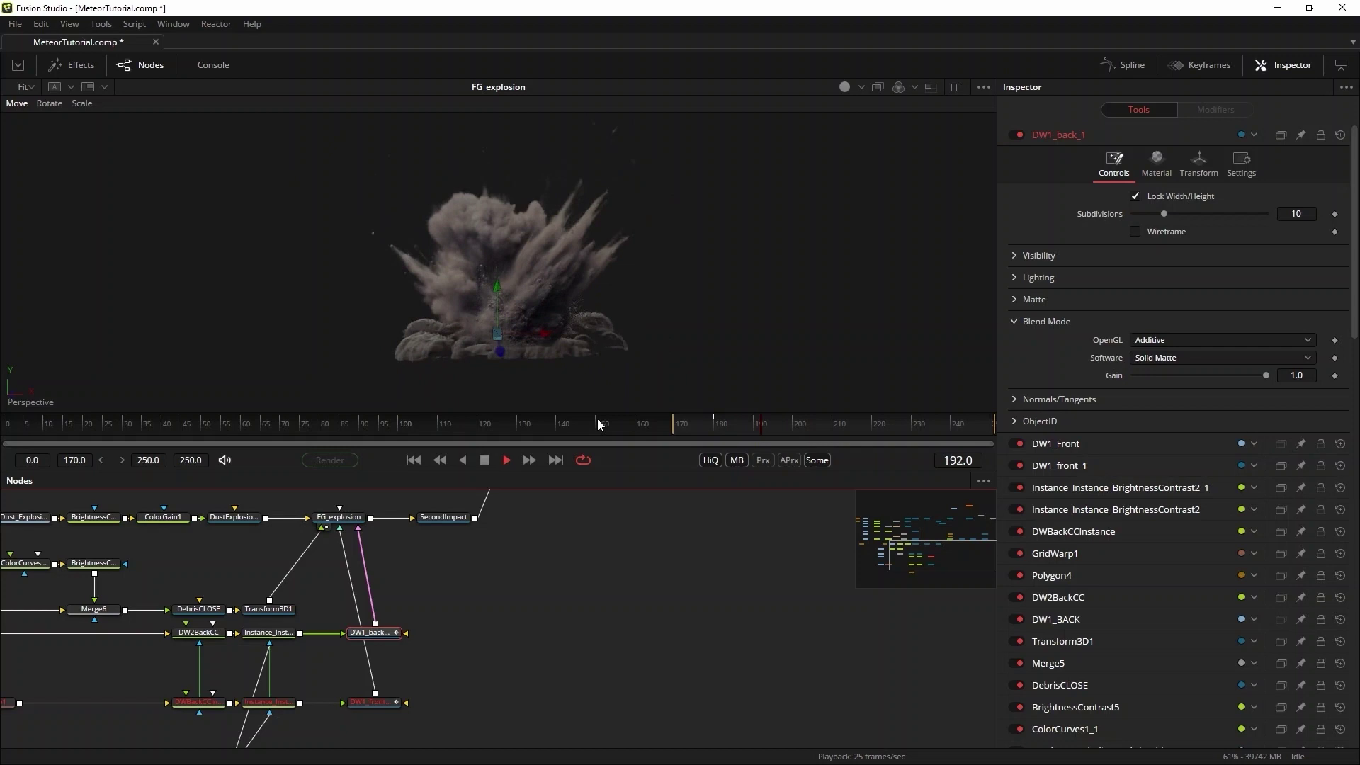
- Connect the DW1_back_1 and DW1_front_1 dust wave image planes to FG_explosion
{"action": "left_click_drag", "start_coordinate": [694, 328], "coordinate": [426, 338]}
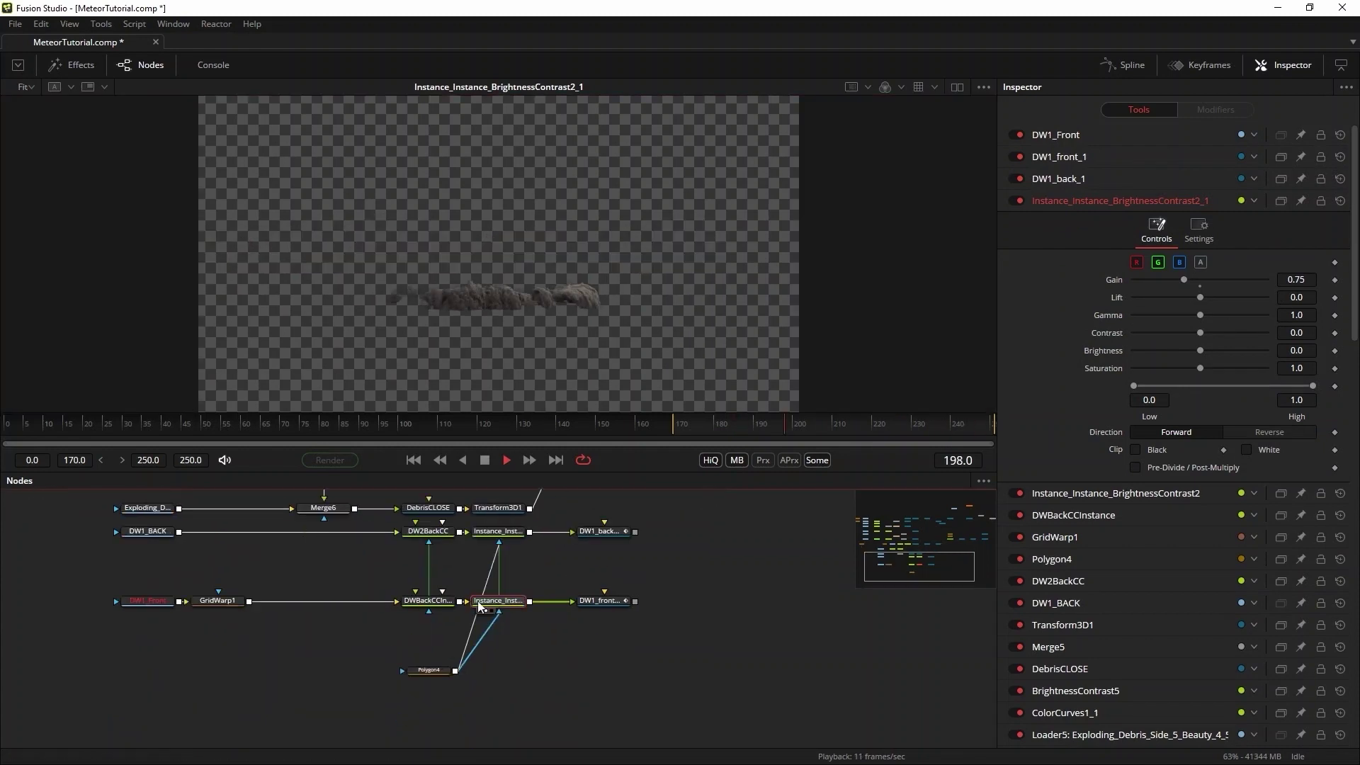
{"action": "left_click", "coordinate": [433, 671]}
{"action": "left_click", "coordinate": [615, 537]}
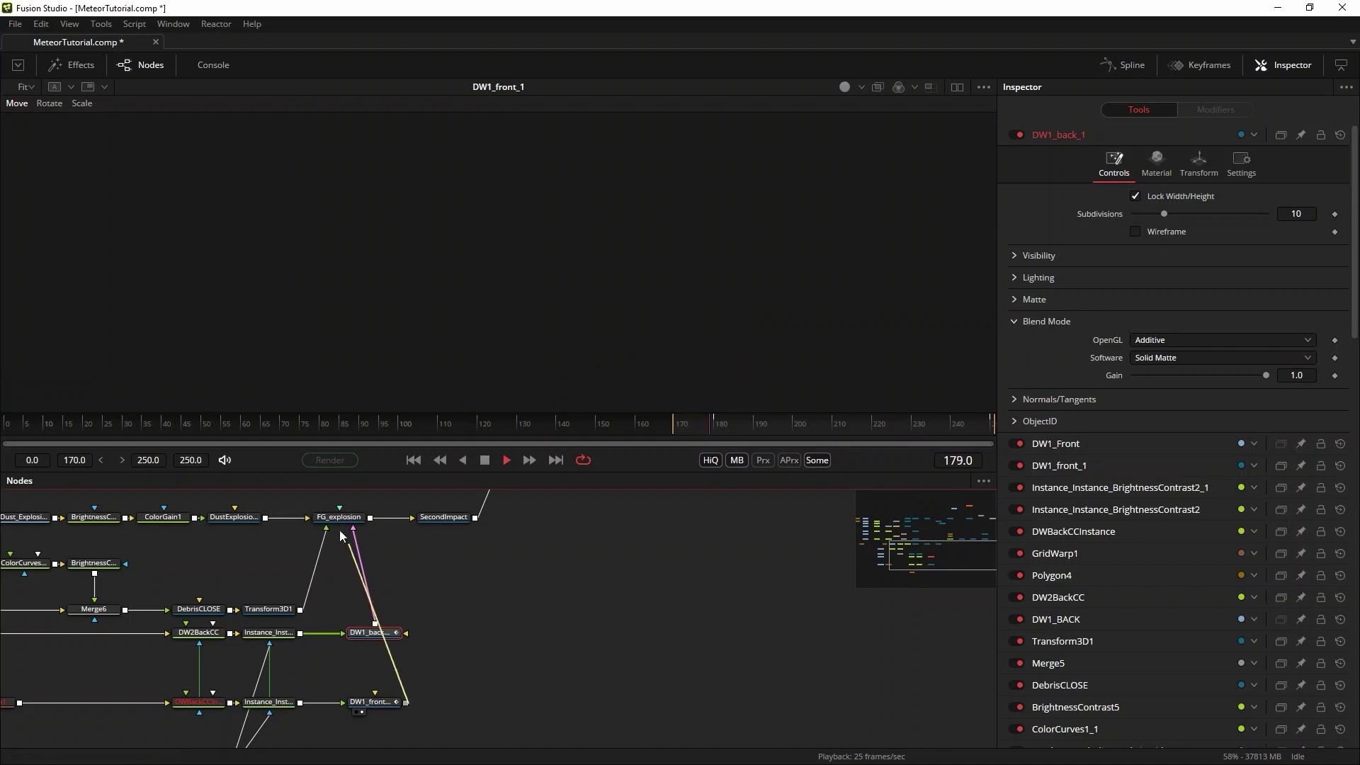
{"action": "key", "text": "1"}
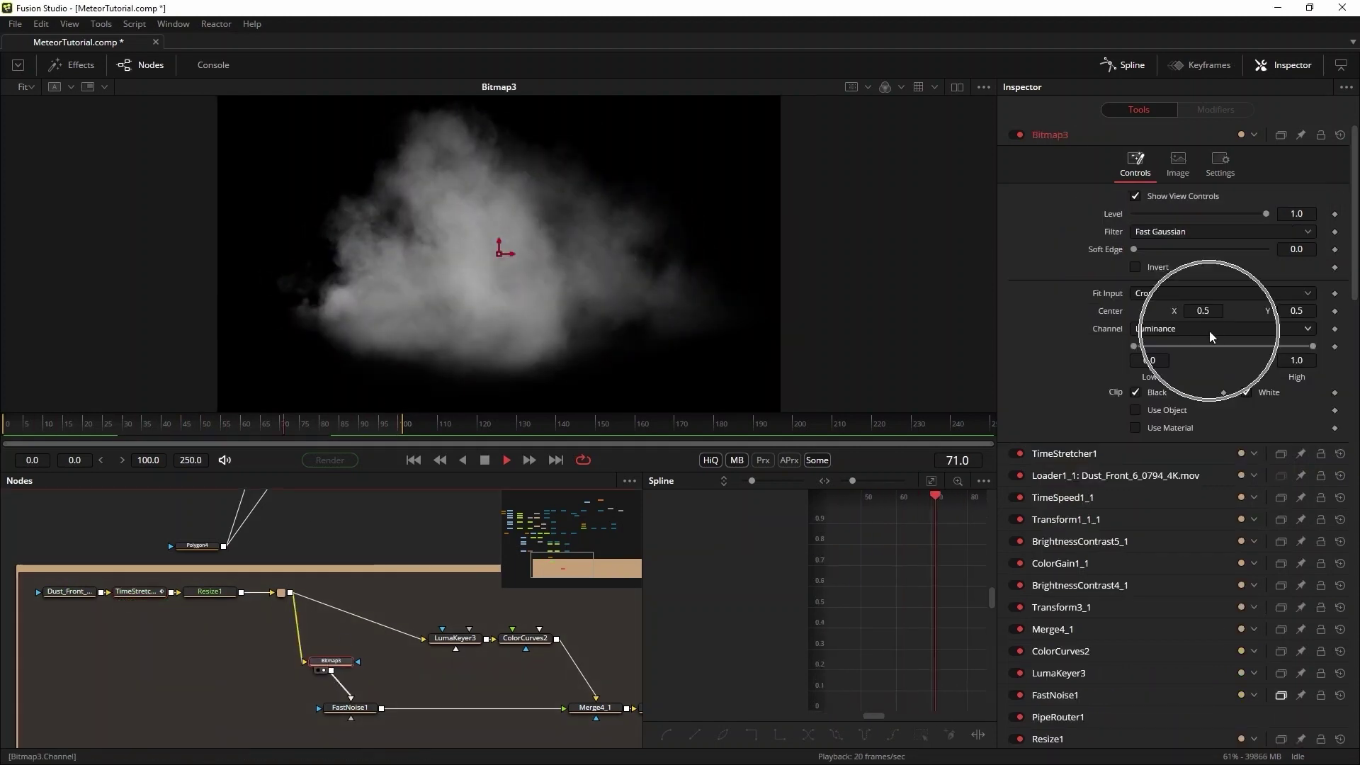
- Examine the color gradient and noise settings of FastNoise1 in the RollingDust group
{"action": "key", "text": "1"}
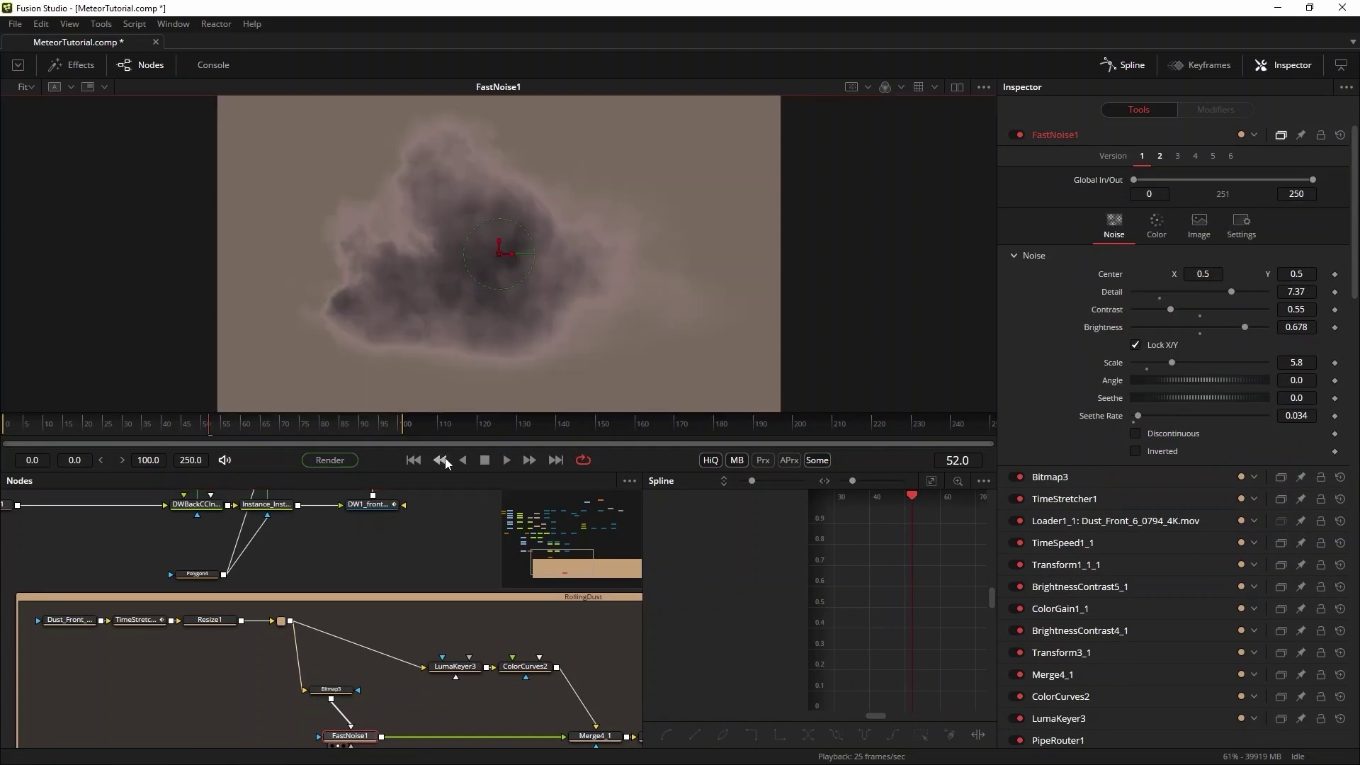
{"action": "left_click", "coordinate": [1156, 224]}
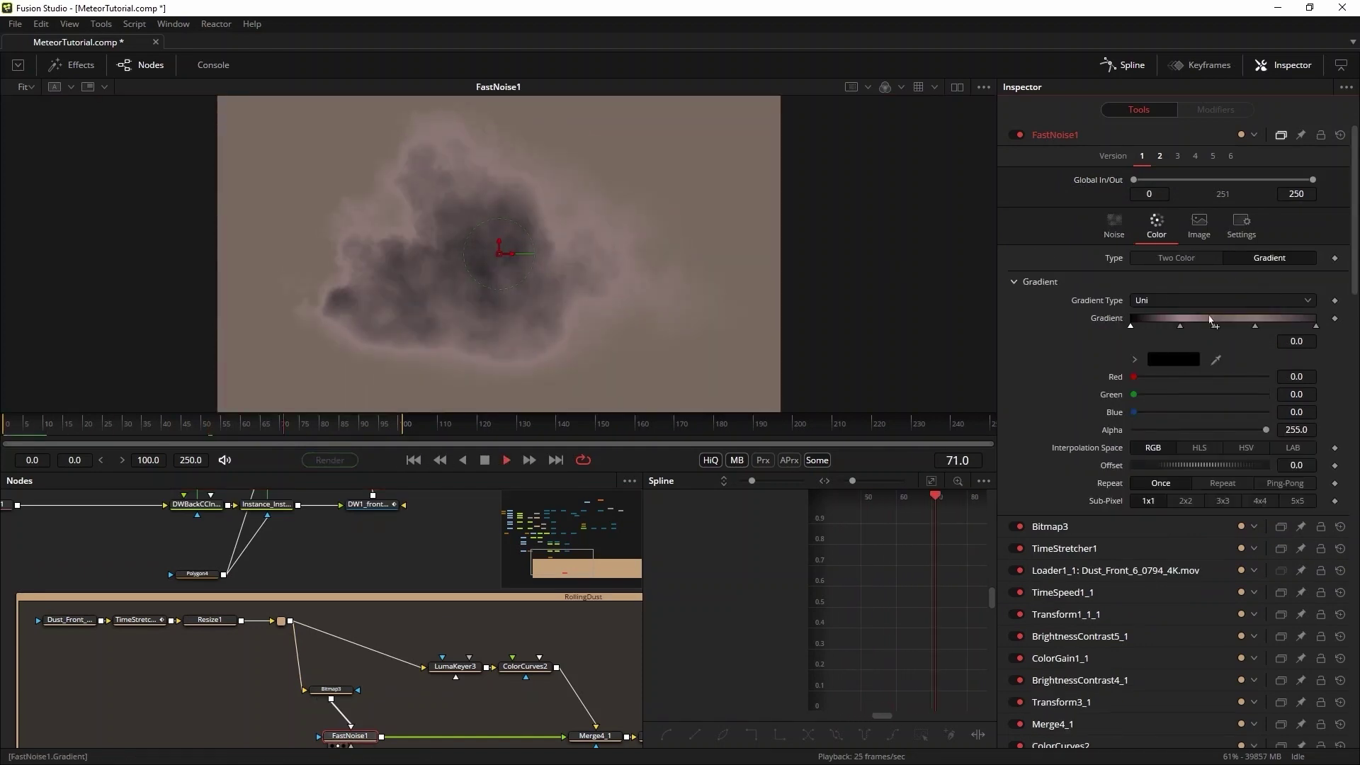
{"action": "left_click", "coordinate": [1114, 224]}
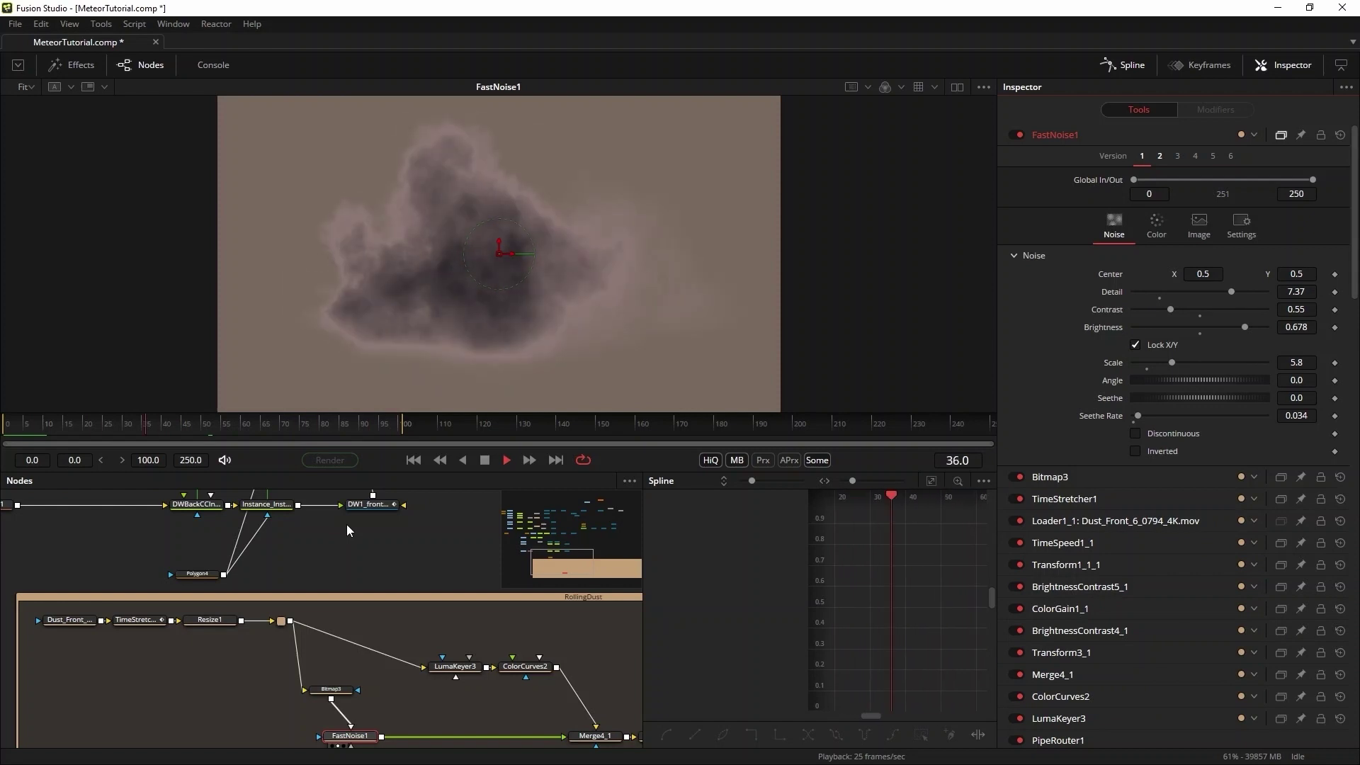
- Examine the results of LumaKeyer3, ColorCurves2 and Merge4_1 in the RollingDust group
{"action": "key", "text": "2"}
{"action": "key", "text": "2"}
{"action": "left_click", "coordinate": [442, 676]}
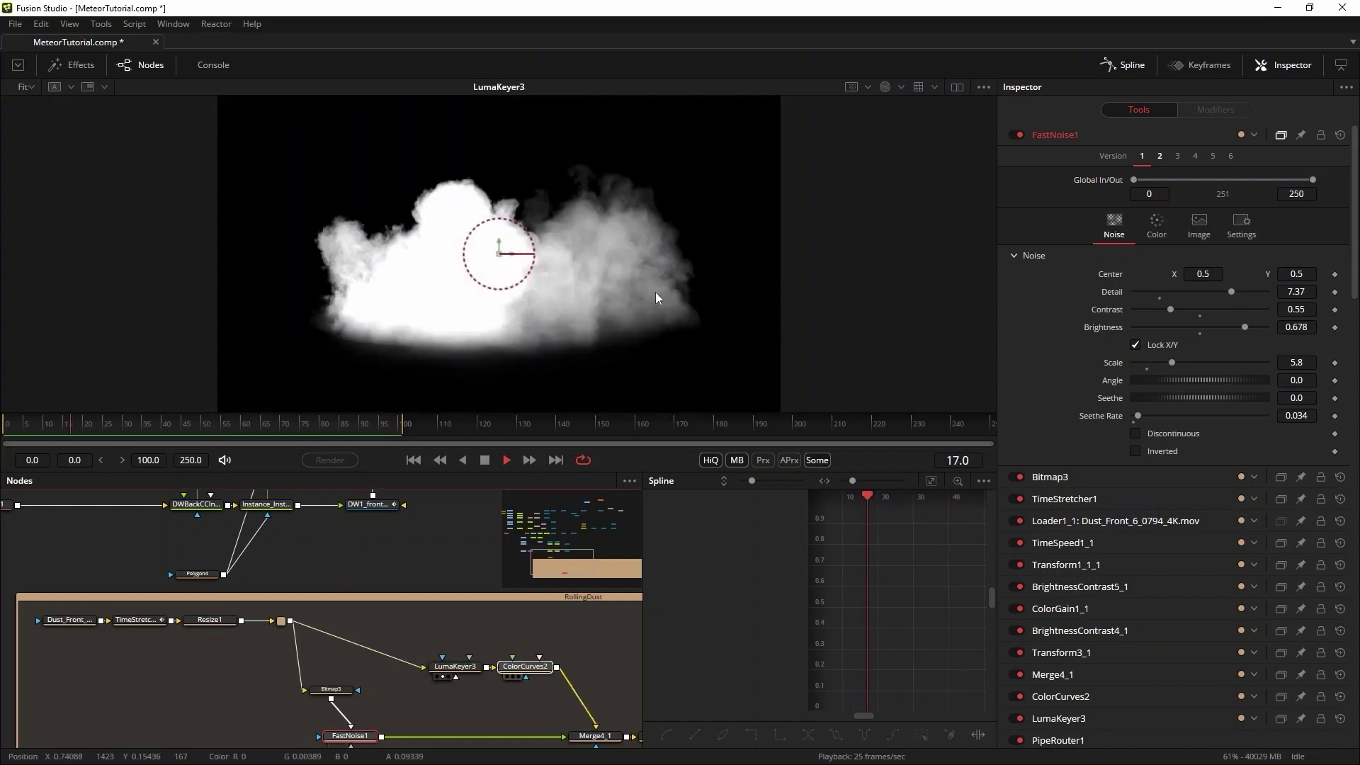
{"action": "left_click", "coordinate": [513, 677]}
{"action": "left_click_drag", "start_coordinate": [567, 745], "coordinate": [445, 683]}
{"action": "left_click", "coordinate": [469, 667]}
{"action": "left_click", "coordinate": [461, 678]}
{"action": "key", "text": "c"}
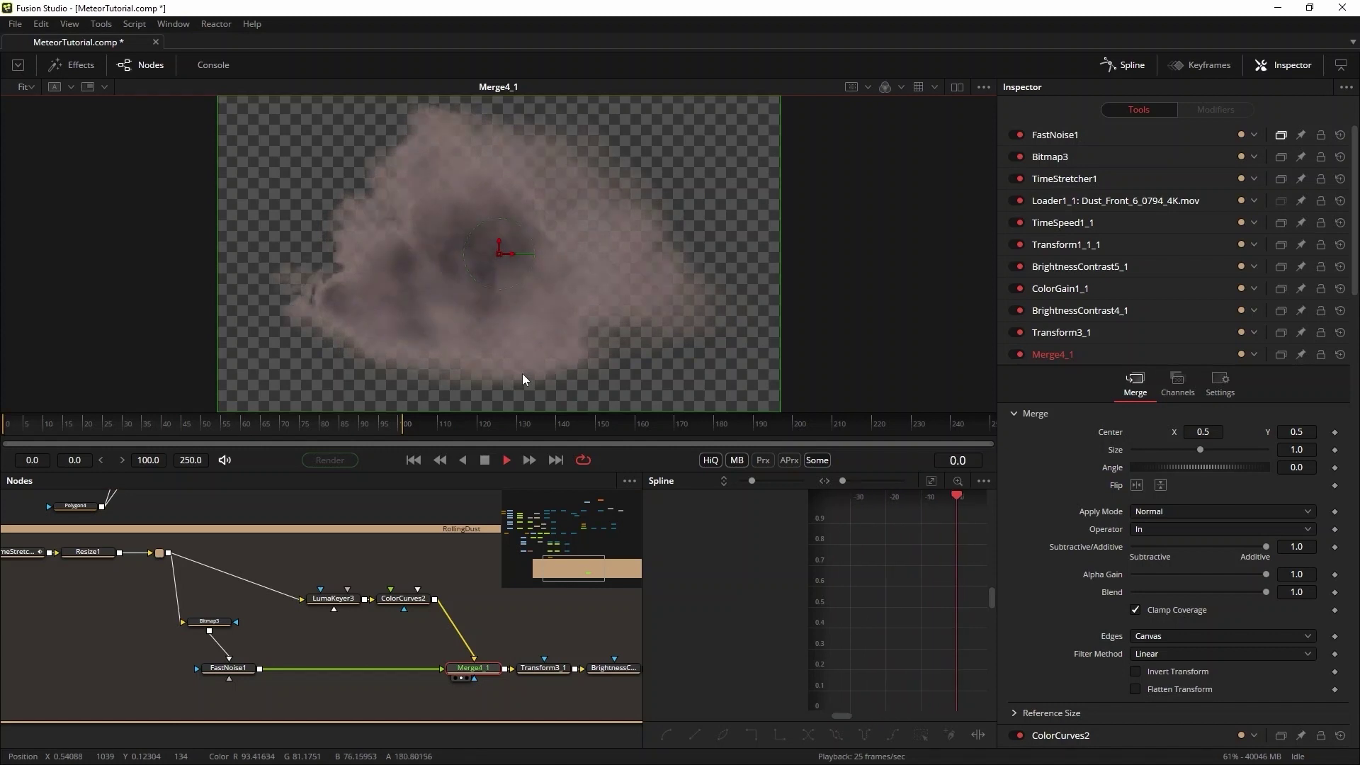
- Examine the outputs of Transform3_1, BrightnessContrast4_1 and ColorGain1_1 in the rolling dust chain
{"action": "left_click_drag", "start_coordinate": [548, 669], "coordinate": [393, 662]}
{"action": "left_click", "coordinate": [394, 661]}
{"action": "key", "text": "2"}
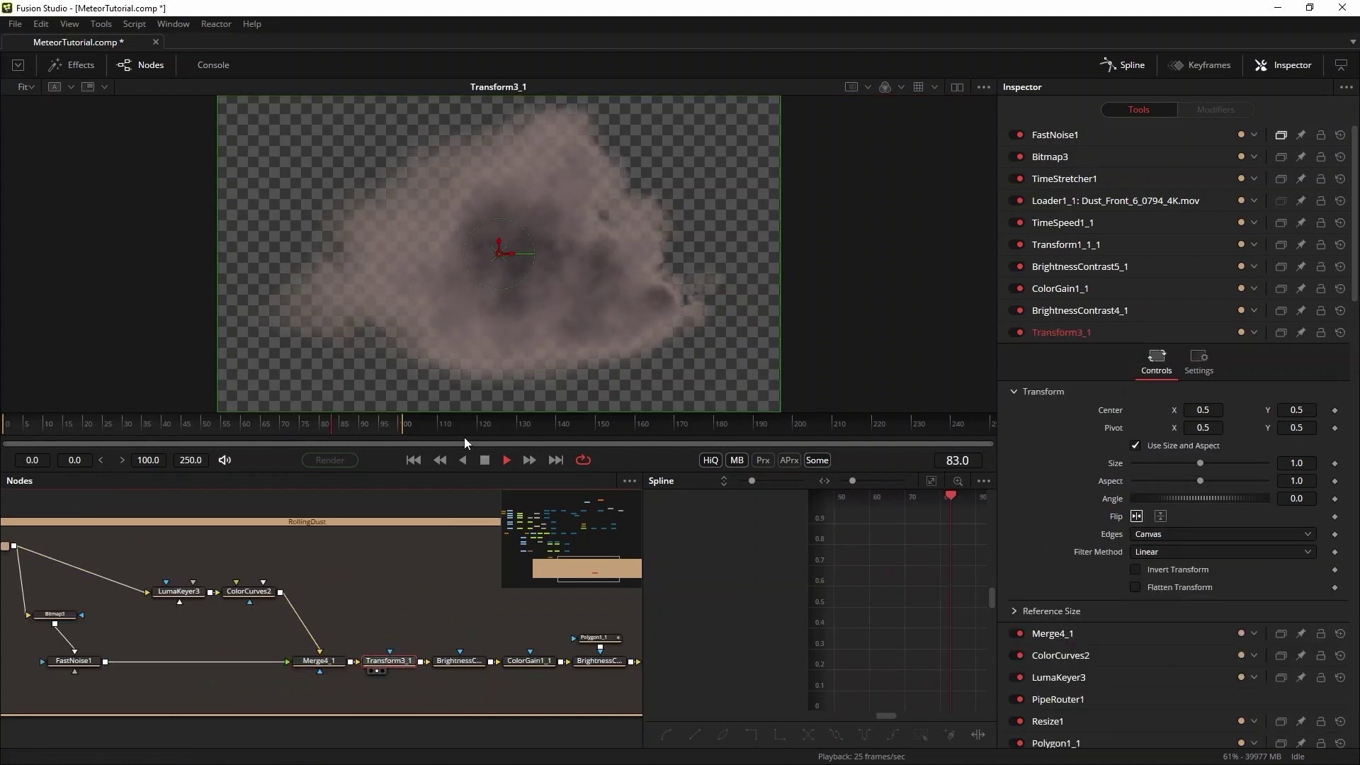
{"action": "left_click", "coordinate": [458, 662]}
{"action": "key", "text": "2"}
{"action": "left_click", "coordinate": [513, 663]}
{"action": "key", "text": "2"}
- Examine the output of the polygon-masked BrightnessContrast5_1 and the node that follows it
{"action": "left_click", "coordinate": [608, 664]}
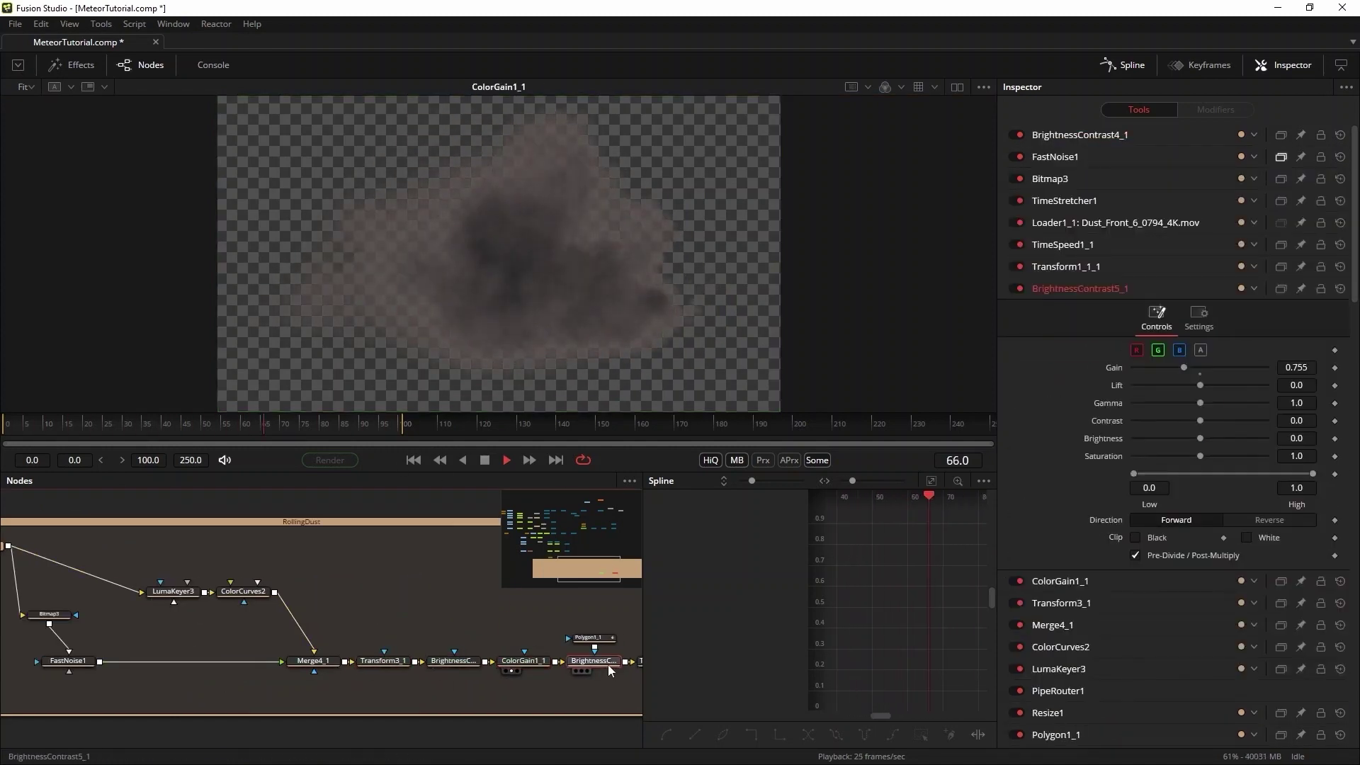
{"action": "key", "text": "2"}
{"action": "left_click_drag", "start_coordinate": [523, 643], "coordinate": [247, 639]}
{"action": "left_click", "coordinate": [394, 657]}
{"action": "key", "text": "2"}
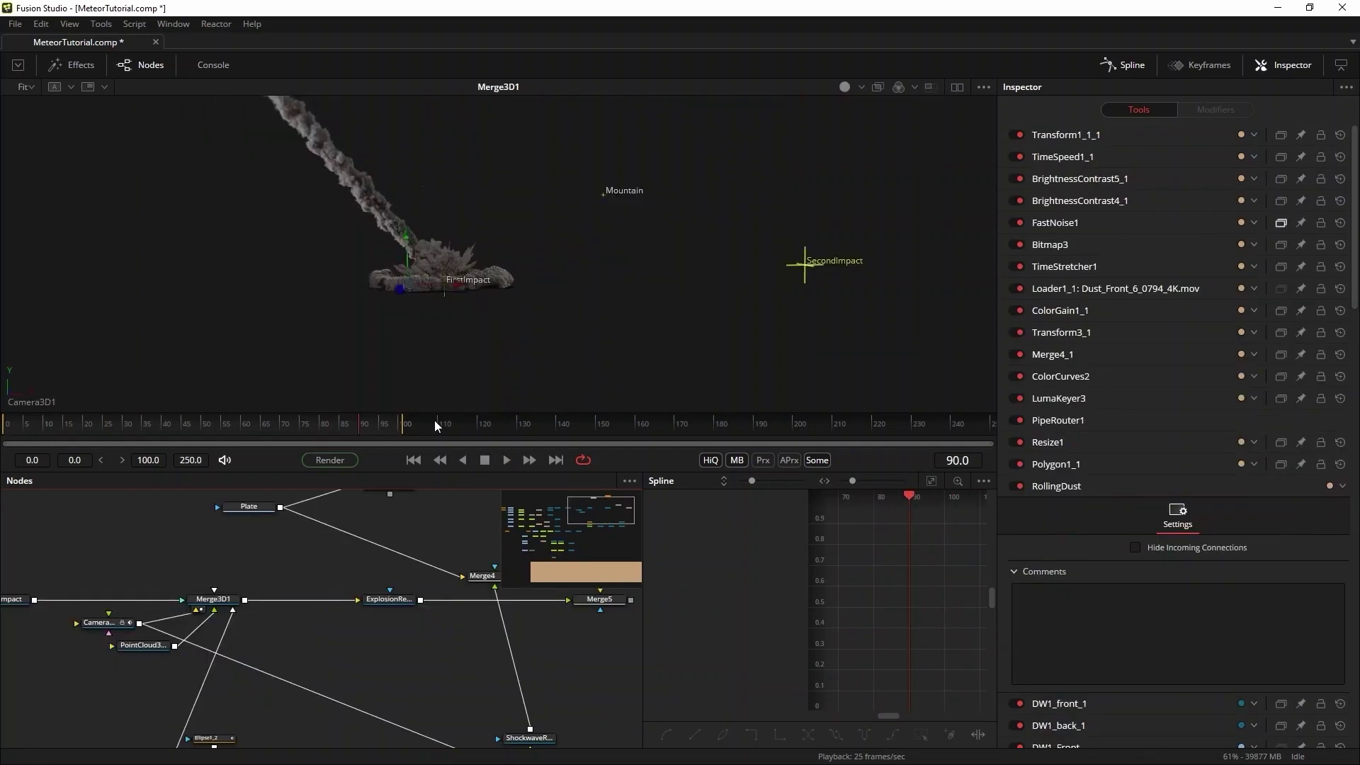
- Go to frame 49 in the Merge3D1 view and create a locator from PointCloud3D1's SecondImpact point
{"action": "left_click_drag", "start_coordinate": [435, 425], "coordinate": [264, 427]}
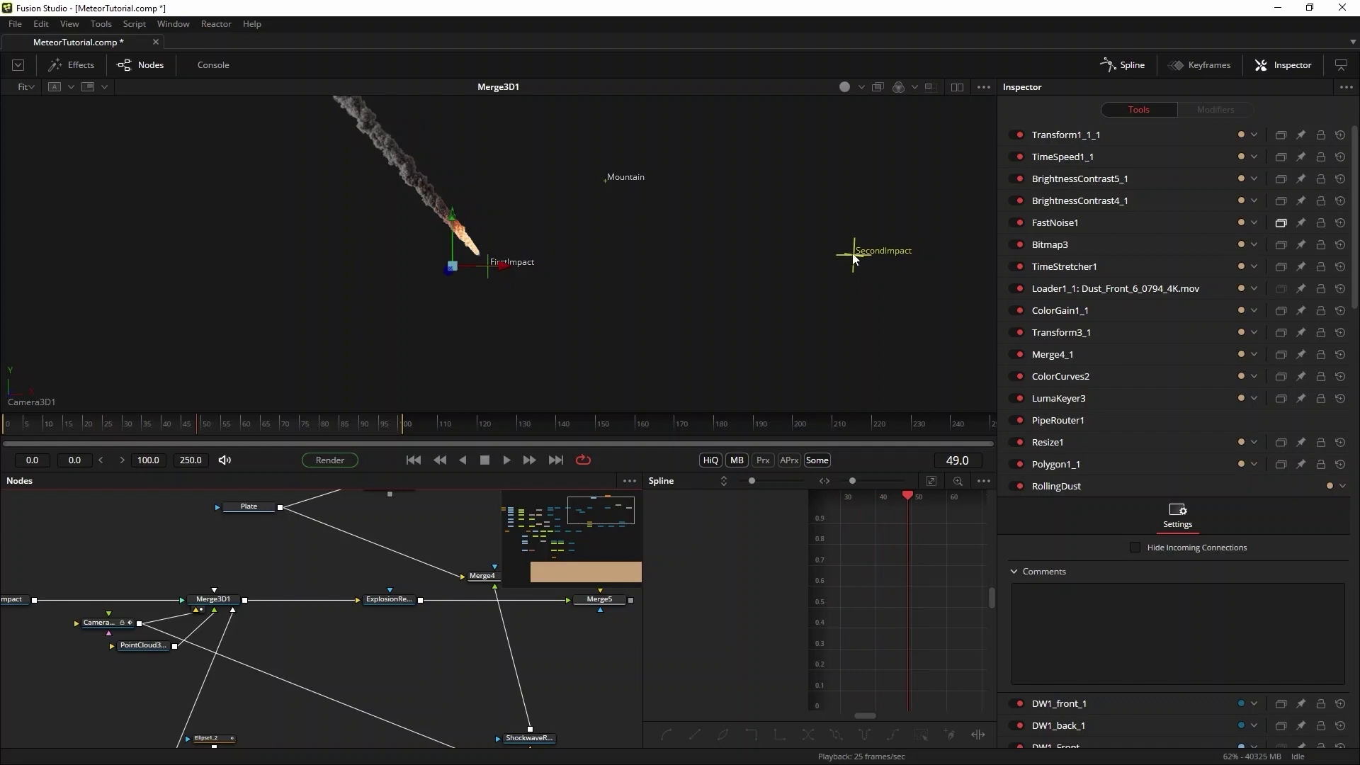
{"action": "right_click", "coordinate": [852, 259]}
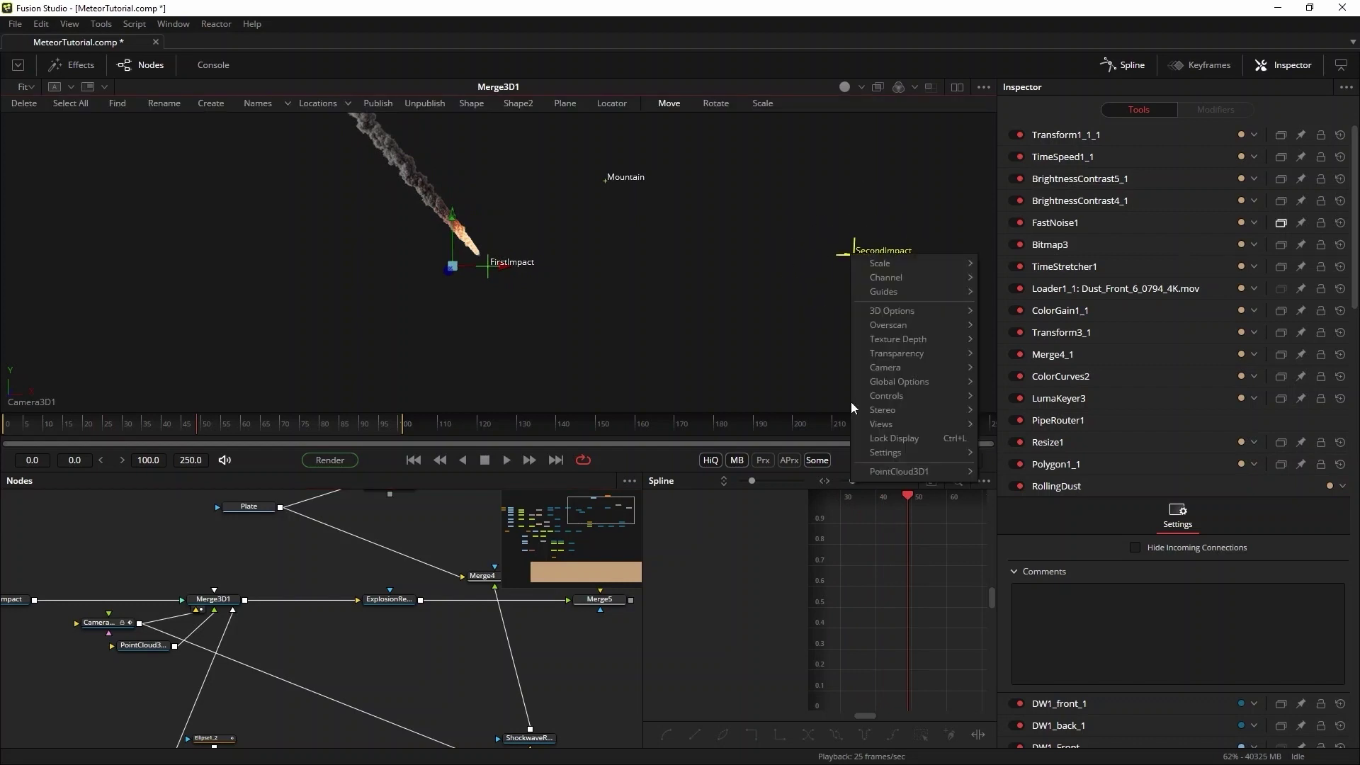
{"action": "mouse_move", "coordinate": [957, 475]}
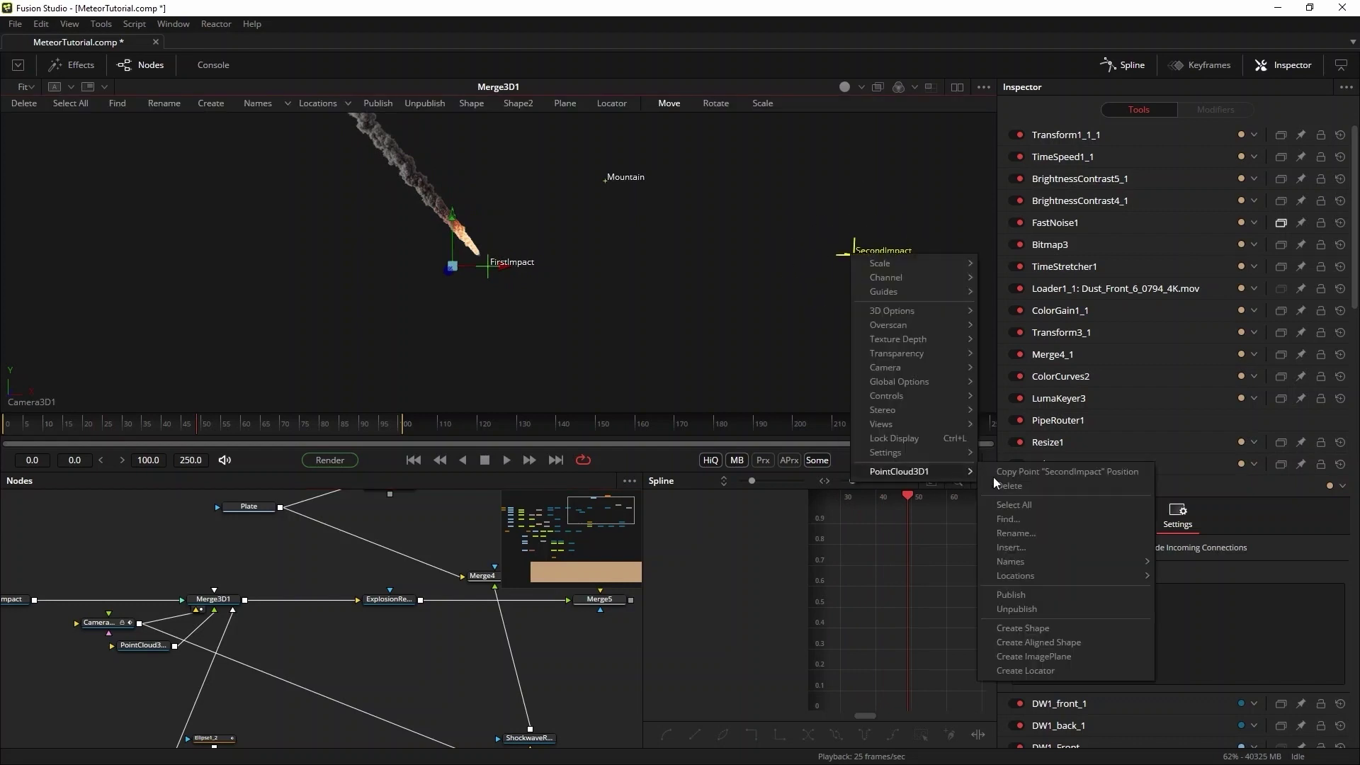
{"action": "left_click", "coordinate": [1035, 668]}
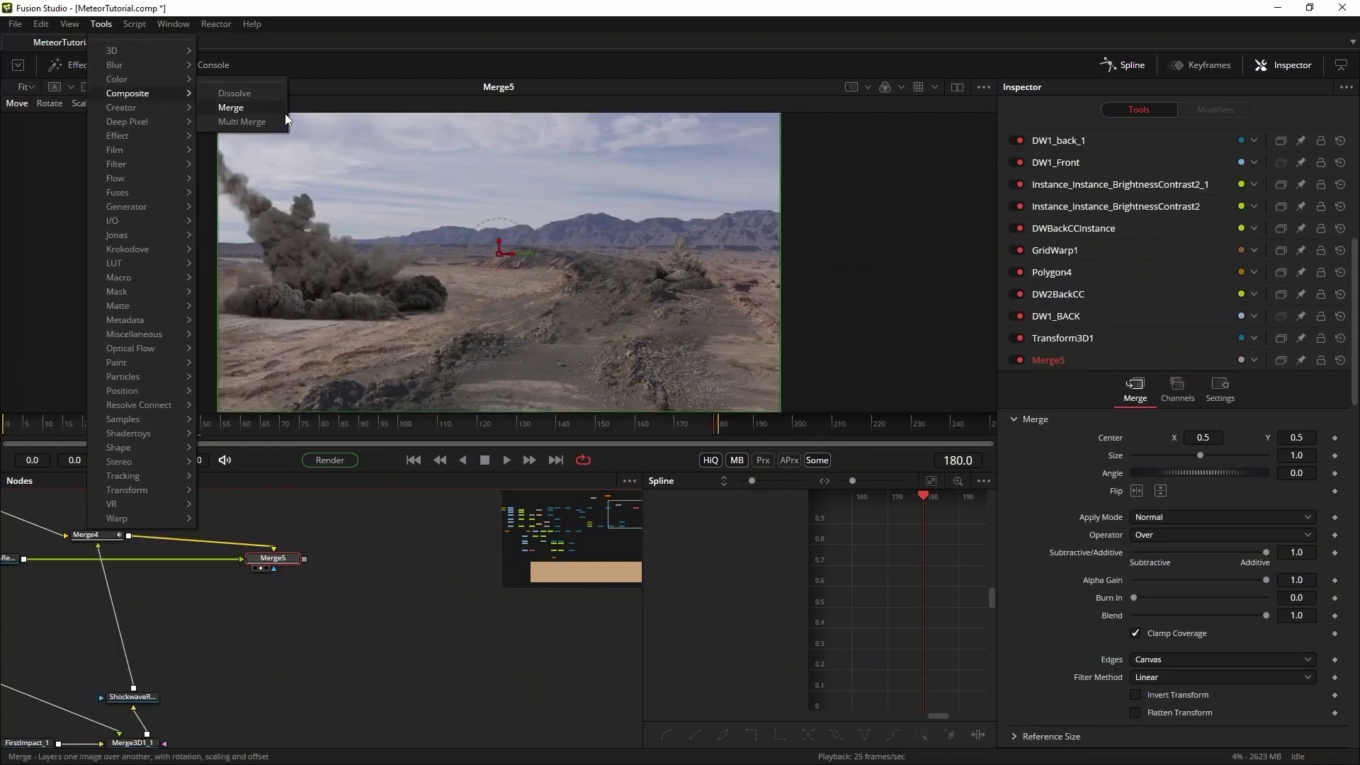
- Add a Merge node after Merge5 and connect the rolling dust branch to it as foreground
{"action": "left_click", "coordinate": [284, 110]}
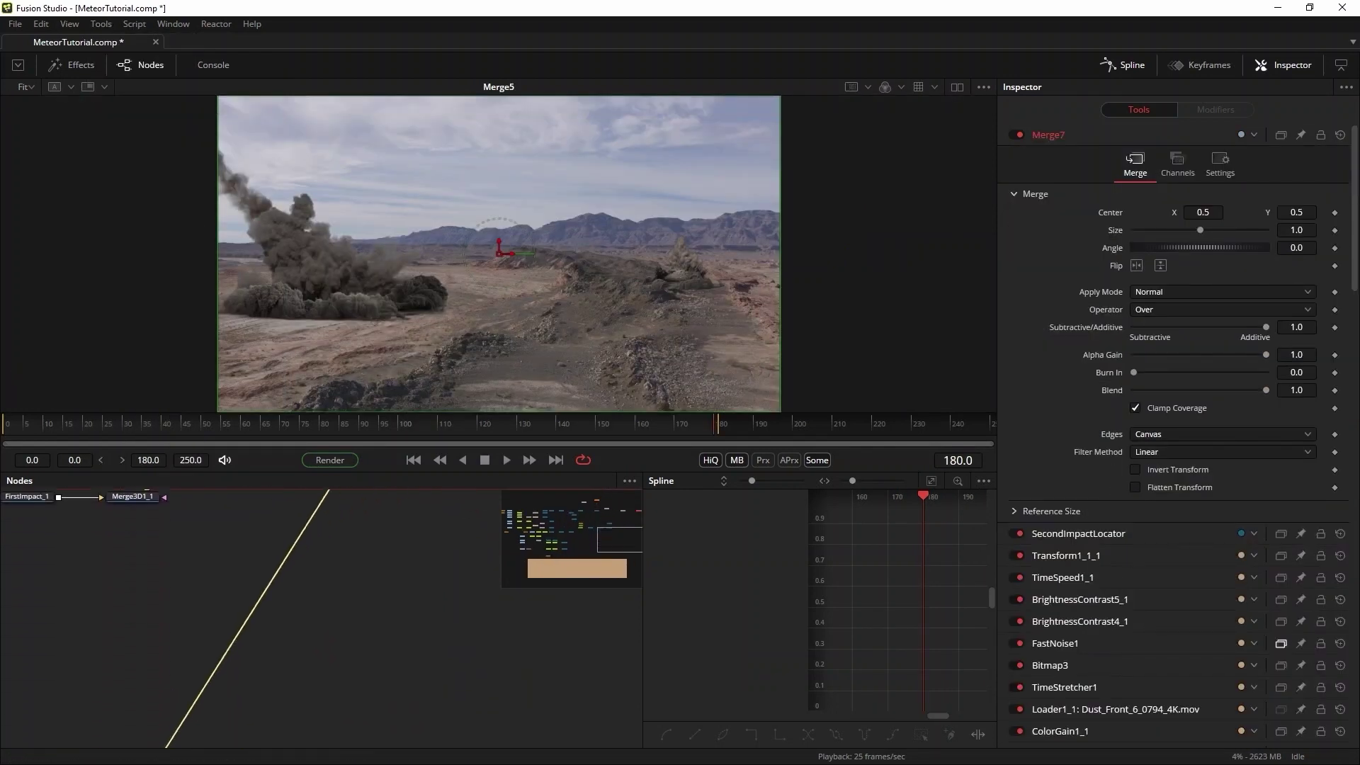
{"action": "left_click_drag", "start_coordinate": [2, 652], "coordinate": [404, 619]}
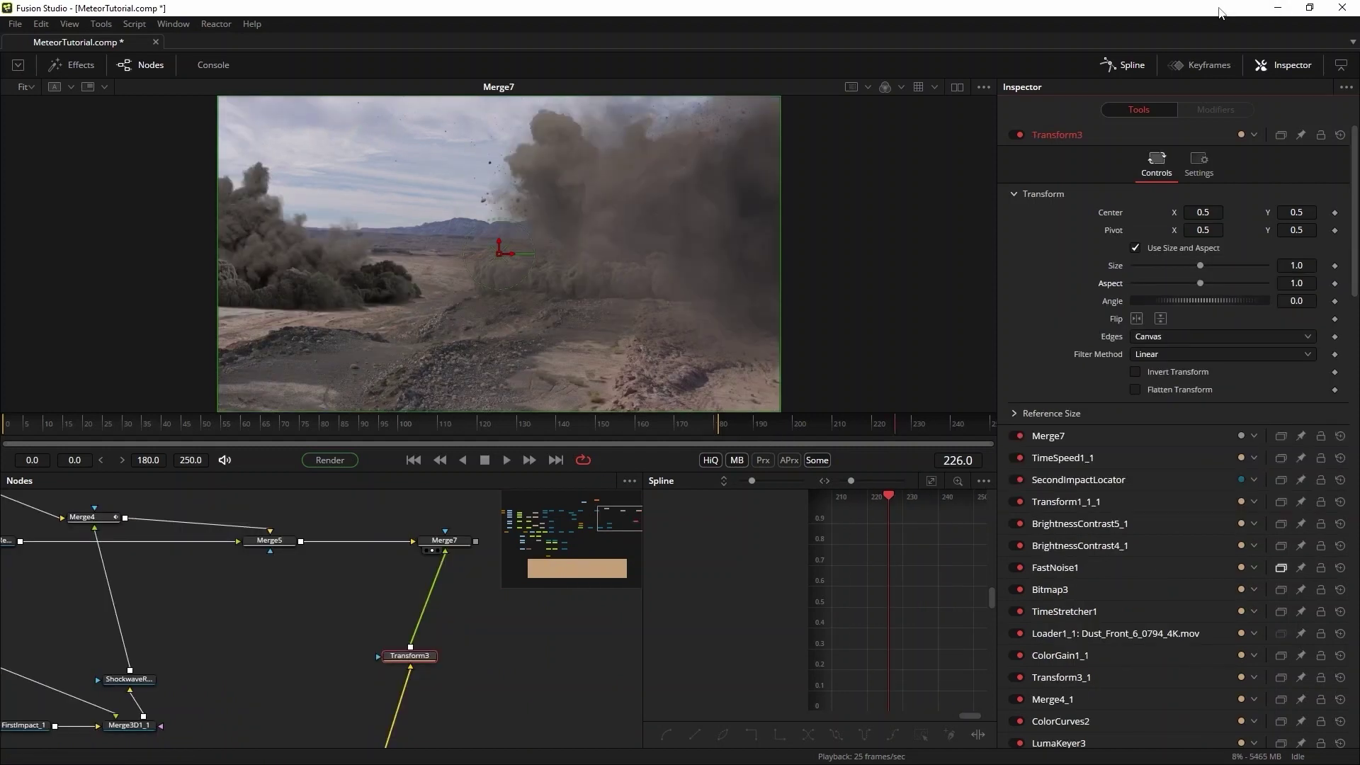
- Connect the center of Transform3 to SecondImpactLocator, moving the window to make room for the options
{"action": "left_click_drag", "start_coordinate": [1211, 14], "coordinate": [1020, 48]}
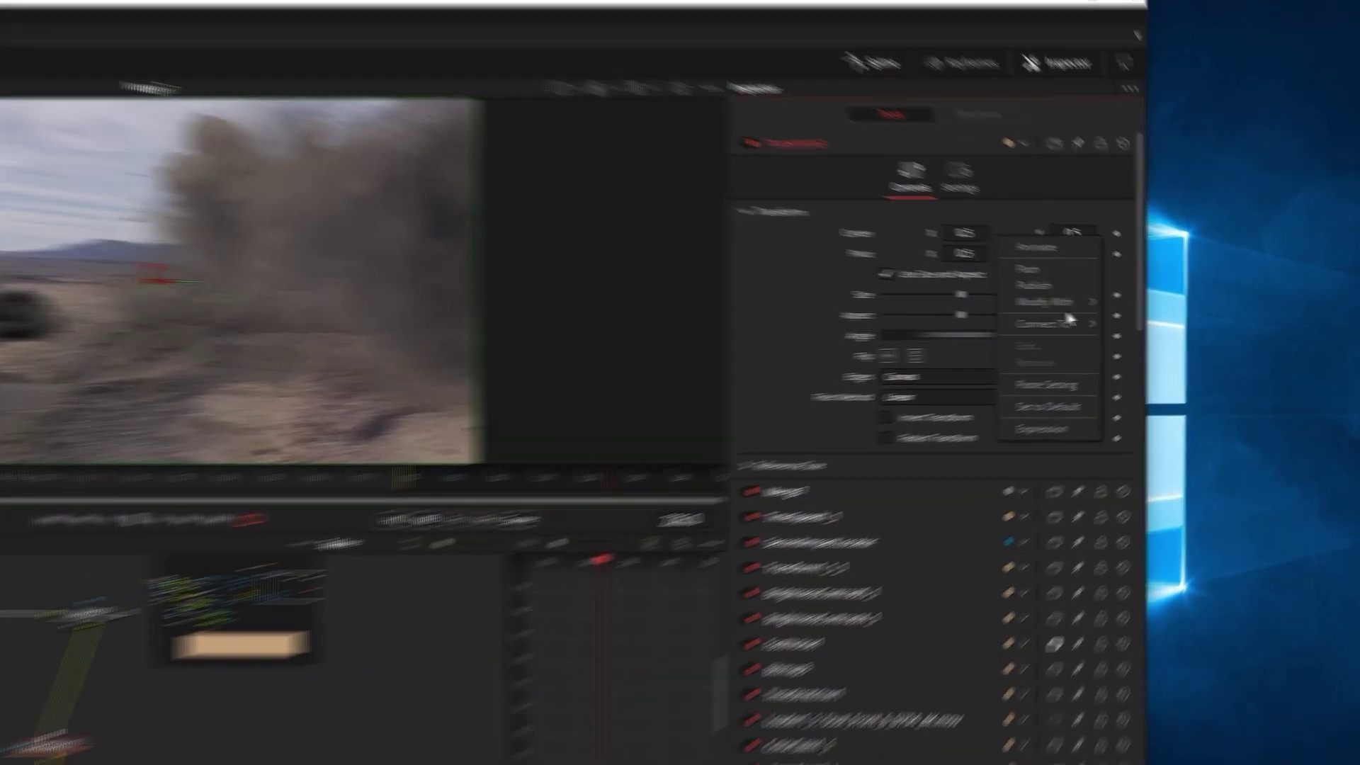
{"action": "mouse_move", "coordinate": [1109, 326]}
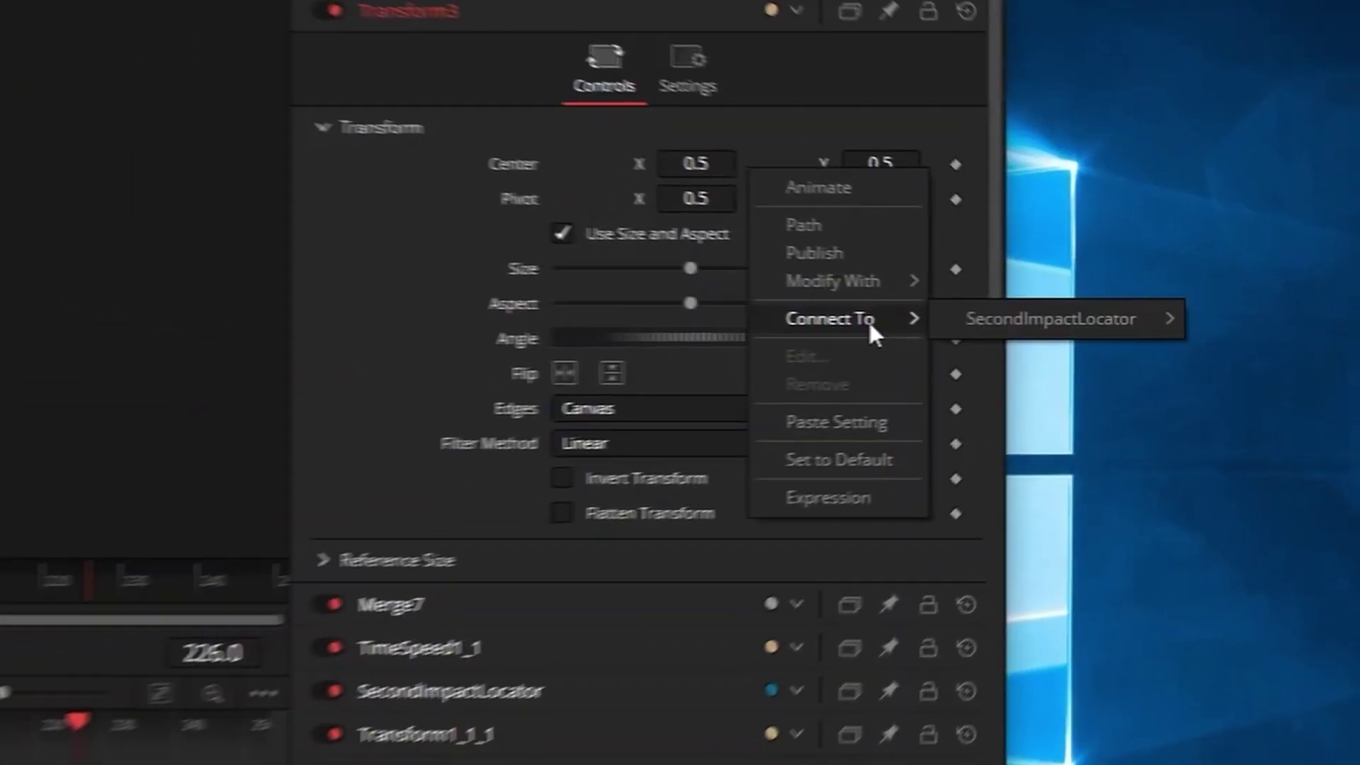
{"action": "mouse_move", "coordinate": [1182, 327]}
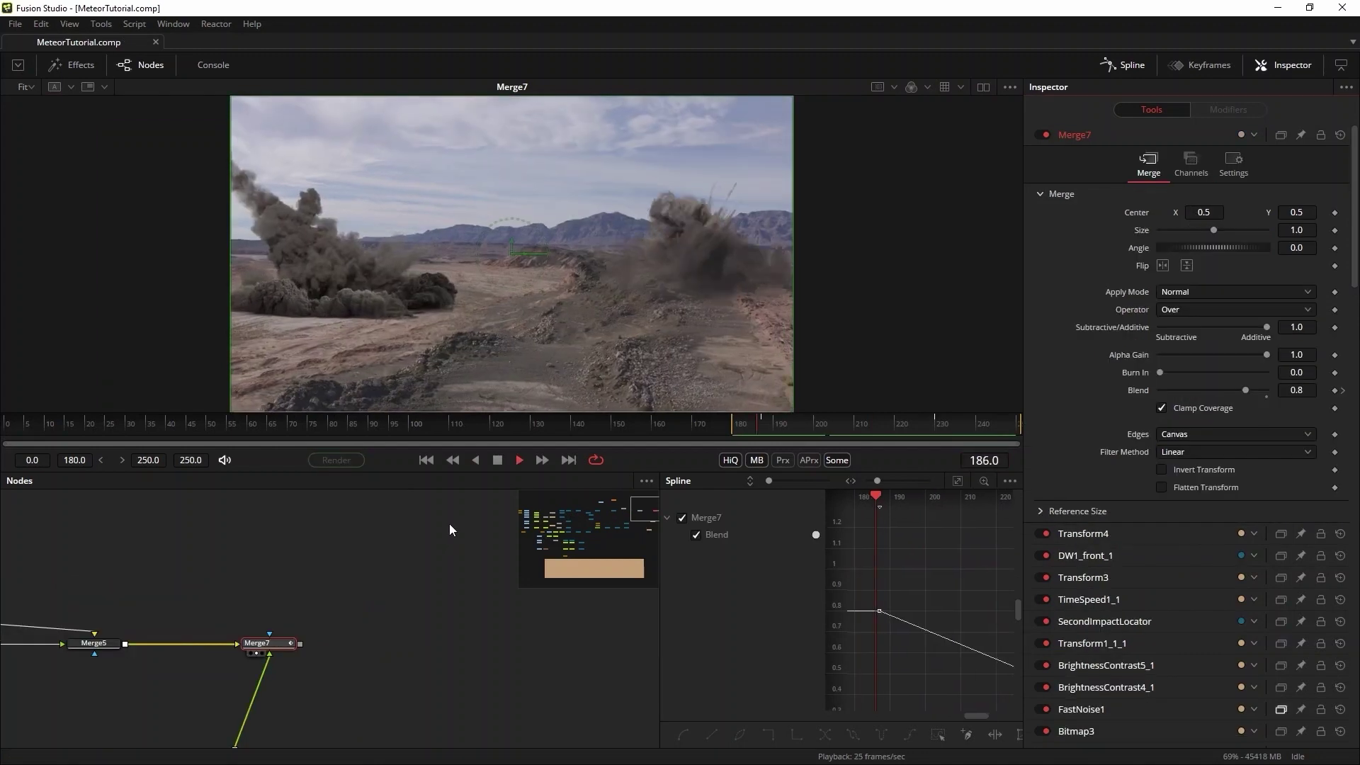
- Review the rolling dust playback and connect the center of the polygon mask to the position of SecondImpactLocator
{"action": "left_click", "coordinate": [448, 524]}
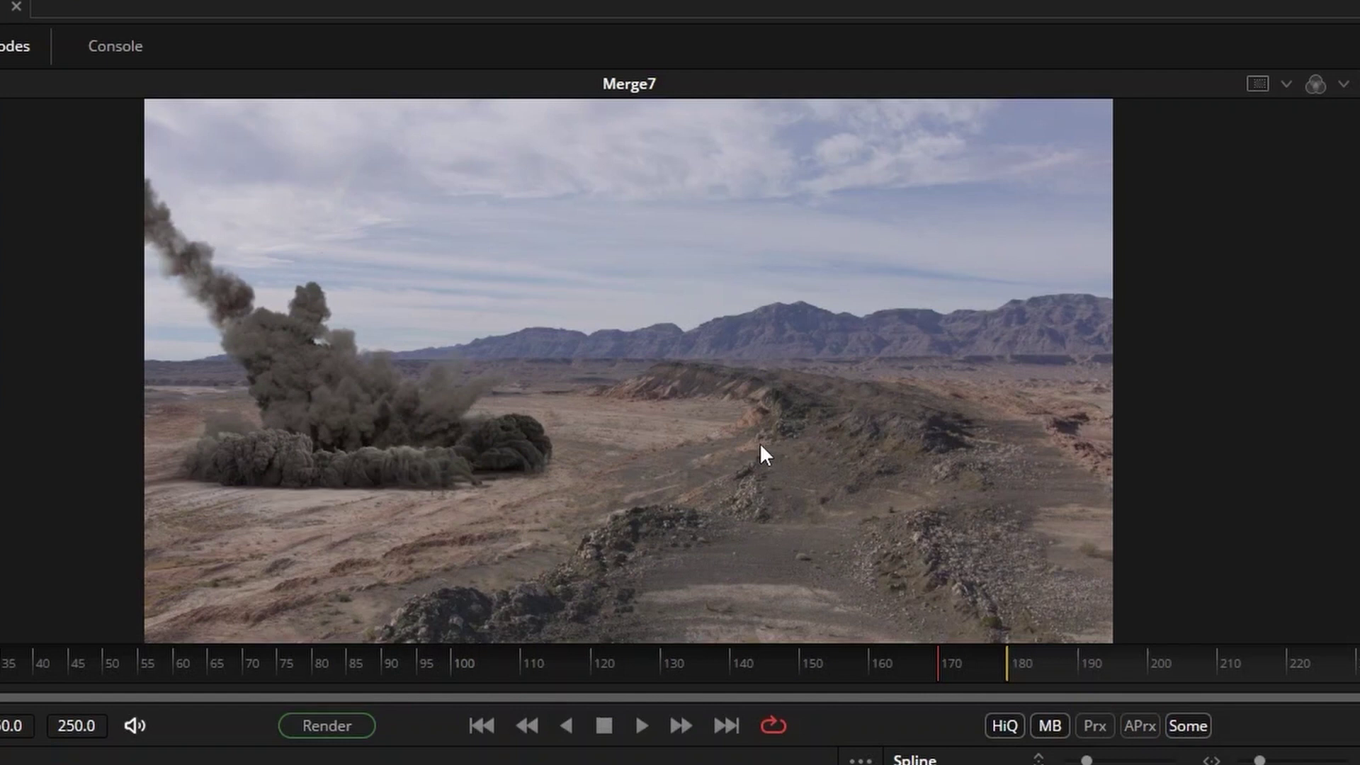
{"action": "mouse_move", "coordinate": [761, 446]}
{"action": "left_mouse_down"}
{"action": "mouse_move", "coordinate": [881, 419]}
{"action": "mouse_move", "coordinate": [863, 444]}
{"action": "mouse_move", "coordinate": [1012, 461]}
{"action": "mouse_move", "coordinate": [784, 432]}
{"action": "left_mouse_up"}
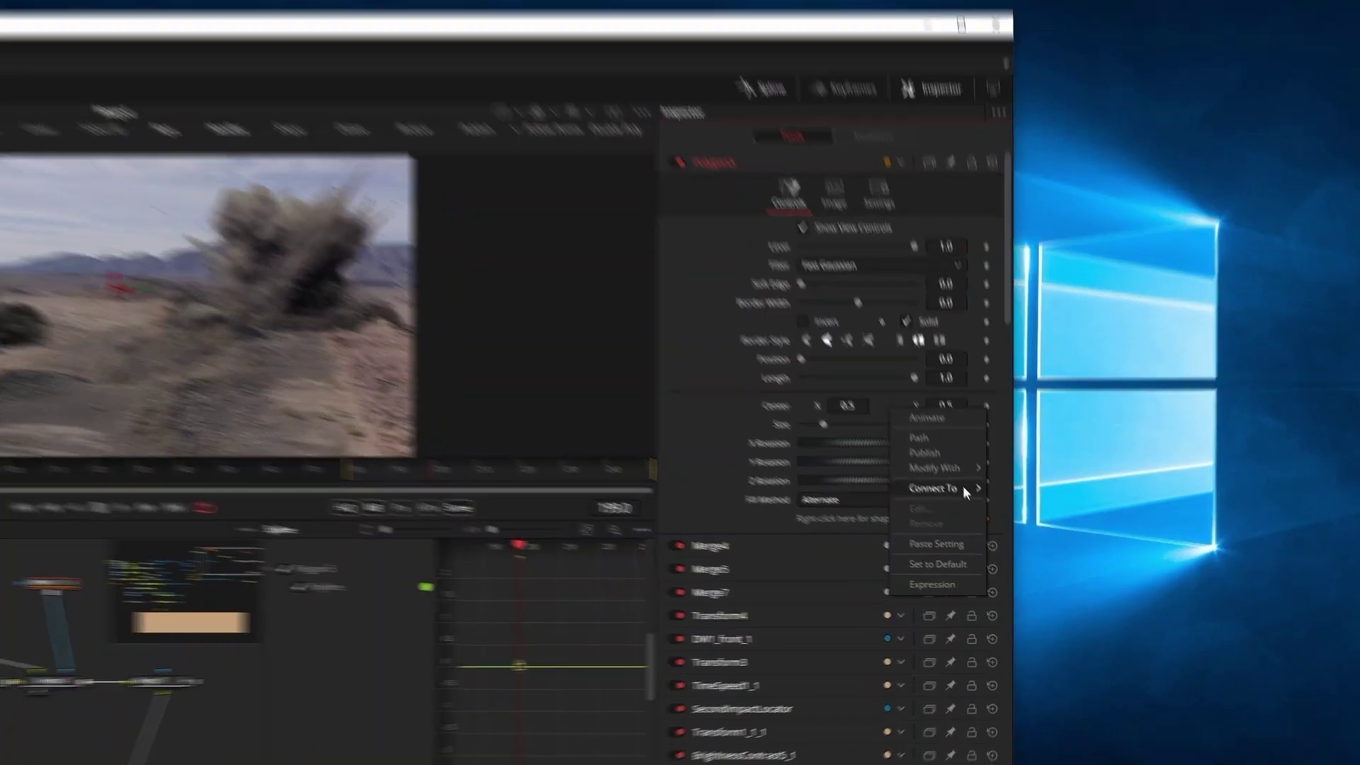
{"action": "mouse_move", "coordinate": [964, 489]}
{"action": "mouse_move", "coordinate": [1054, 493]}
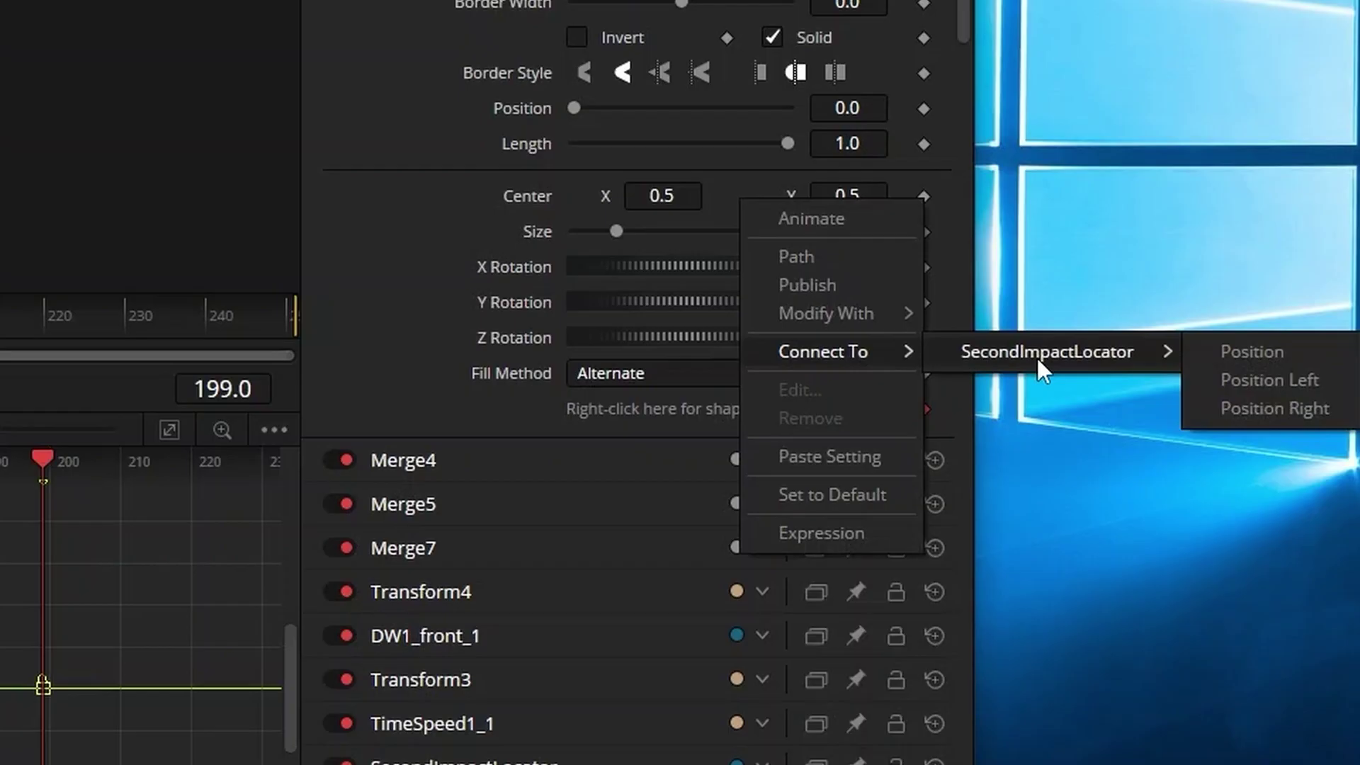
{"action": "left_click", "coordinate": [1162, 489]}
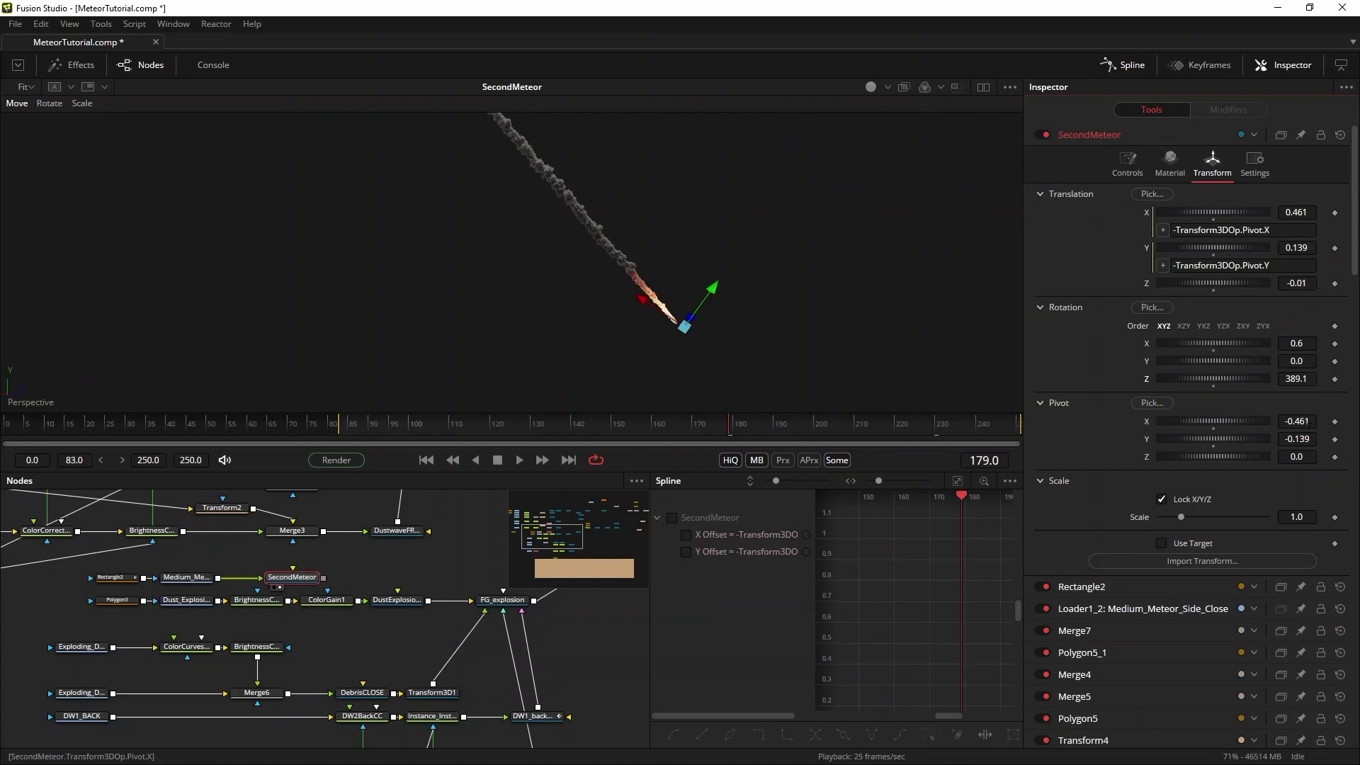
- Rotate SecondMeteor to 120.4 degrees on Z and set its scale to about 4.469
{"action": "left_click_drag", "start_coordinate": [1180, 516], "coordinate": [1252, 524]}
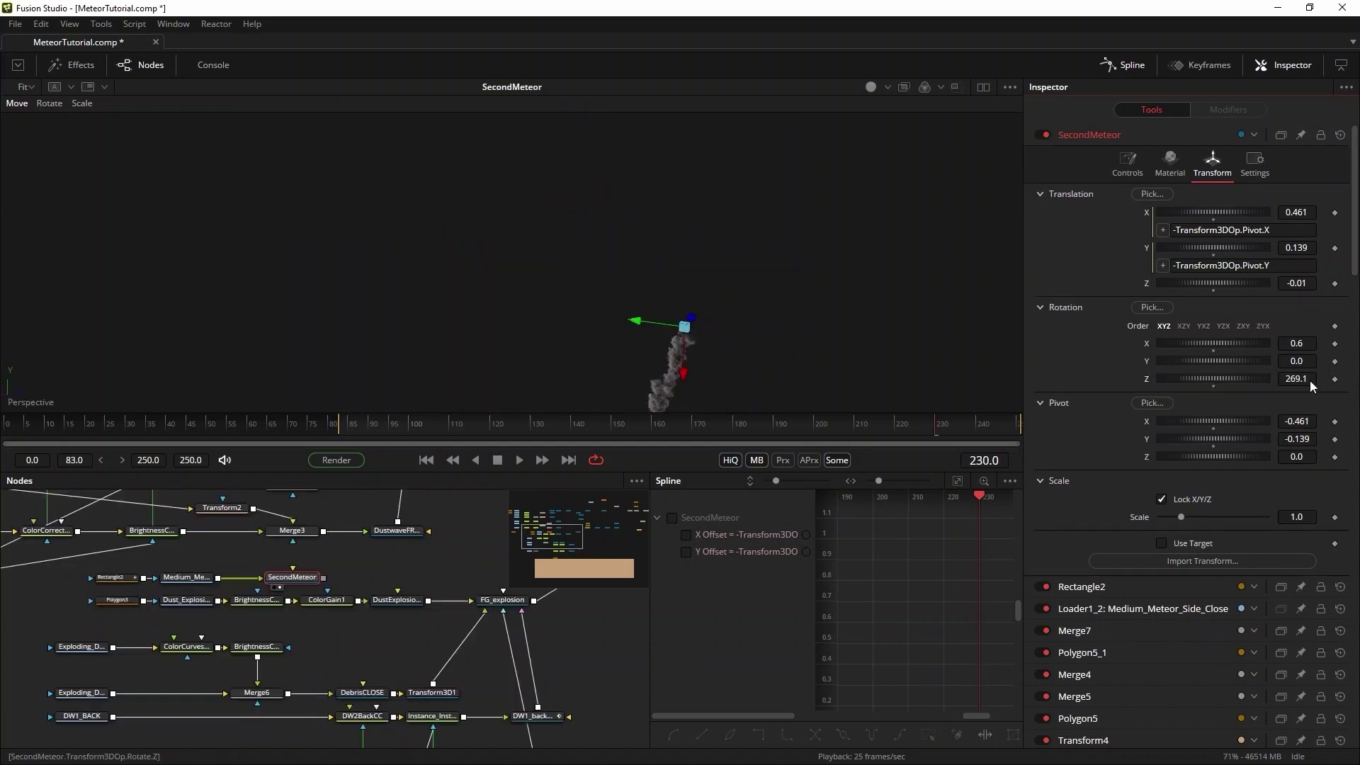
{"action": "left_click_drag", "start_coordinate": [1310, 381], "coordinate": [1281, 389]}
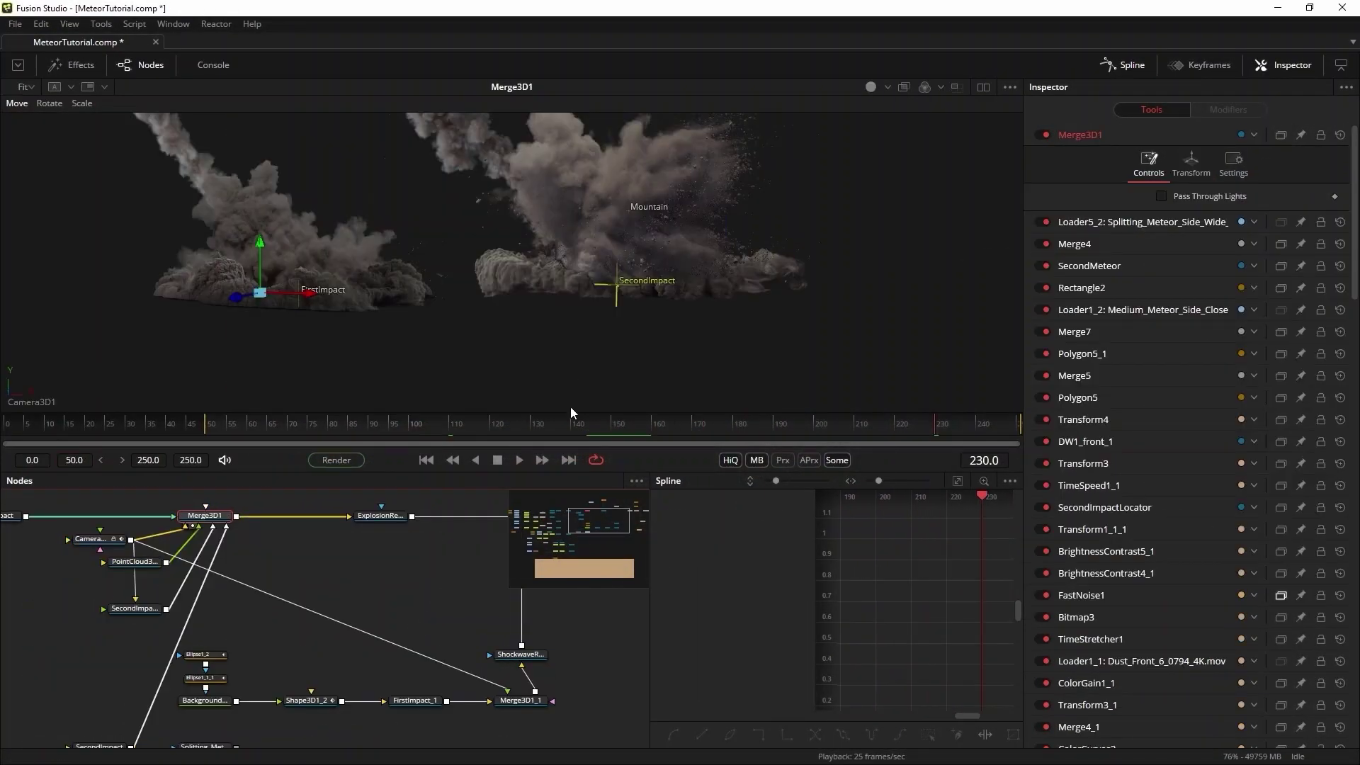
- Go to frame 153 and select the Mountain point in the Merge3D1 view, opening PointCloud3D1's options for it
{"action": "left_click_drag", "start_coordinate": [574, 424], "coordinate": [626, 423]}
{"action": "left_click", "coordinate": [611, 214]}
{"action": "right_click", "coordinate": [617, 214]}
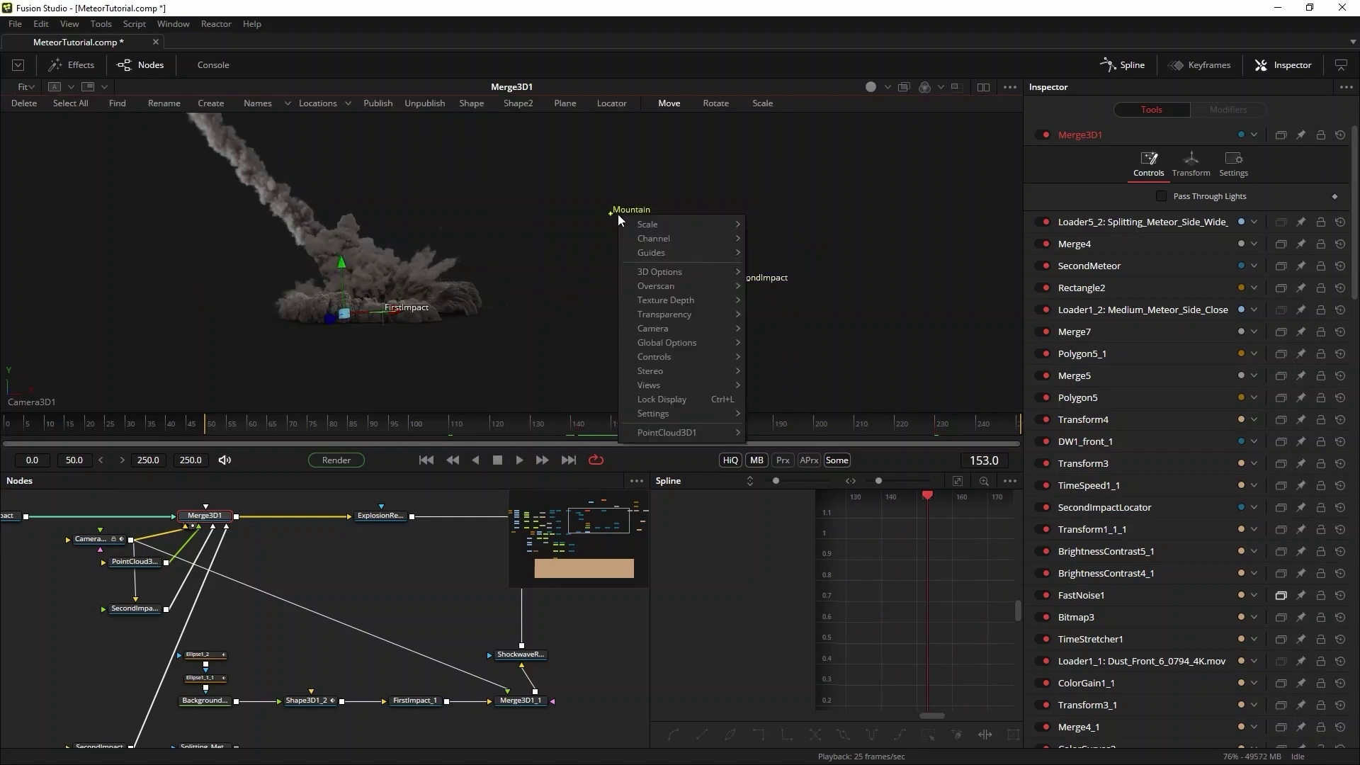
{"action": "mouse_move", "coordinate": [683, 432]}
{"action": "left_click", "coordinate": [762, 433]}
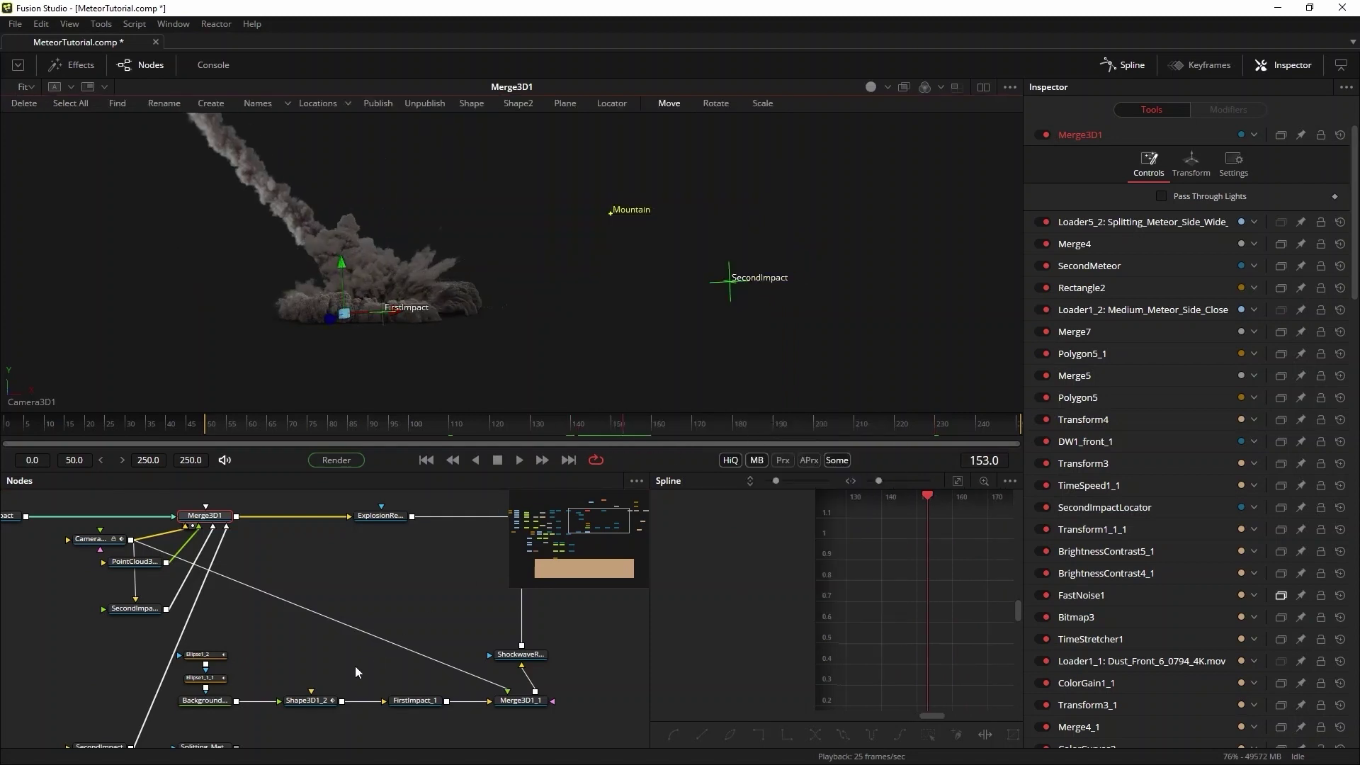
- Adjust the Y rotation and Y translation of the splitting meteor's image plane against the mountain background
{"action": "scroll", "coordinate": [361, 623], "scroll_direction": "down", "scroll_amount": 4}
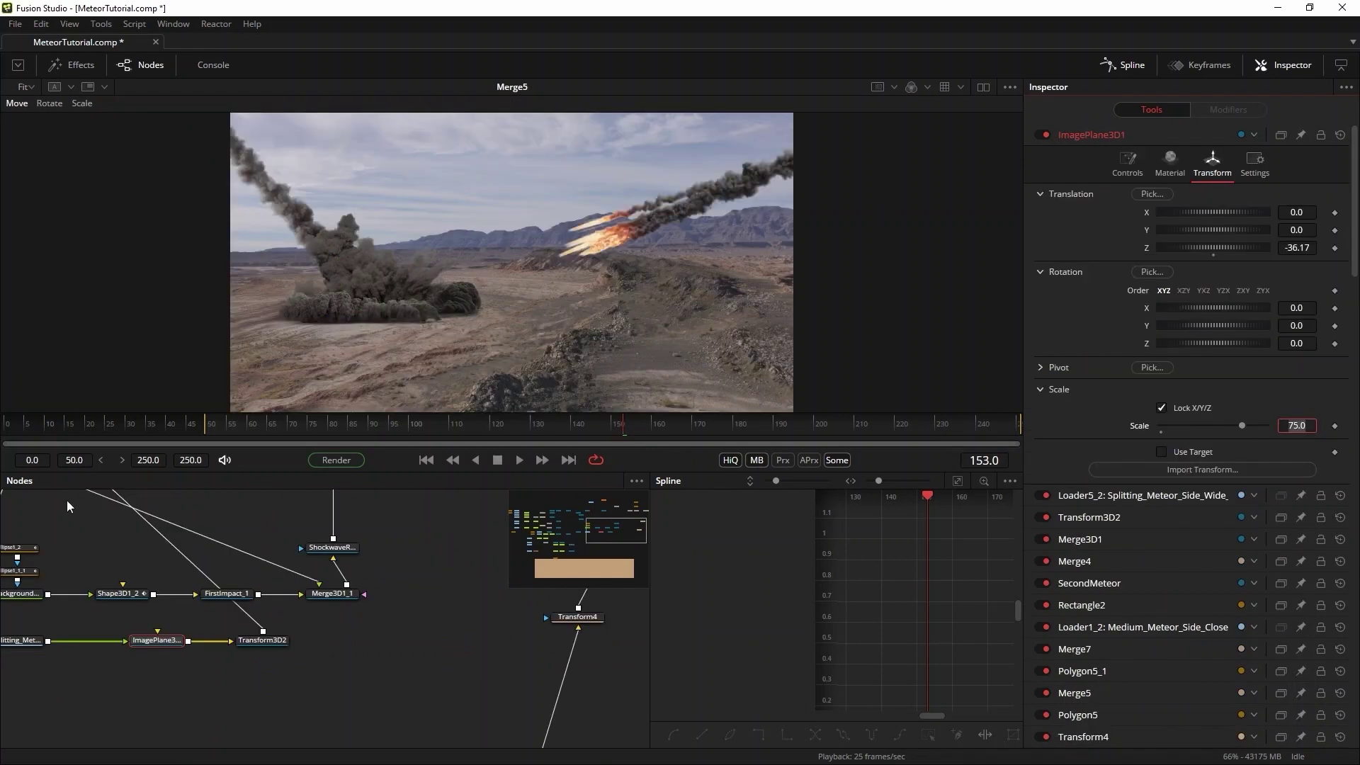
{"action": "left_click_drag", "start_coordinate": [1291, 327], "coordinate": [1006, 327]}
{"action": "left_click", "coordinate": [1296, 325]}
{"action": "left_click_drag", "start_coordinate": [1204, 230], "coordinate": [890, 238]}
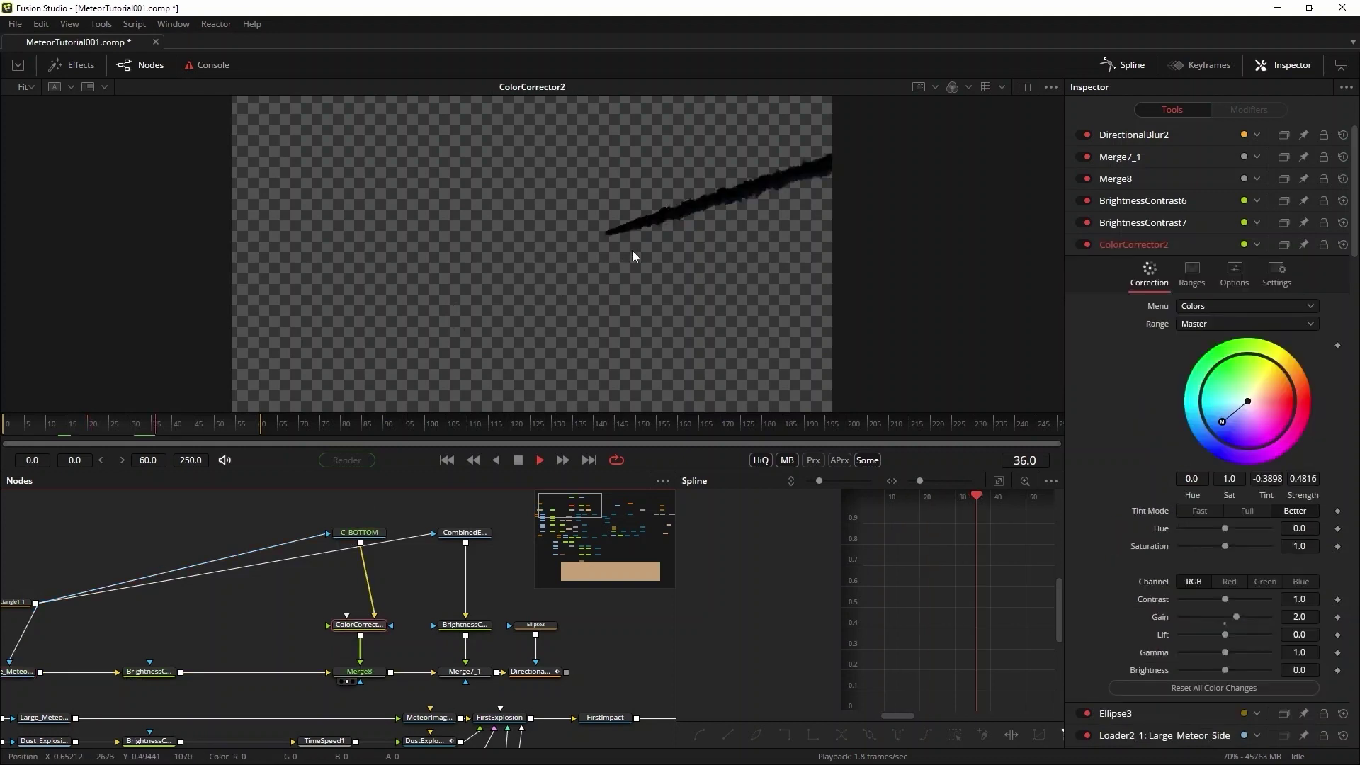
- Examine the large meteor's node chain through BrightnessContrast6, Merge8, BrightnessContrast7, Merge7_1 and DirectionalBlur2 at closer range
{"action": "key", "text": "1"}
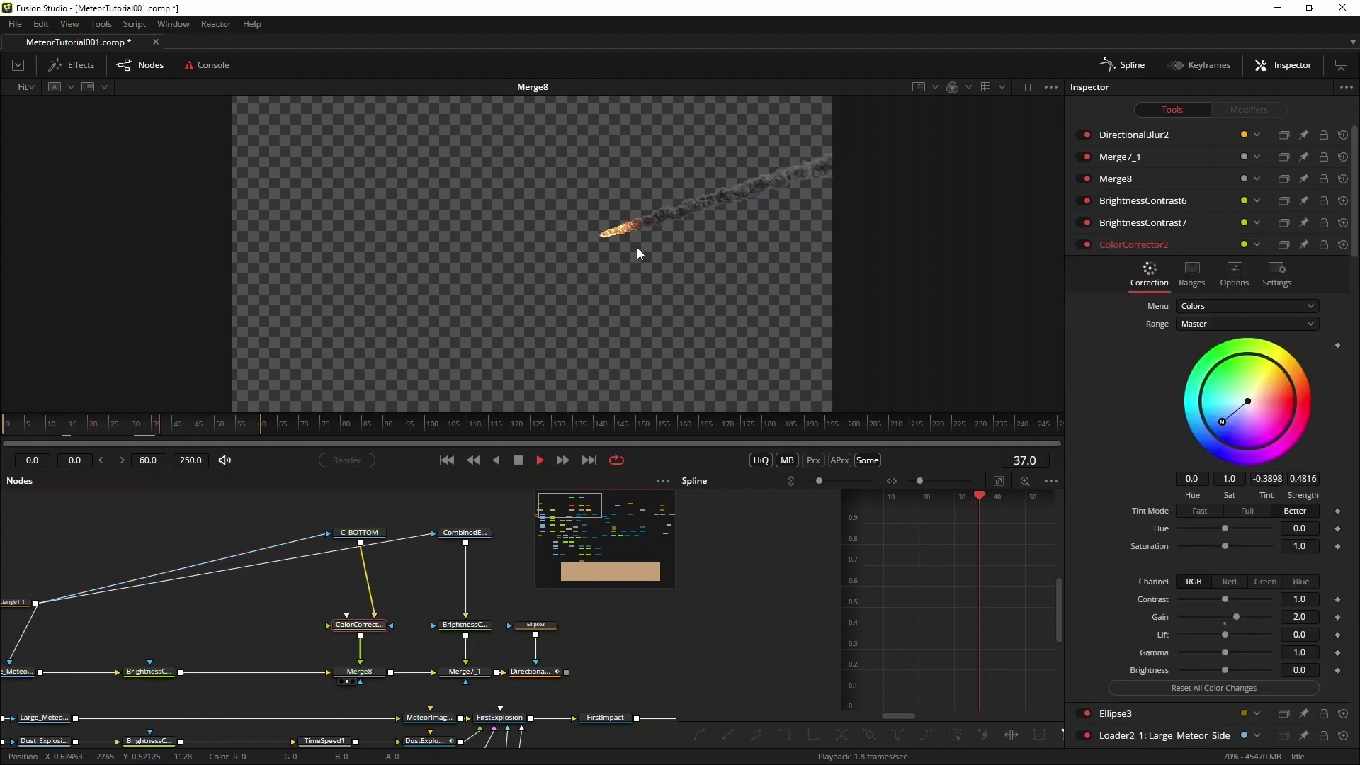
{"action": "scroll", "coordinate": [638, 245], "scroll_direction": "up", "scroll_amount": 3}
{"action": "left_click_drag", "start_coordinate": [740, 221], "coordinate": [384, 382]}
{"action": "left_click", "coordinate": [479, 537]}
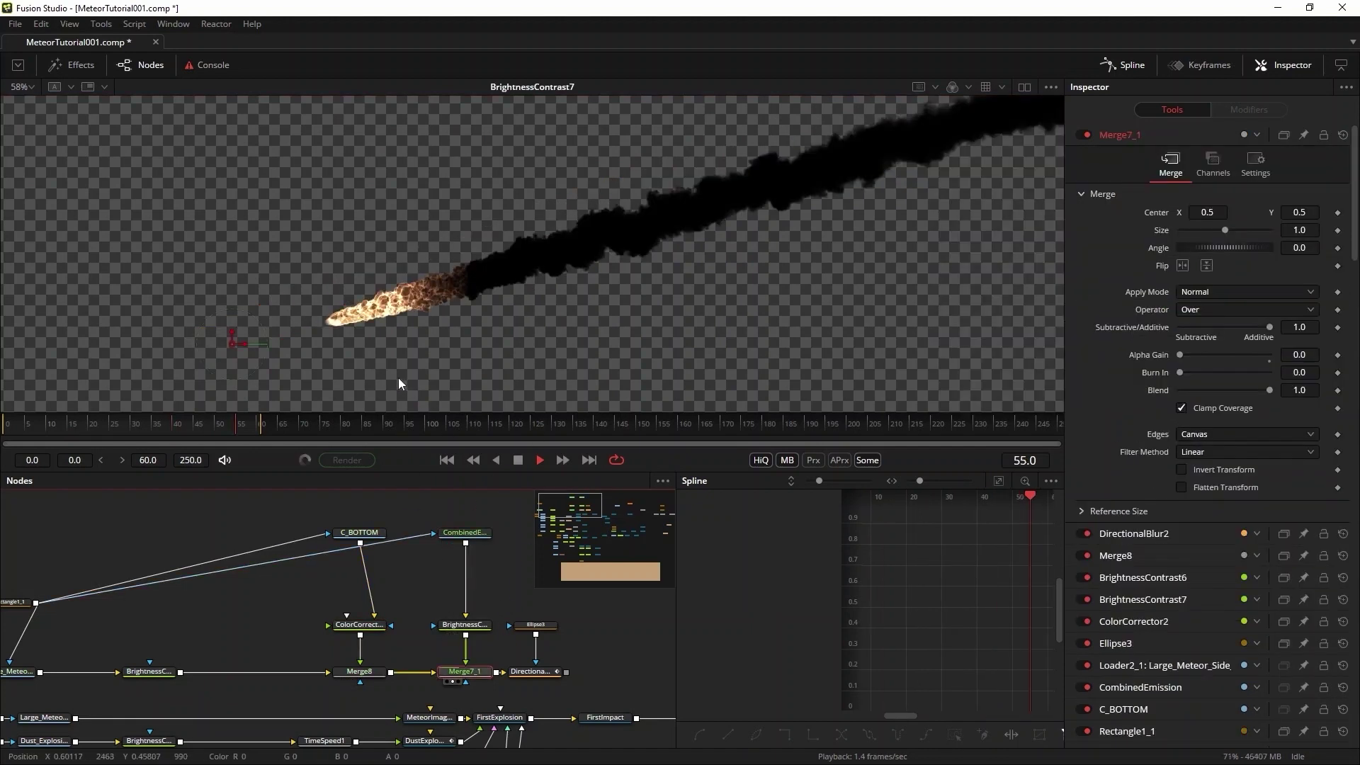
{"action": "key", "text": "1"}
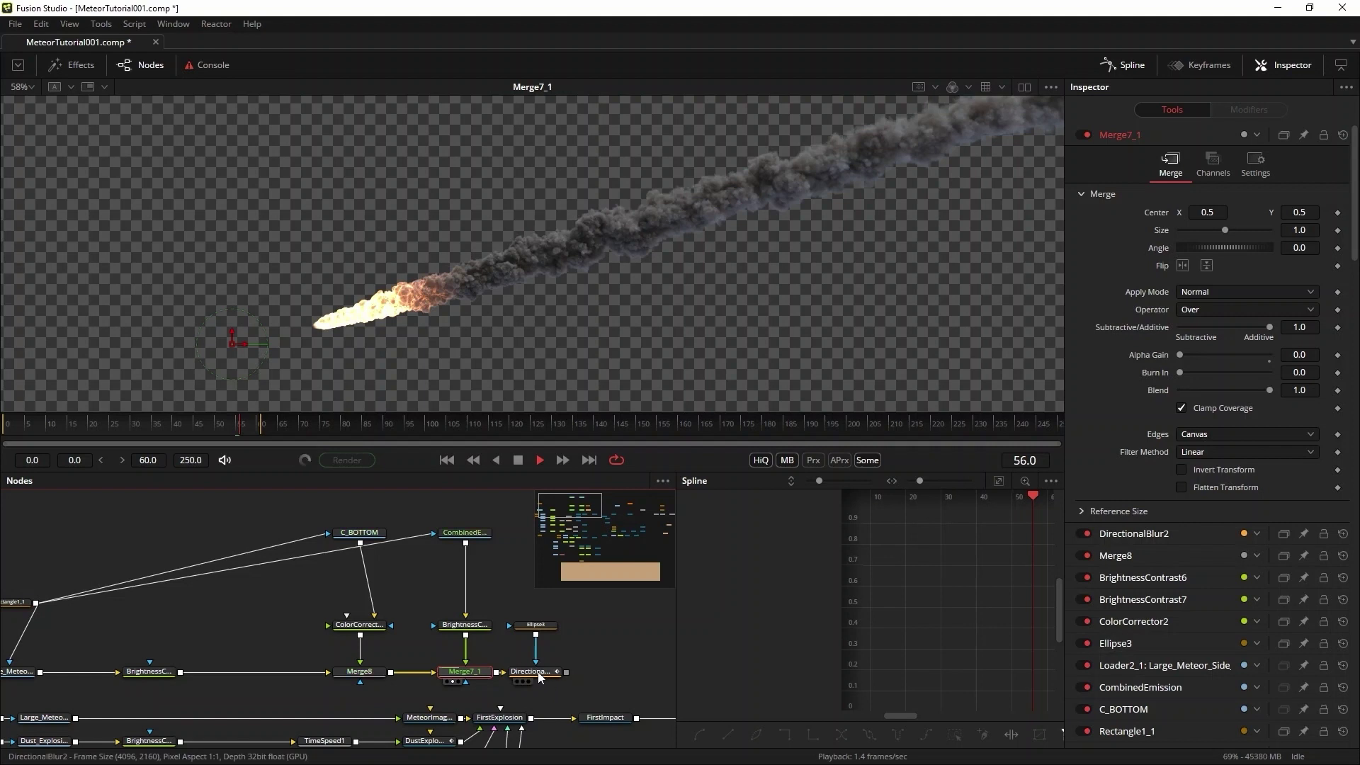
{"action": "left_click", "coordinate": [533, 671]}
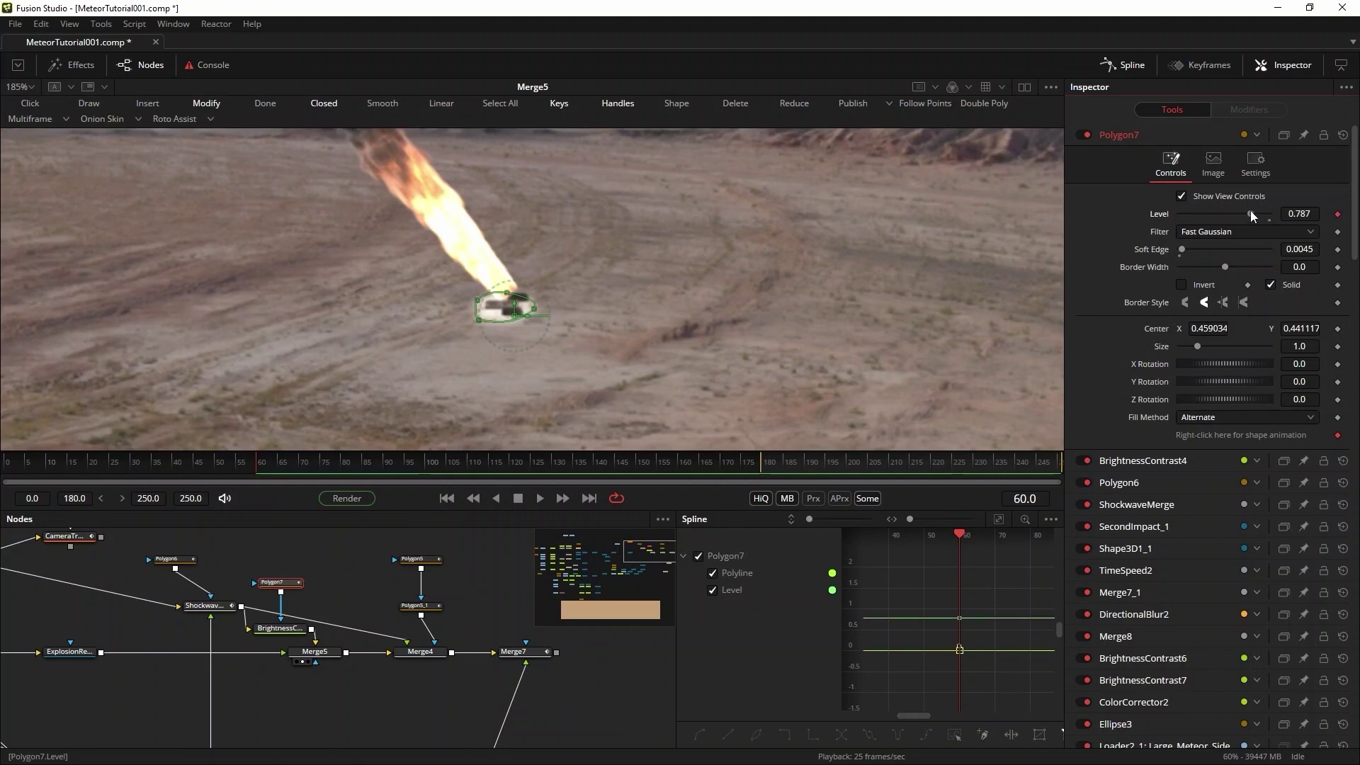
- Lower the keyframed Level of Polygon7 to about 0.134 at frame 61
{"action": "left_click_drag", "start_coordinate": [1251, 211], "coordinate": [1192, 214]}
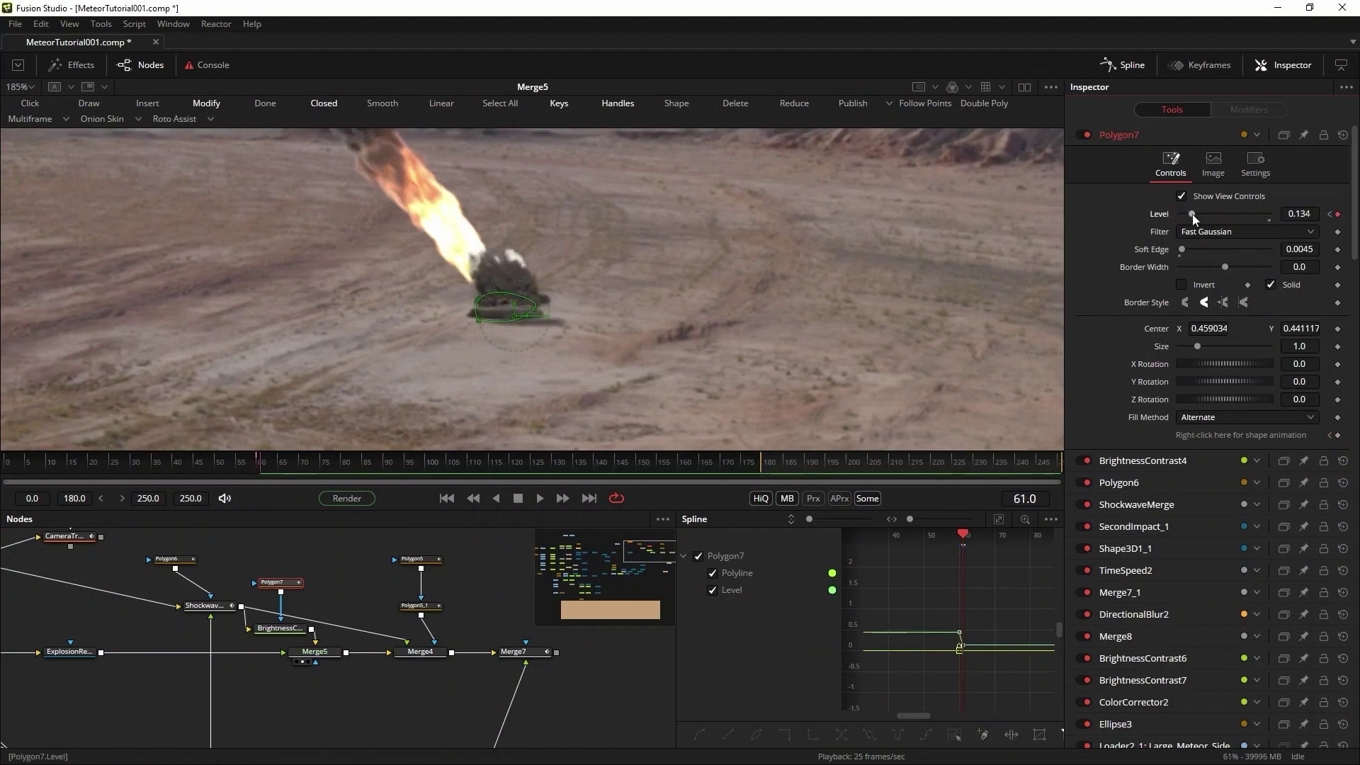